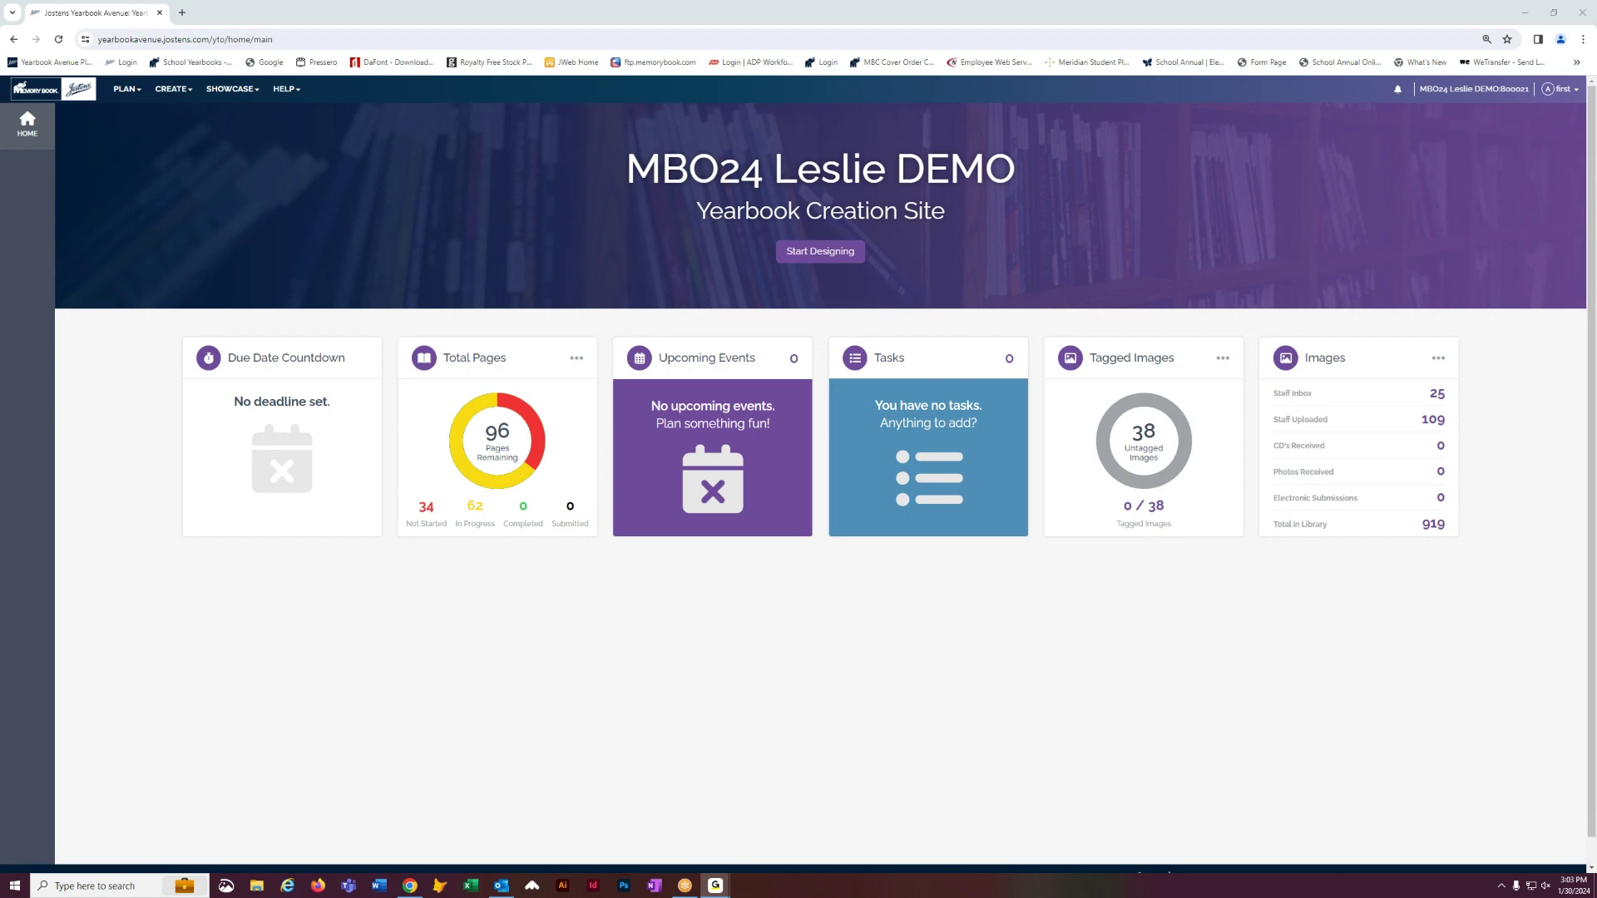
- Bring the Yearbook Avenue browser window forward and open the CREATE menu
{"action": "left_click", "coordinate": [322, 238]}
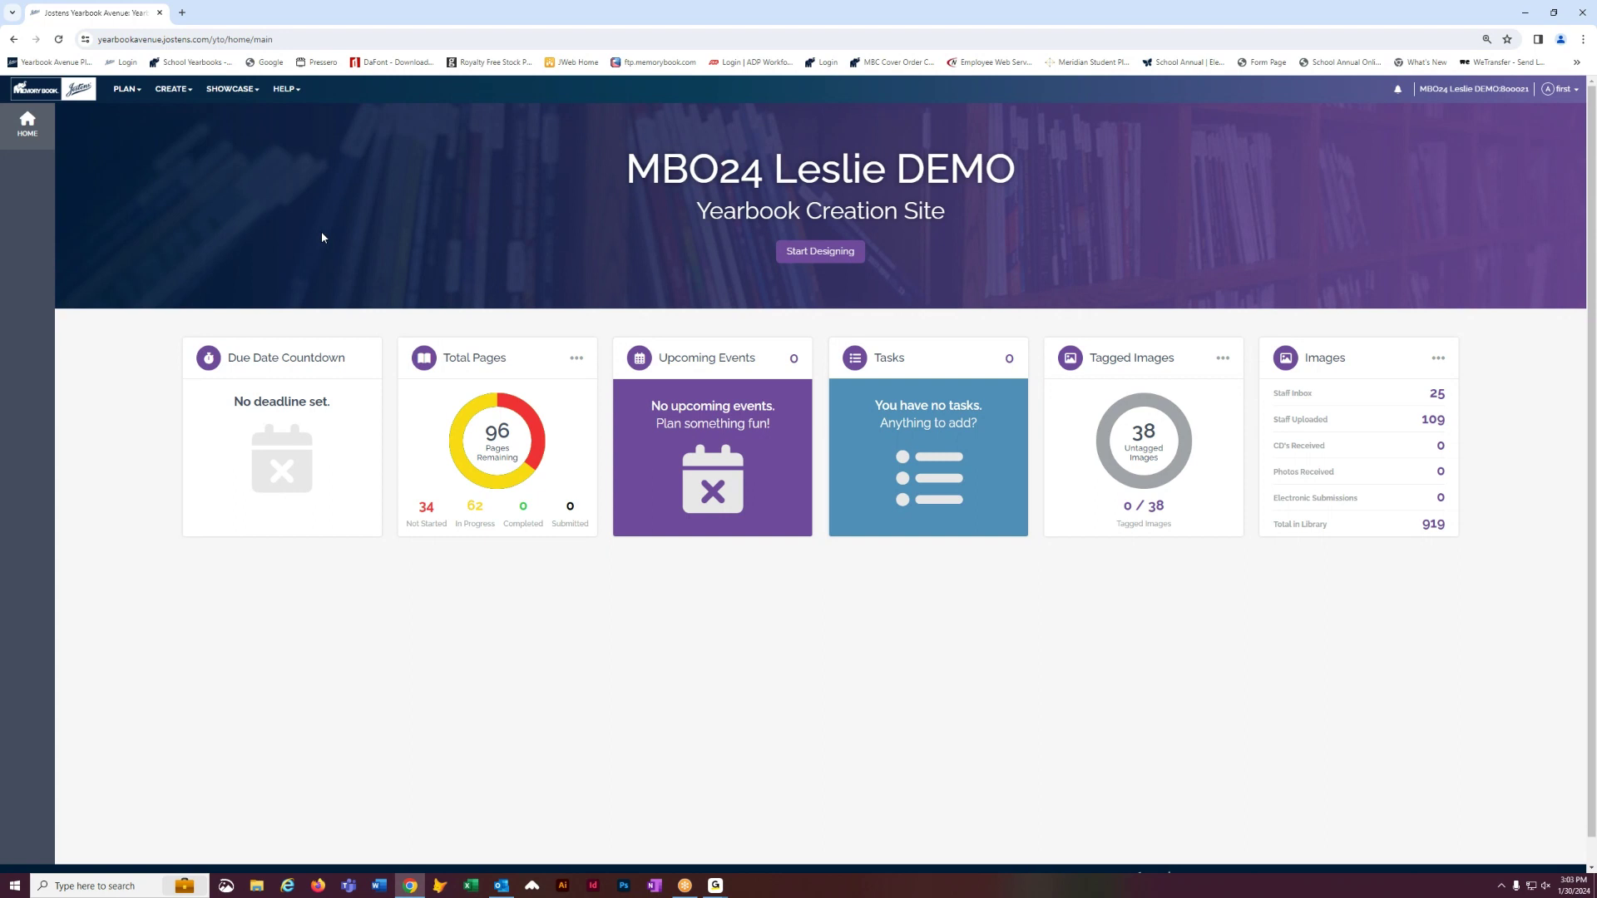
{"action": "left_click", "coordinate": [167, 95]}
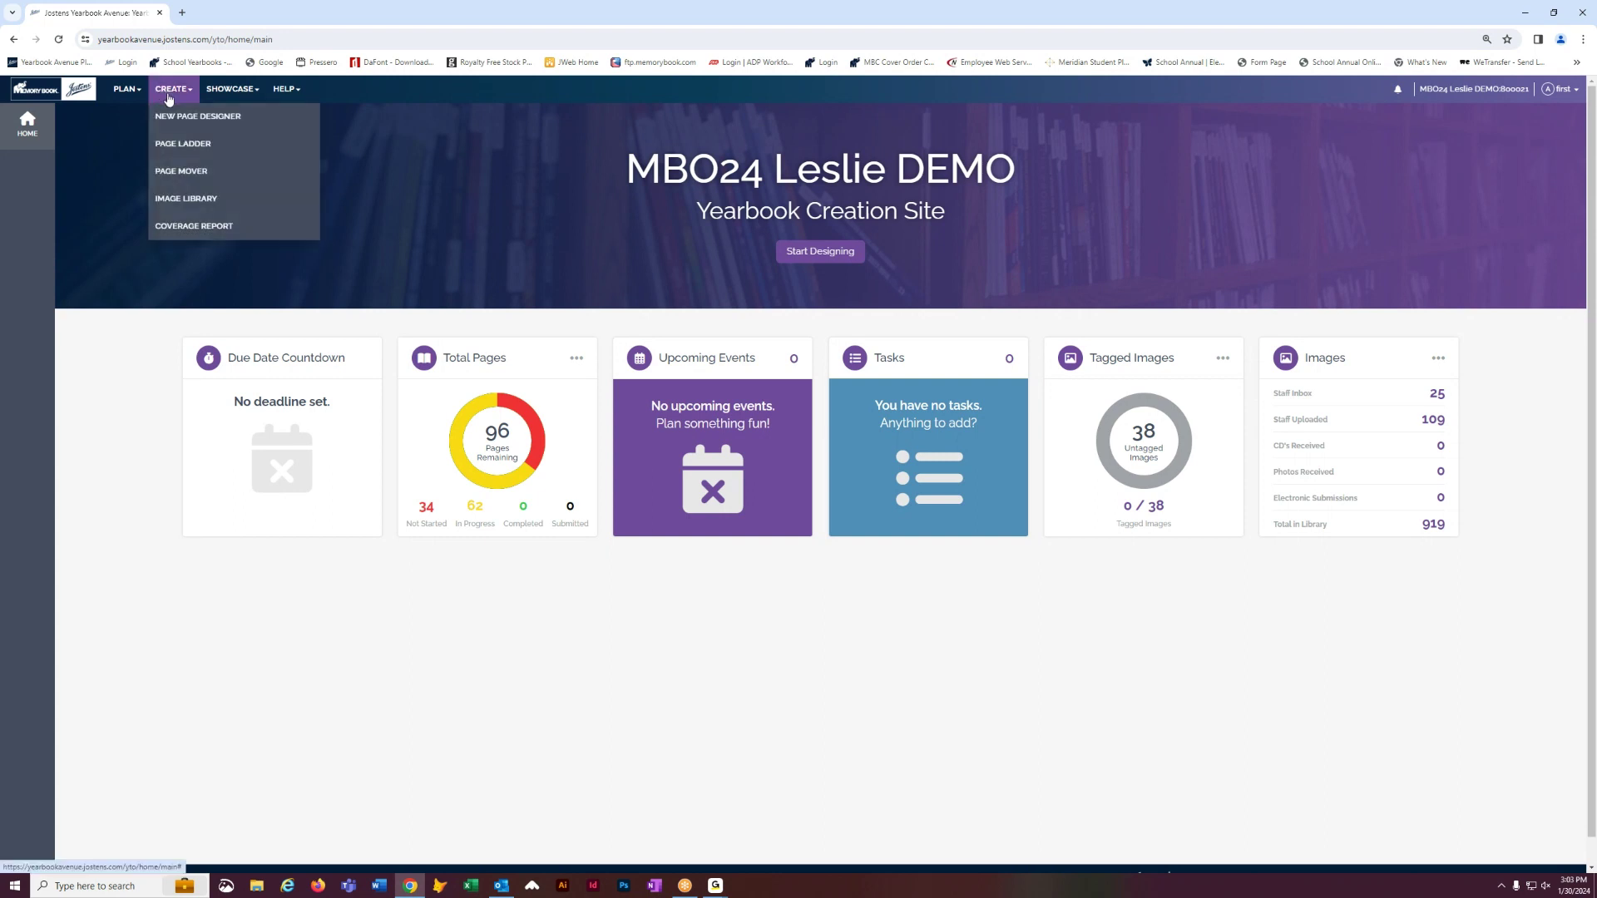
- Open the Image Library and expand the Portrait category to show its class folders
{"action": "left_click", "coordinate": [174, 200]}
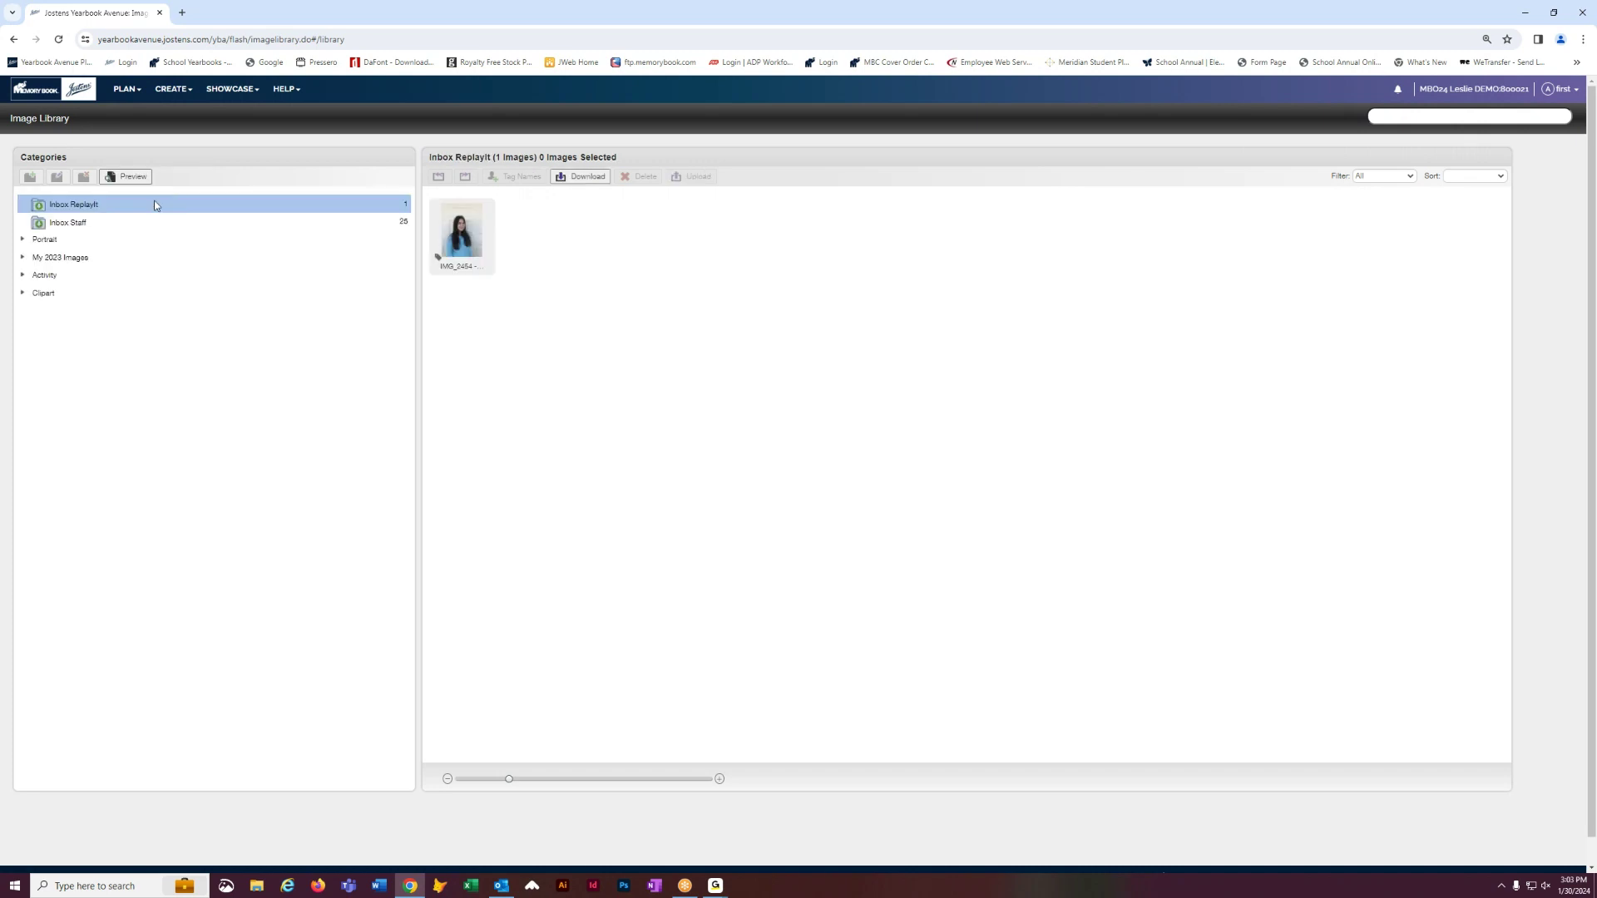
{"action": "left_click", "coordinate": [23, 242]}
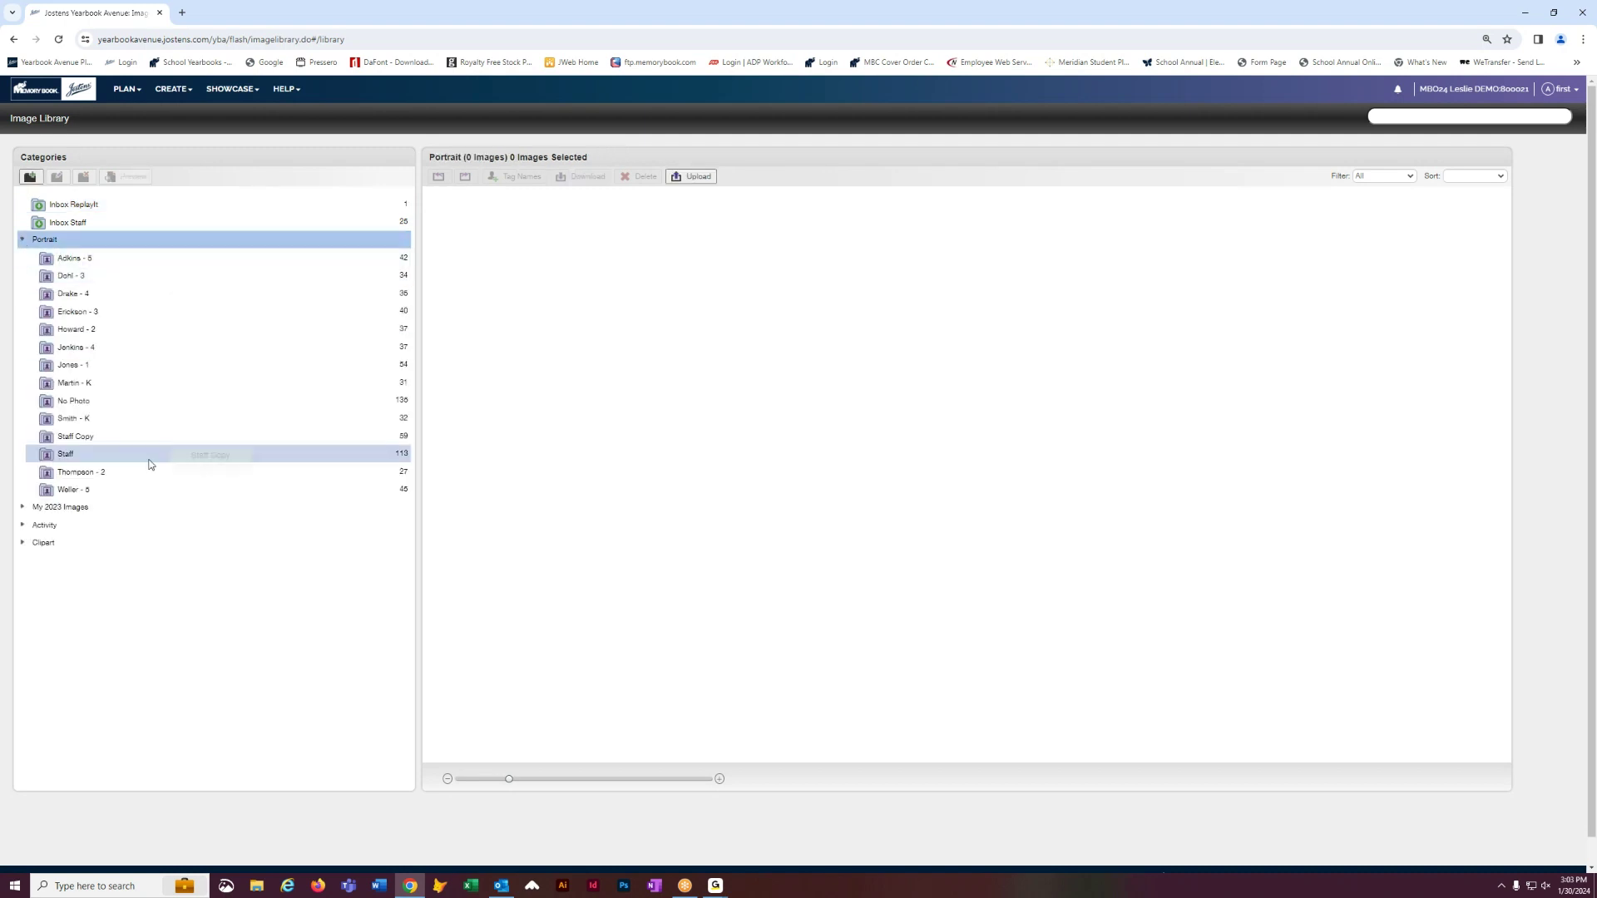
{"action": "left_click", "coordinate": [1522, 26]}
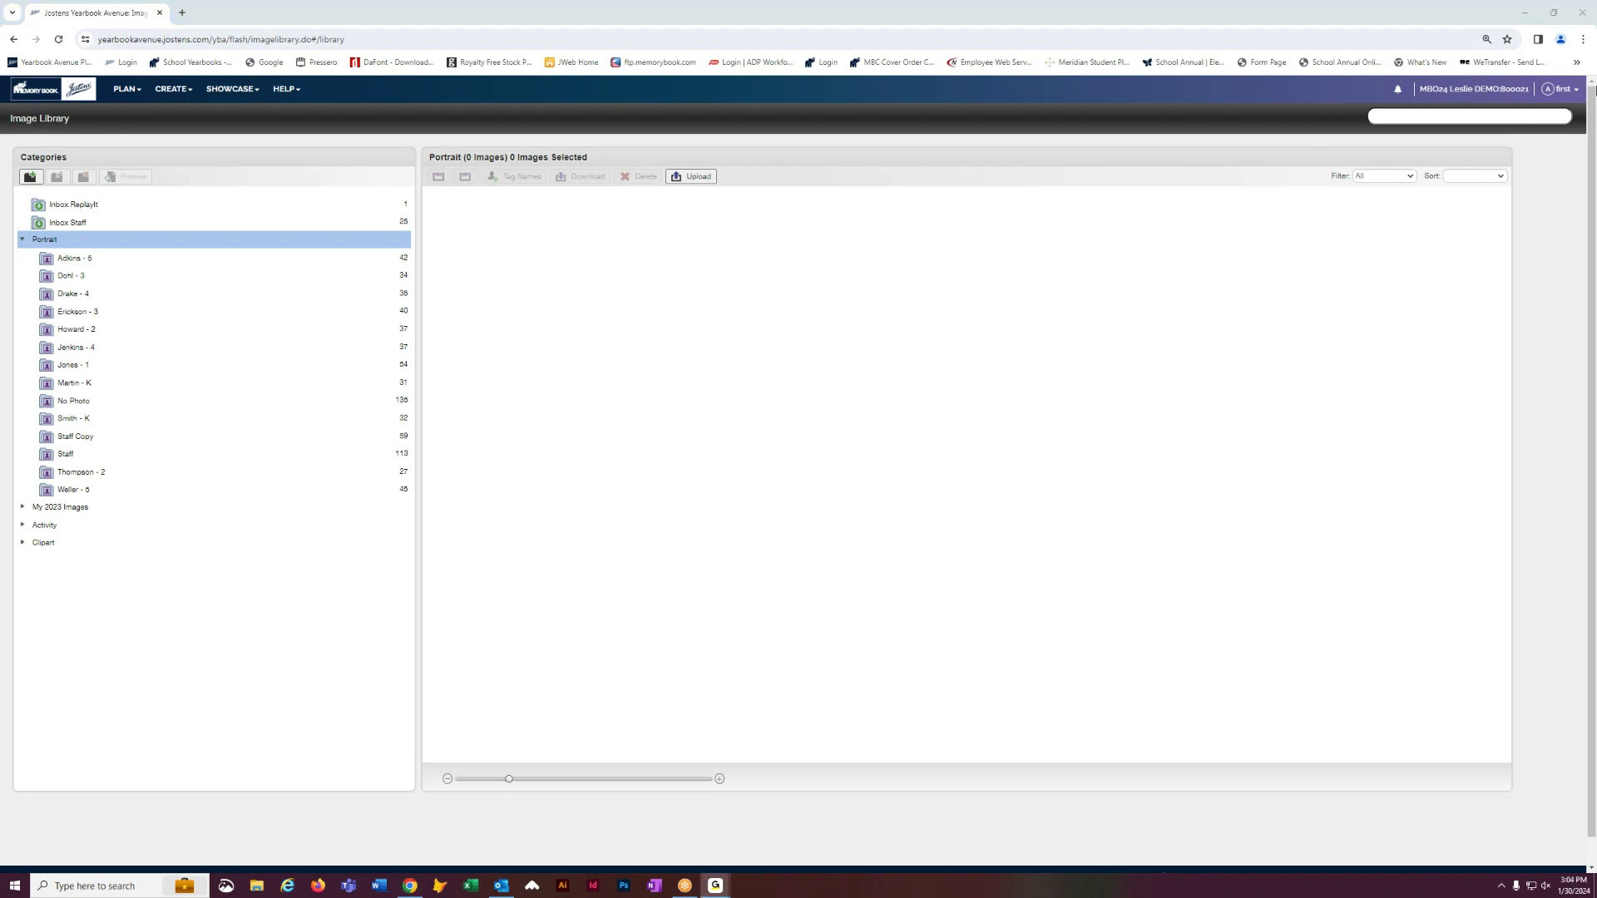
{"action": "left_click", "coordinate": [1584, 40]}
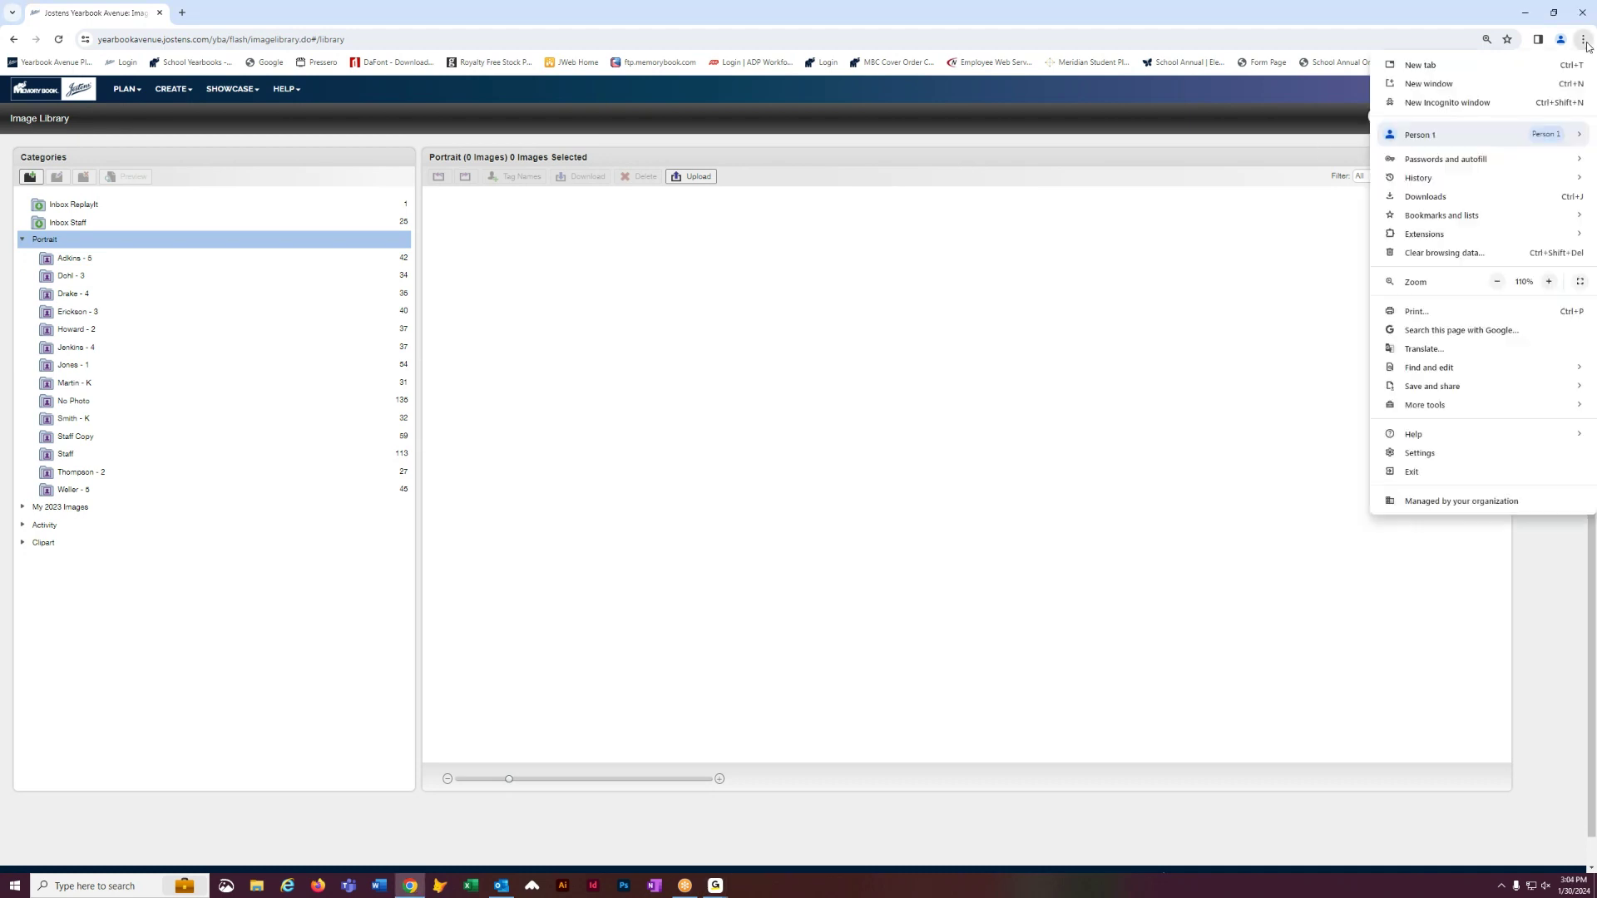
- Raise Chrome's page zoom to 175% and close the browser menu
{"action": "left_click", "coordinate": [1549, 282]}
{"action": "left_click", "coordinate": [1549, 283]}
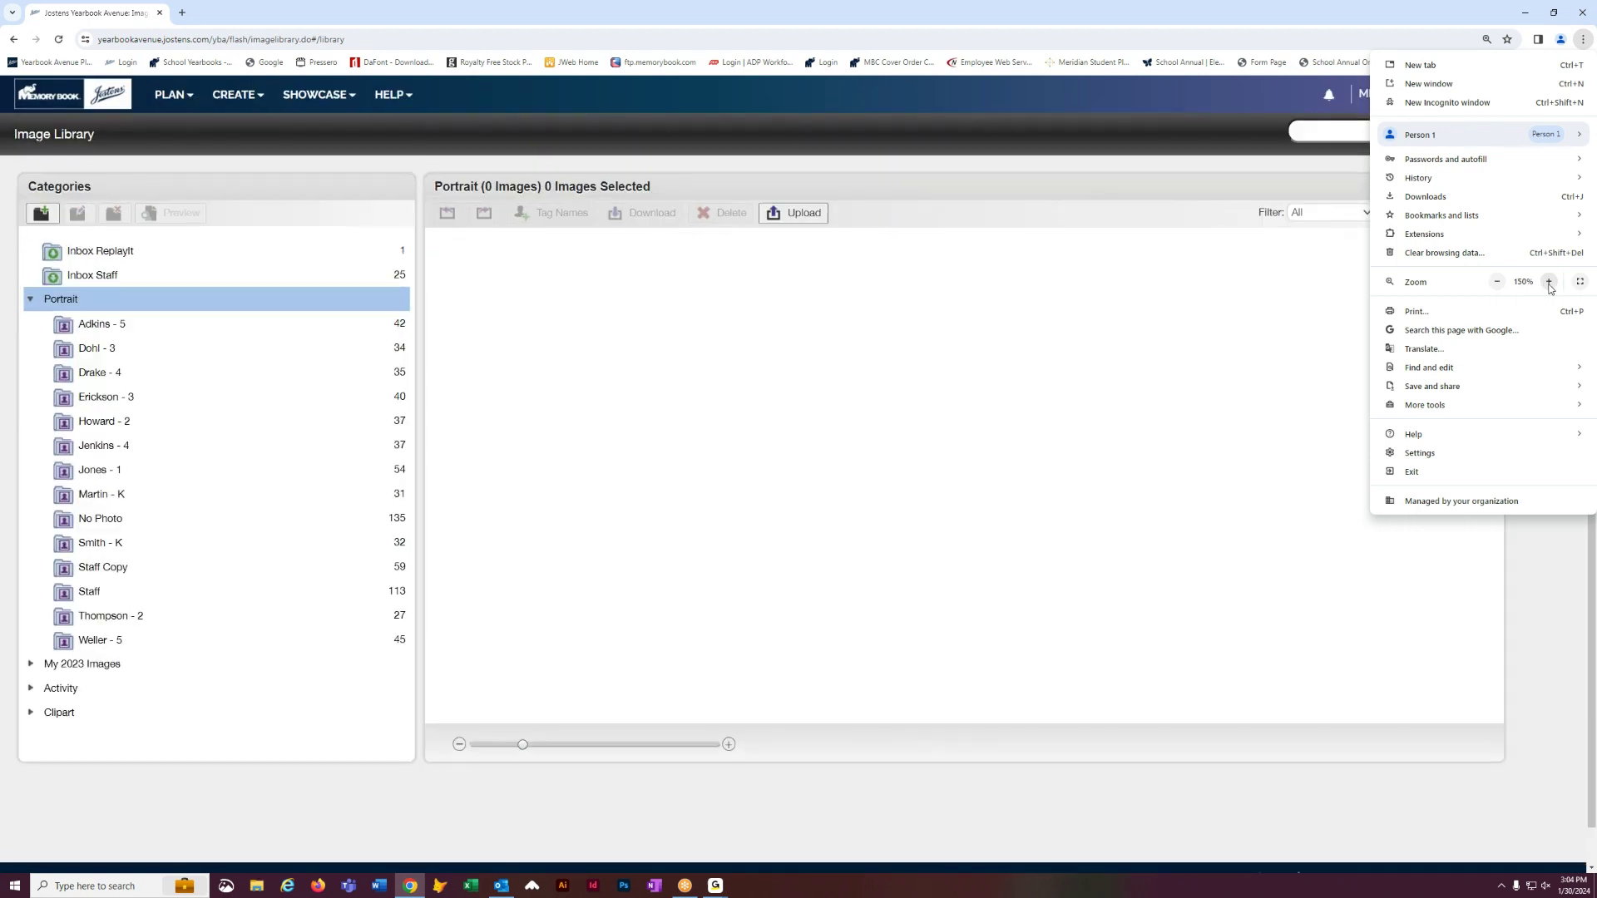
{"action": "left_click", "coordinate": [1549, 282]}
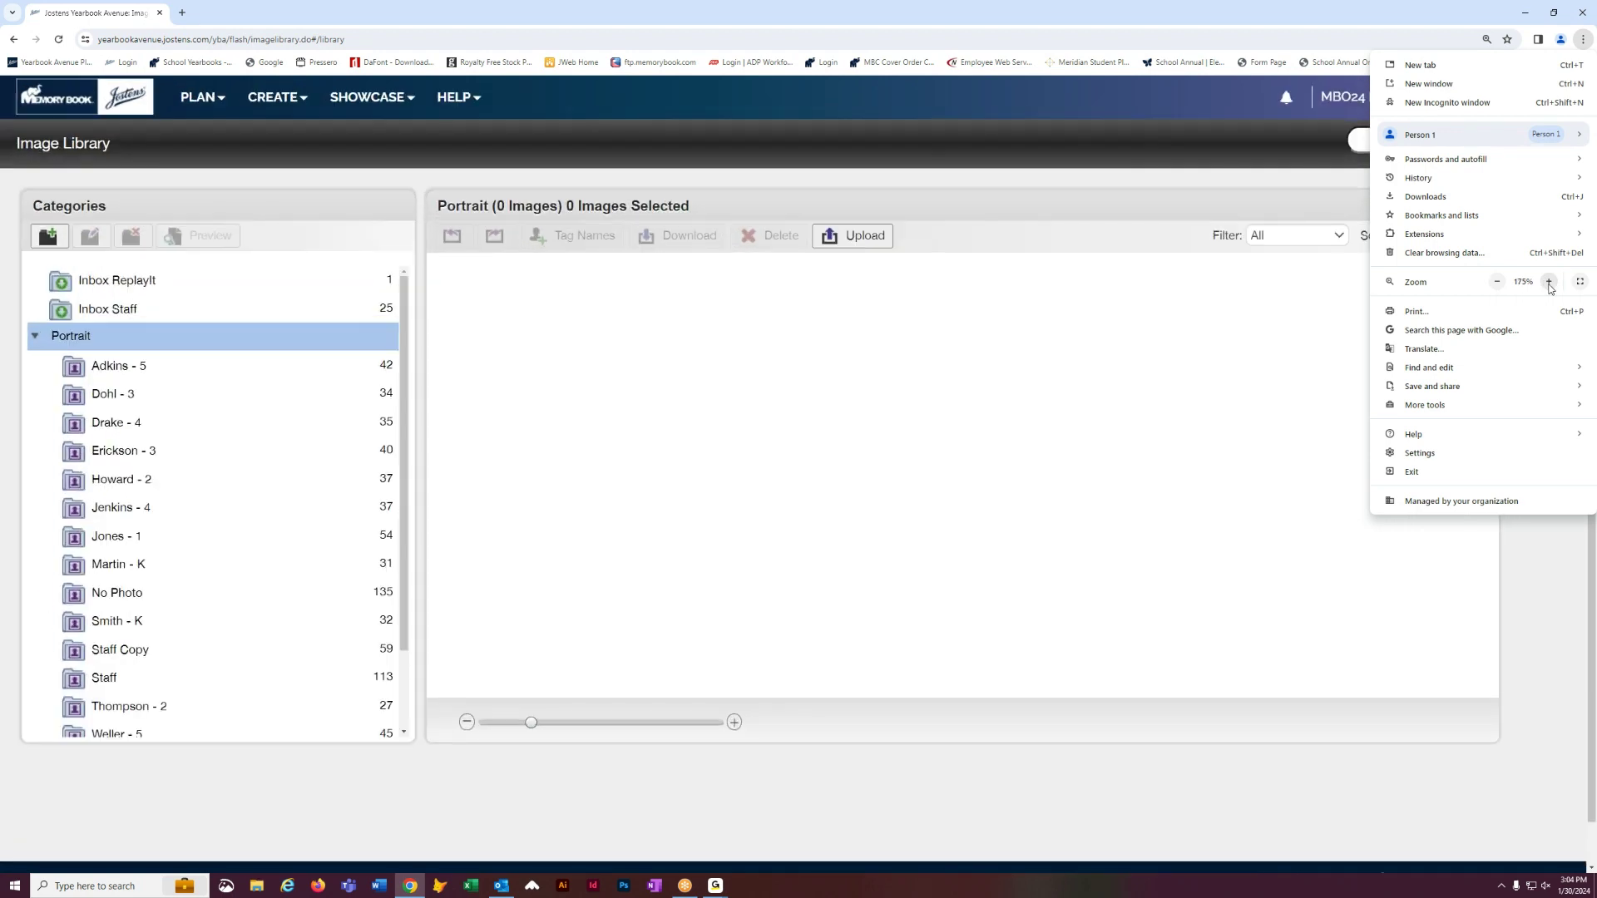
{"action": "left_click", "coordinate": [117, 366]}
{"action": "scroll", "coordinate": [116, 366], "scroll_direction": "down", "scroll_amount": 1}
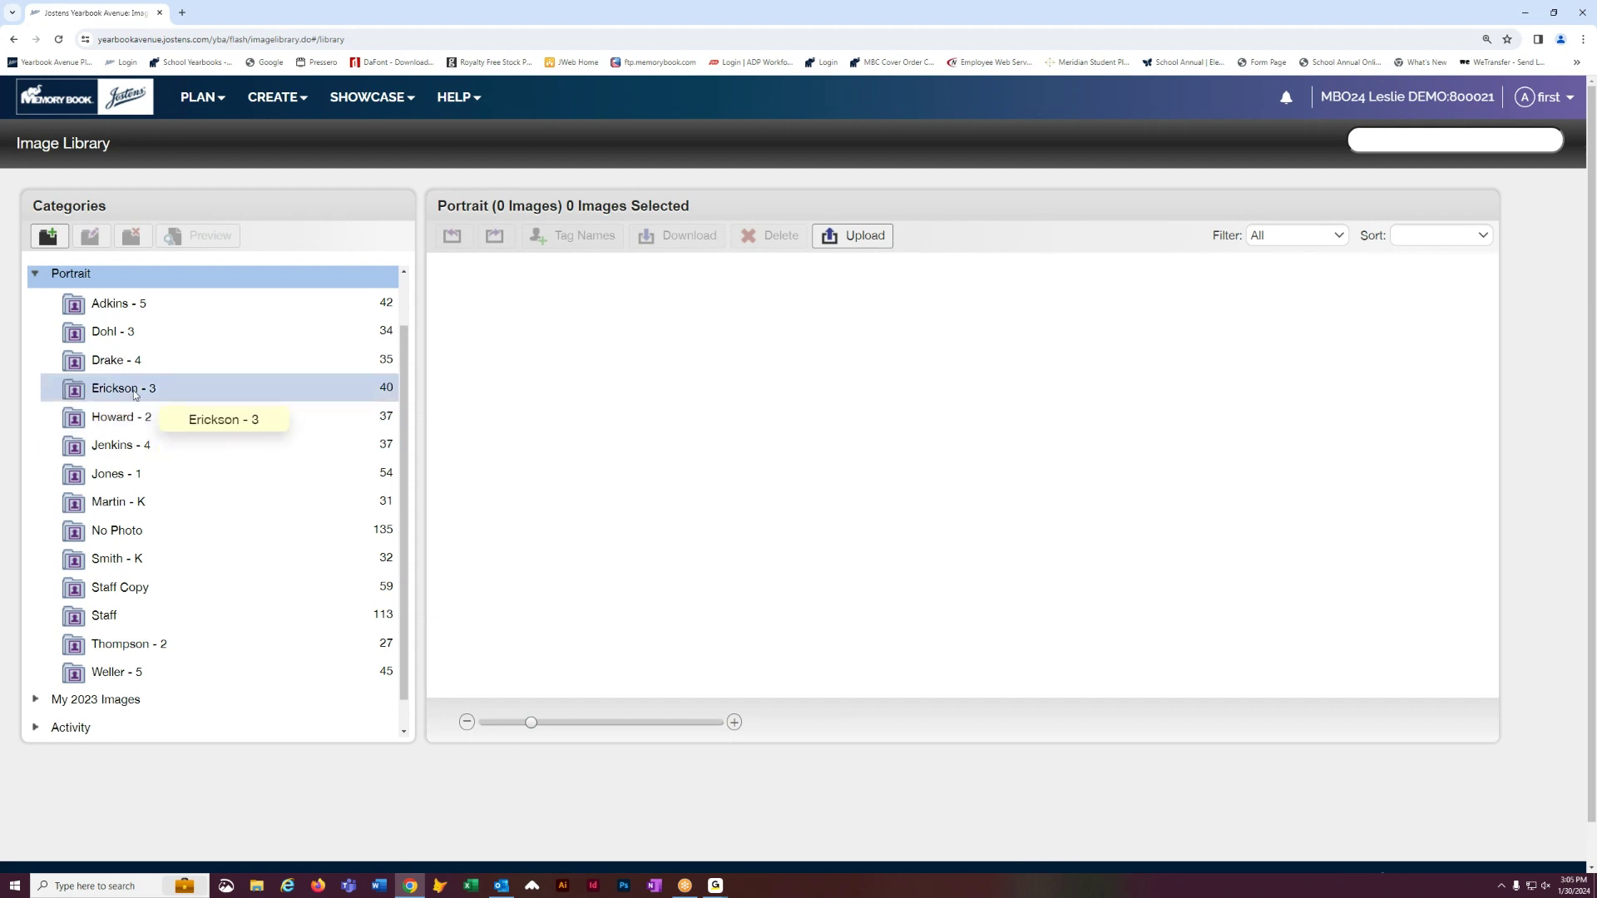
- Open the Adkins - 5 folder, shrink the thumbnails, and generate a PDF preview of its 42 portraits
{"action": "left_click", "coordinate": [120, 307]}
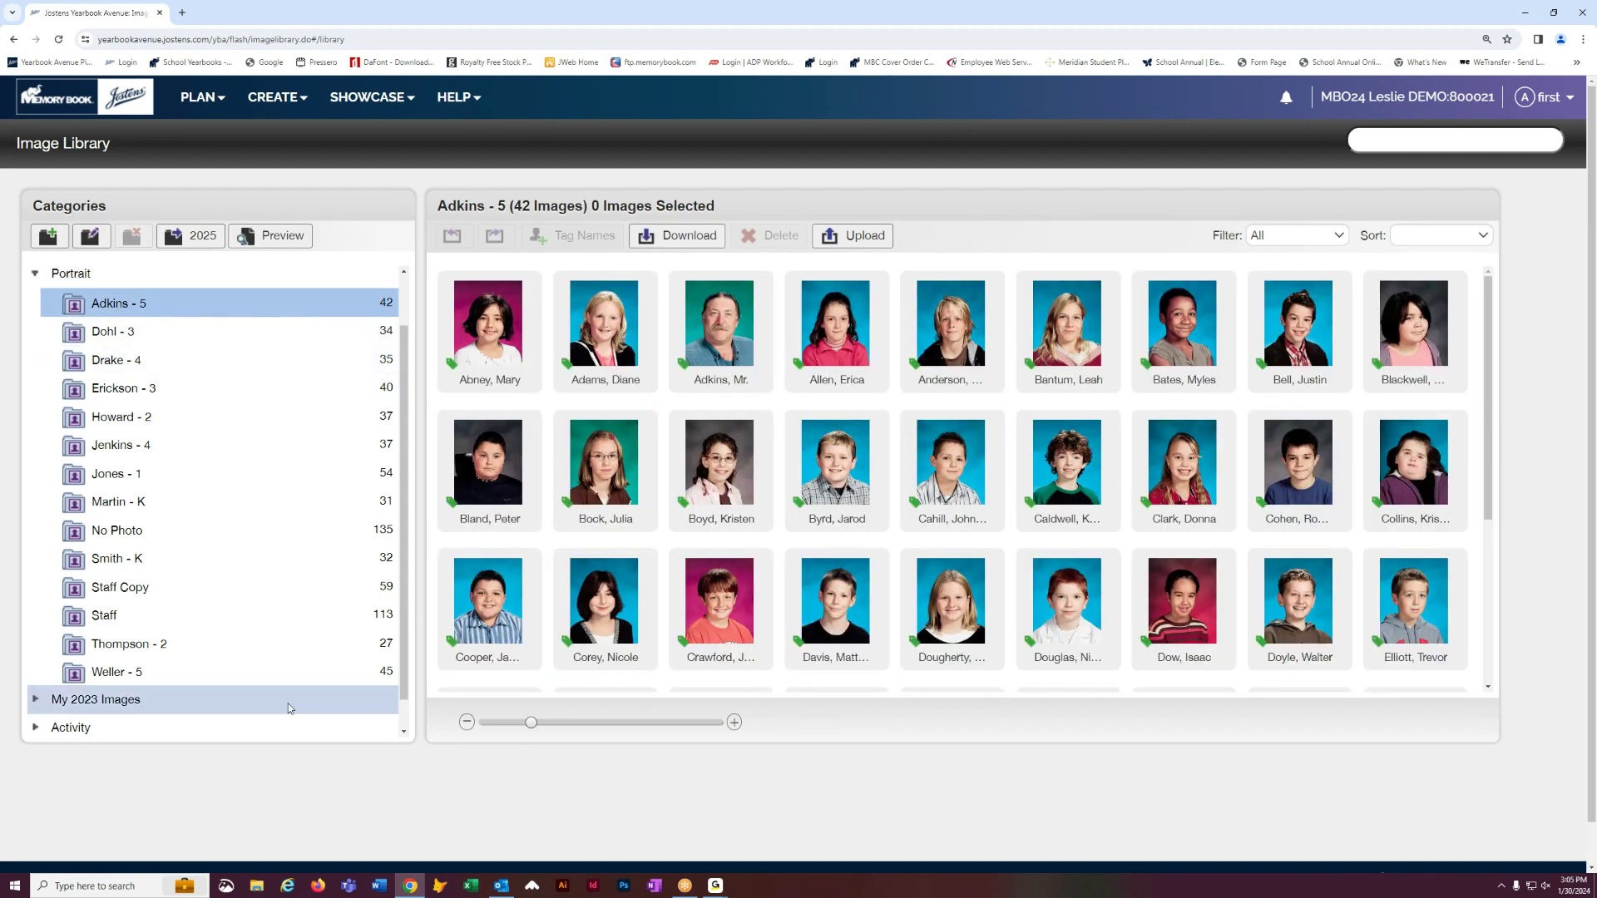
{"action": "left_click_drag", "start_coordinate": [530, 723], "coordinate": [506, 723]}
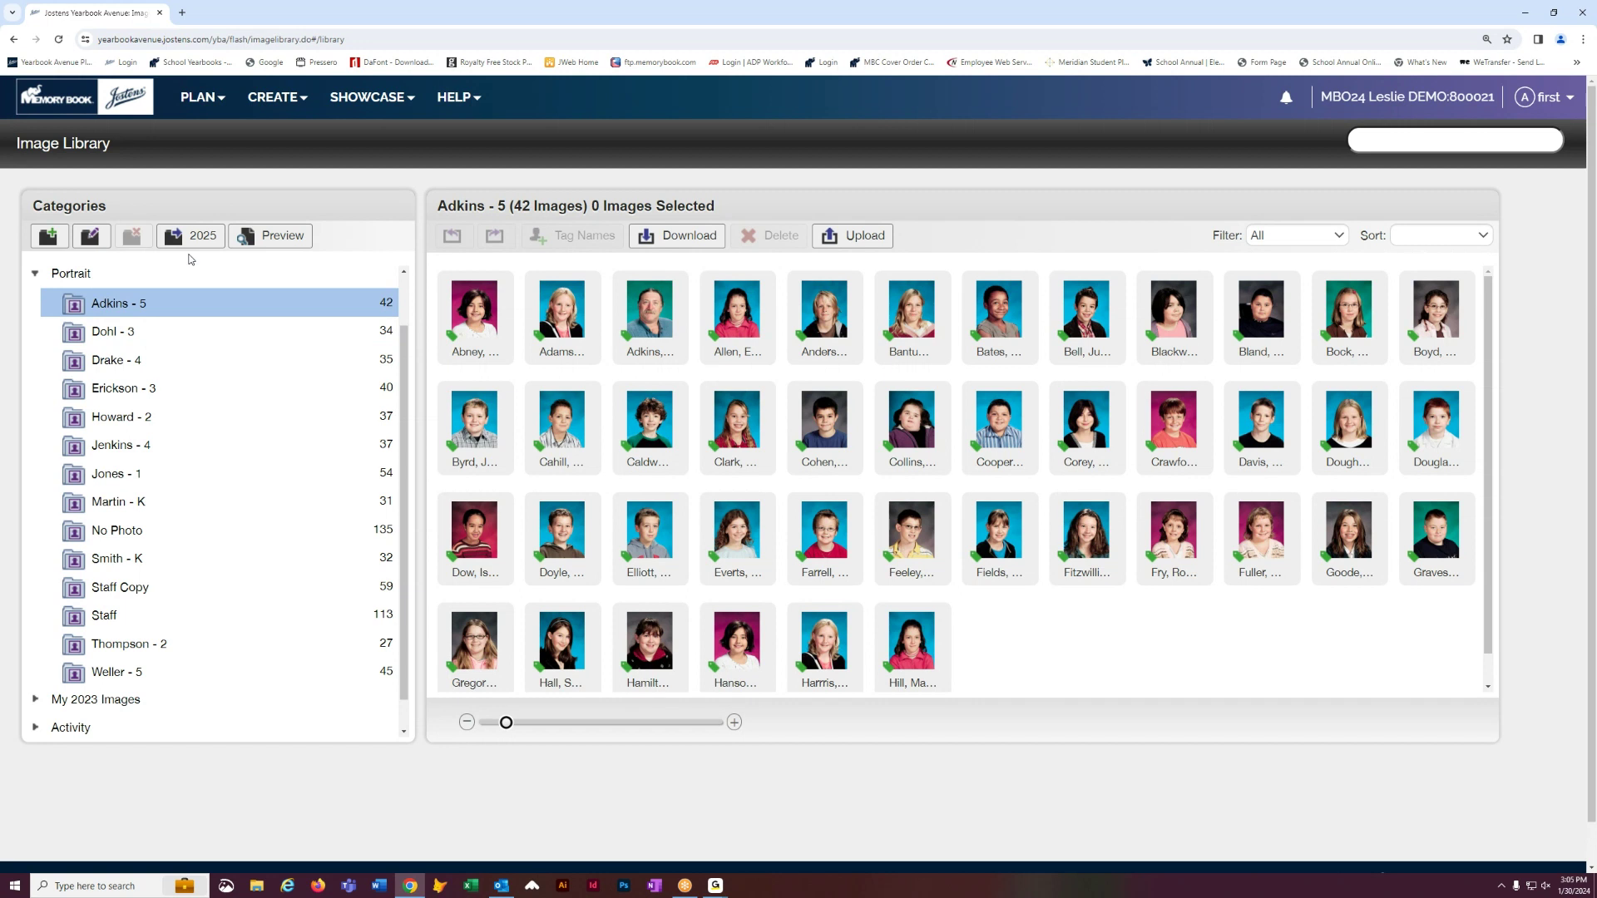
{"action": "left_click", "coordinate": [288, 240]}
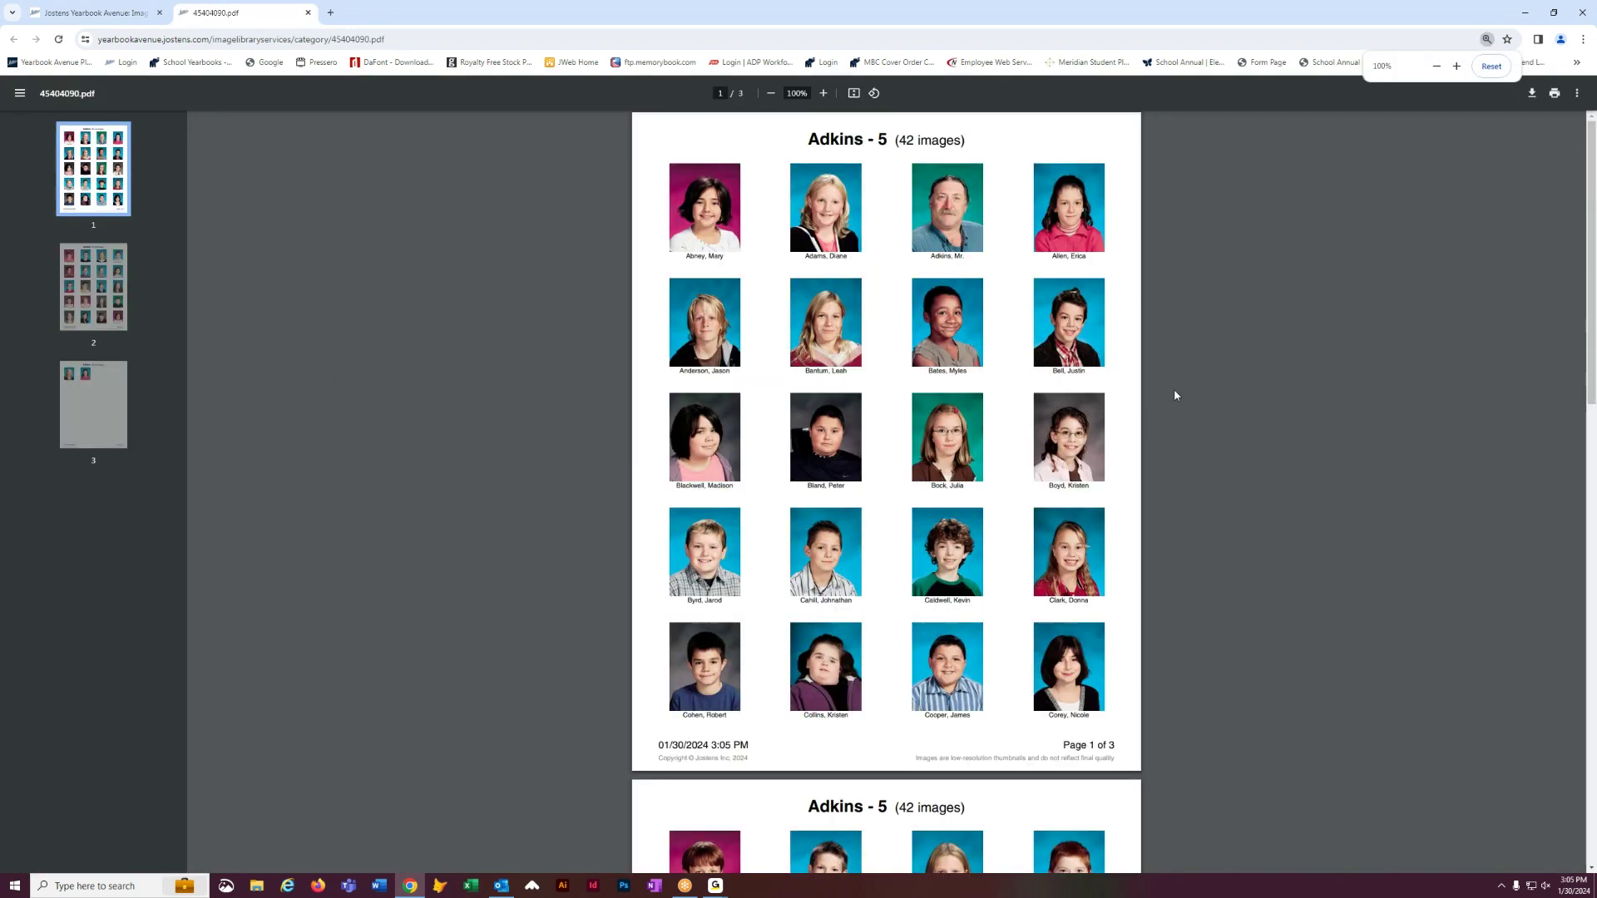
- Scroll through the three-page Adkins - 5 contact sheet, then close the PDF tab
{"action": "scroll", "coordinate": [911, 553], "scroll_direction": "down", "scroll_amount": 10}
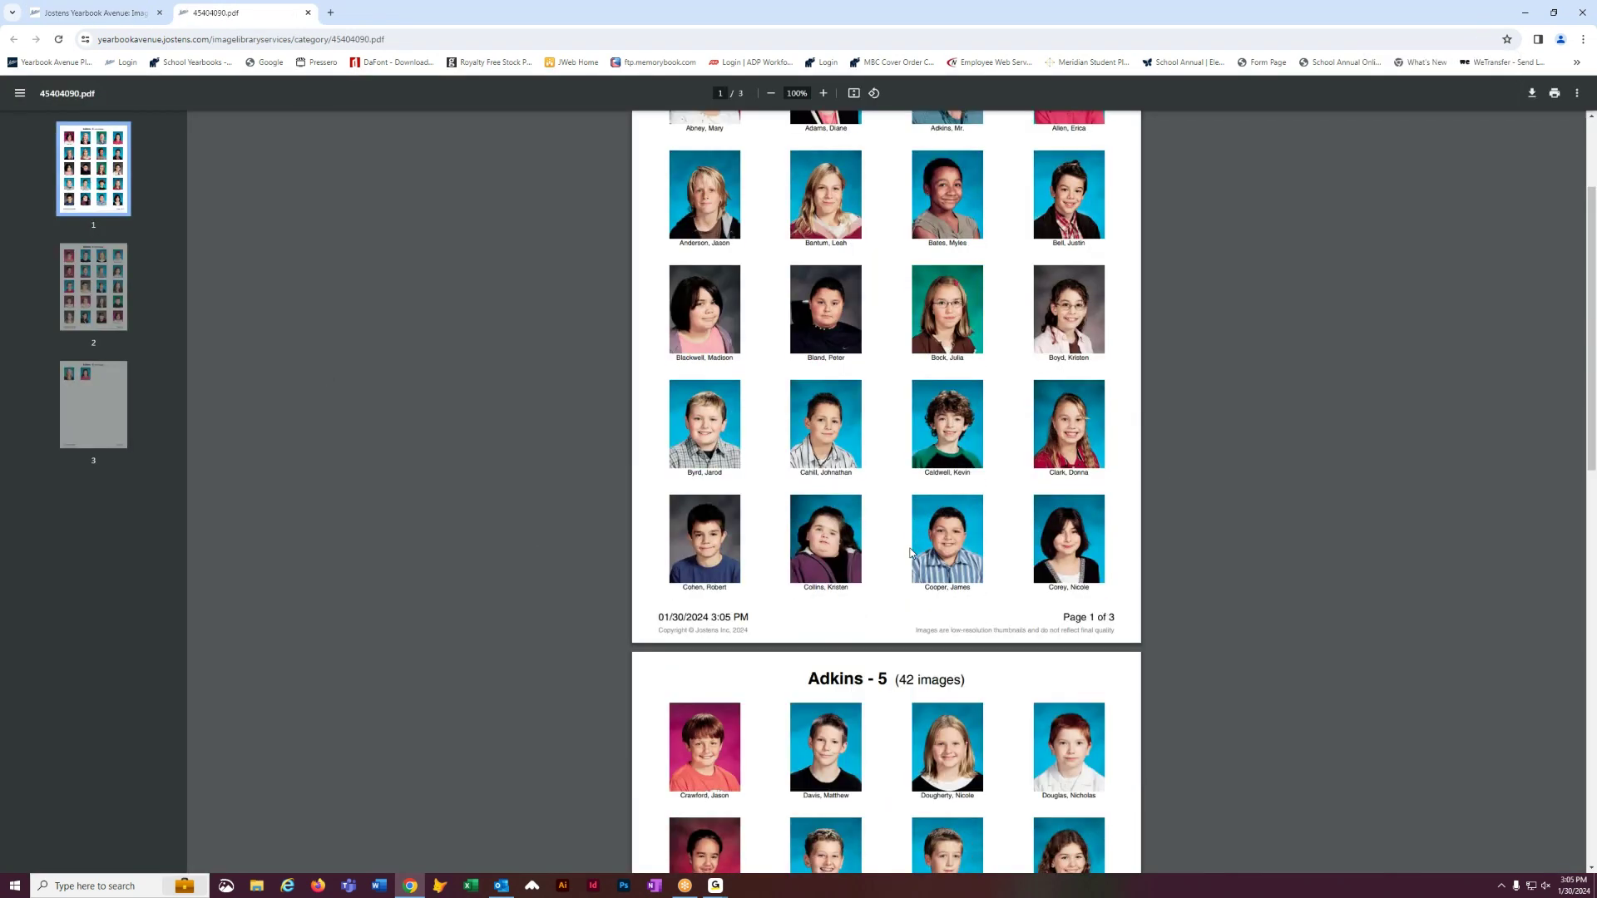
{"action": "scroll", "coordinate": [911, 553], "scroll_direction": "down", "scroll_amount": 3}
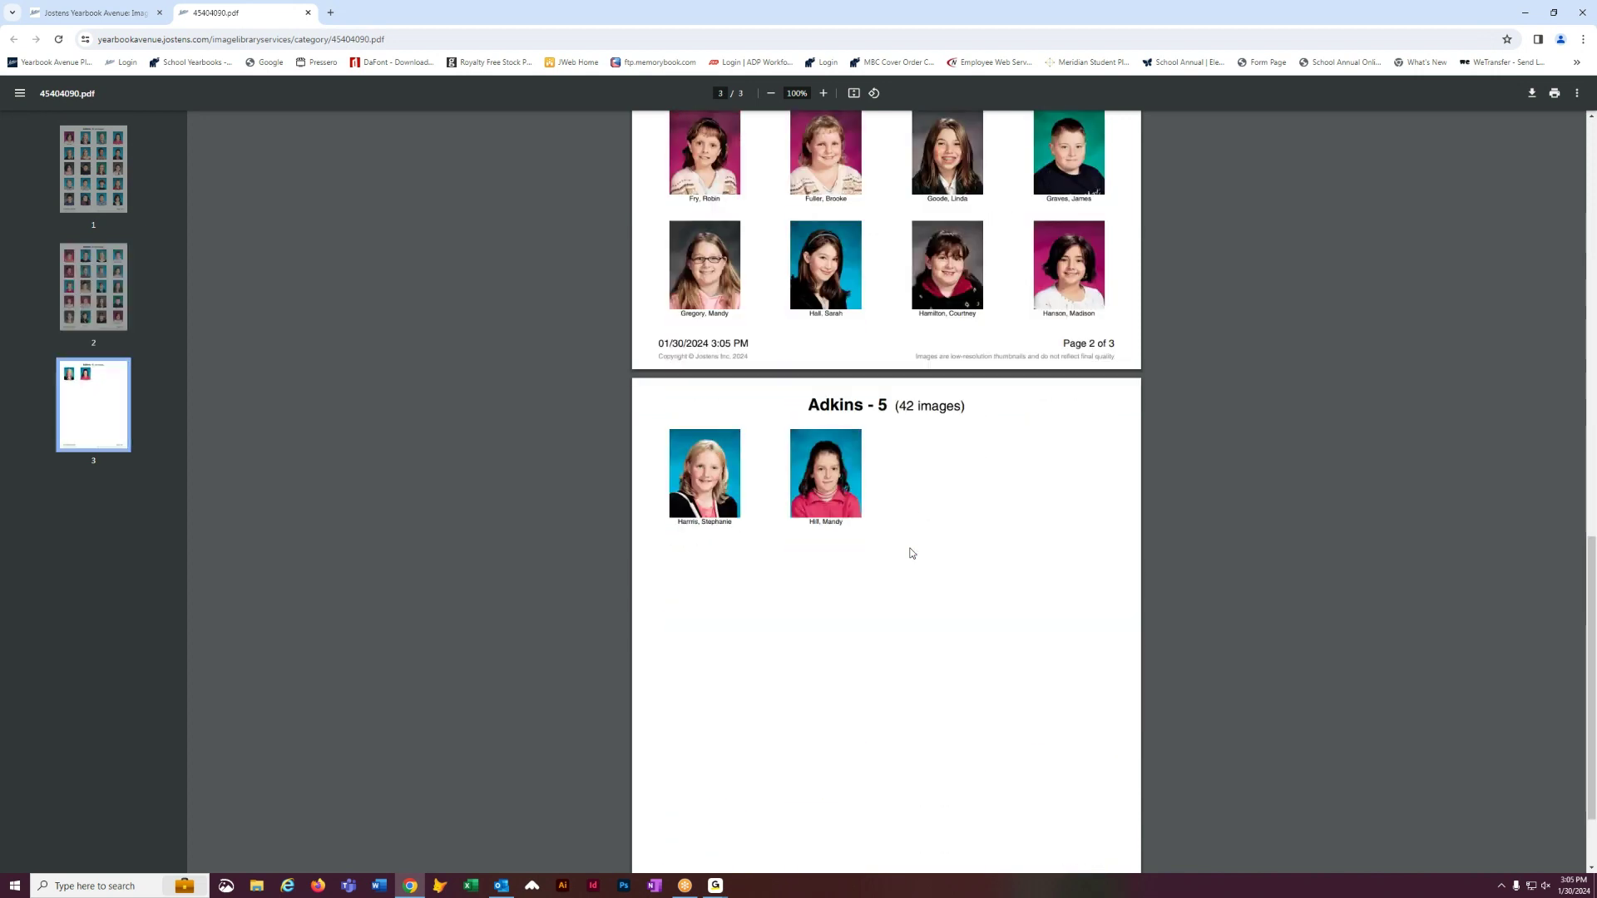
{"action": "scroll", "coordinate": [911, 554], "scroll_direction": "up", "scroll_amount": 5}
{"action": "scroll", "coordinate": [911, 553], "scroll_direction": "up", "scroll_amount": 8}
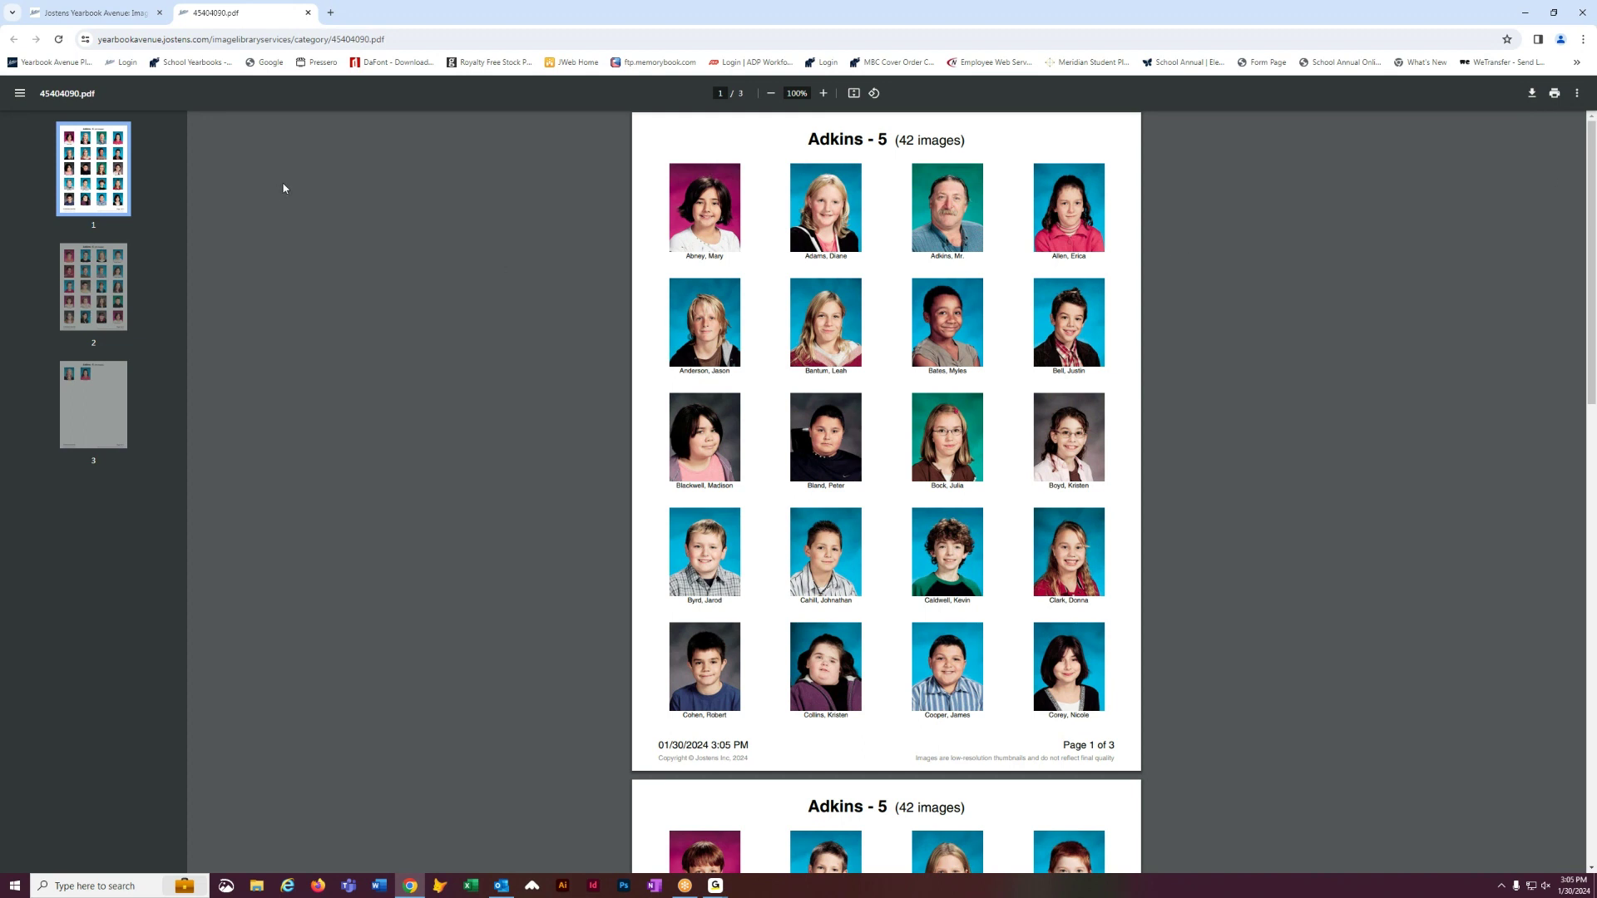
{"action": "left_click", "coordinate": [307, 13]}
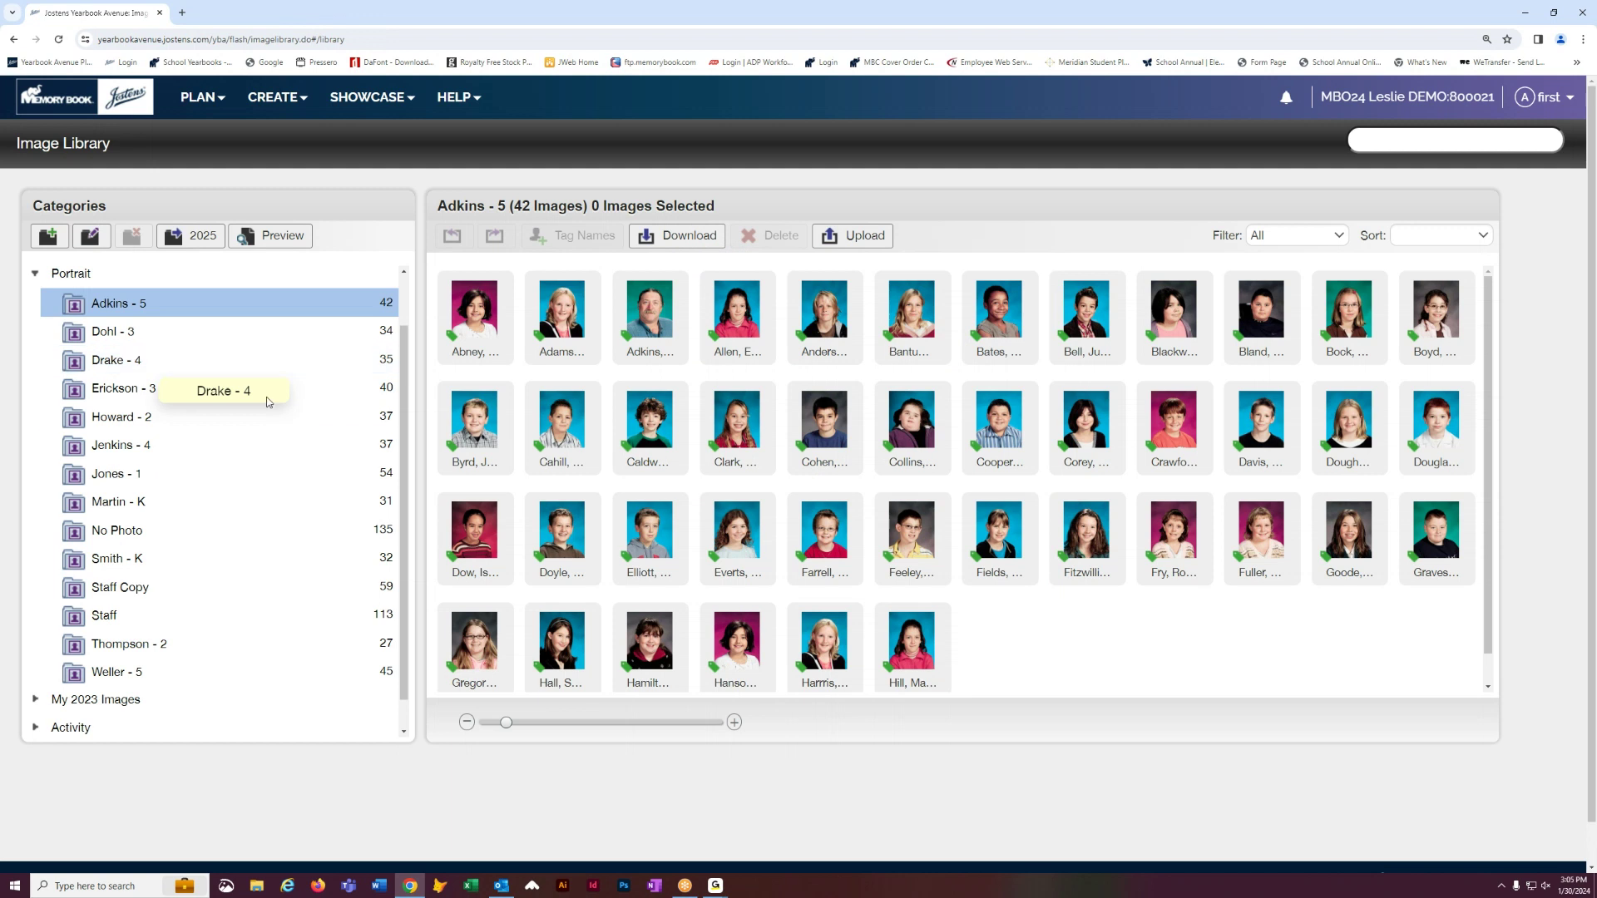
- Browse the Jones - 1 and Martin - K portraits, enlarging thumbnails so full names are readable
{"action": "left_click", "coordinate": [189, 473]}
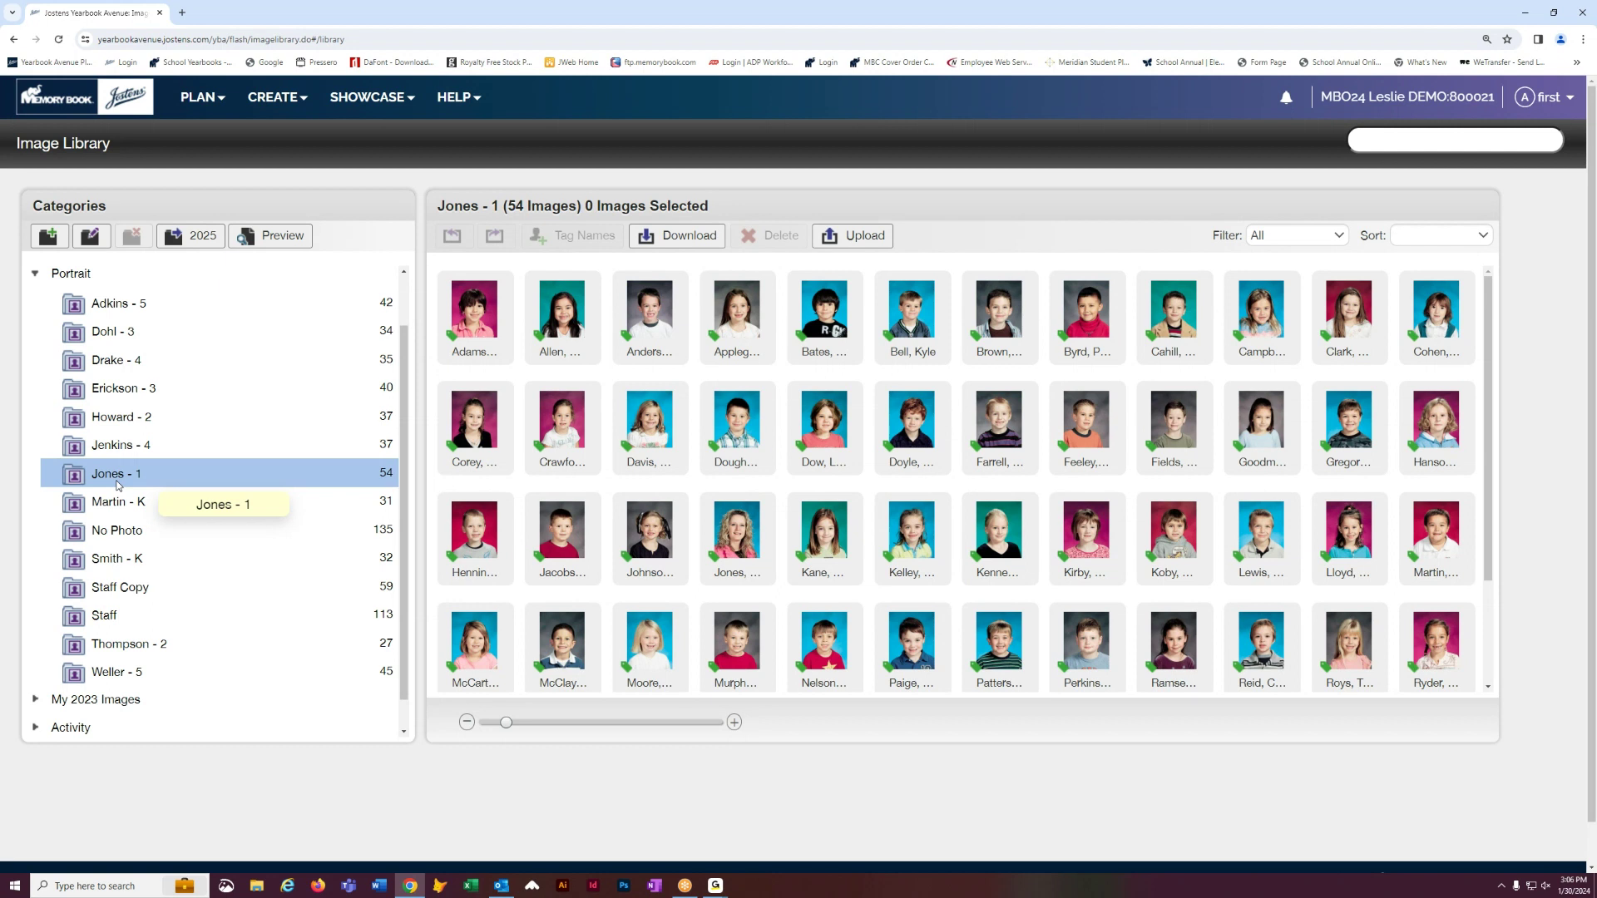
{"action": "left_click", "coordinate": [124, 508]}
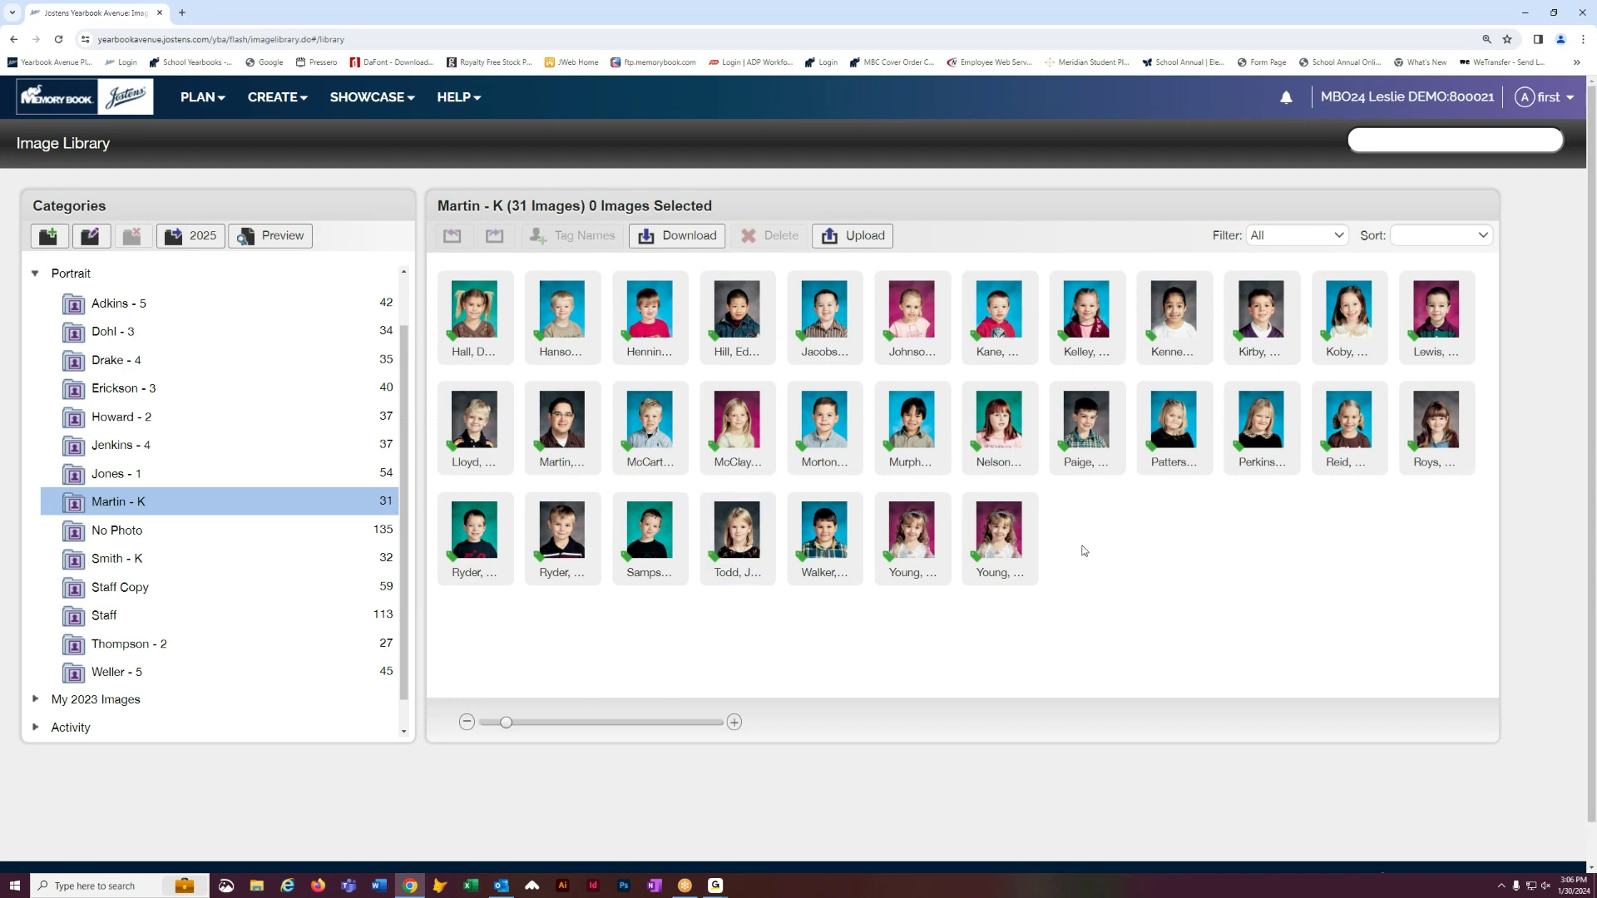
{"action": "left_click_drag", "start_coordinate": [507, 728], "coordinate": [537, 734]}
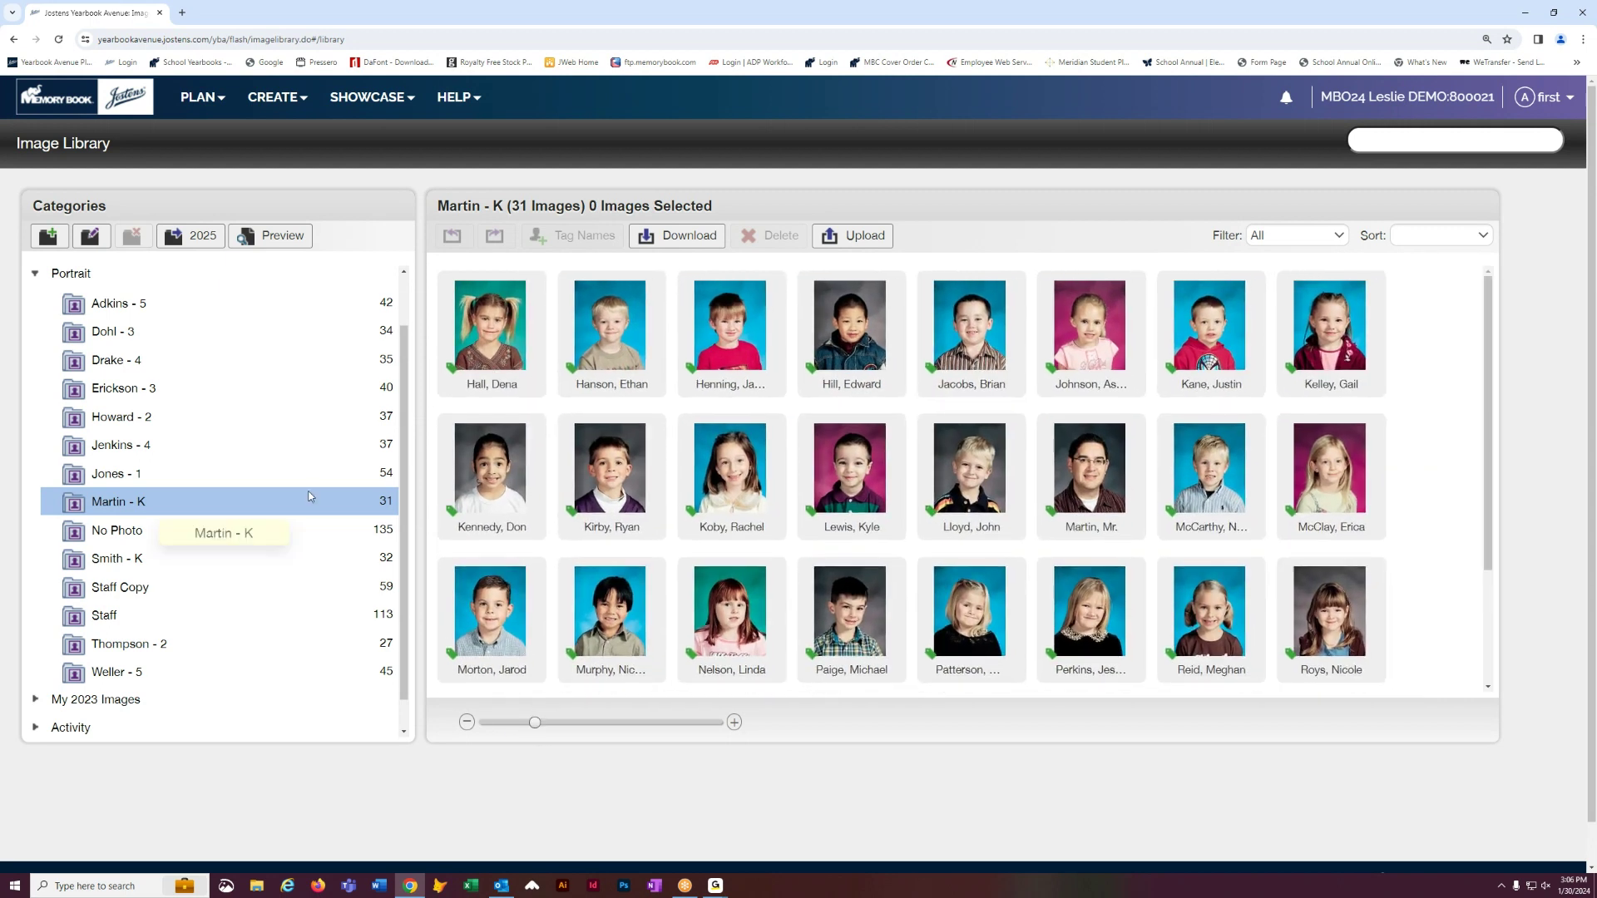
- Move a Drake - 4 portrait into Weller - 5 and open photo 4018.jpg's details
{"action": "left_click", "coordinate": [258, 371]}
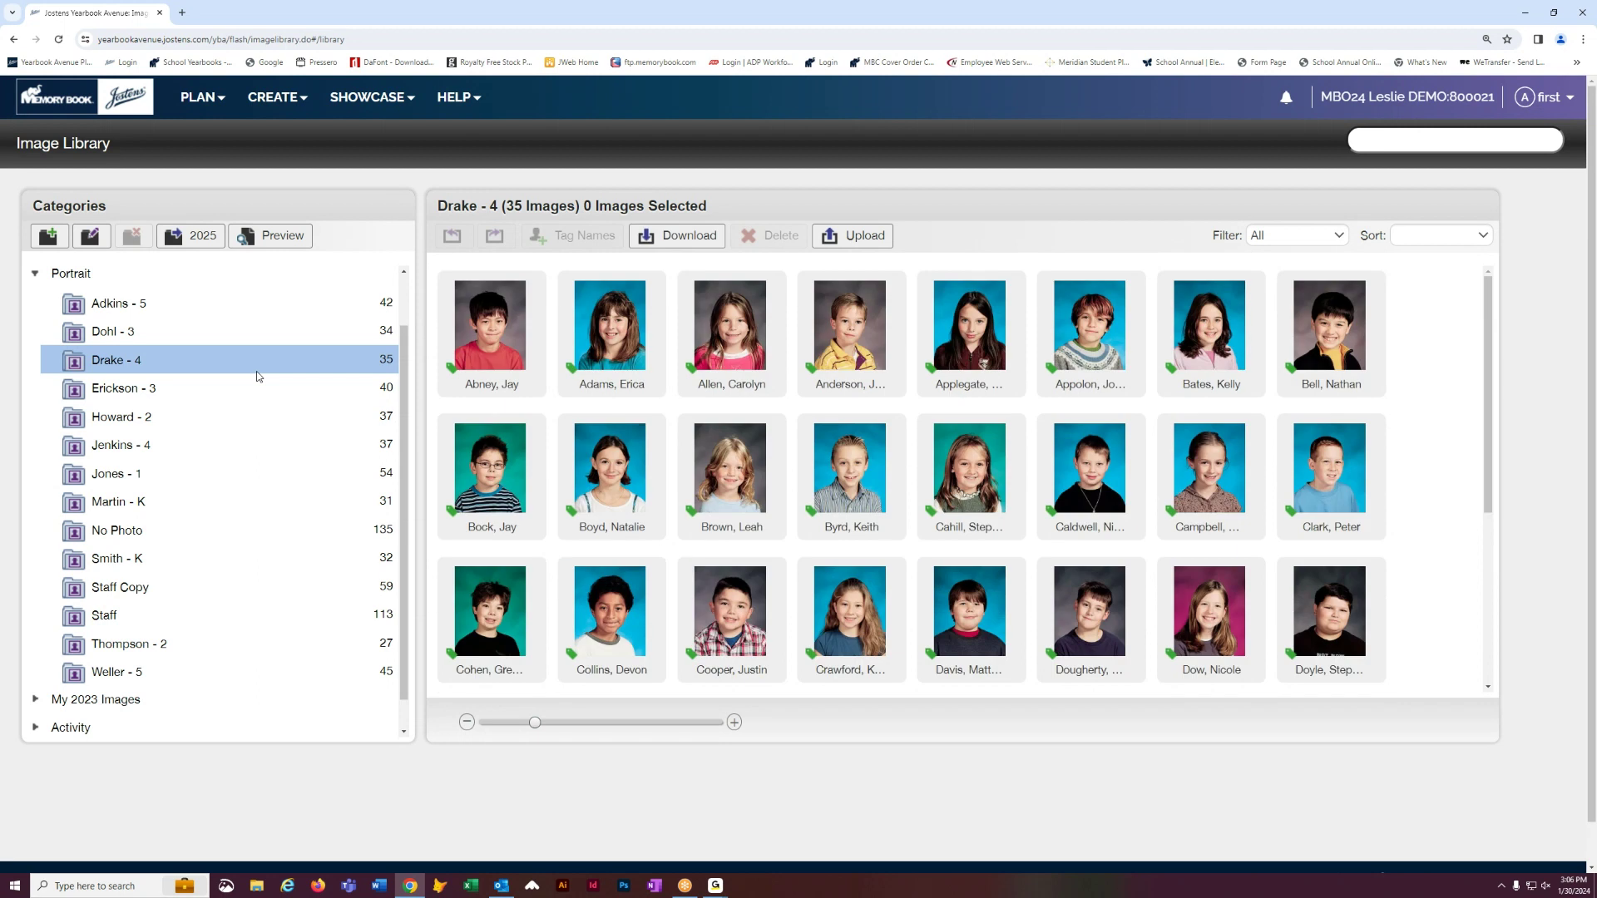
{"action": "left_click_drag", "start_coordinate": [839, 326], "coordinate": [233, 637]}
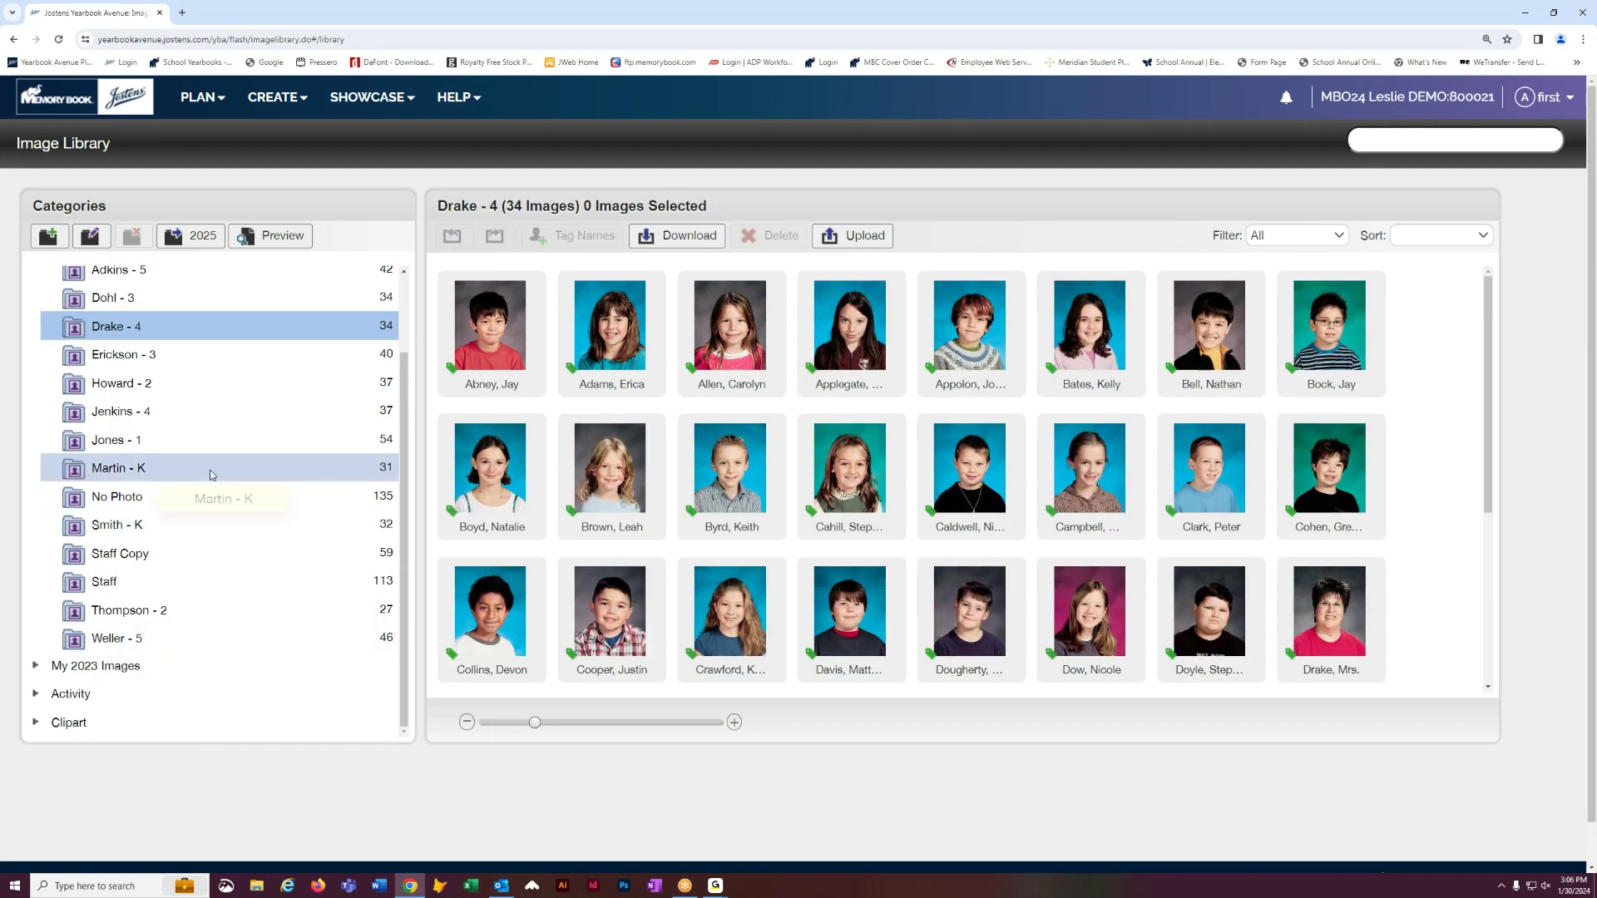
{"action": "scroll", "coordinate": [246, 494], "scroll_direction": "up", "scroll_amount": 1}
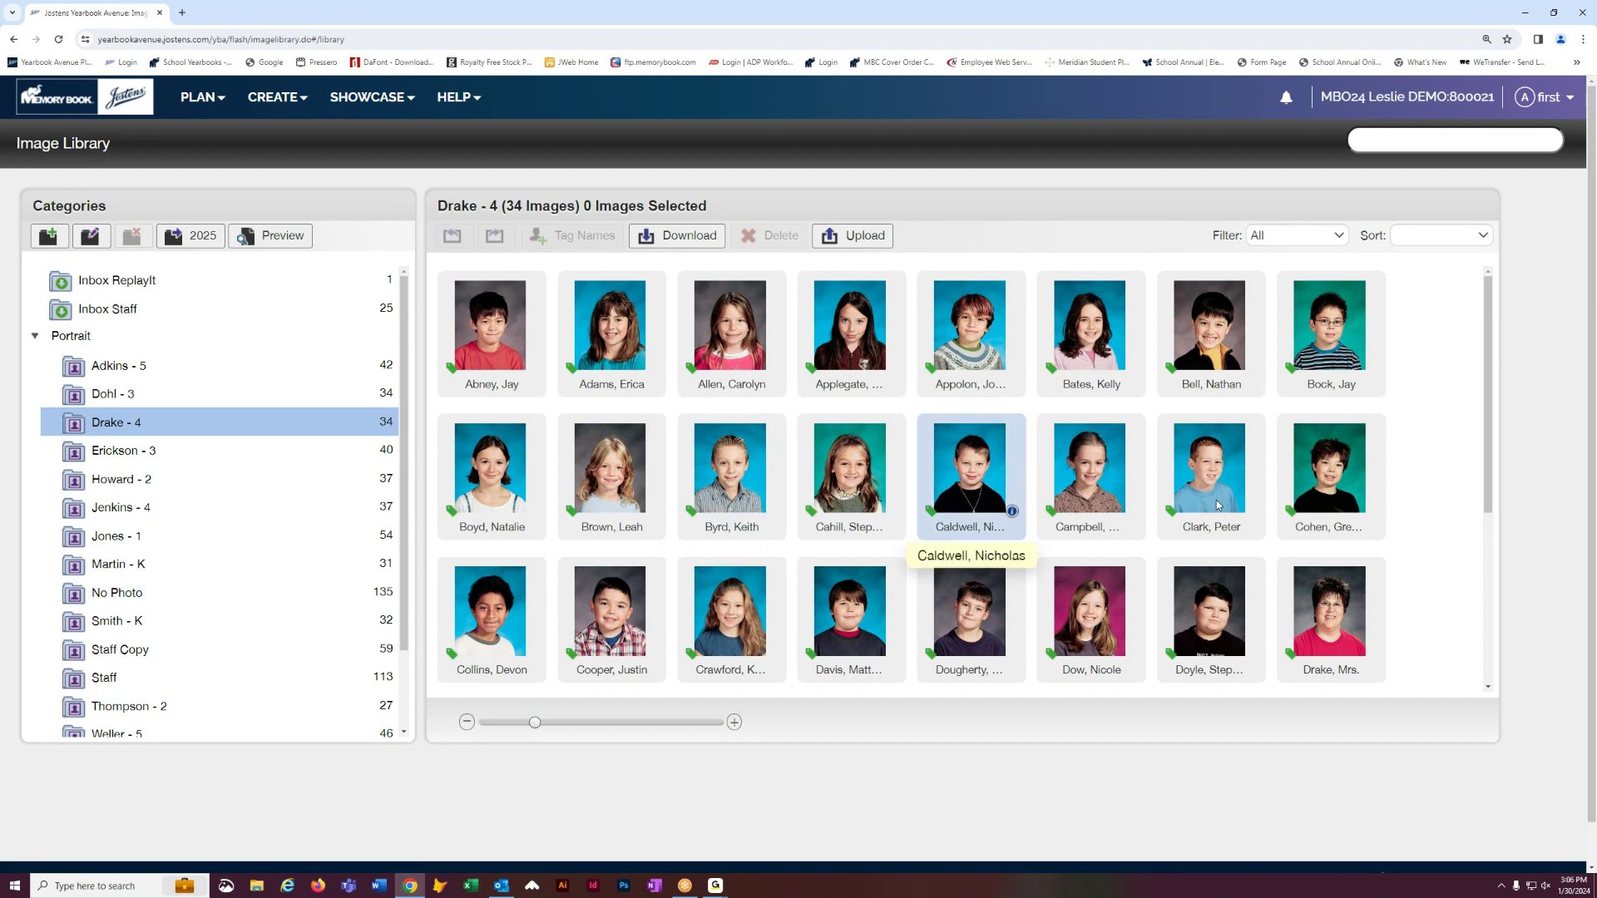
{"action": "scroll", "coordinate": [1419, 471], "scroll_direction": "down", "scroll_amount": 3}
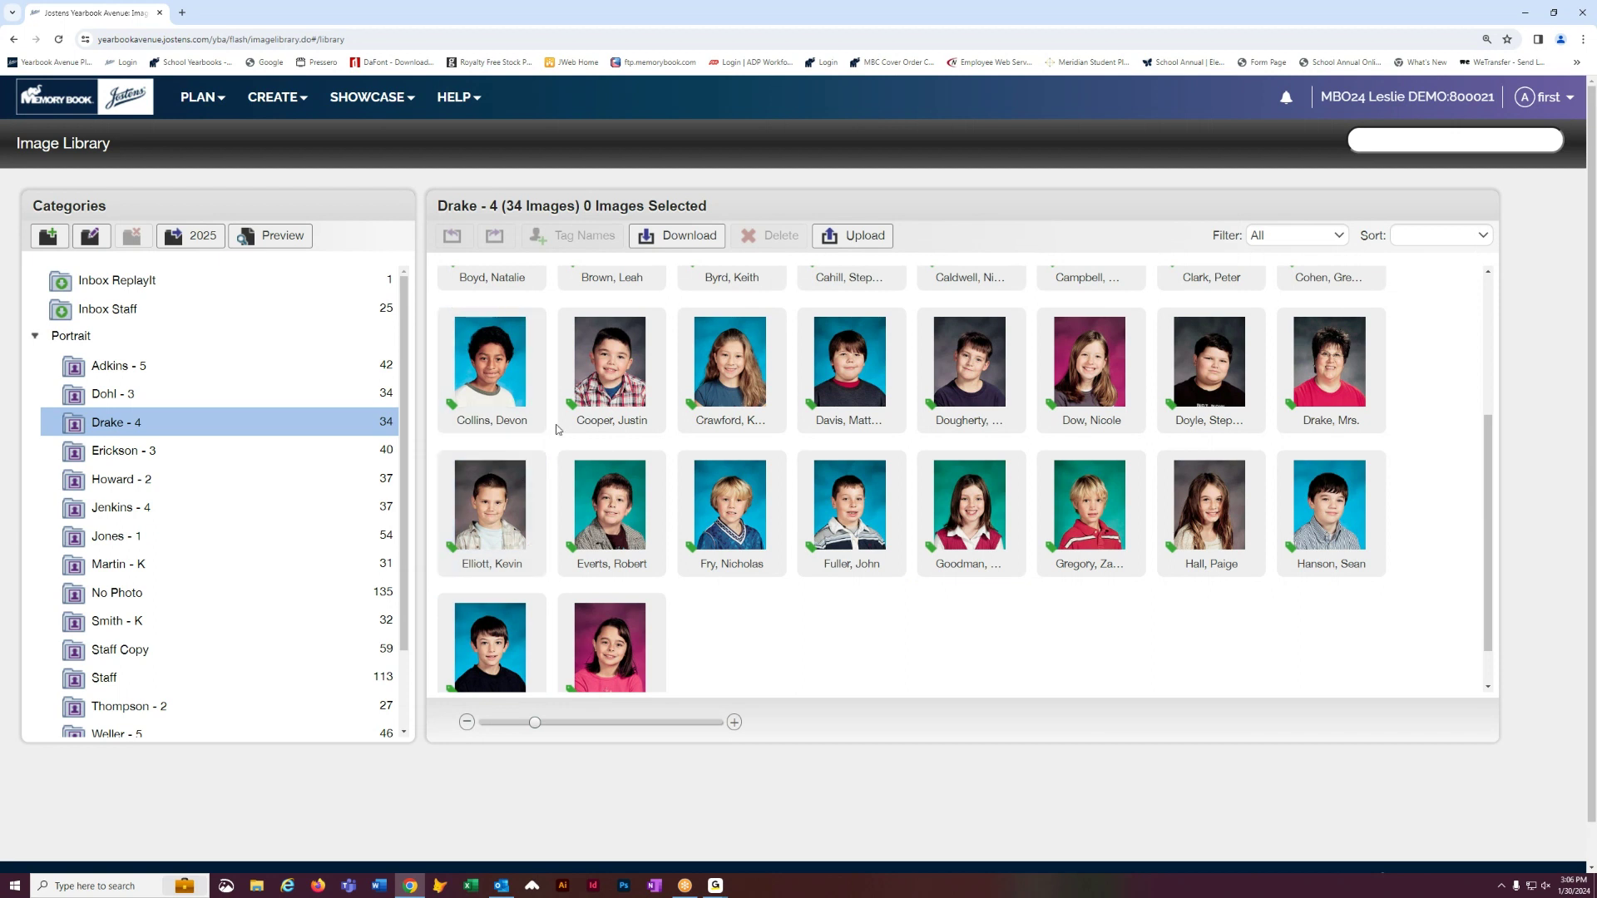
{"action": "left_click", "coordinate": [534, 406]}
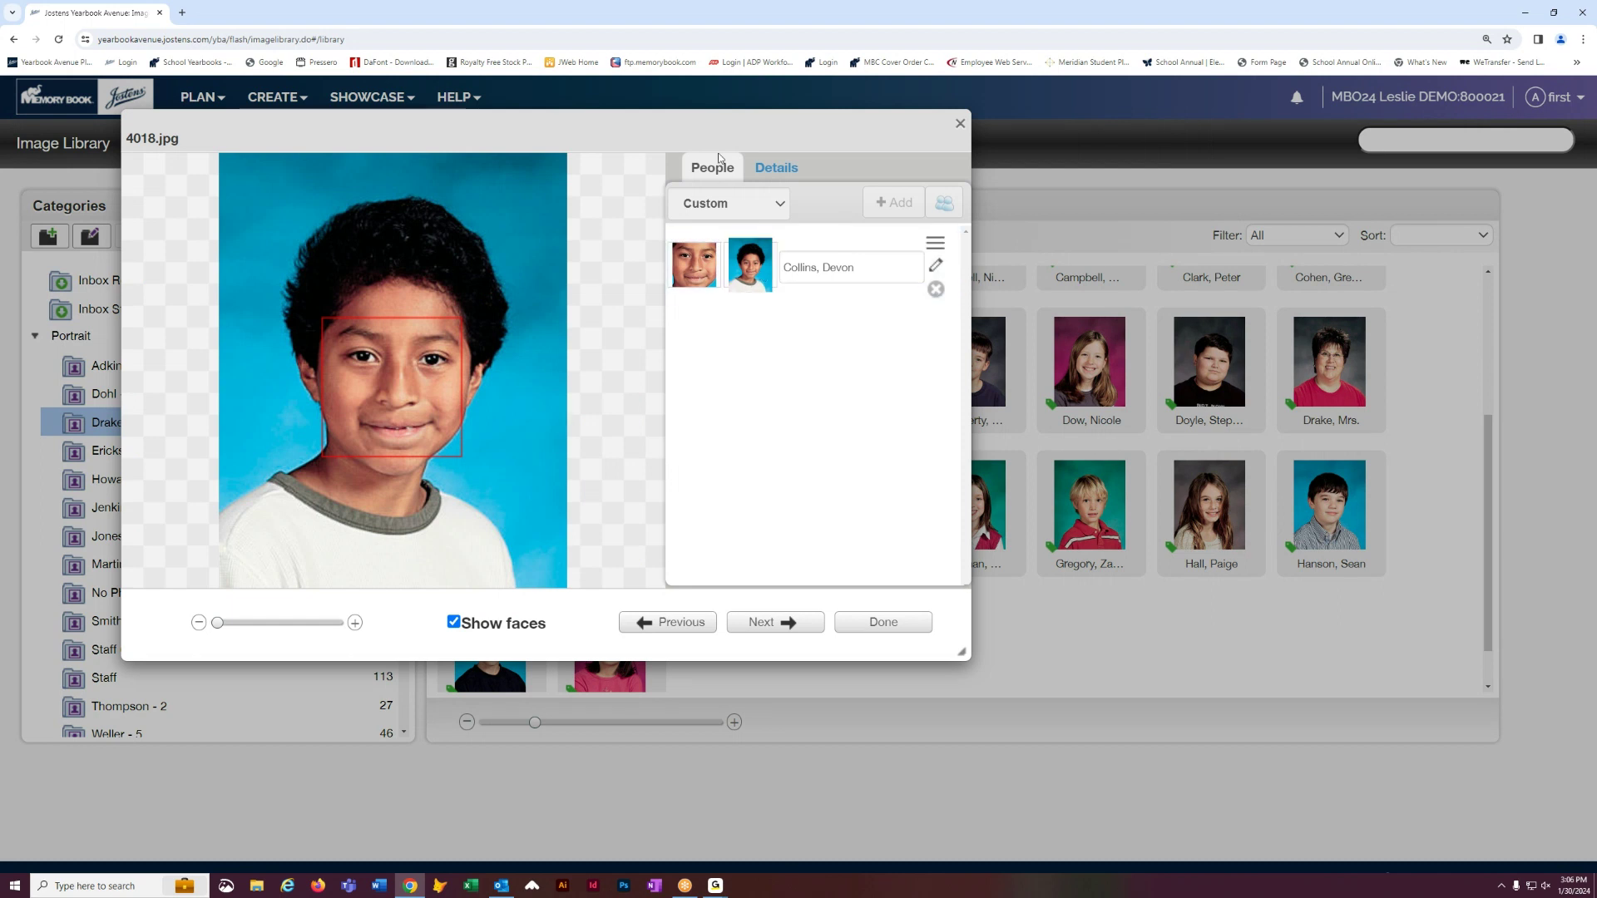
- Replace the misspelled letter in the tagged student's first name with 'a', save, and close the details
{"action": "left_click_drag", "start_coordinate": [720, 121], "coordinate": [811, 163]}
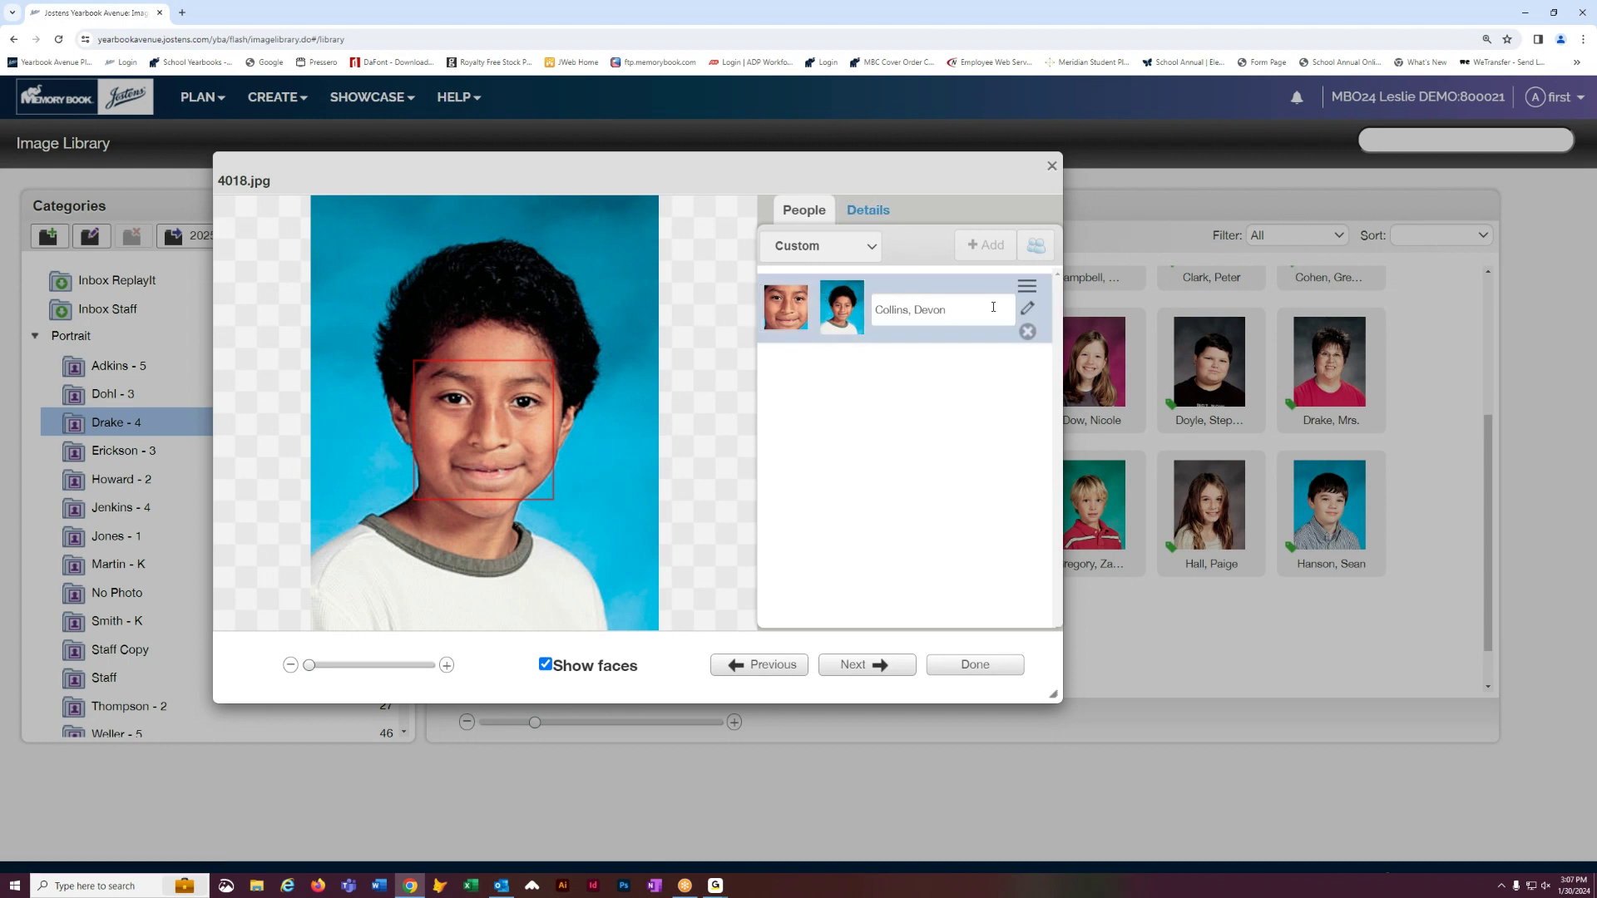
{"action": "left_click", "coordinate": [1028, 309]}
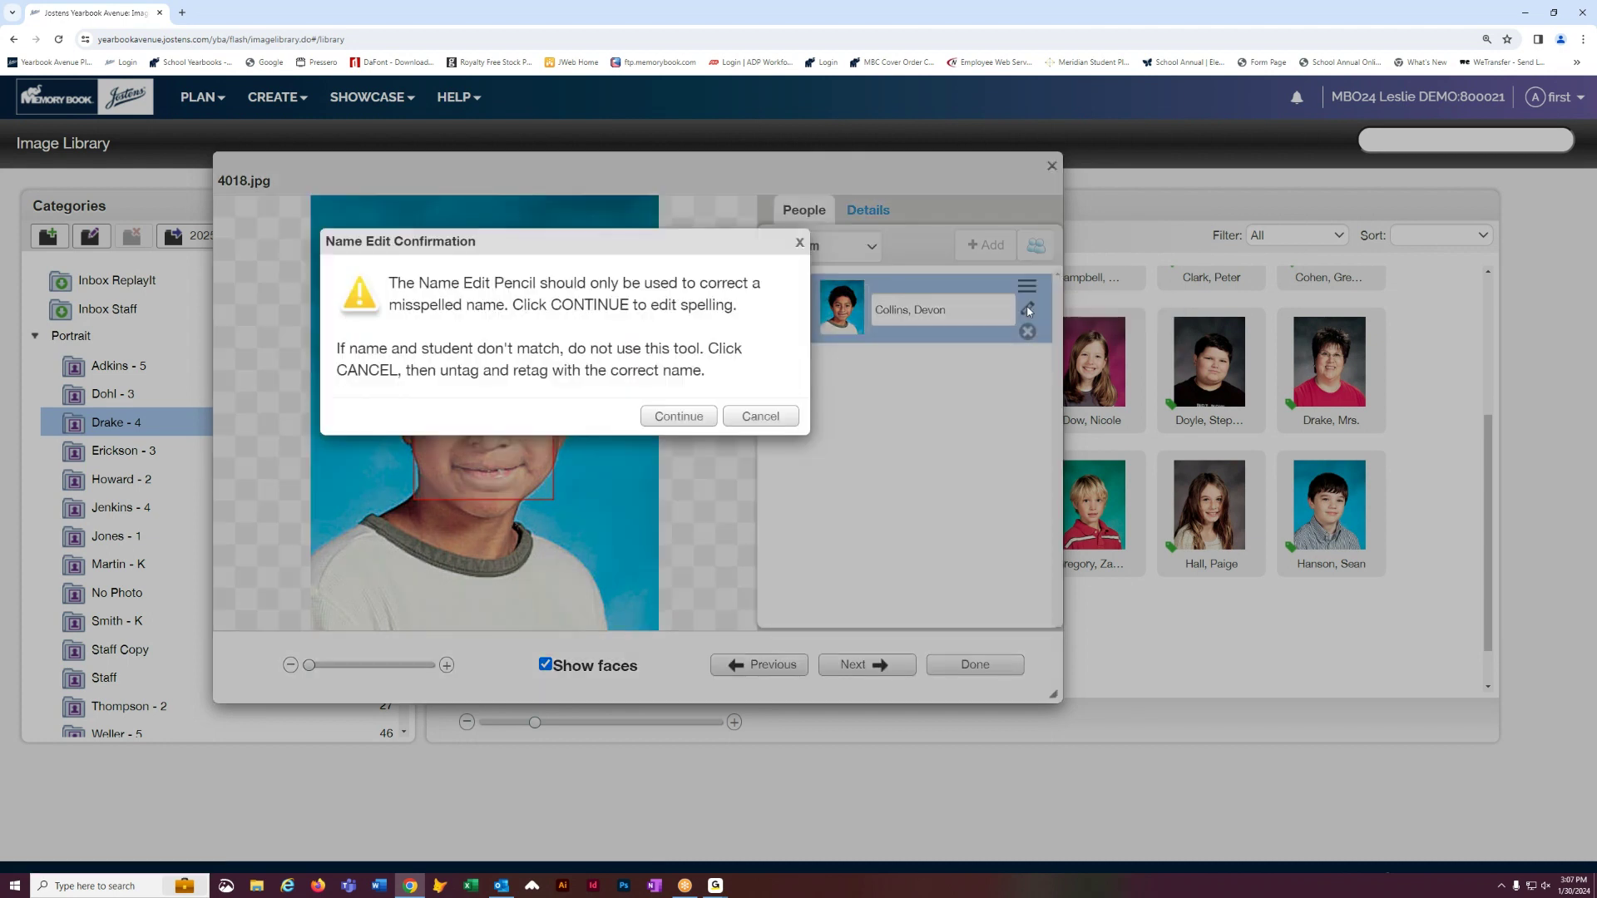
{"action": "left_click", "coordinate": [676, 417]}
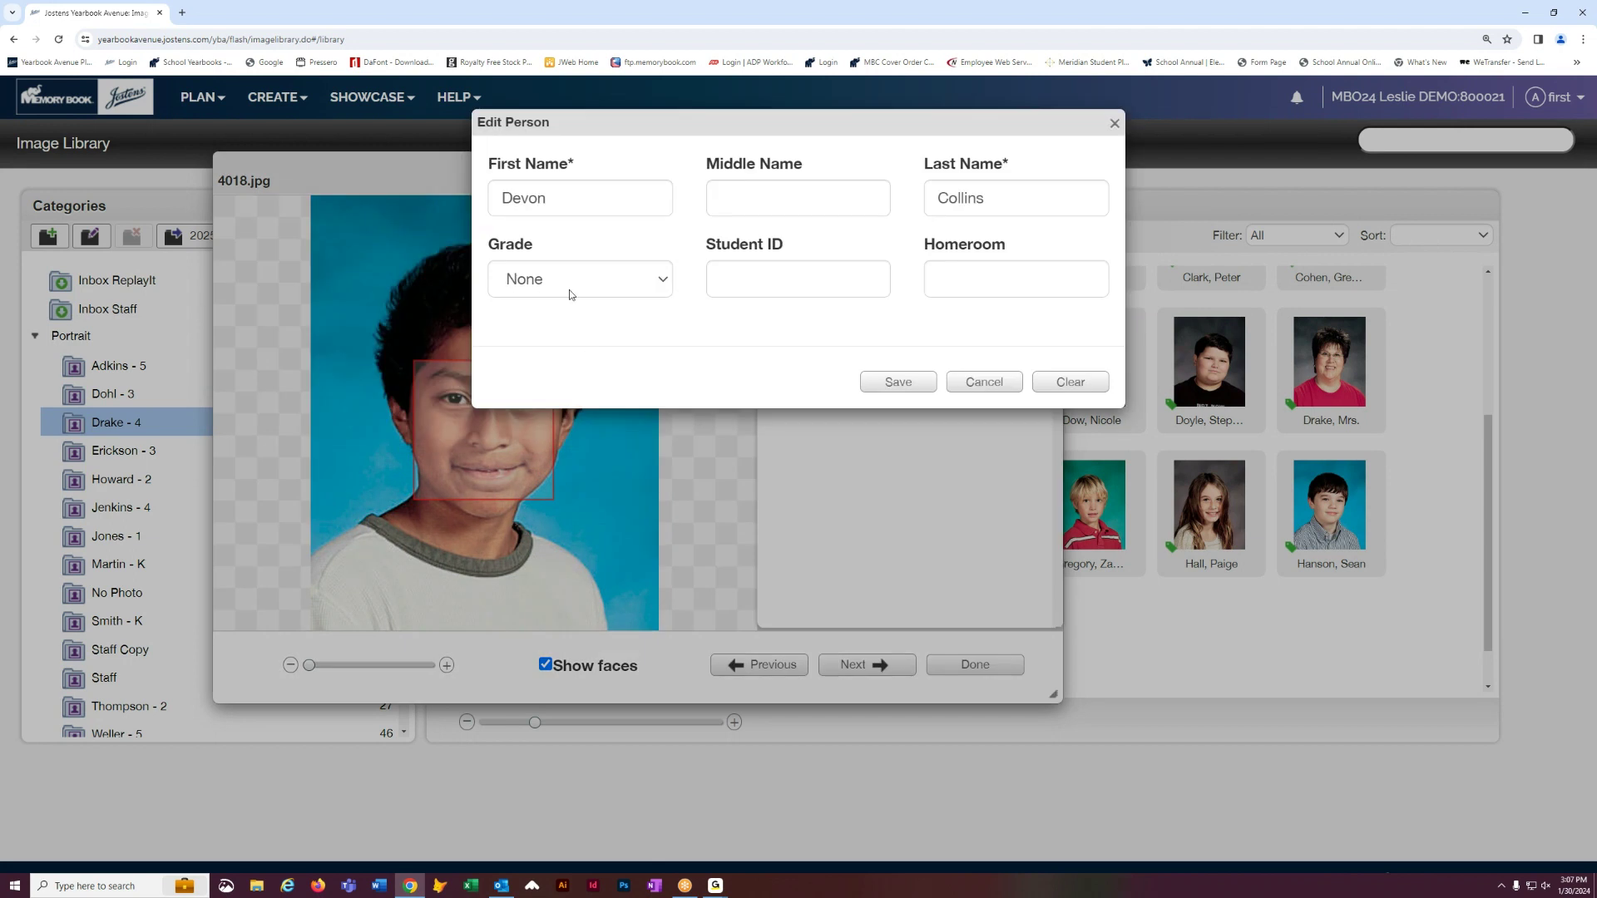
{"action": "left_click", "coordinate": [549, 199]}
{"action": "left_click_drag", "start_coordinate": [537, 198], "coordinate": [529, 198]}
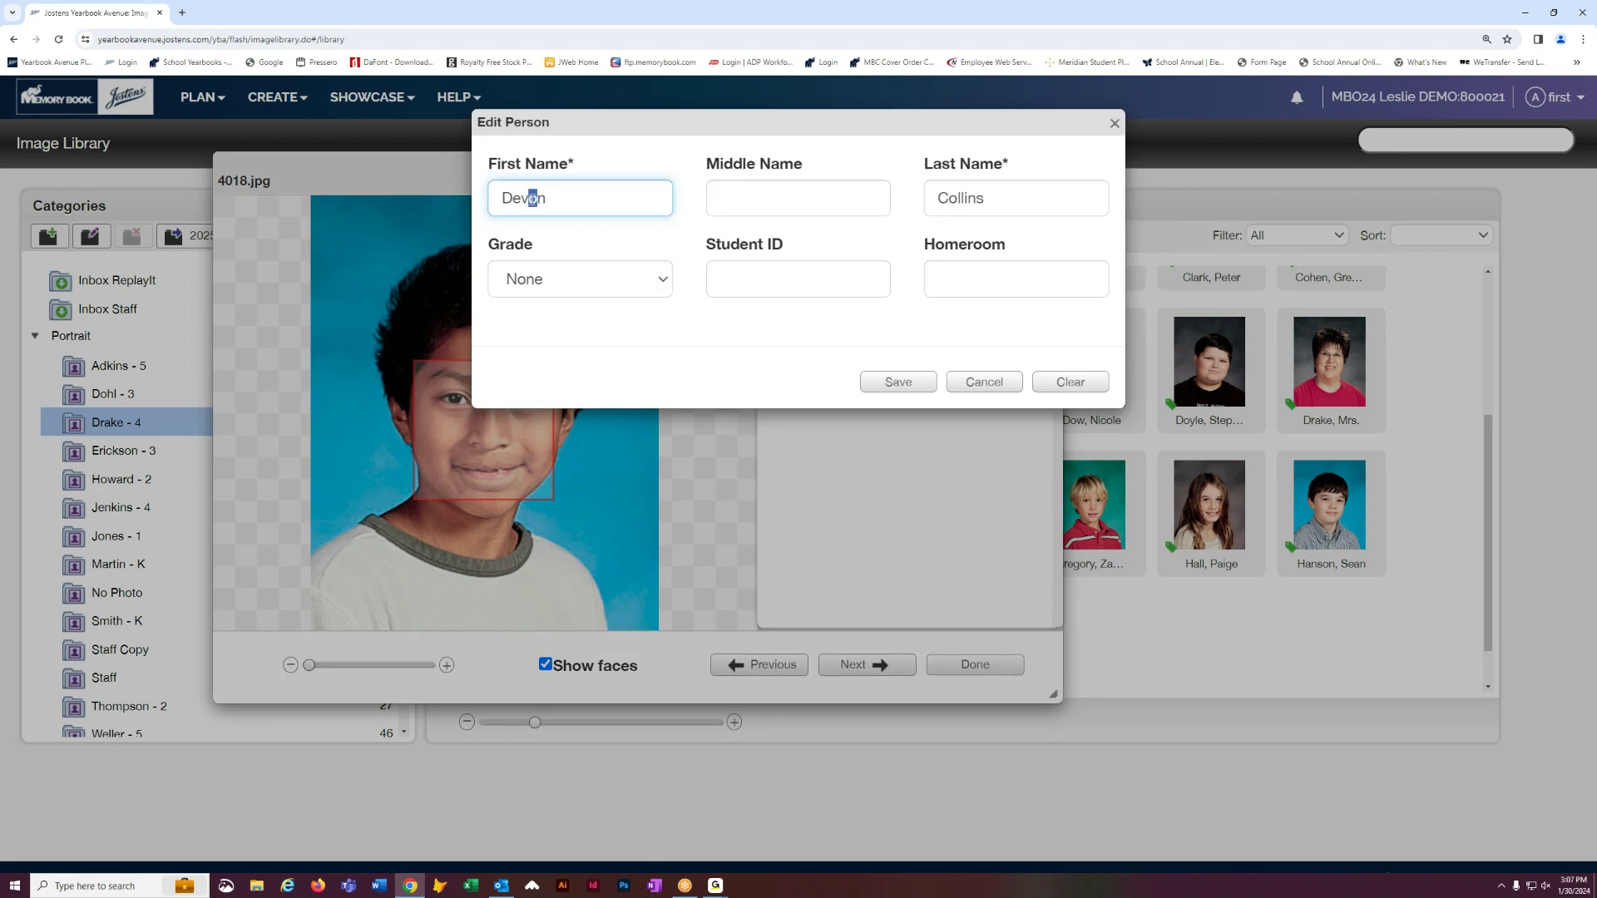
{"action": "type", "text": "a"}
{"action": "left_click", "coordinate": [899, 379]}
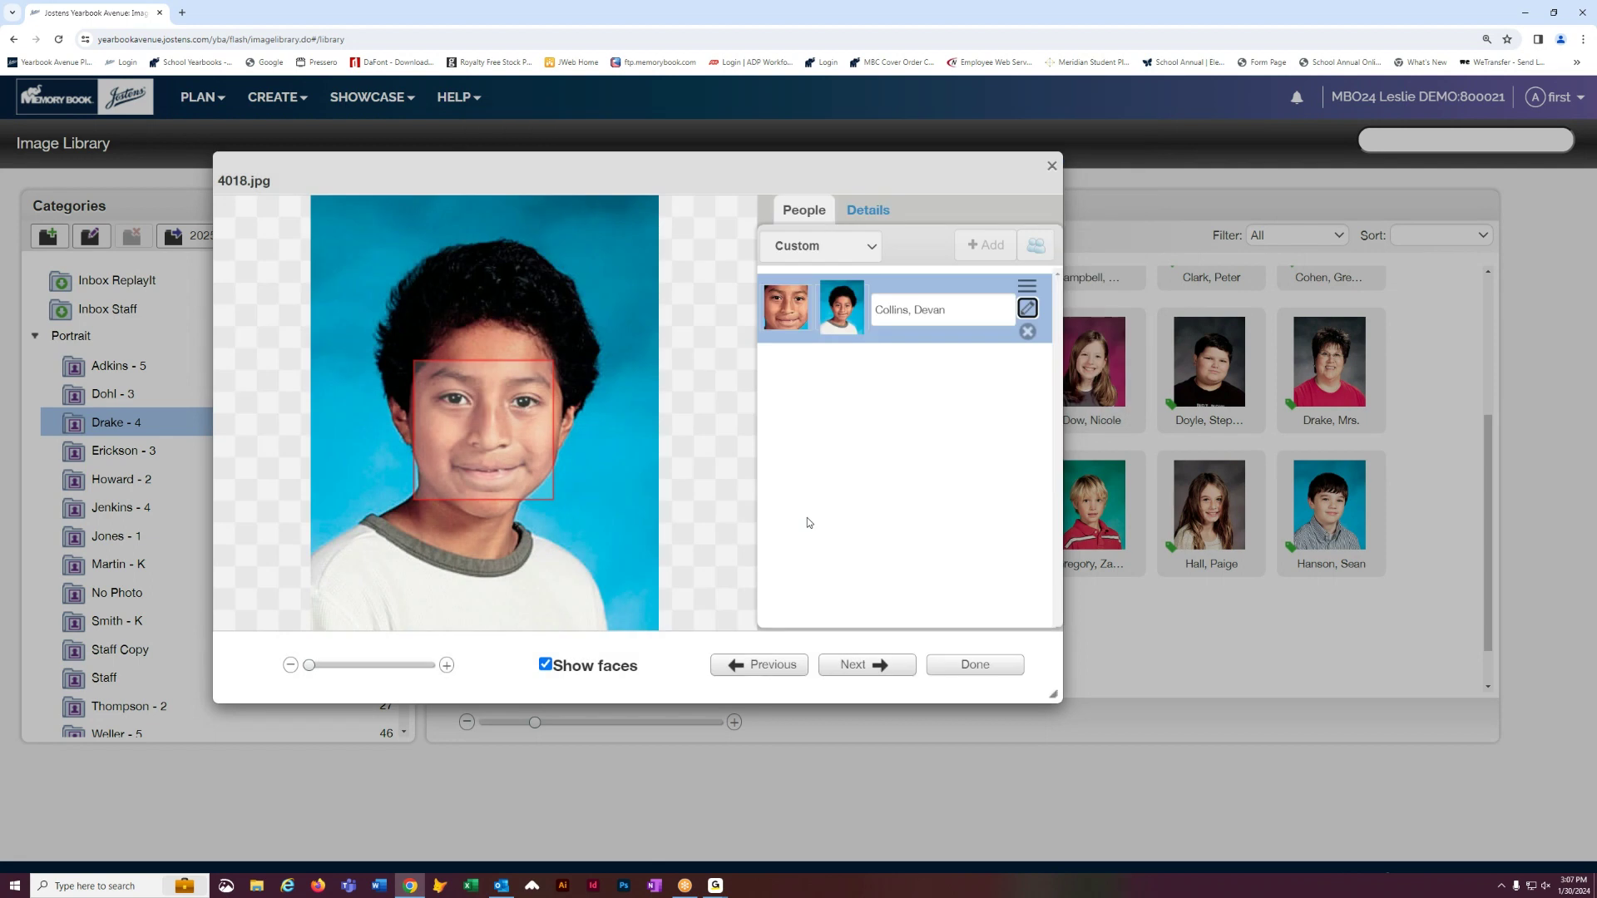
{"action": "left_click", "coordinate": [980, 673]}
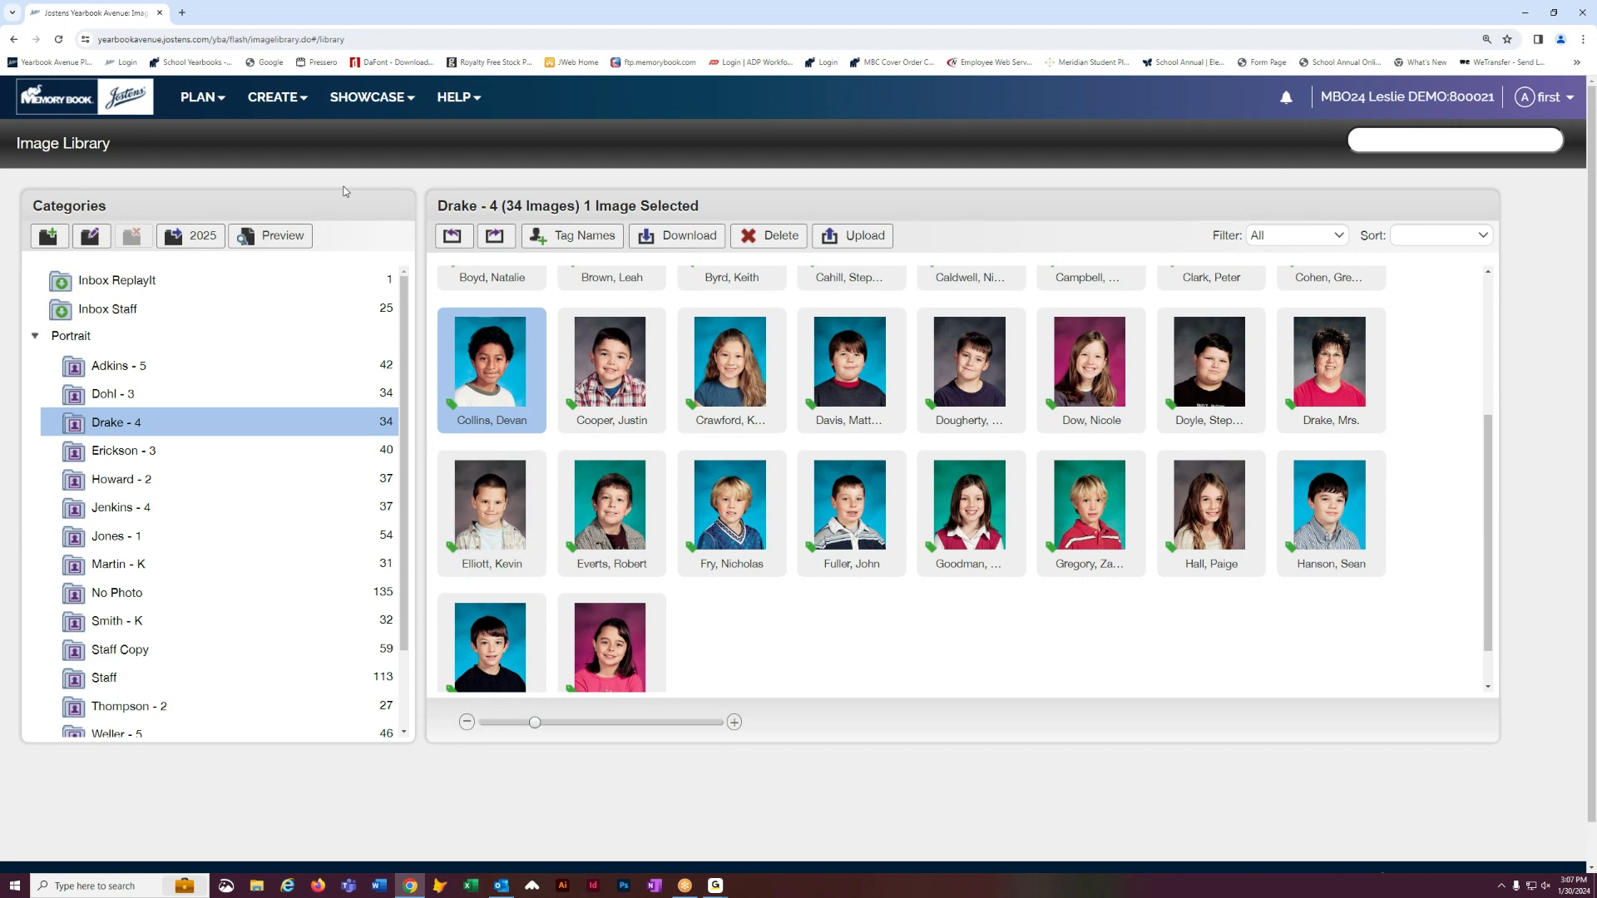
{"action": "left_click", "coordinate": [201, 99]}
{"action": "left_click", "coordinate": [250, 96]}
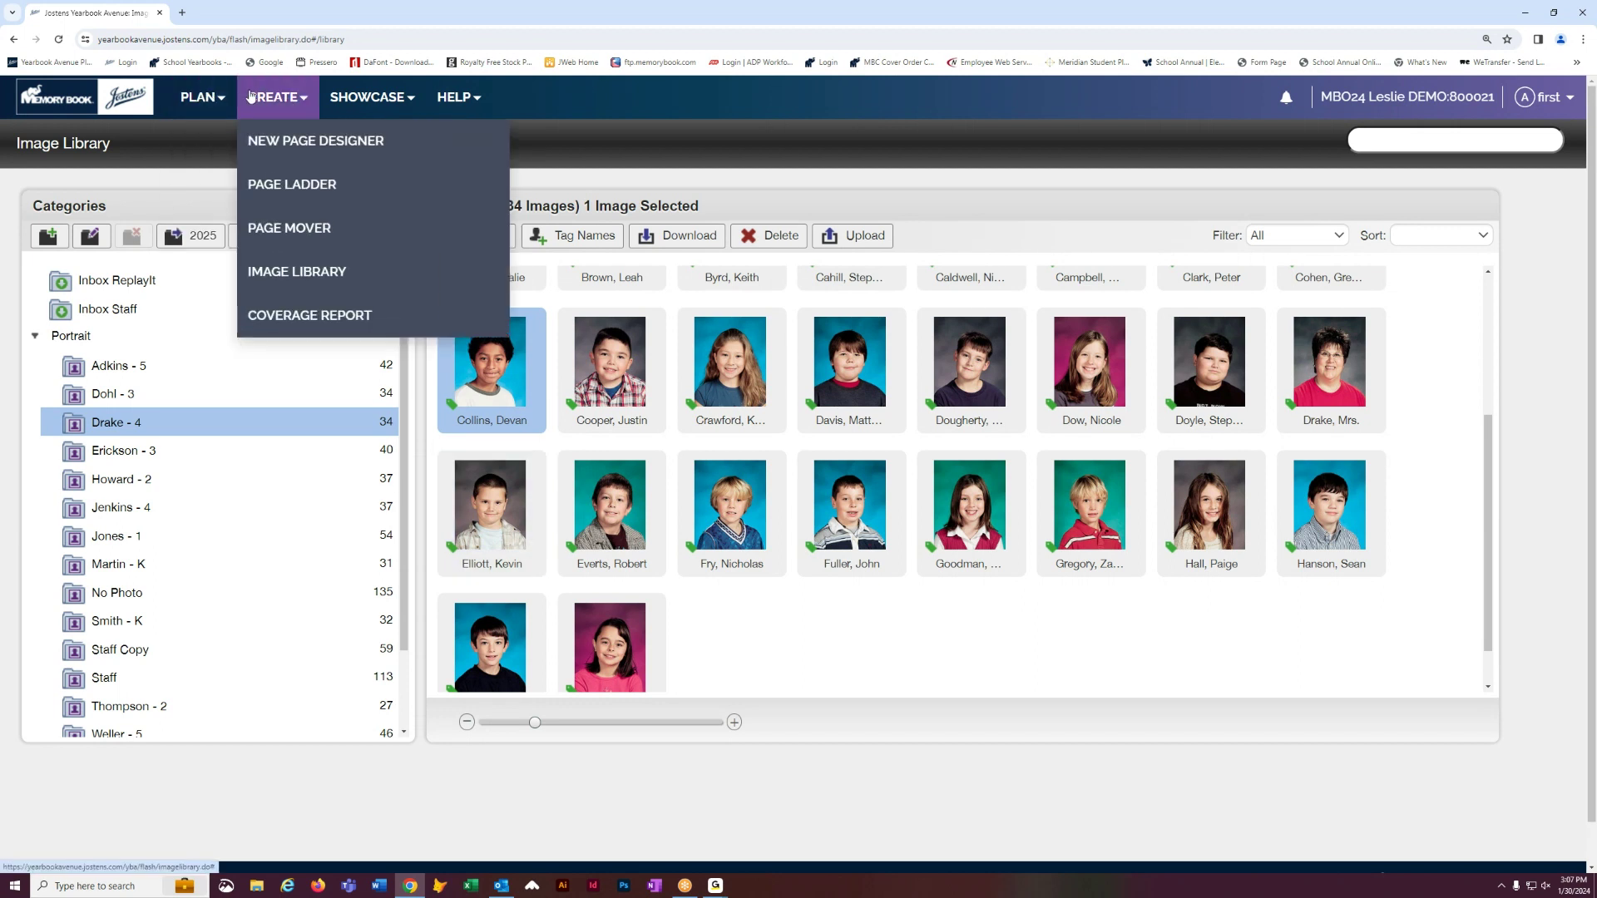
{"action": "left_click", "coordinate": [290, 315]}
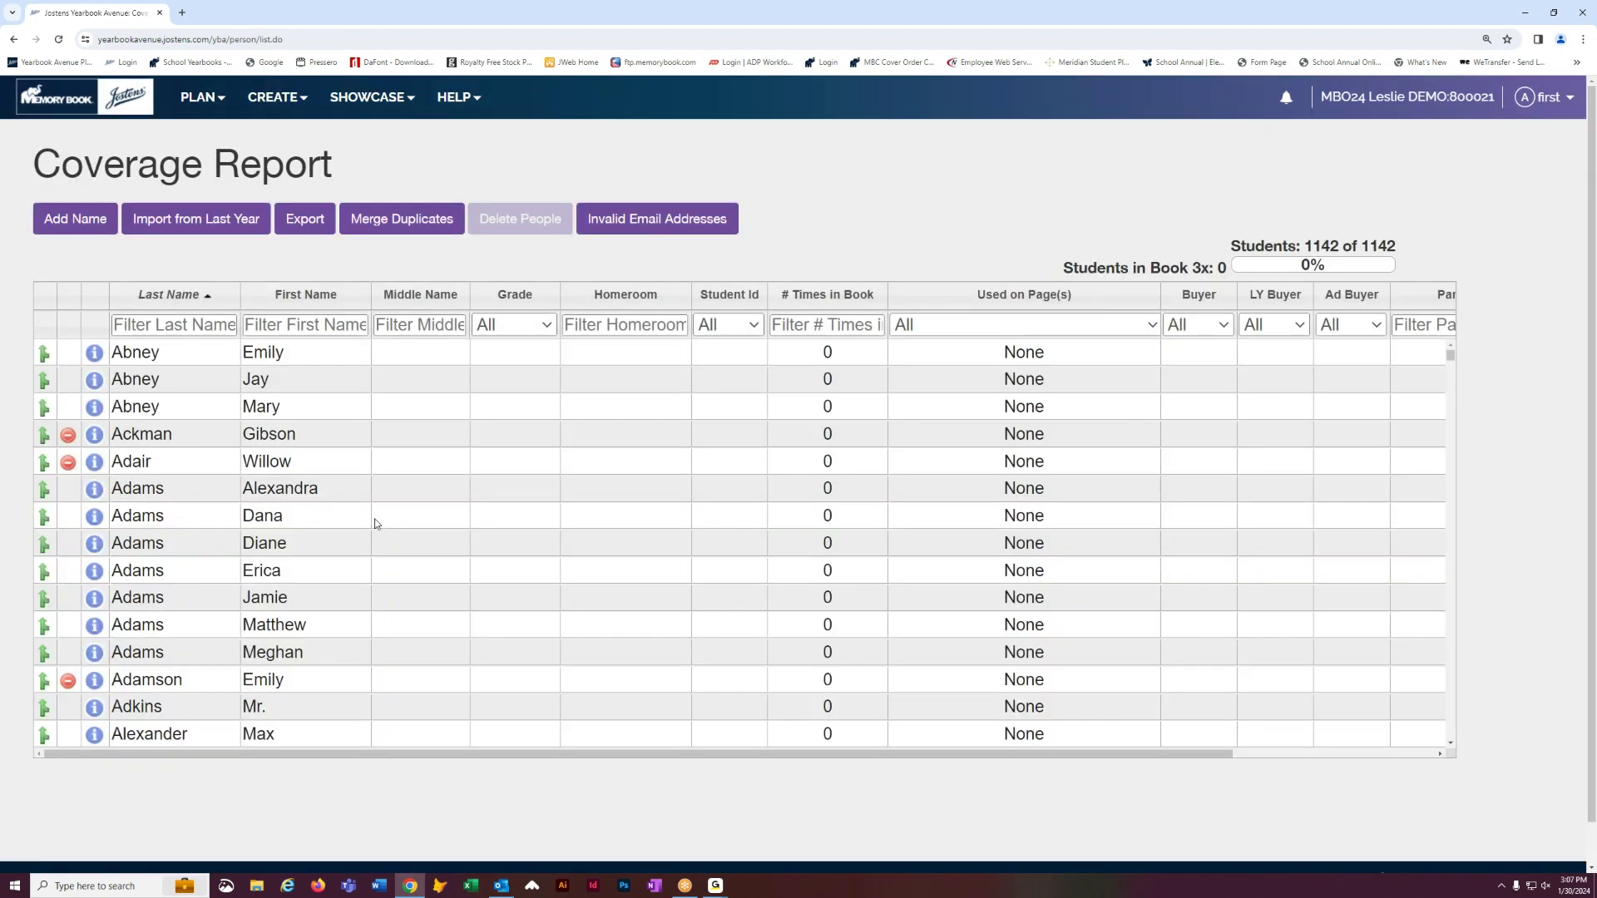
{"action": "scroll", "coordinate": [478, 456], "scroll_direction": "down", "scroll_amount": 5}
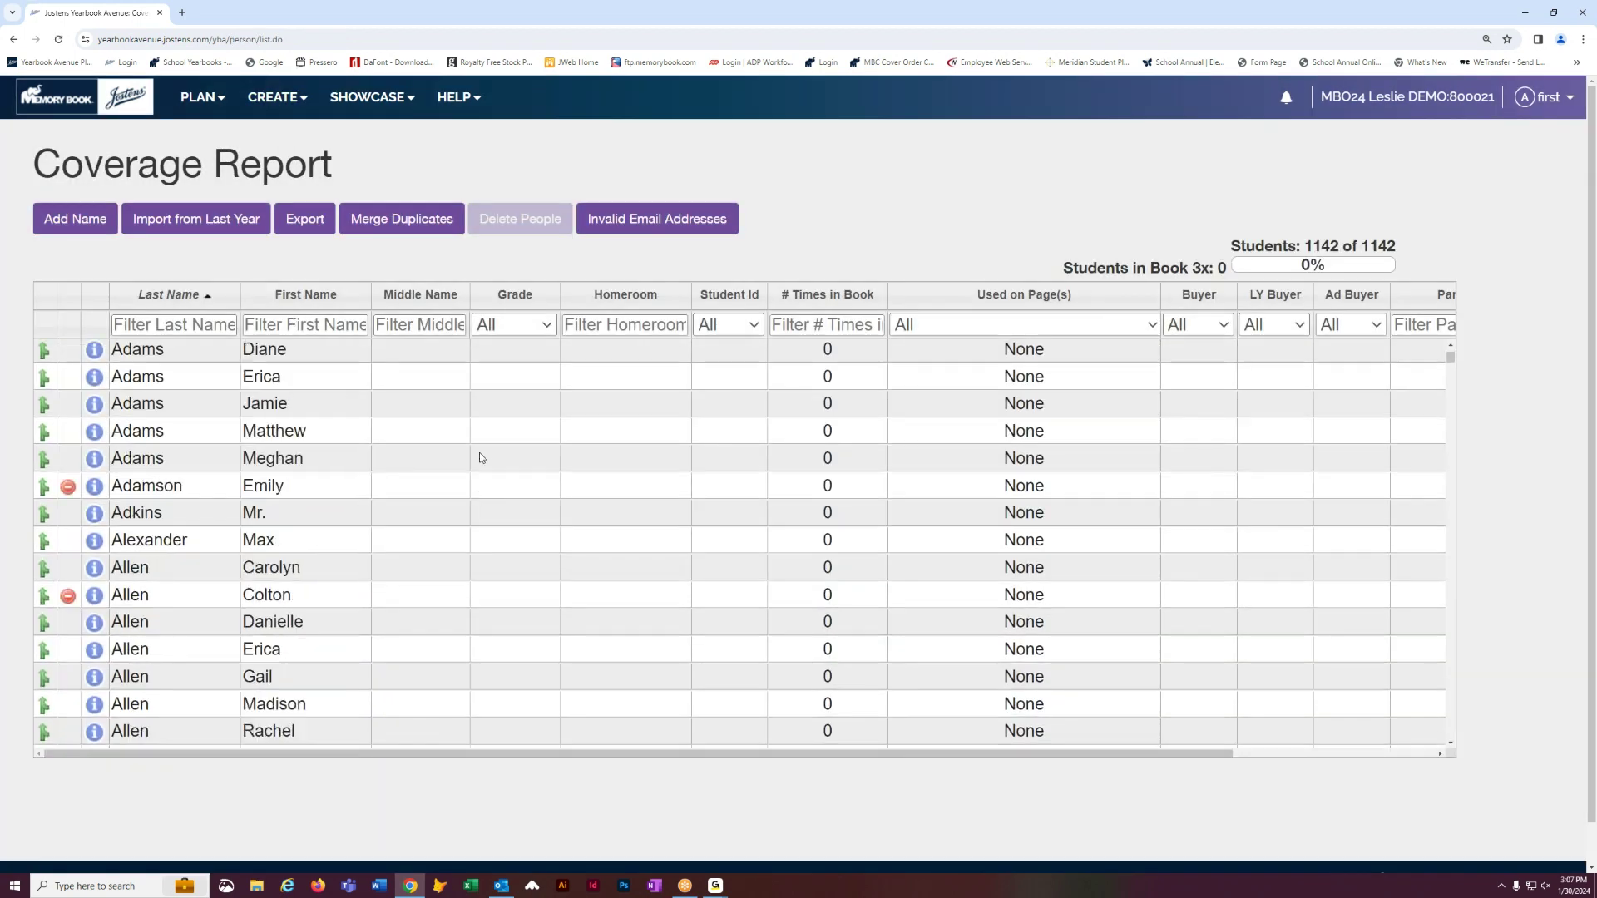
{"action": "scroll", "coordinate": [358, 524], "scroll_direction": "down", "scroll_amount": 12}
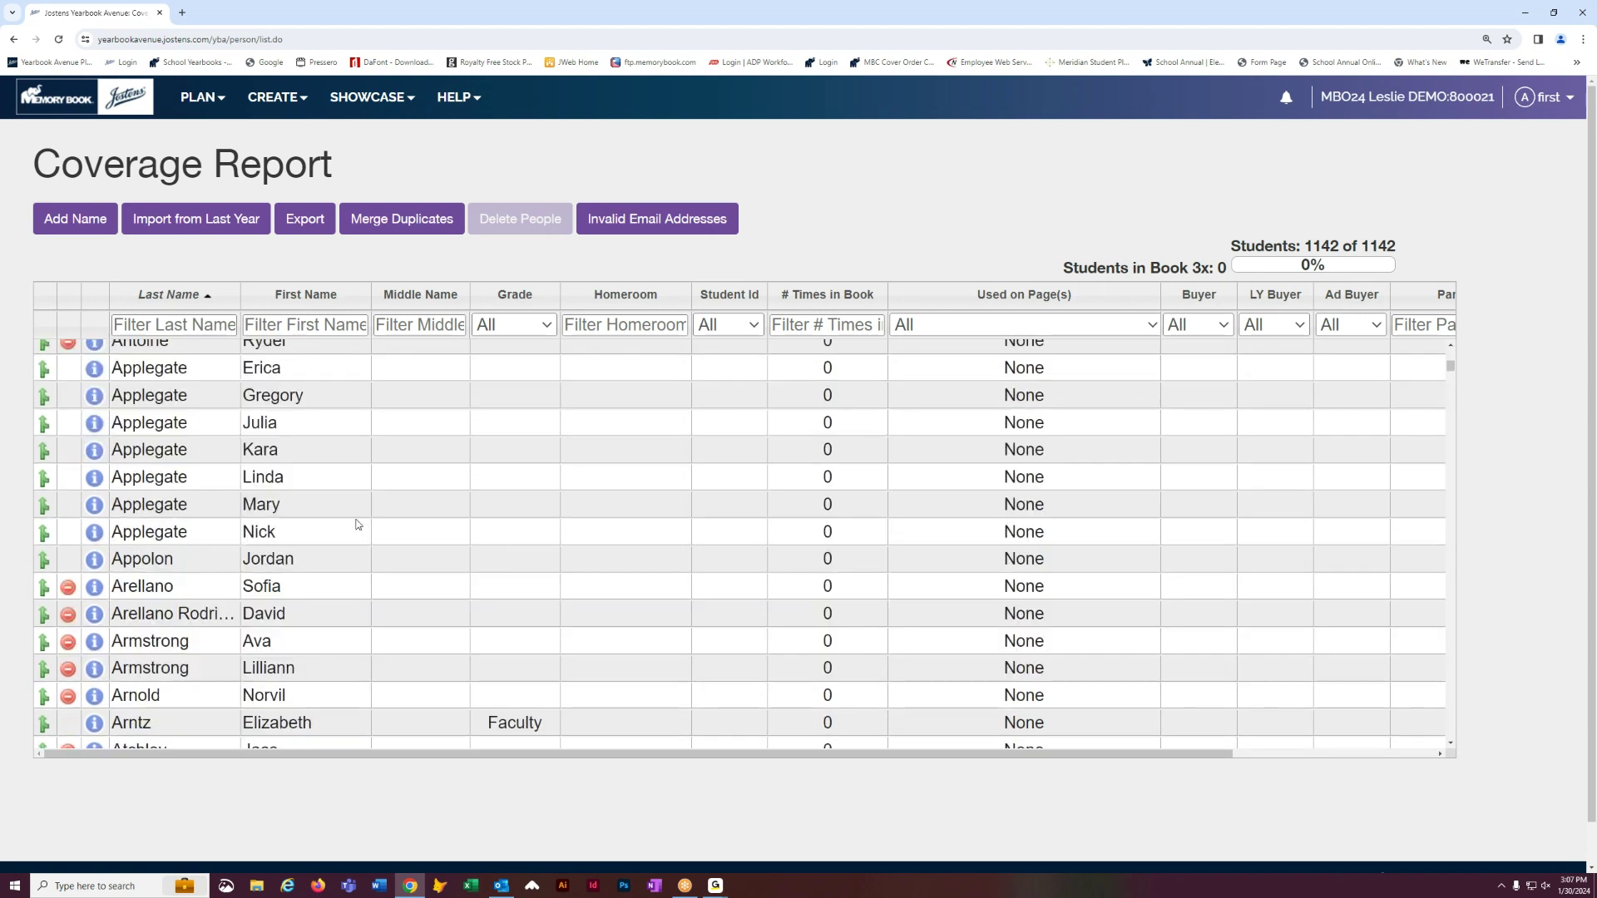
{"action": "scroll", "coordinate": [358, 524], "scroll_direction": "down", "scroll_amount": 2}
{"action": "scroll", "coordinate": [358, 525], "scroll_direction": "up", "scroll_amount": 18}
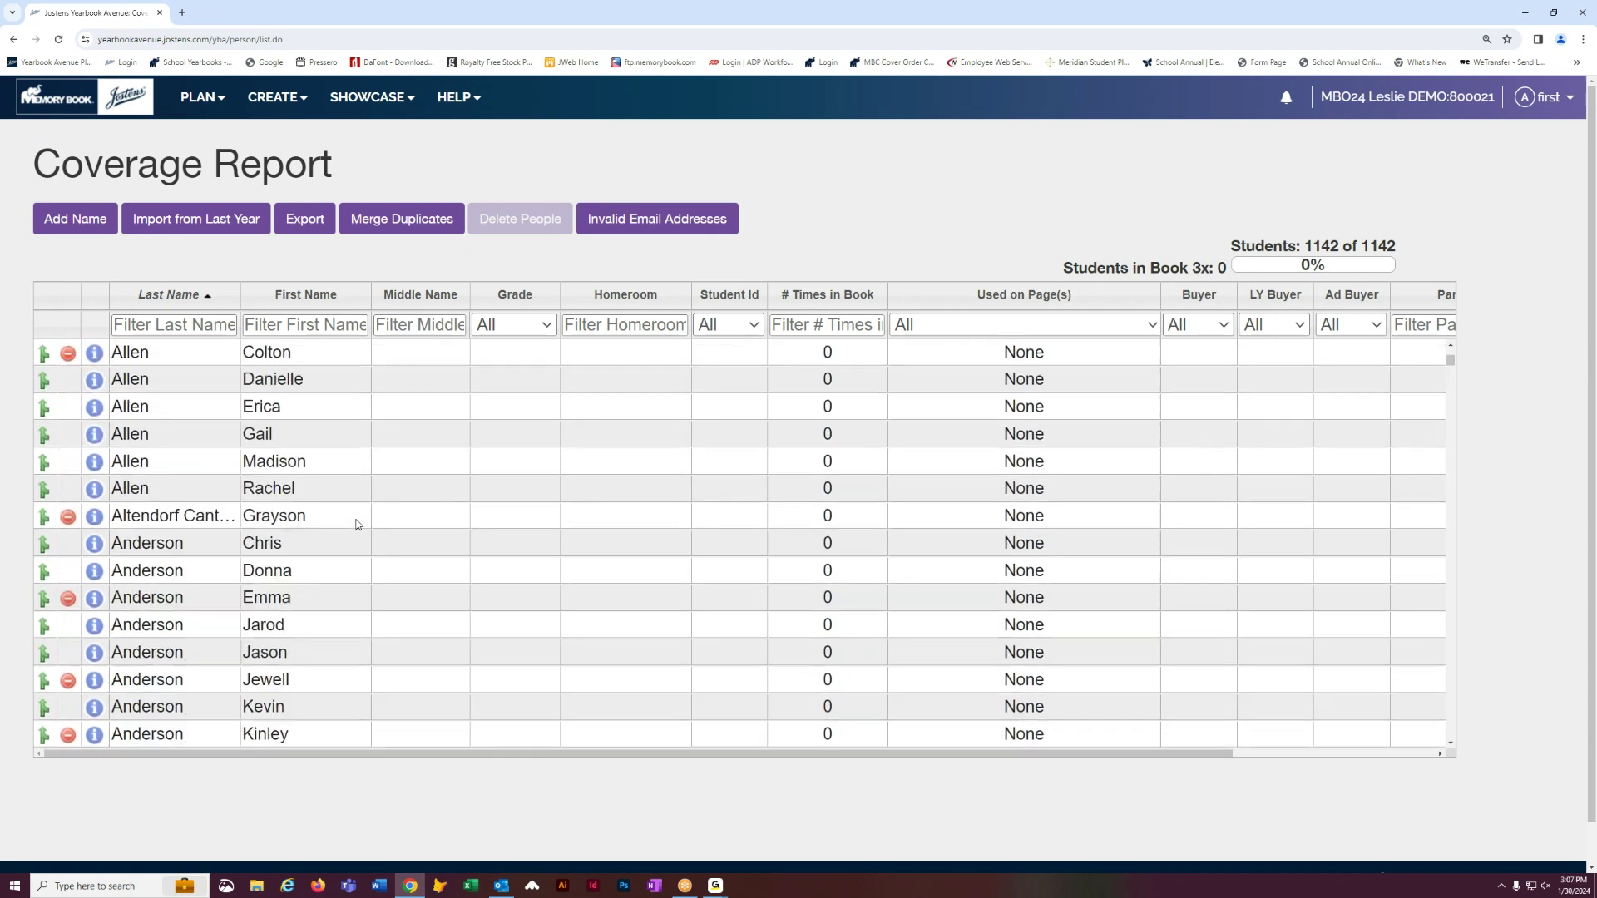
{"action": "left_click", "coordinate": [137, 293]}
{"action": "left_click", "coordinate": [336, 295]}
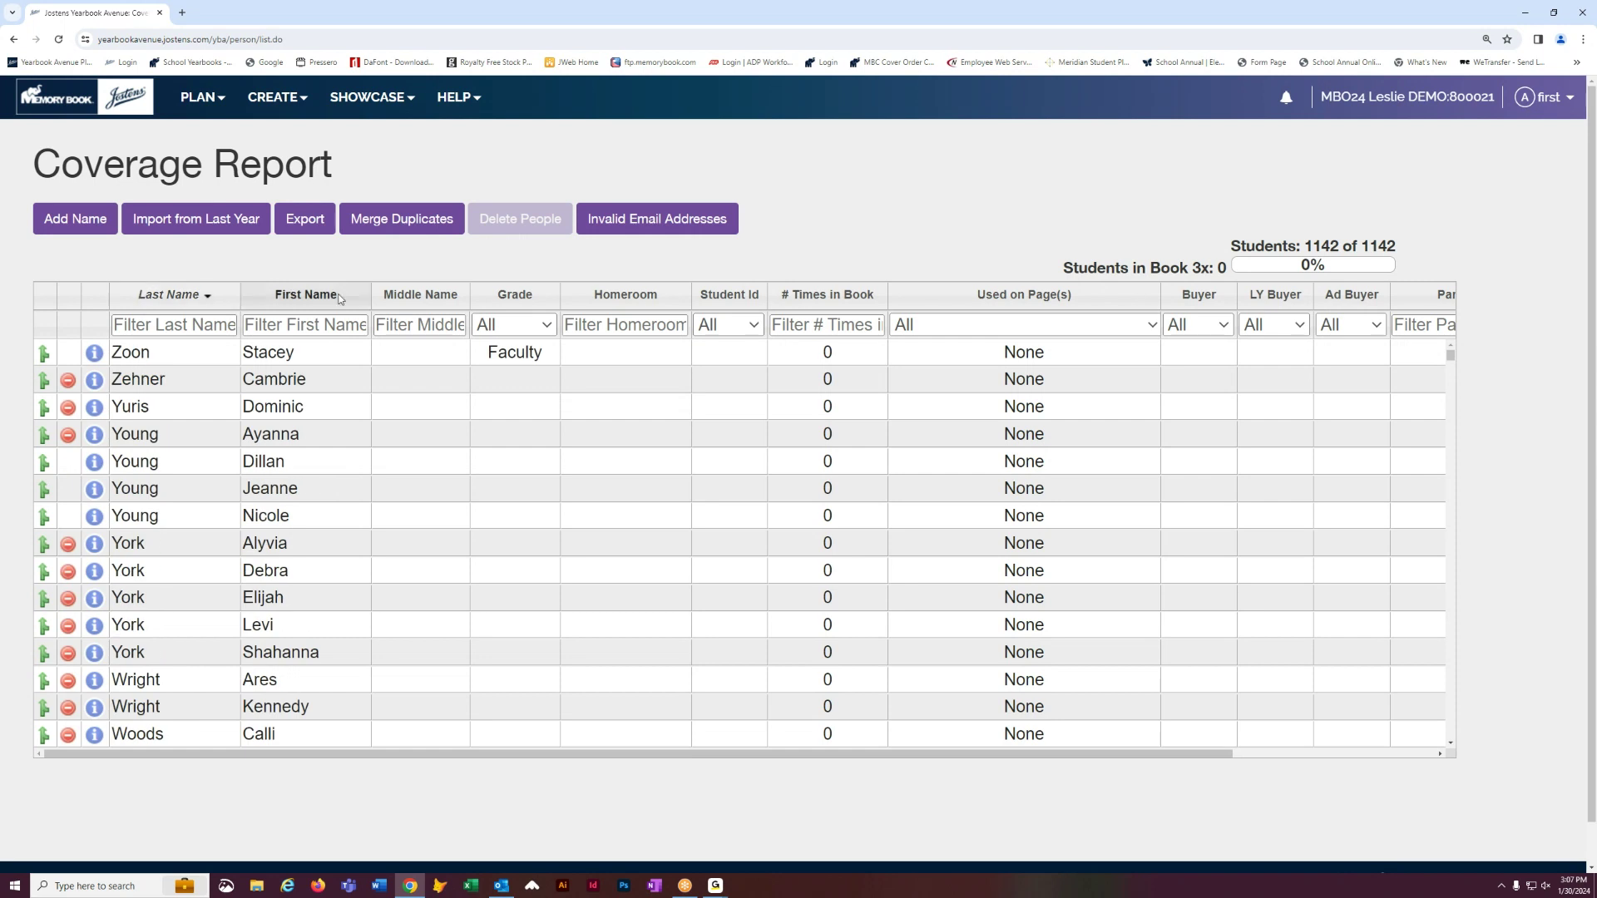
{"action": "left_click", "coordinate": [498, 299]}
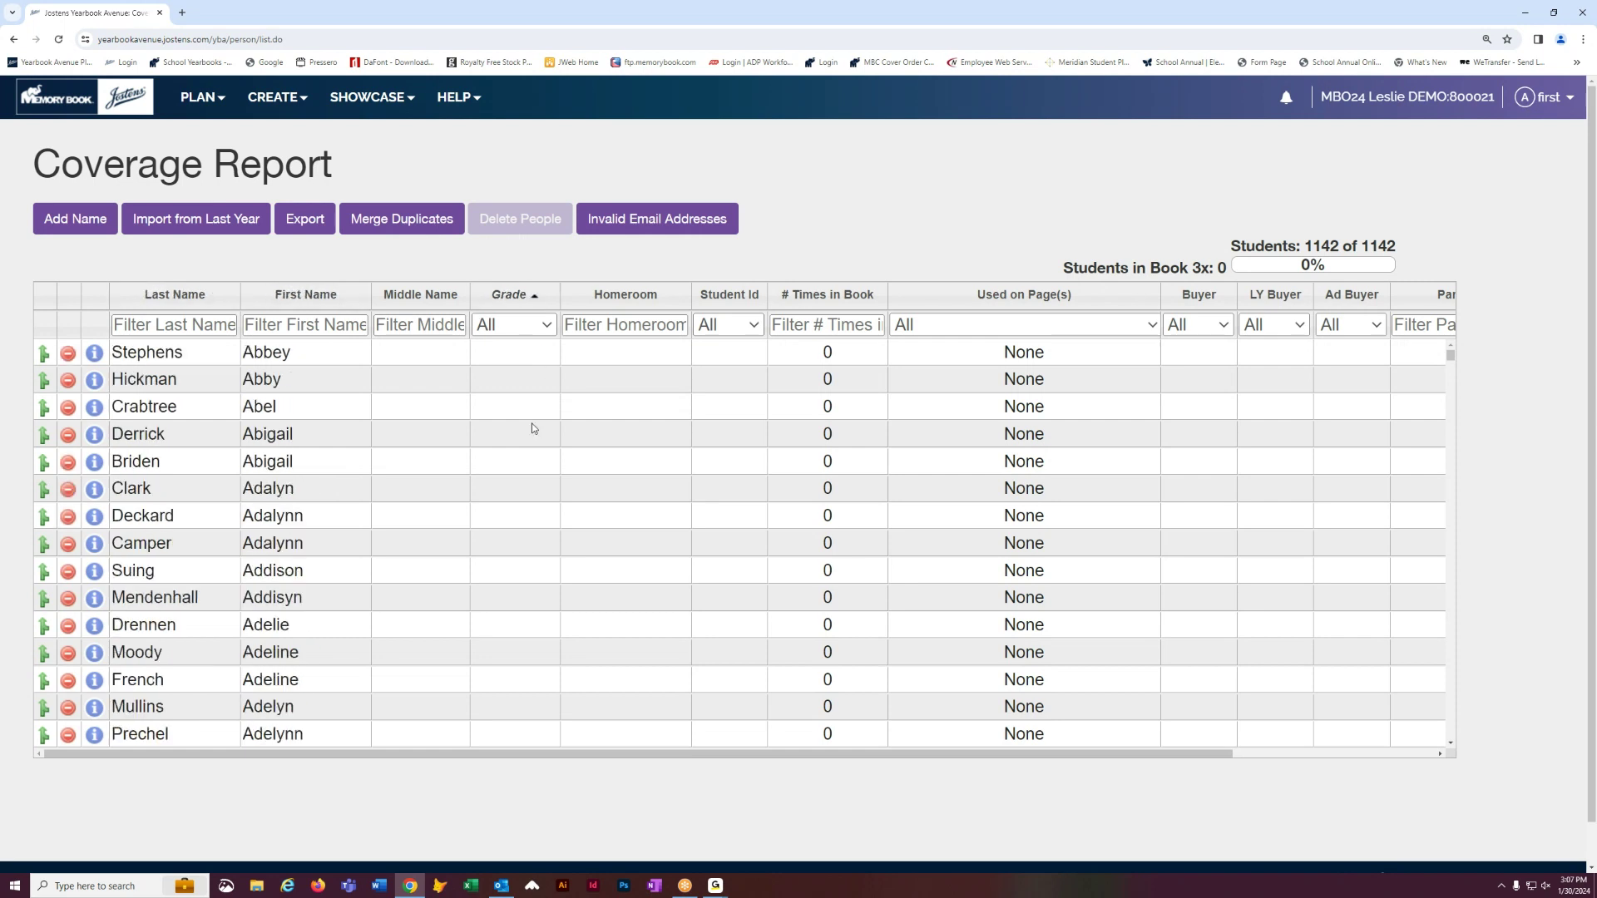
{"action": "scroll", "coordinate": [516, 536], "scroll_direction": "down", "scroll_amount": 10}
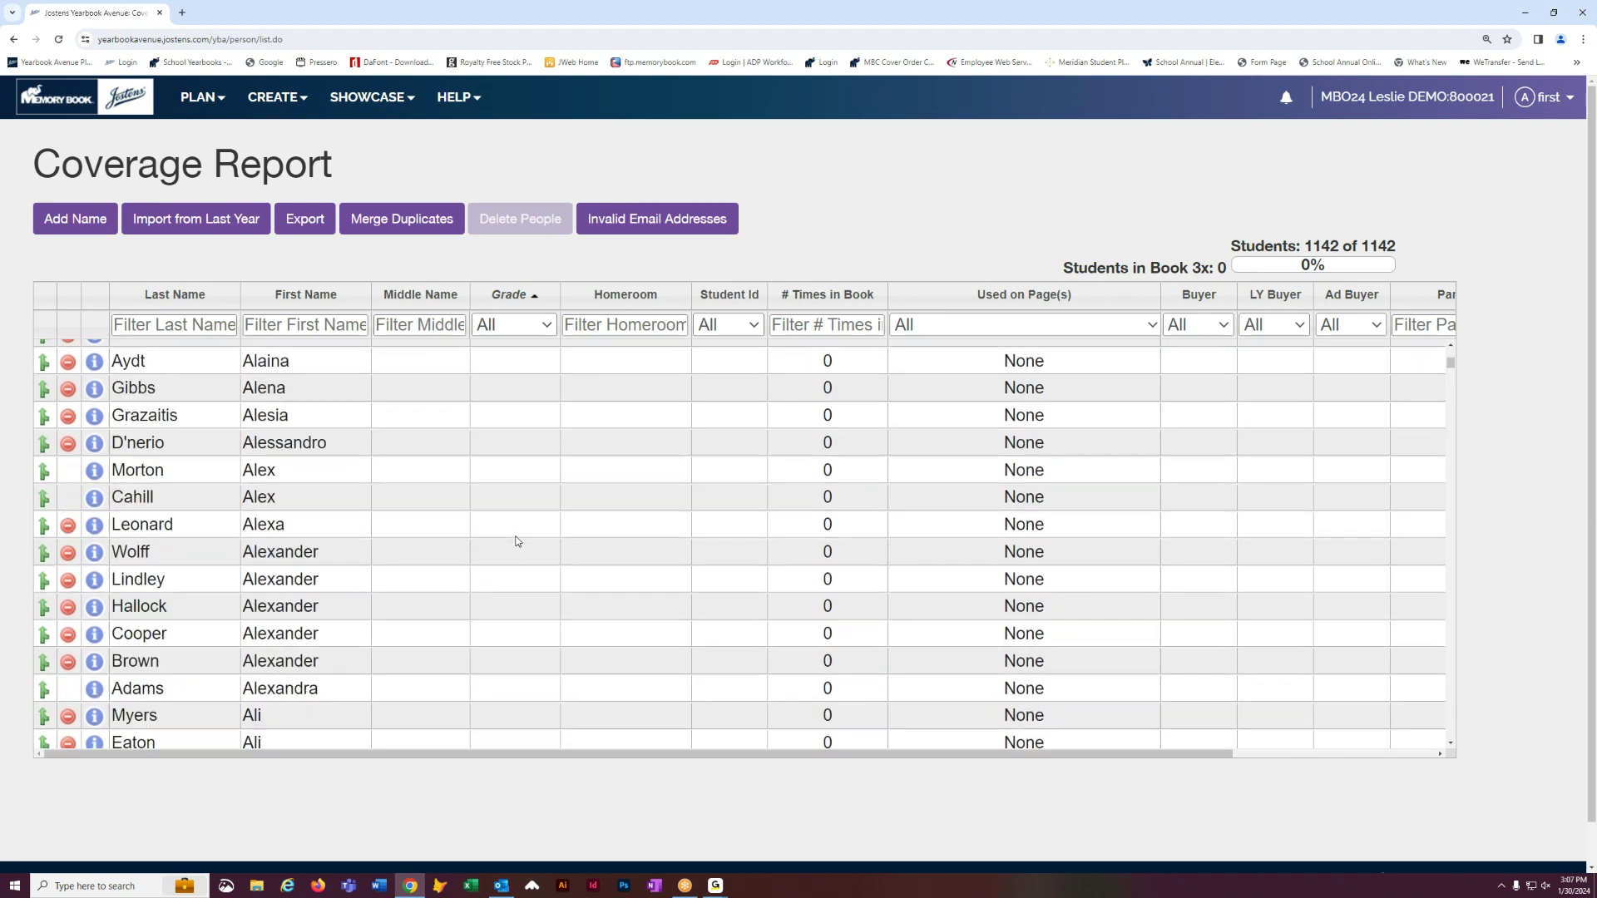
{"action": "scroll", "coordinate": [516, 541], "scroll_direction": "down", "scroll_amount": 11}
{"action": "scroll", "coordinate": [515, 542], "scroll_direction": "up", "scroll_amount": 9}
{"action": "scroll", "coordinate": [515, 541], "scroll_direction": "up", "scroll_amount": 13}
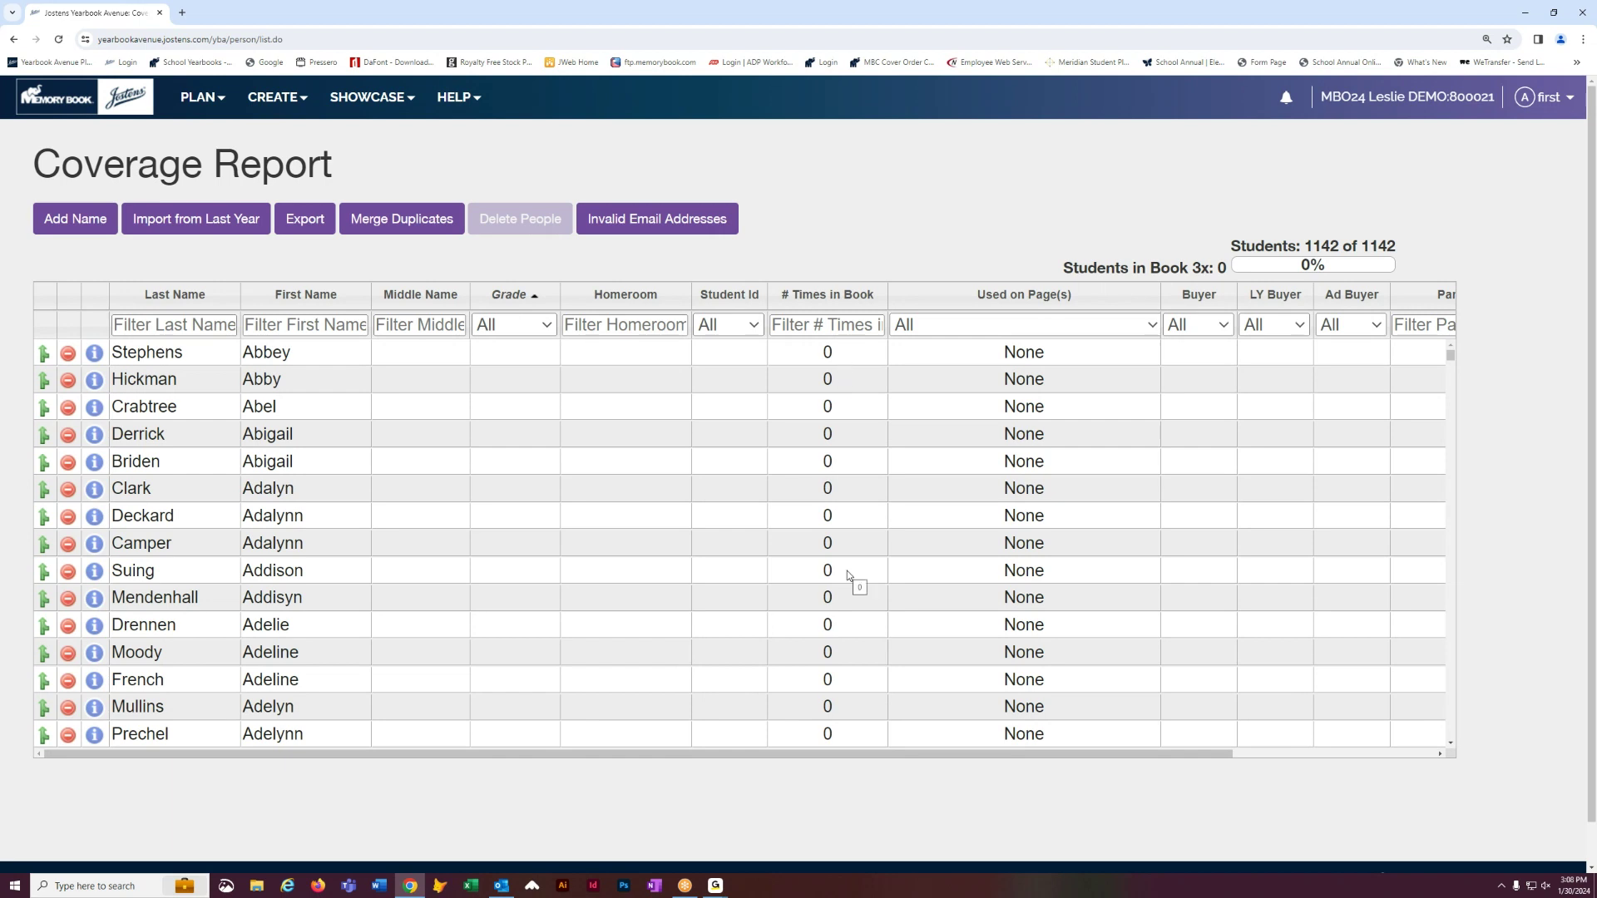
{"action": "scroll", "coordinate": [854, 499], "scroll_direction": "down", "scroll_amount": 7}
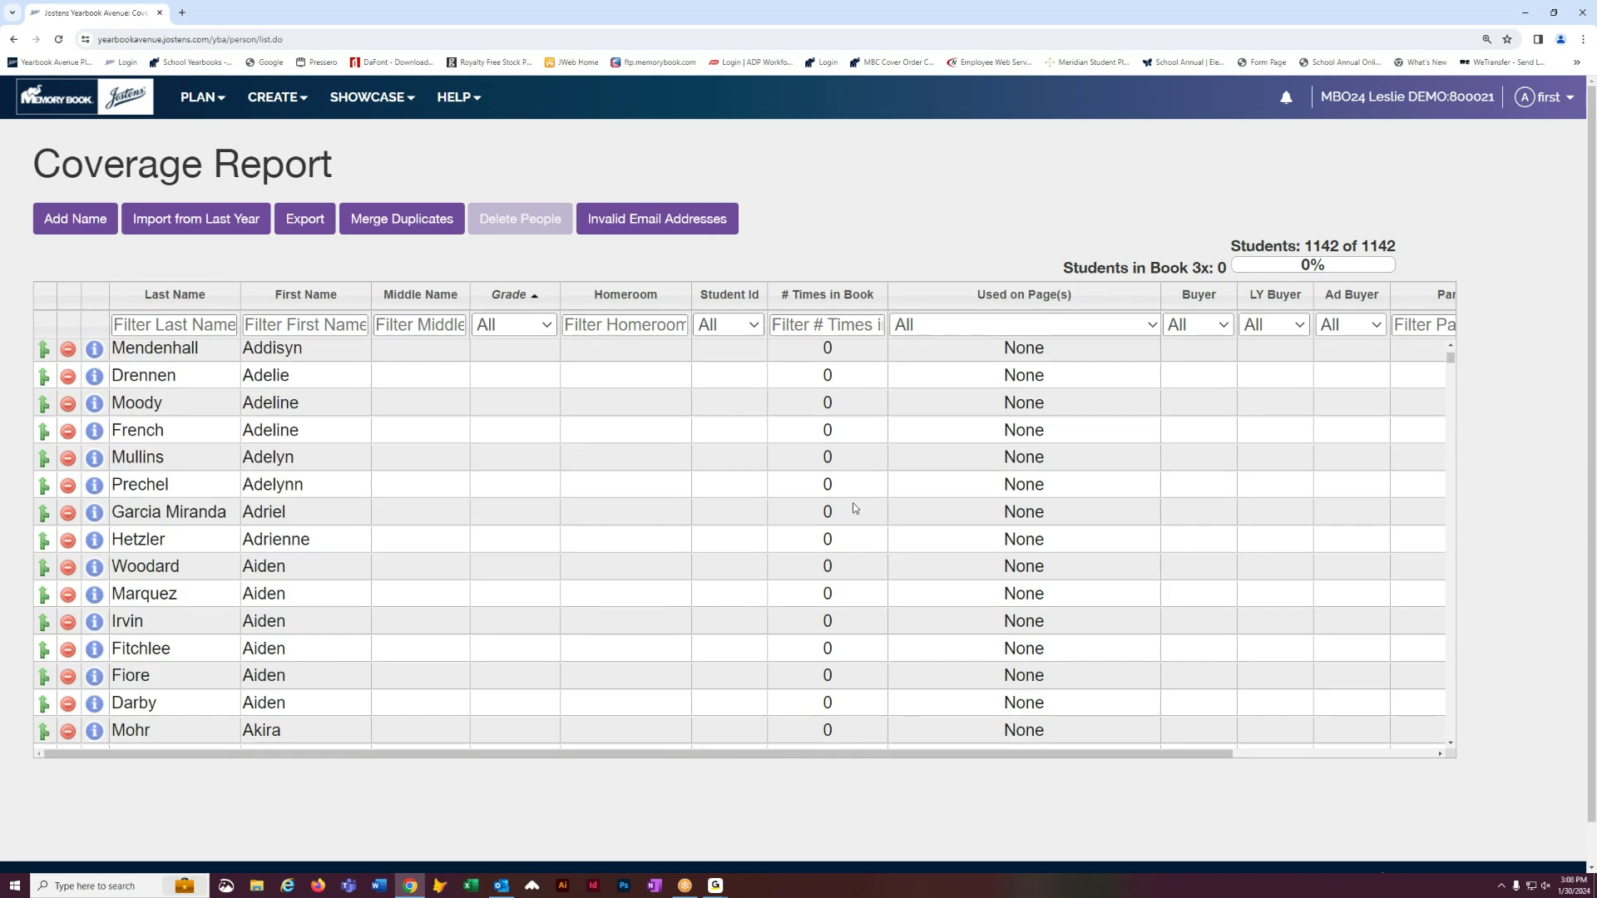
{"action": "scroll", "coordinate": [855, 504], "scroll_direction": "up", "scroll_amount": 6}
{"action": "scroll", "coordinate": [854, 508], "scroll_direction": "up", "scroll_amount": 2}
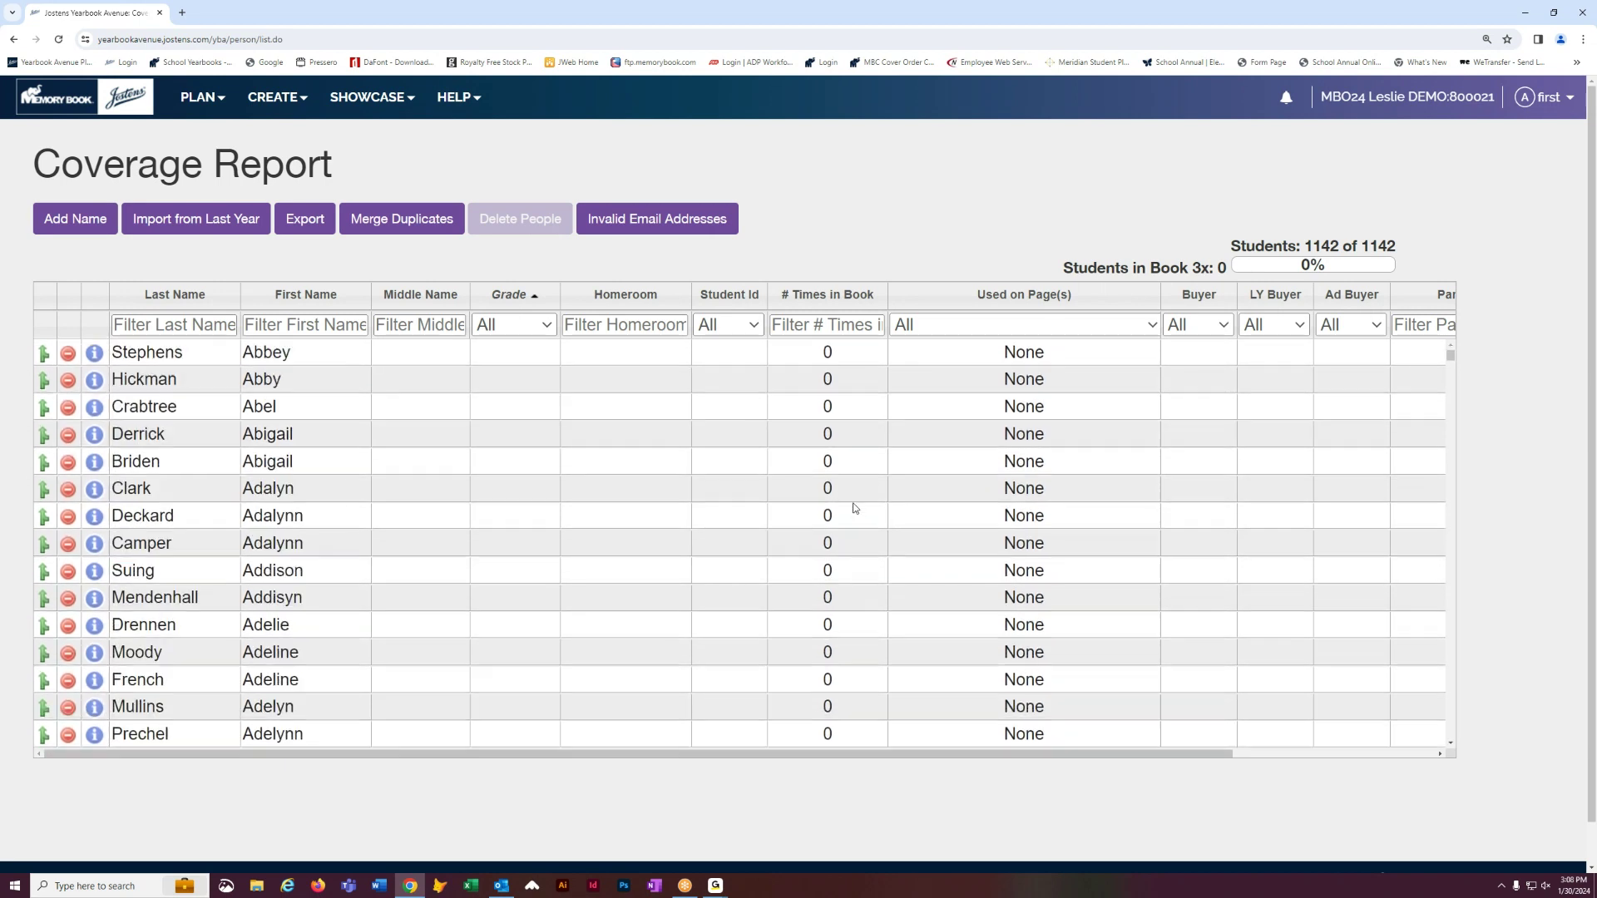
{"action": "left_click", "coordinate": [154, 297]}
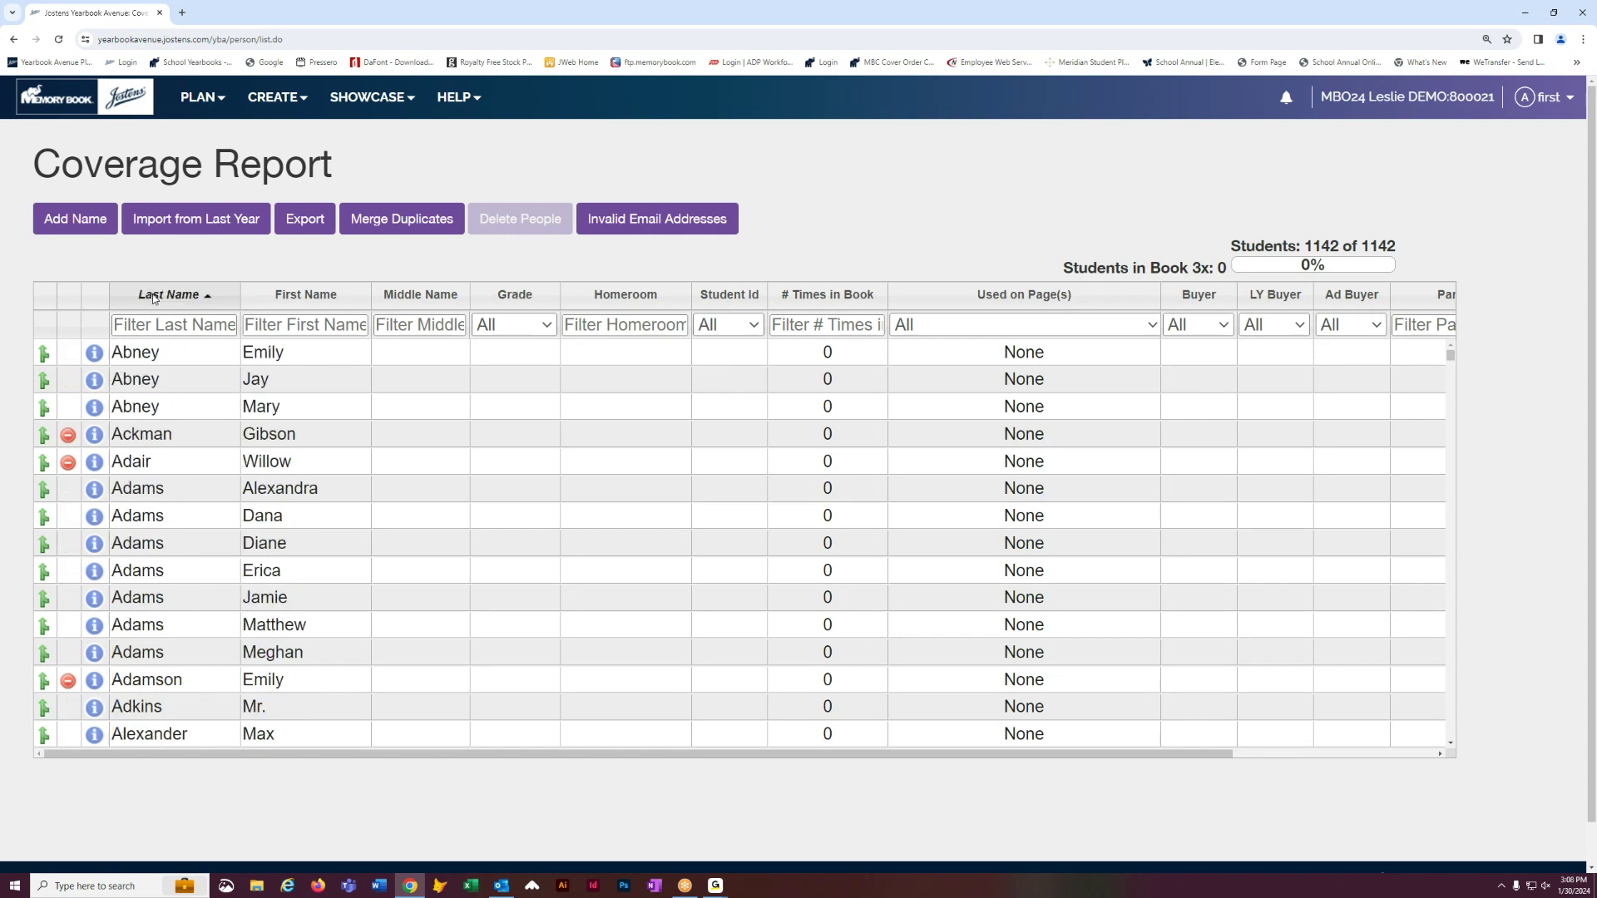
{"action": "scroll", "coordinate": [194, 551], "scroll_direction": "down", "scroll_amount": 8}
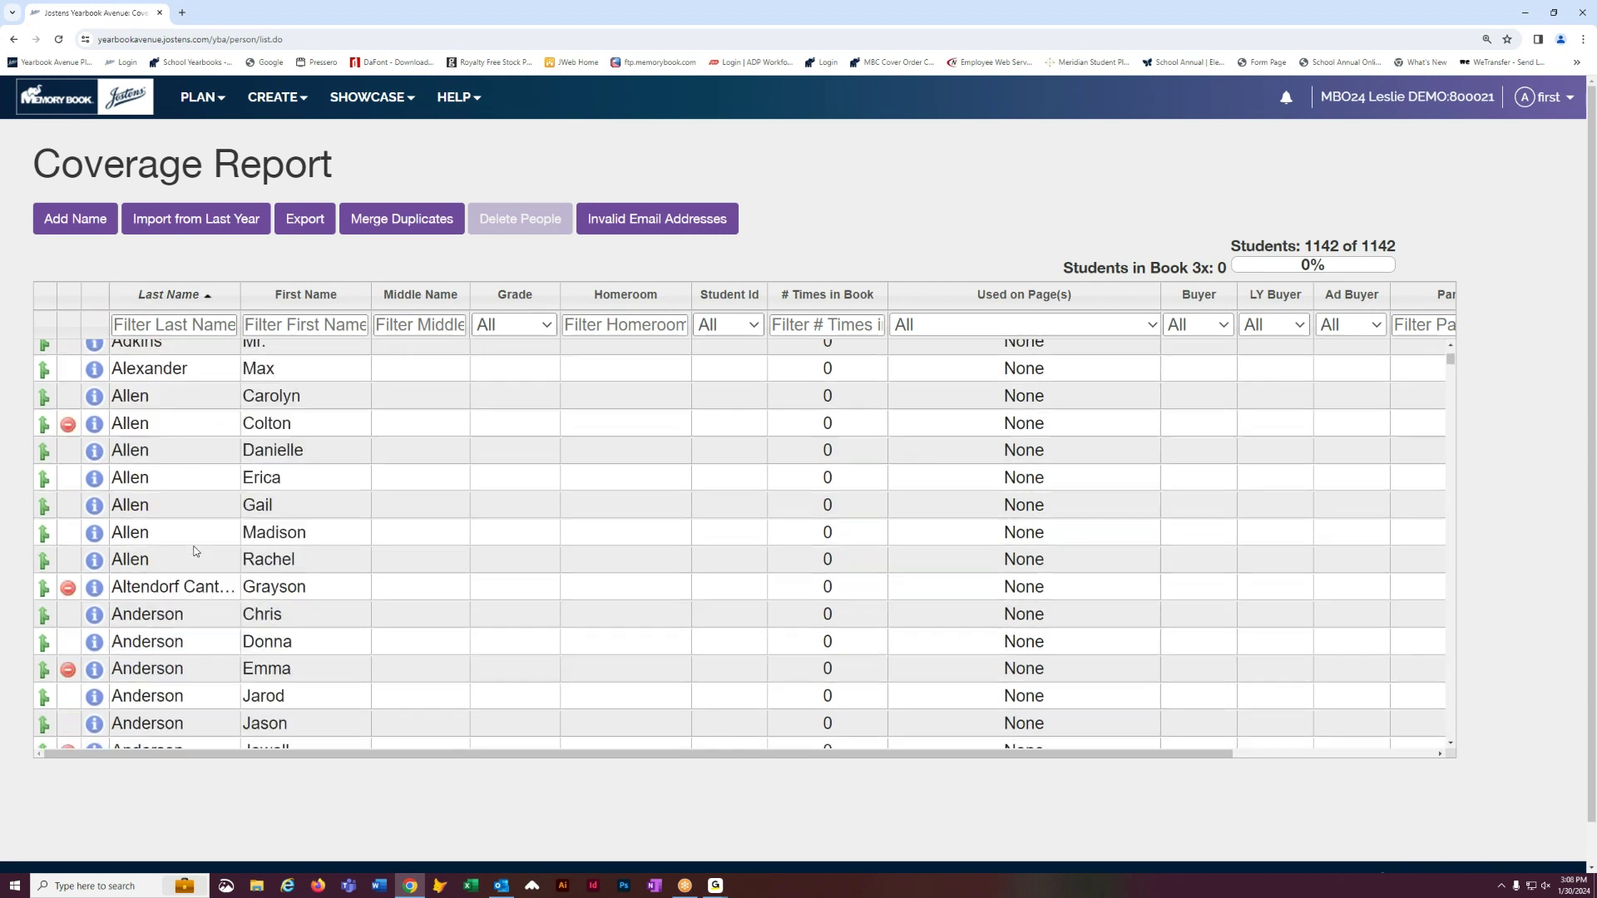
{"action": "scroll", "coordinate": [194, 550], "scroll_direction": "down", "scroll_amount": 1}
{"action": "scroll", "coordinate": [194, 551], "scroll_direction": "down", "scroll_amount": 15}
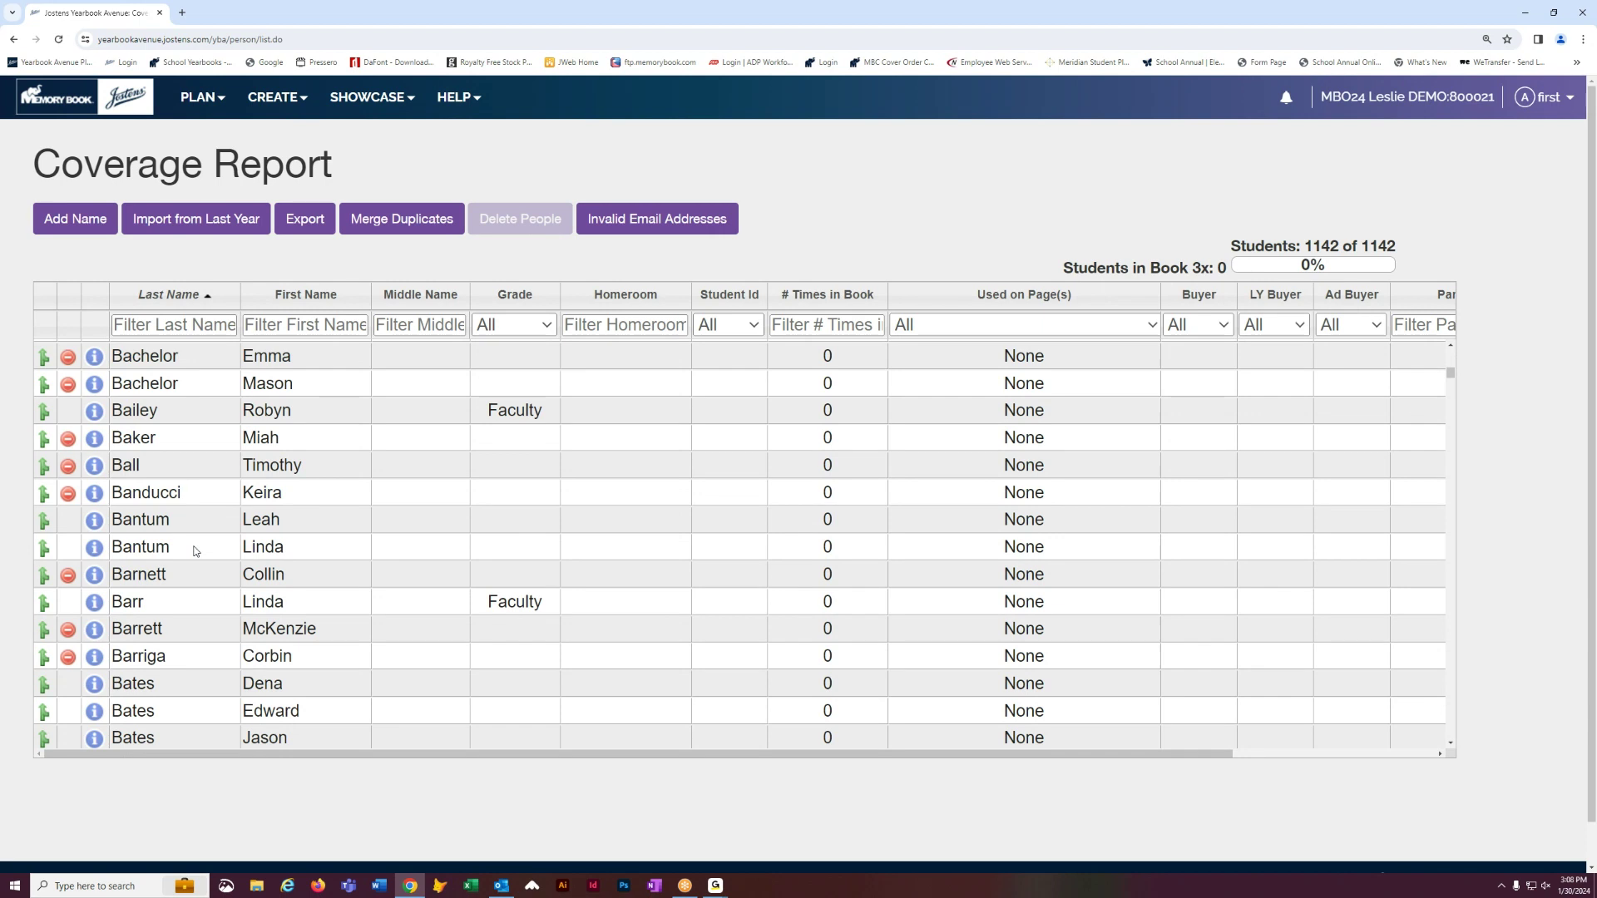
{"action": "scroll", "coordinate": [194, 551], "scroll_direction": "down", "scroll_amount": 18}
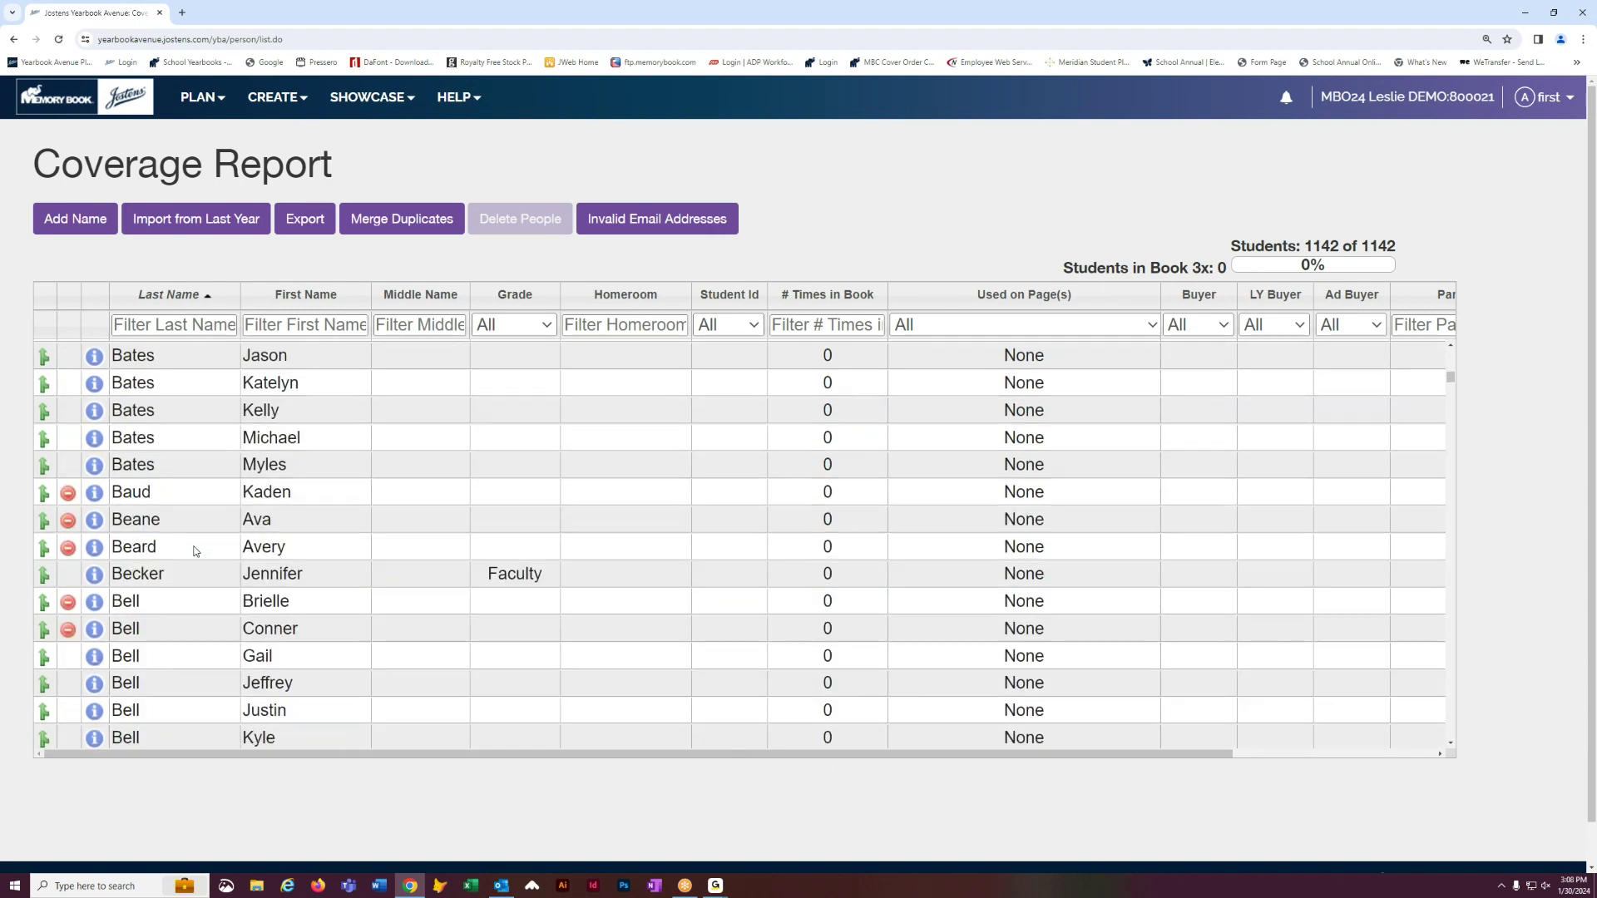
{"action": "scroll", "coordinate": [194, 551], "scroll_direction": "down", "scroll_amount": 14}
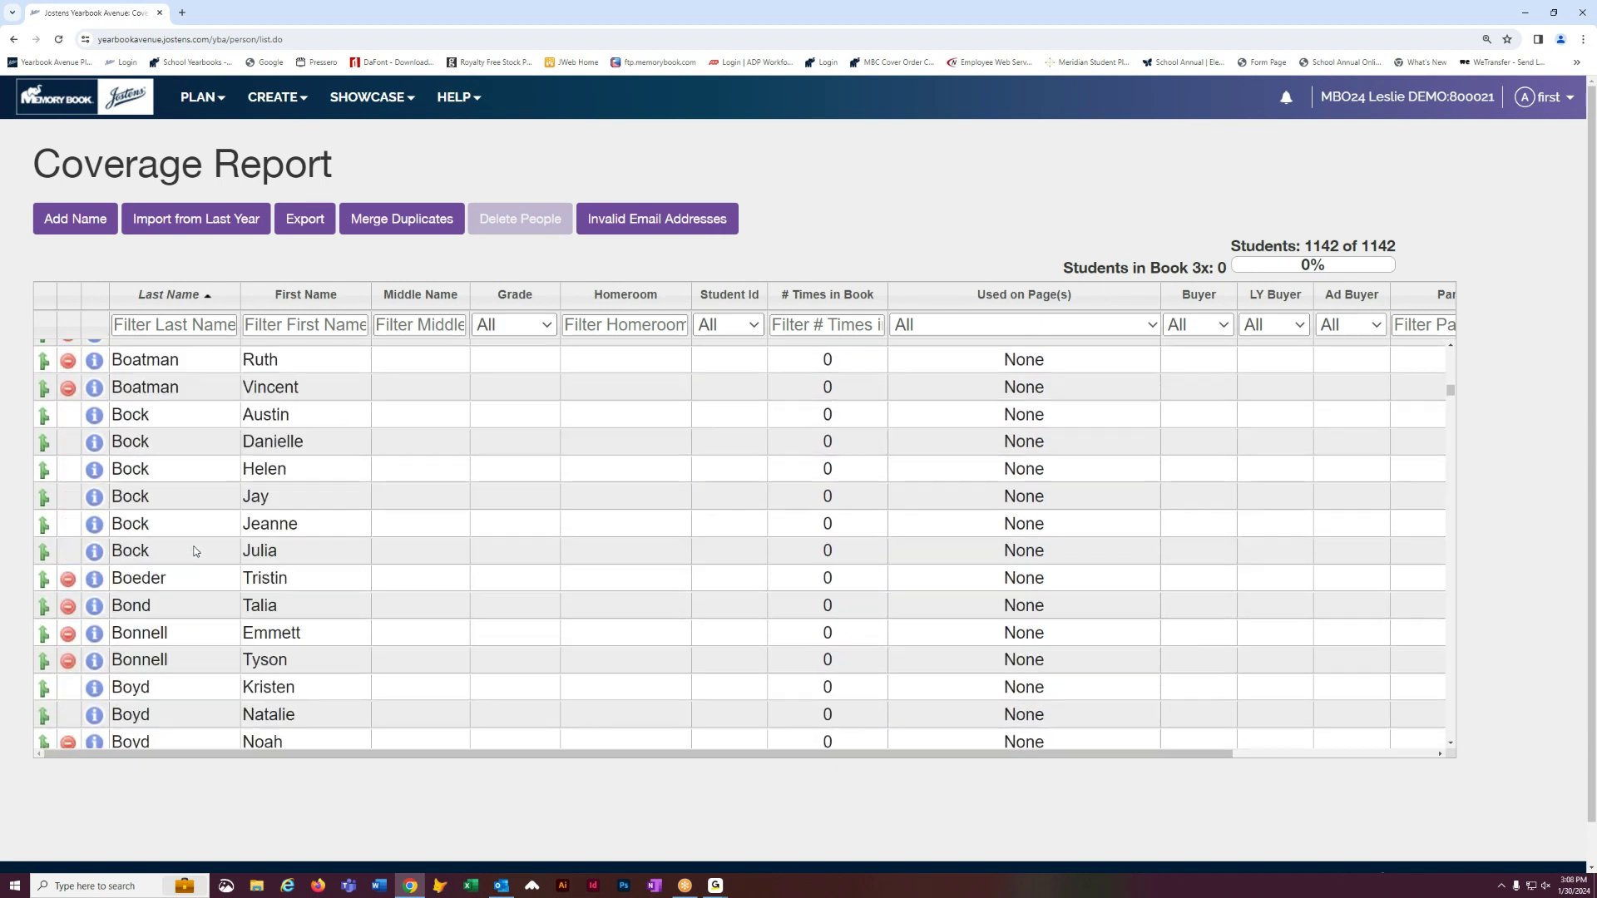
{"action": "scroll", "coordinate": [178, 591], "scroll_direction": "down", "scroll_amount": 15}
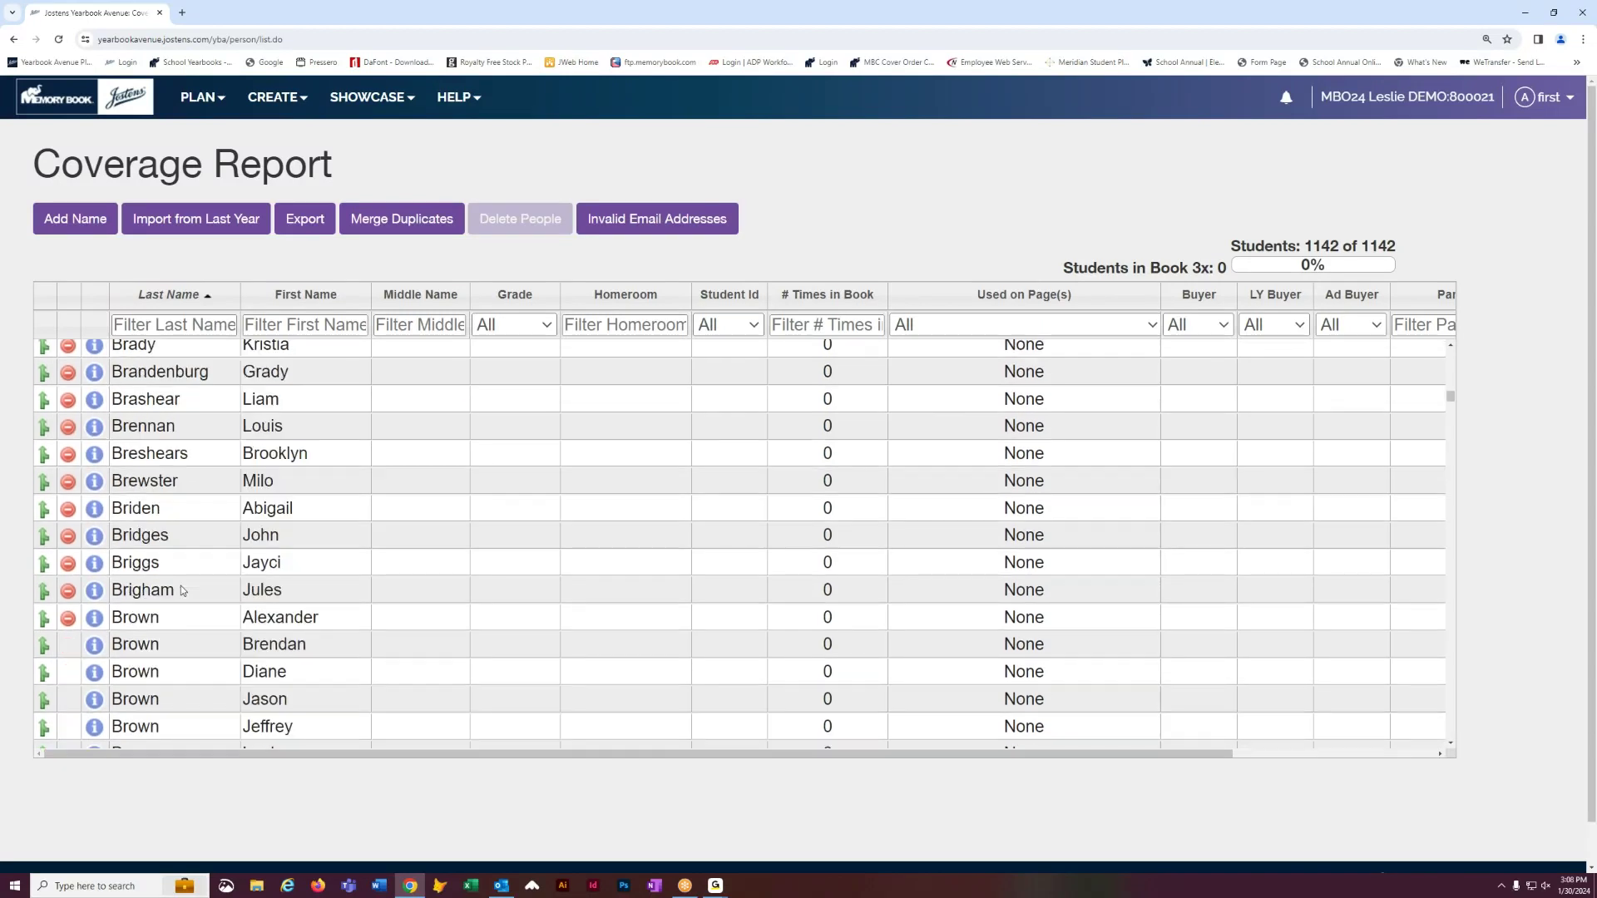
{"action": "scroll", "coordinate": [182, 590], "scroll_direction": "down", "scroll_amount": 20}
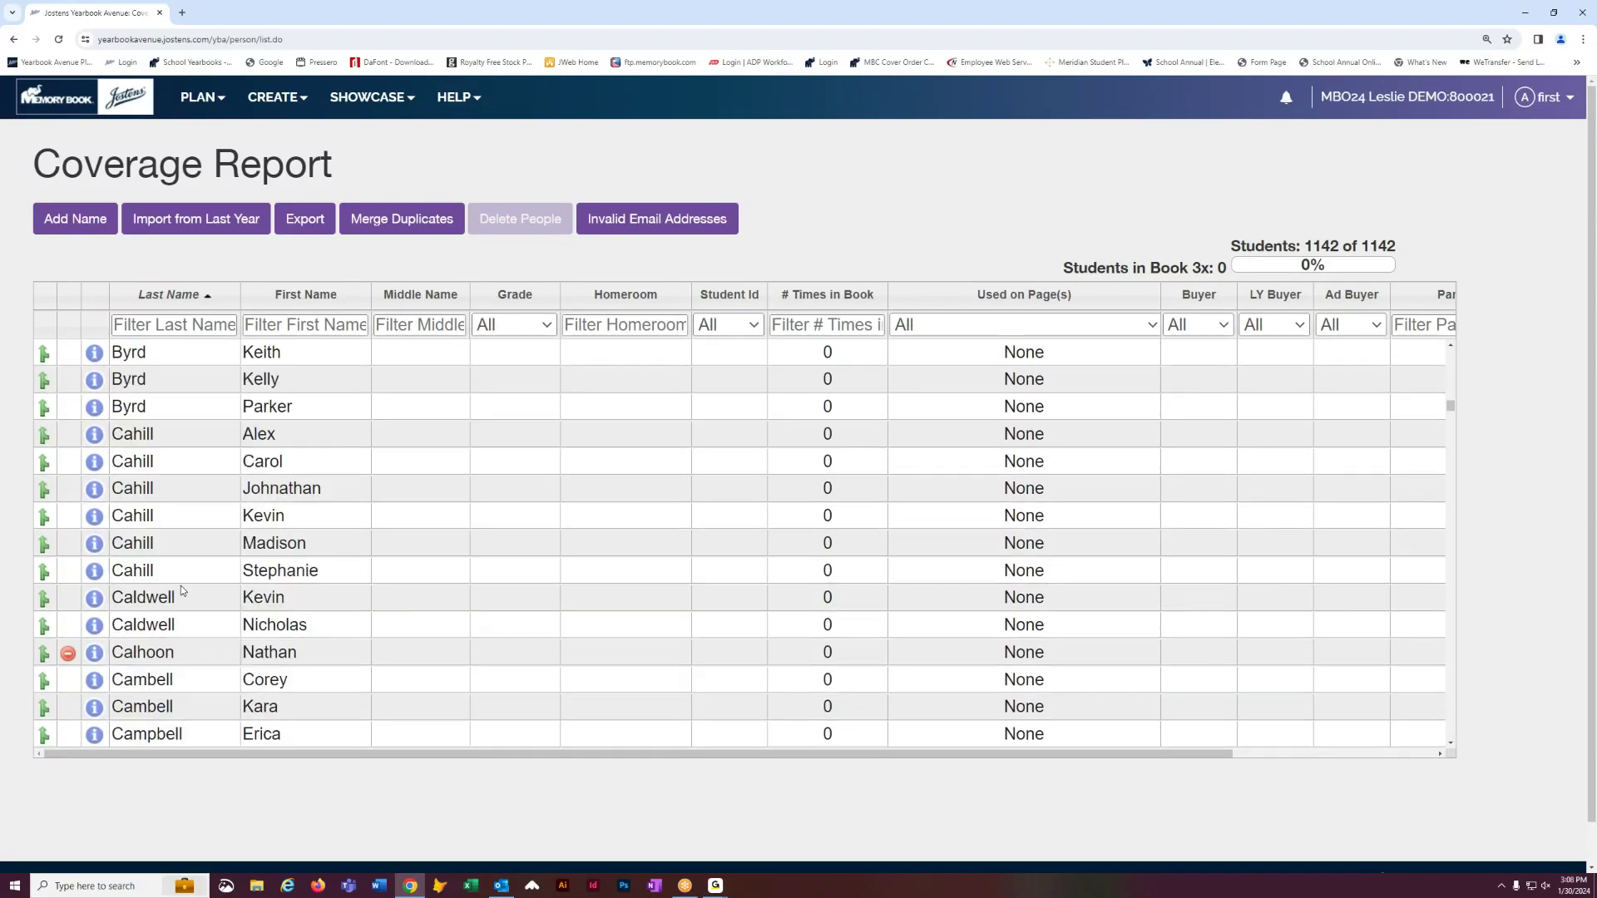
{"action": "scroll", "coordinate": [181, 590], "scroll_direction": "down", "scroll_amount": 10}
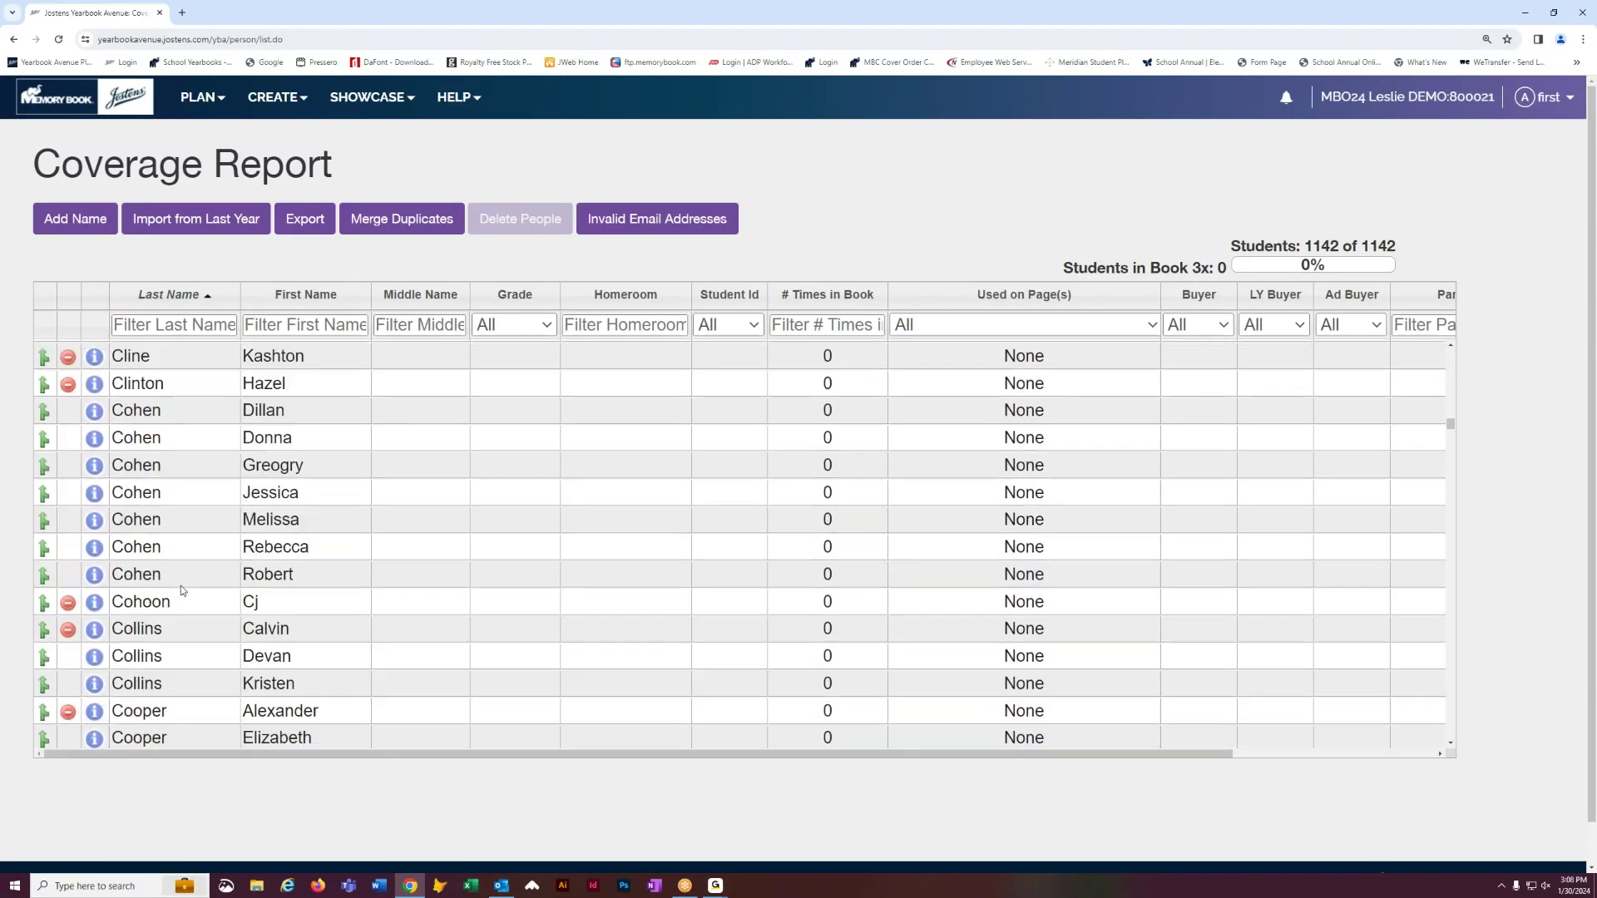
{"action": "scroll", "coordinate": [182, 585], "scroll_direction": "down", "scroll_amount": 20}
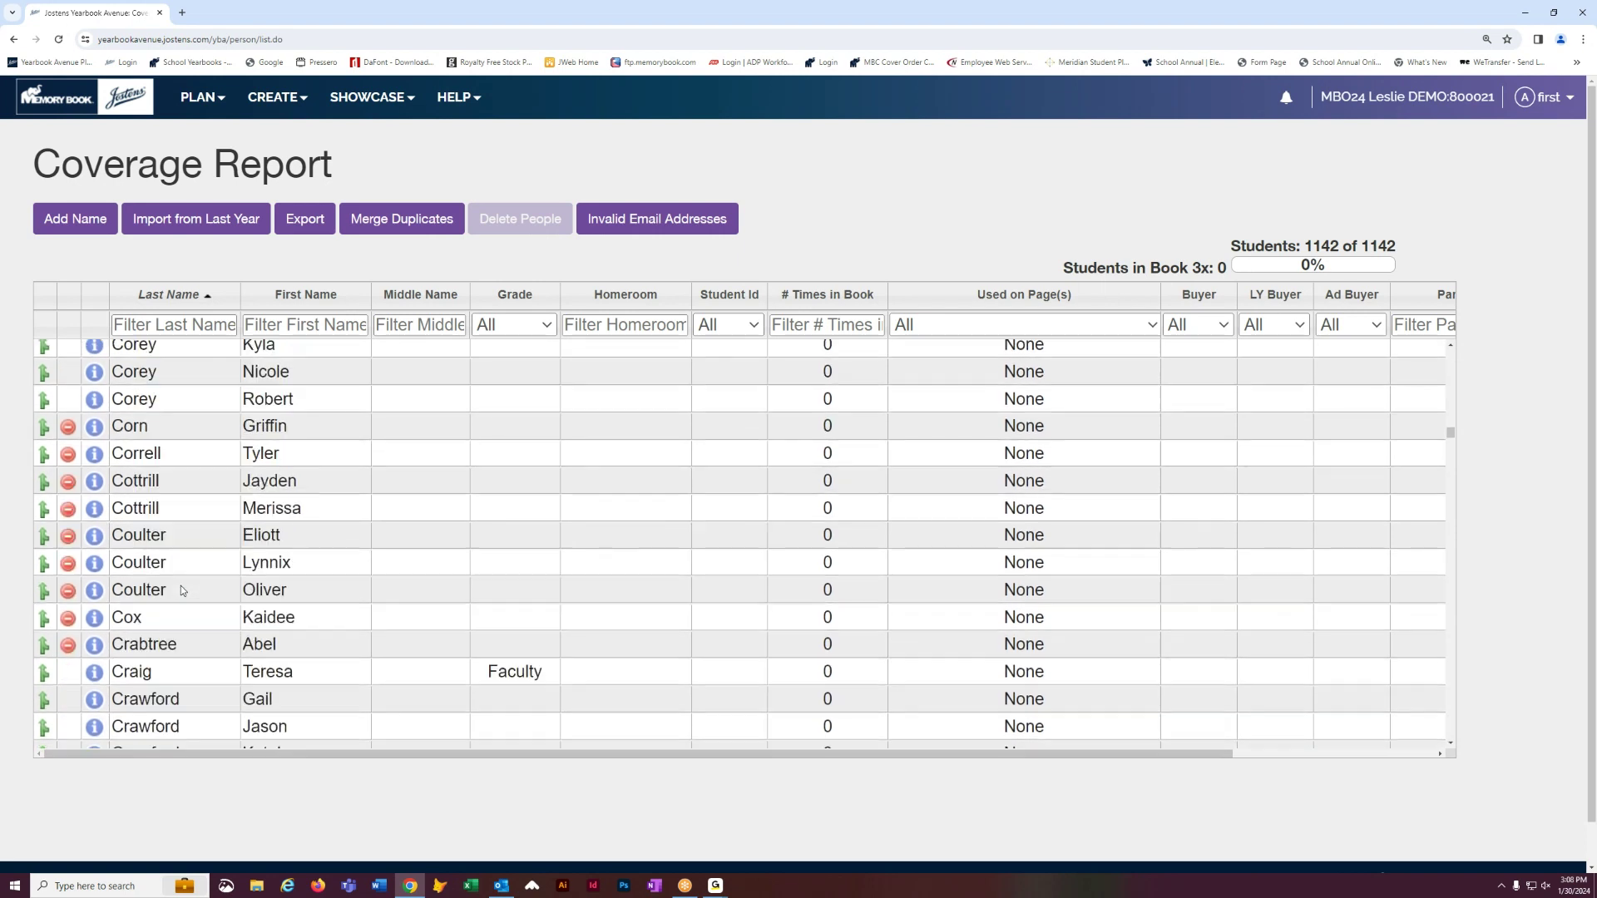
{"action": "scroll", "coordinate": [181, 585], "scroll_direction": "down", "scroll_amount": 15}
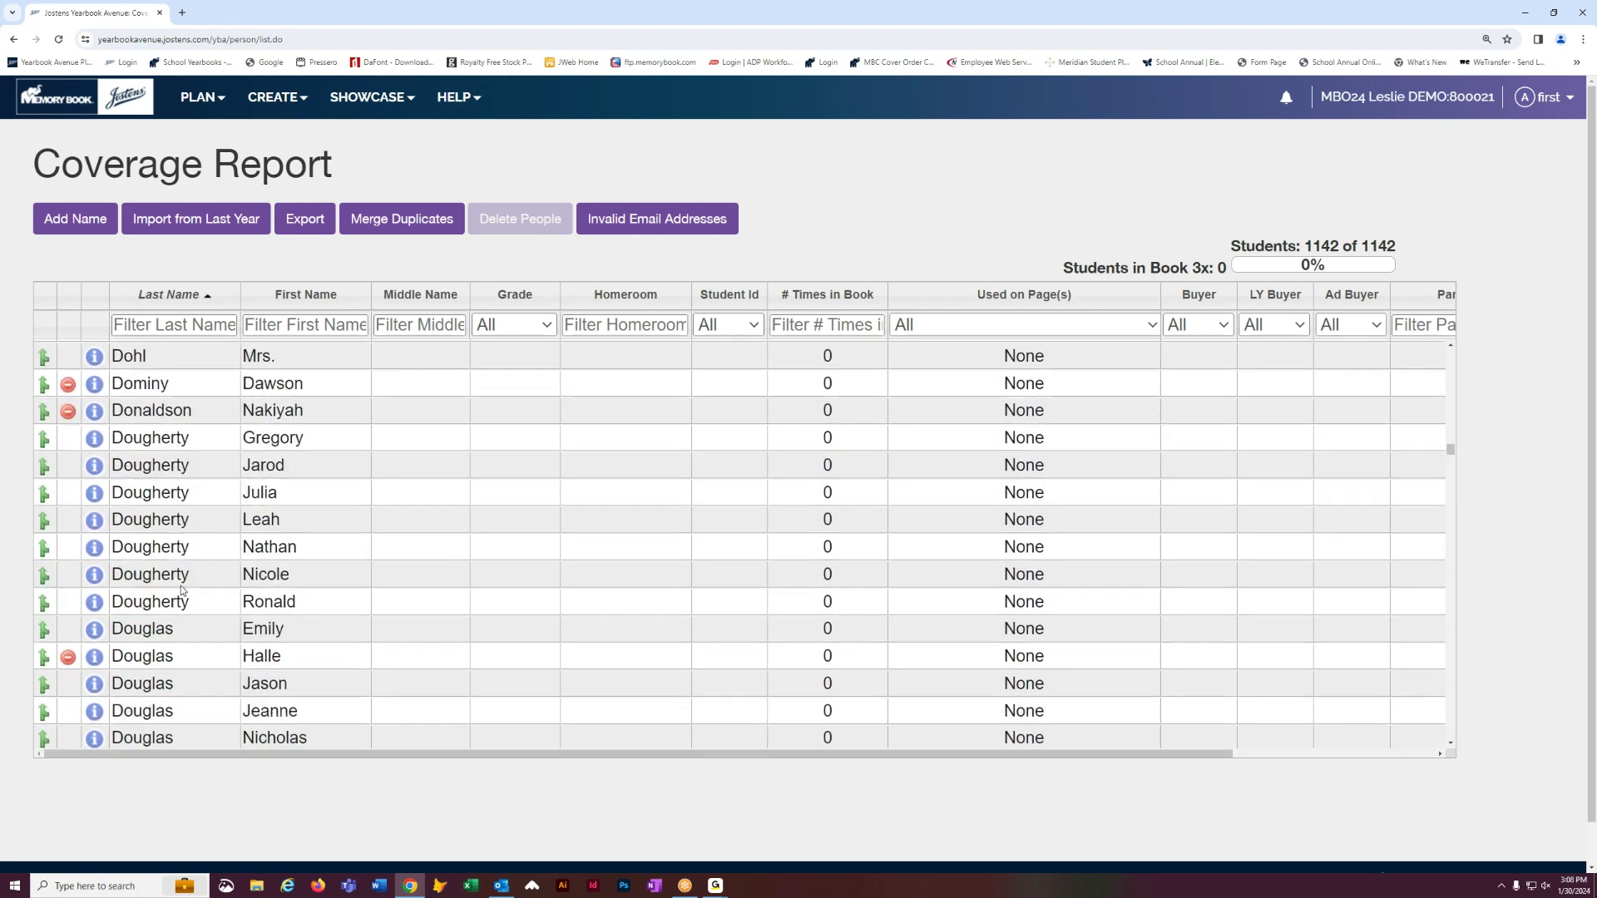
{"action": "scroll", "coordinate": [181, 586], "scroll_direction": "down", "scroll_amount": 15}
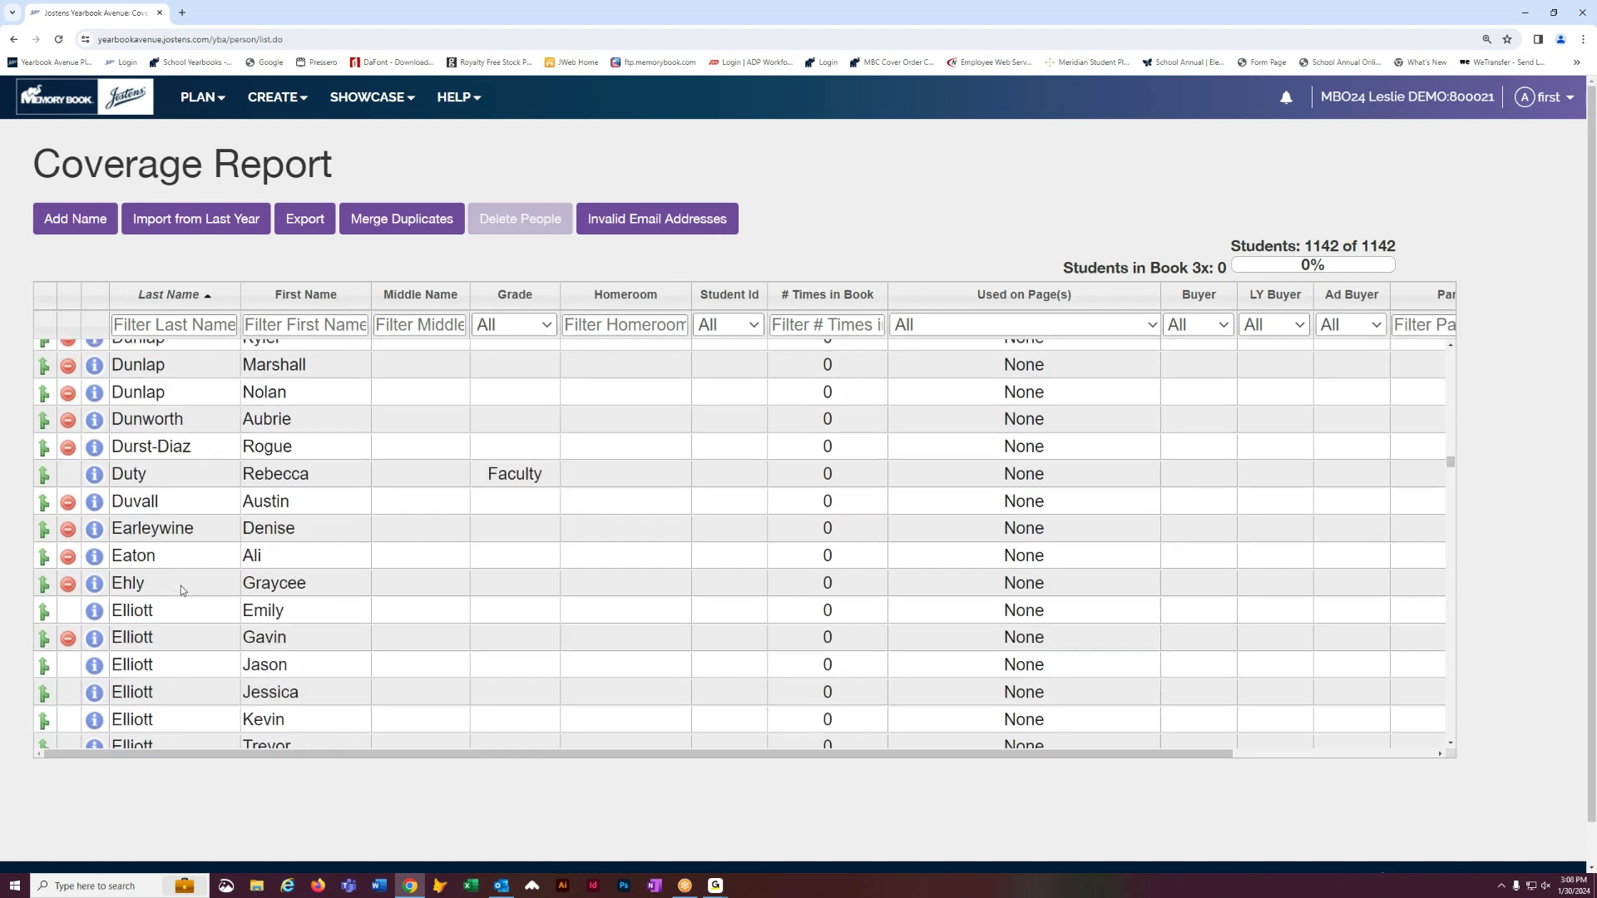
{"action": "scroll", "coordinate": [181, 588], "scroll_direction": "down", "scroll_amount": 15}
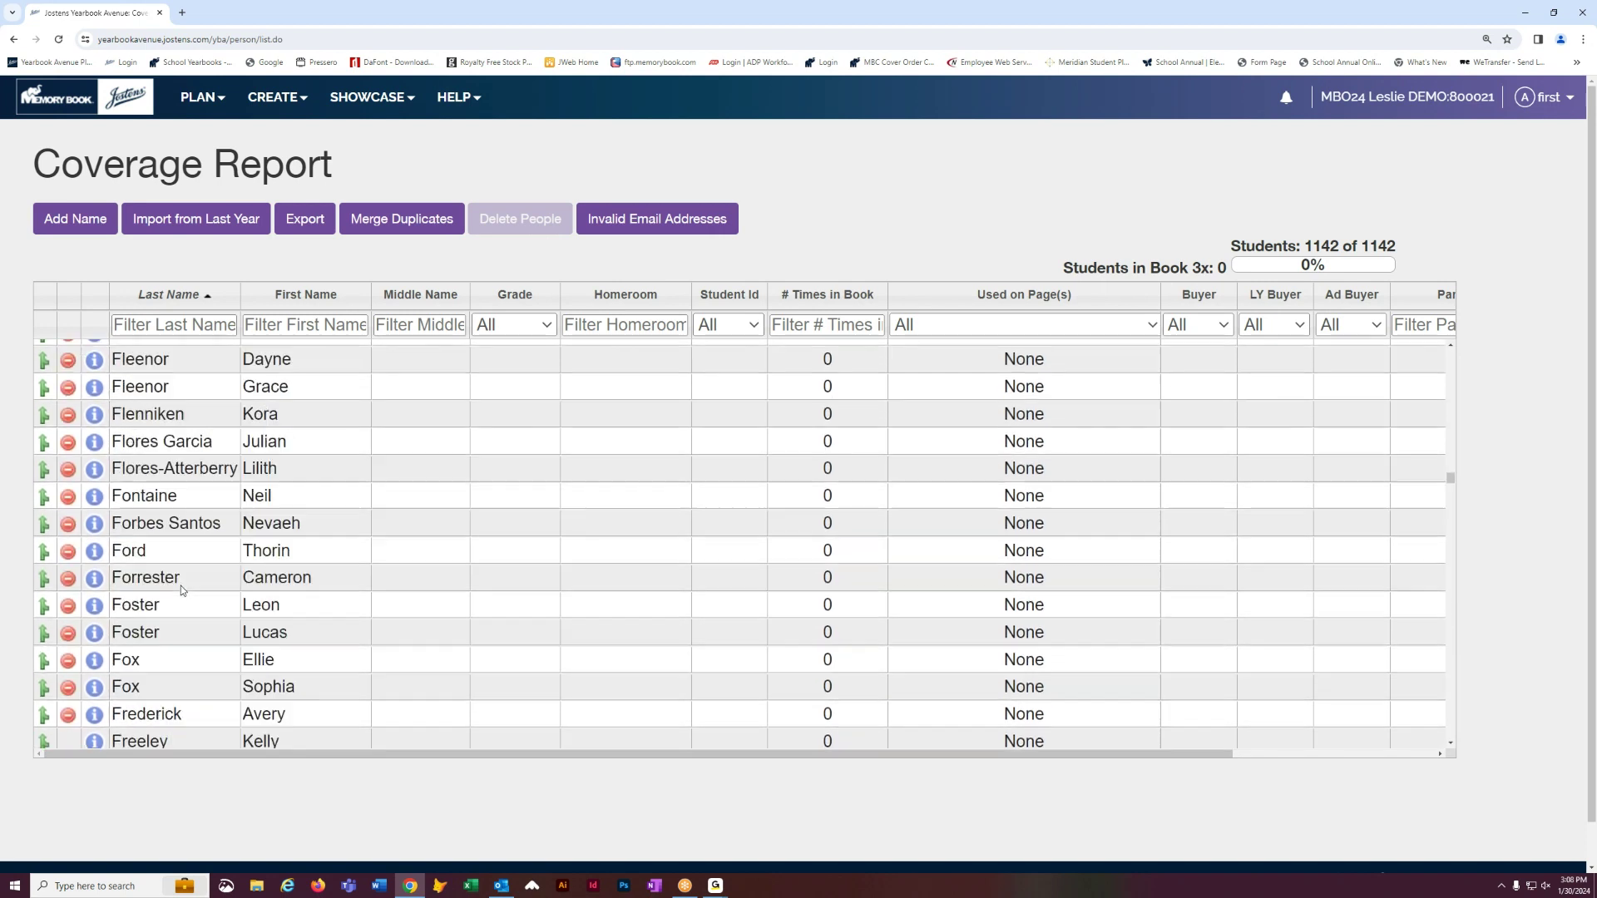
{"action": "scroll", "coordinate": [182, 588], "scroll_direction": "down", "scroll_amount": 15}
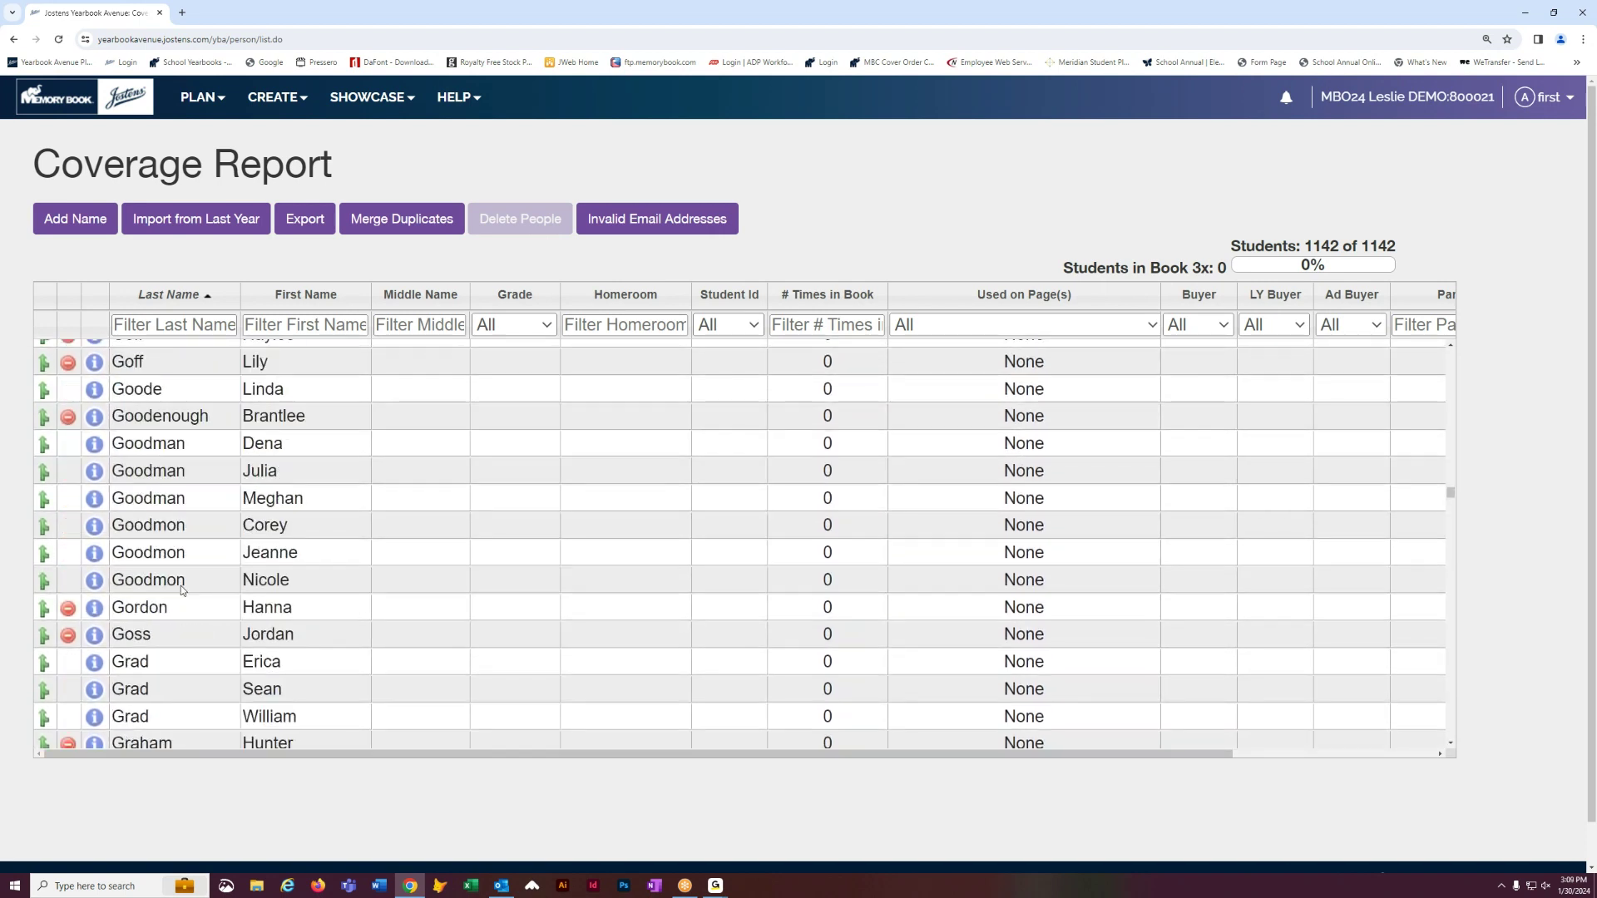
{"action": "scroll", "coordinate": [181, 589], "scroll_direction": "down", "scroll_amount": 15}
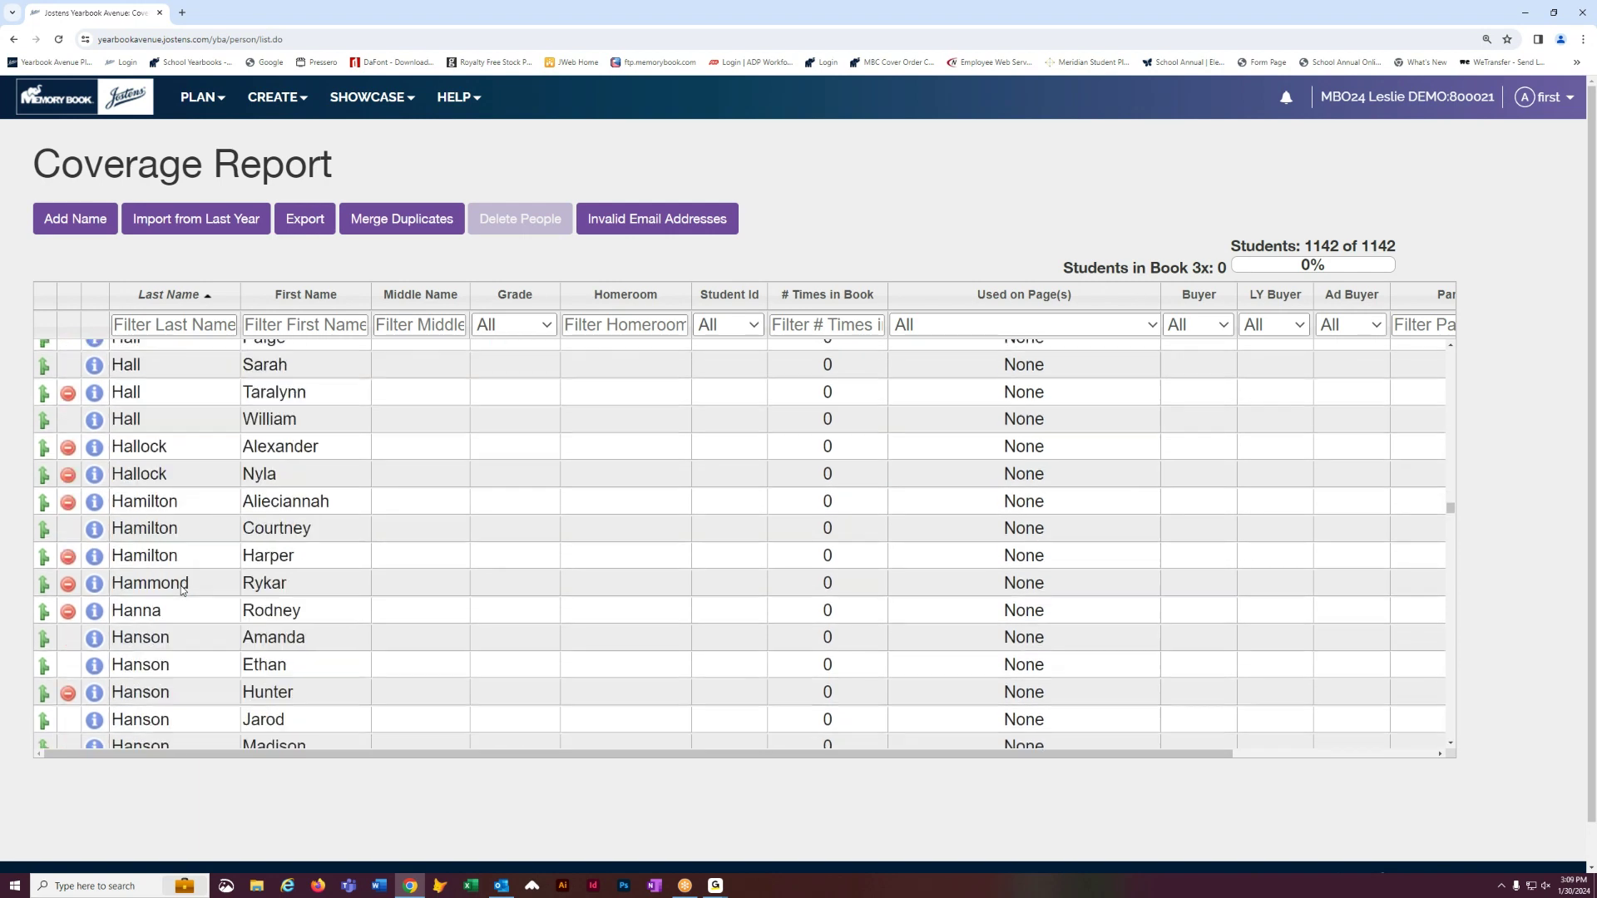
{"action": "scroll", "coordinate": [181, 590], "scroll_direction": "down", "scroll_amount": 15}
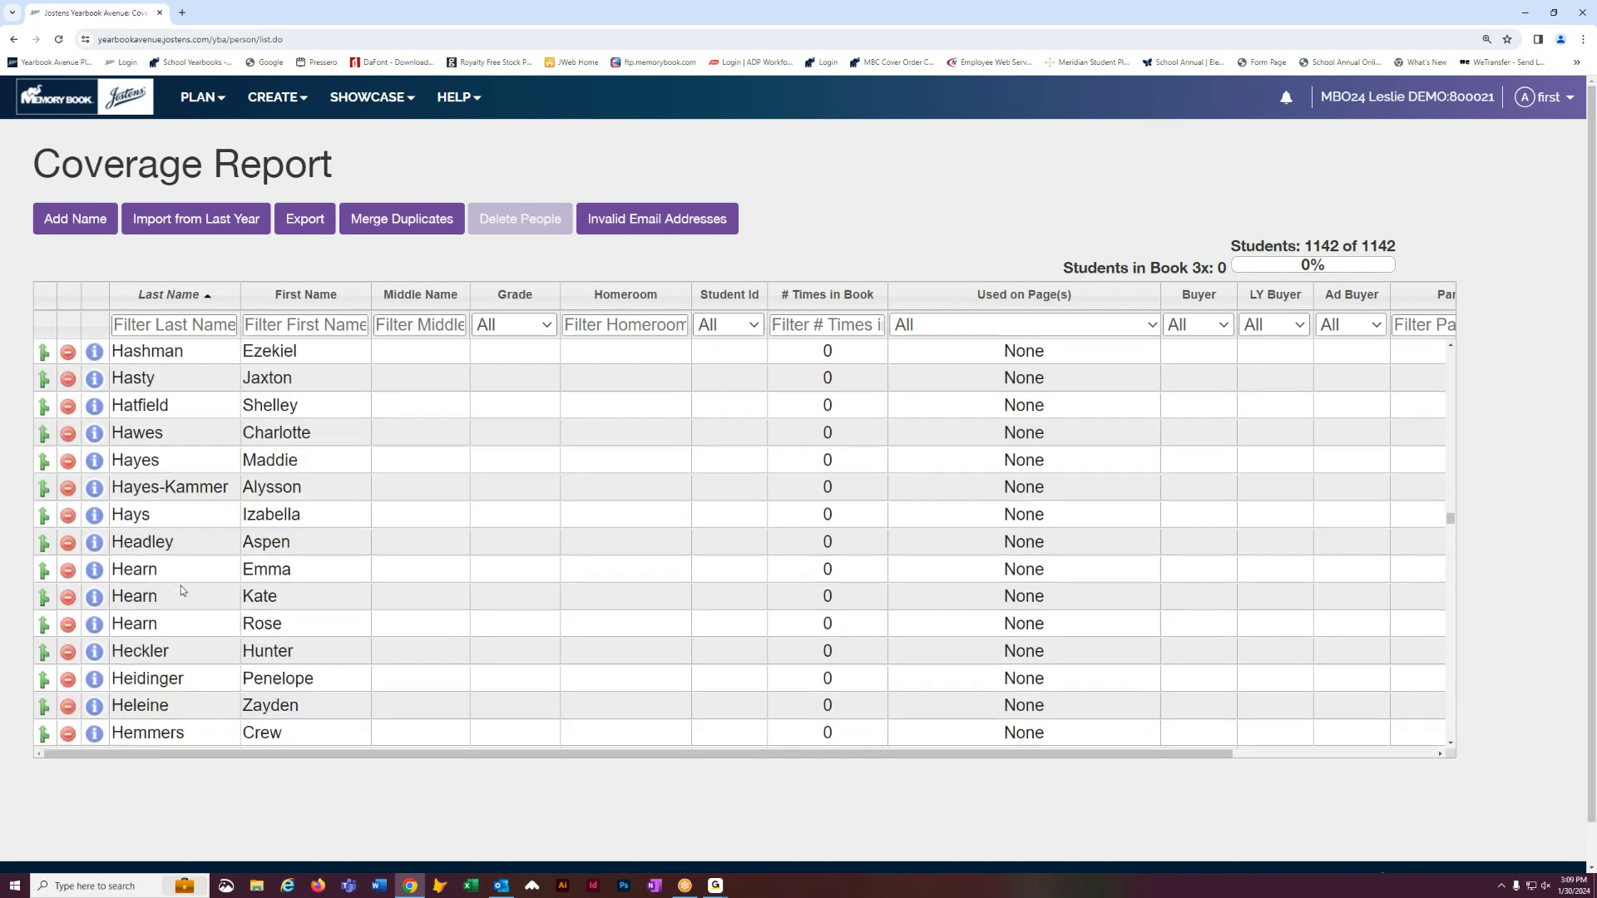
{"action": "scroll", "coordinate": [182, 589], "scroll_direction": "down", "scroll_amount": 15}
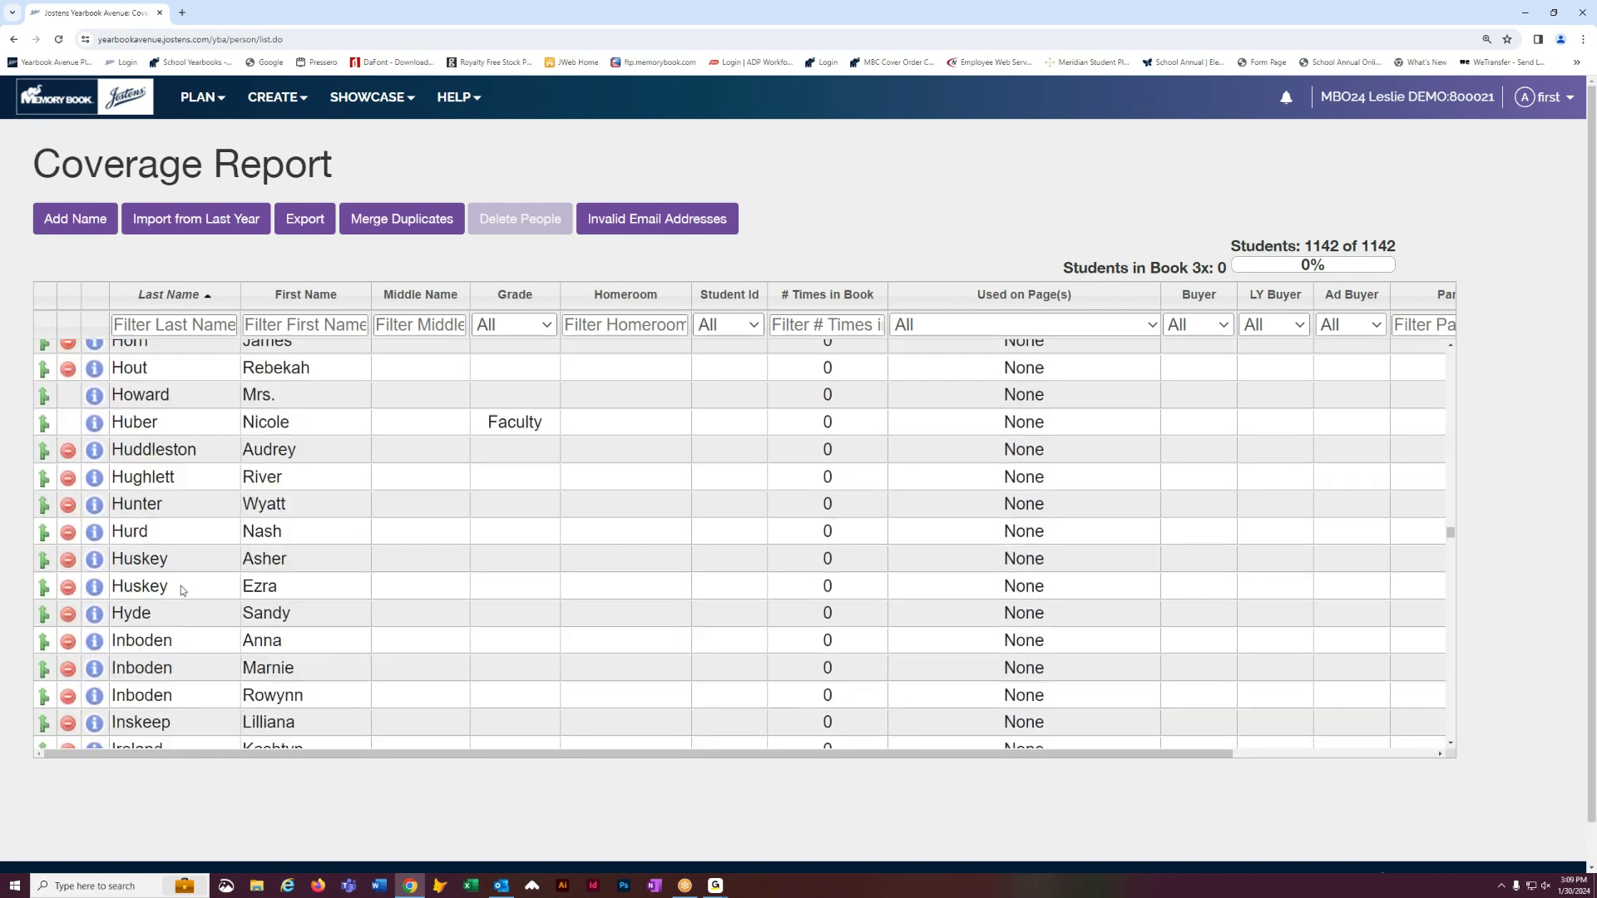
{"action": "scroll", "coordinate": [181, 589], "scroll_direction": "down", "scroll_amount": 12}
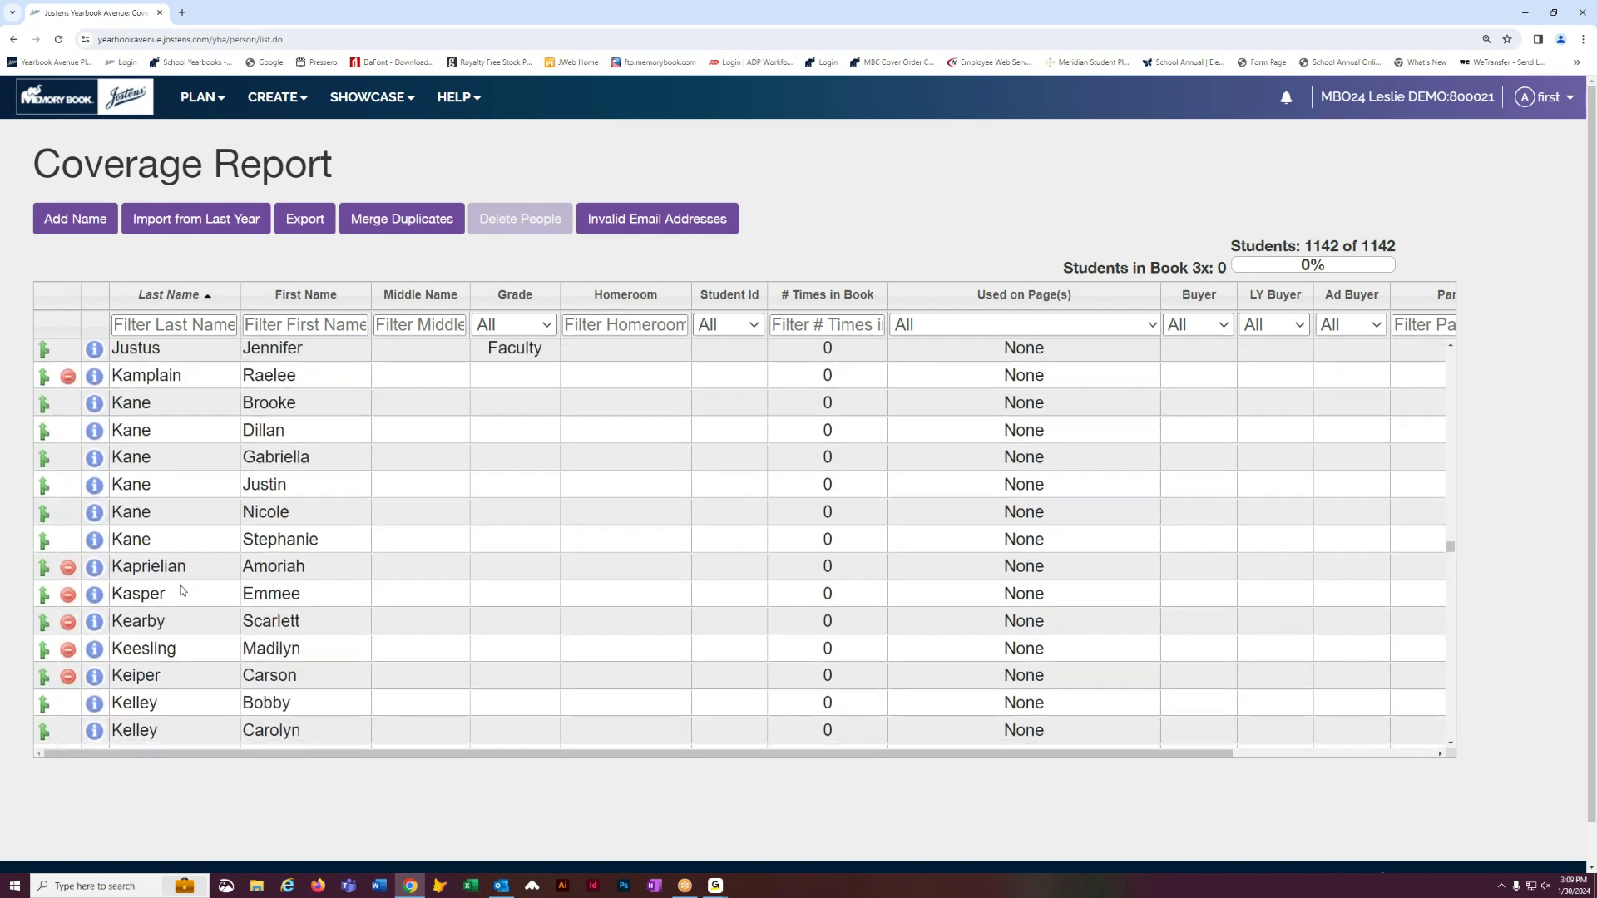
{"action": "scroll", "coordinate": [182, 599], "scroll_direction": "down", "scroll_amount": 1}
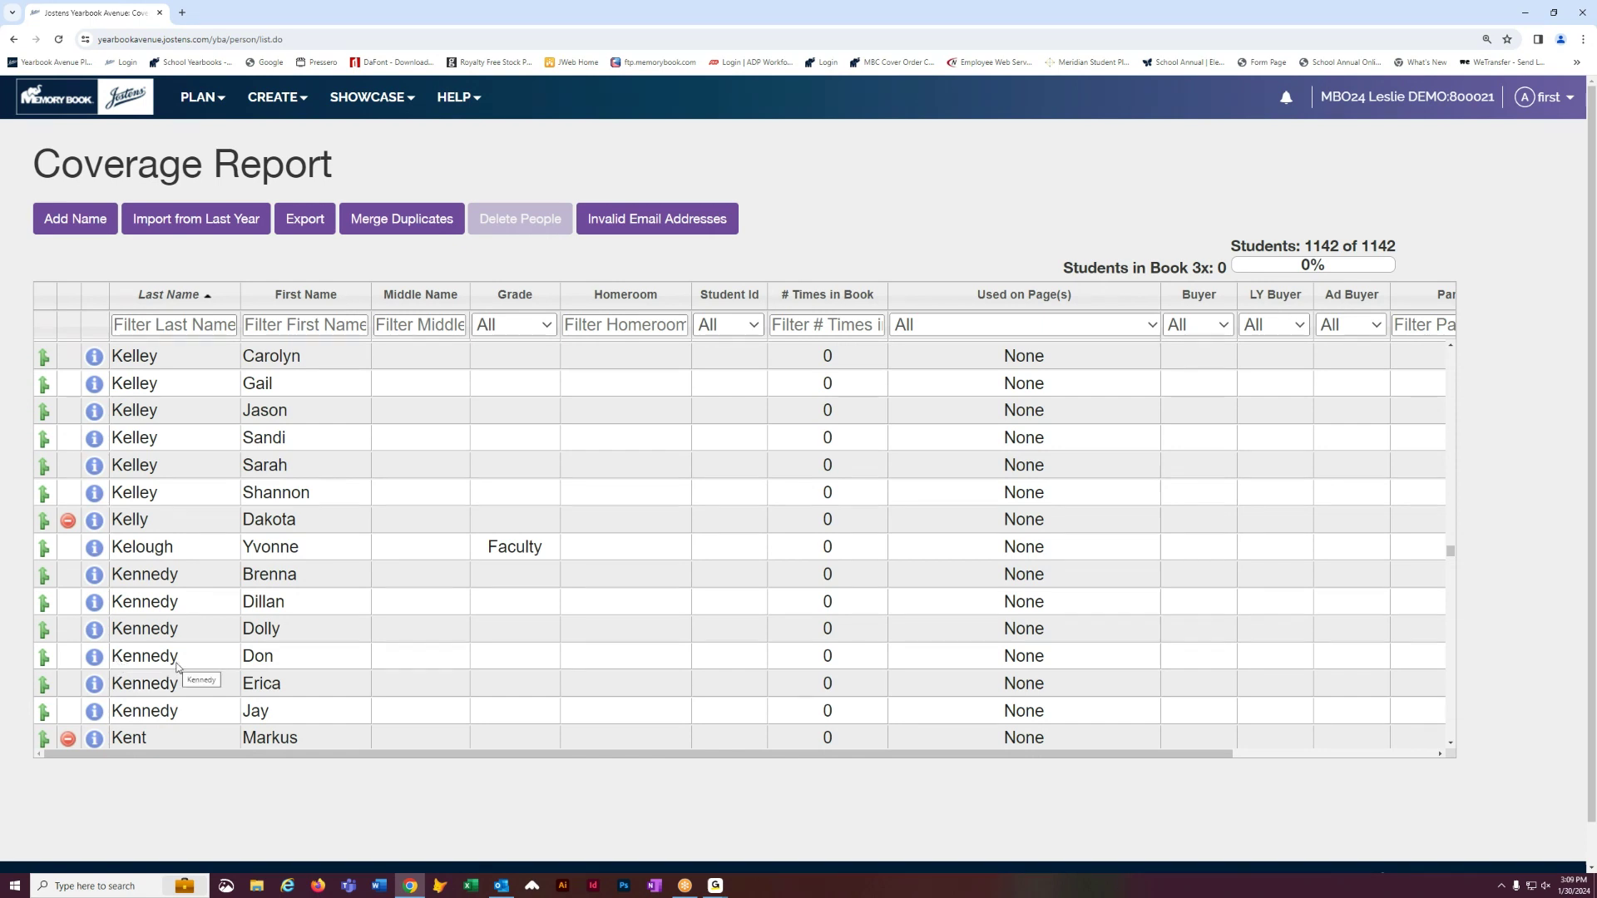
- Finish a student's first name by adding two letters, then start editing that student's grade
{"action": "double_click", "coordinate": [263, 657]}
{"action": "left_click", "coordinate": [287, 656]}
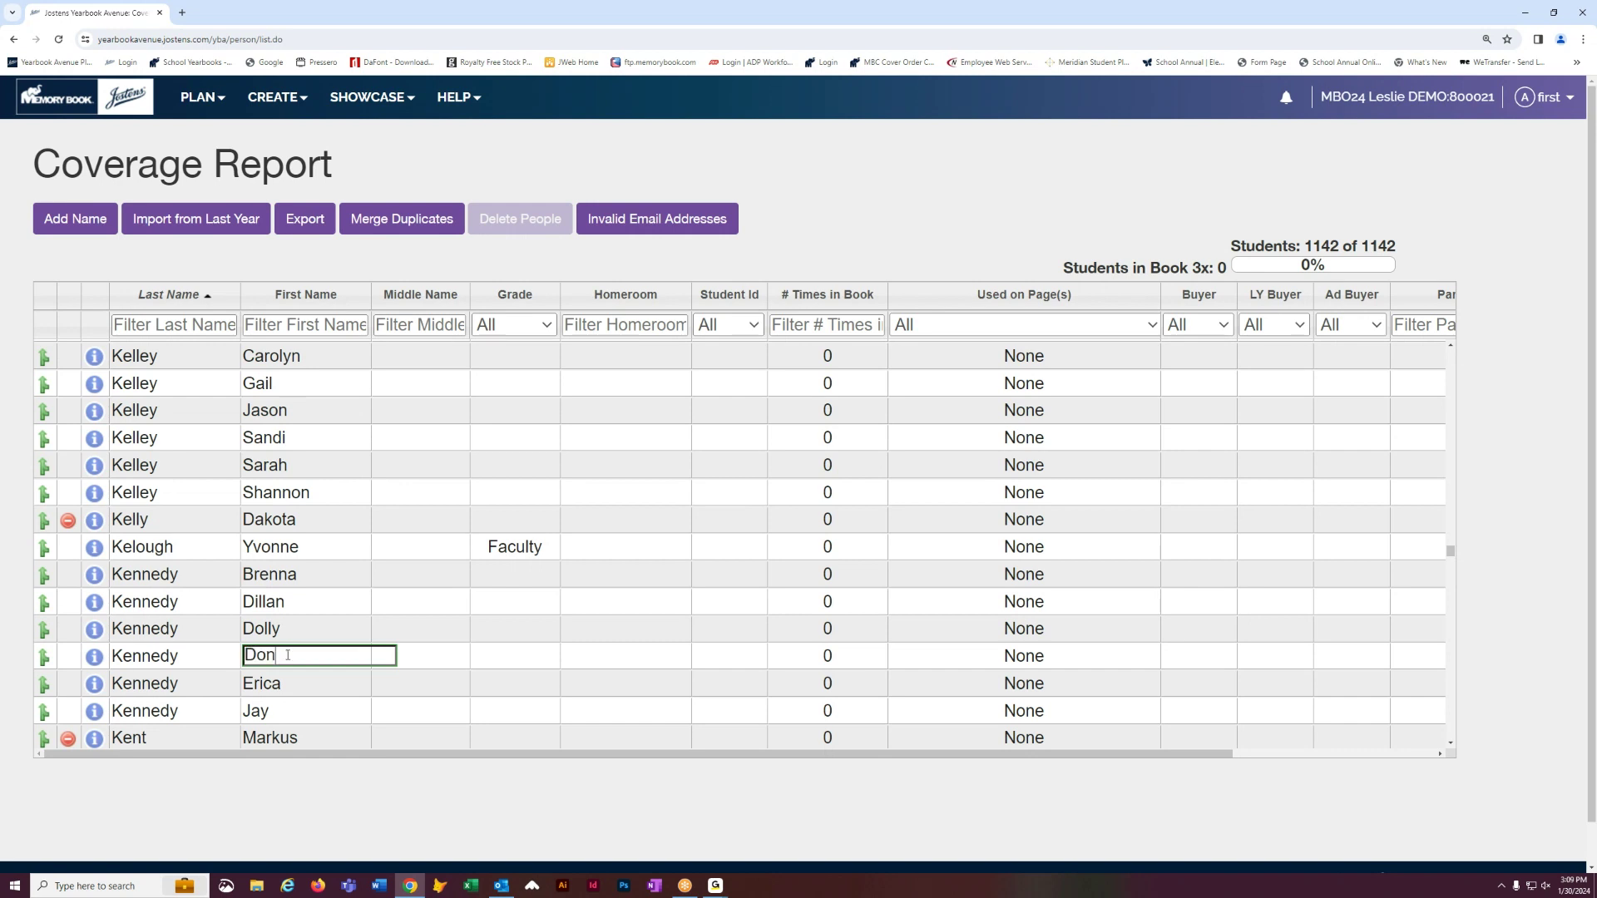
{"action": "type", "text": "na"}
{"action": "double_click", "coordinate": [480, 661]}
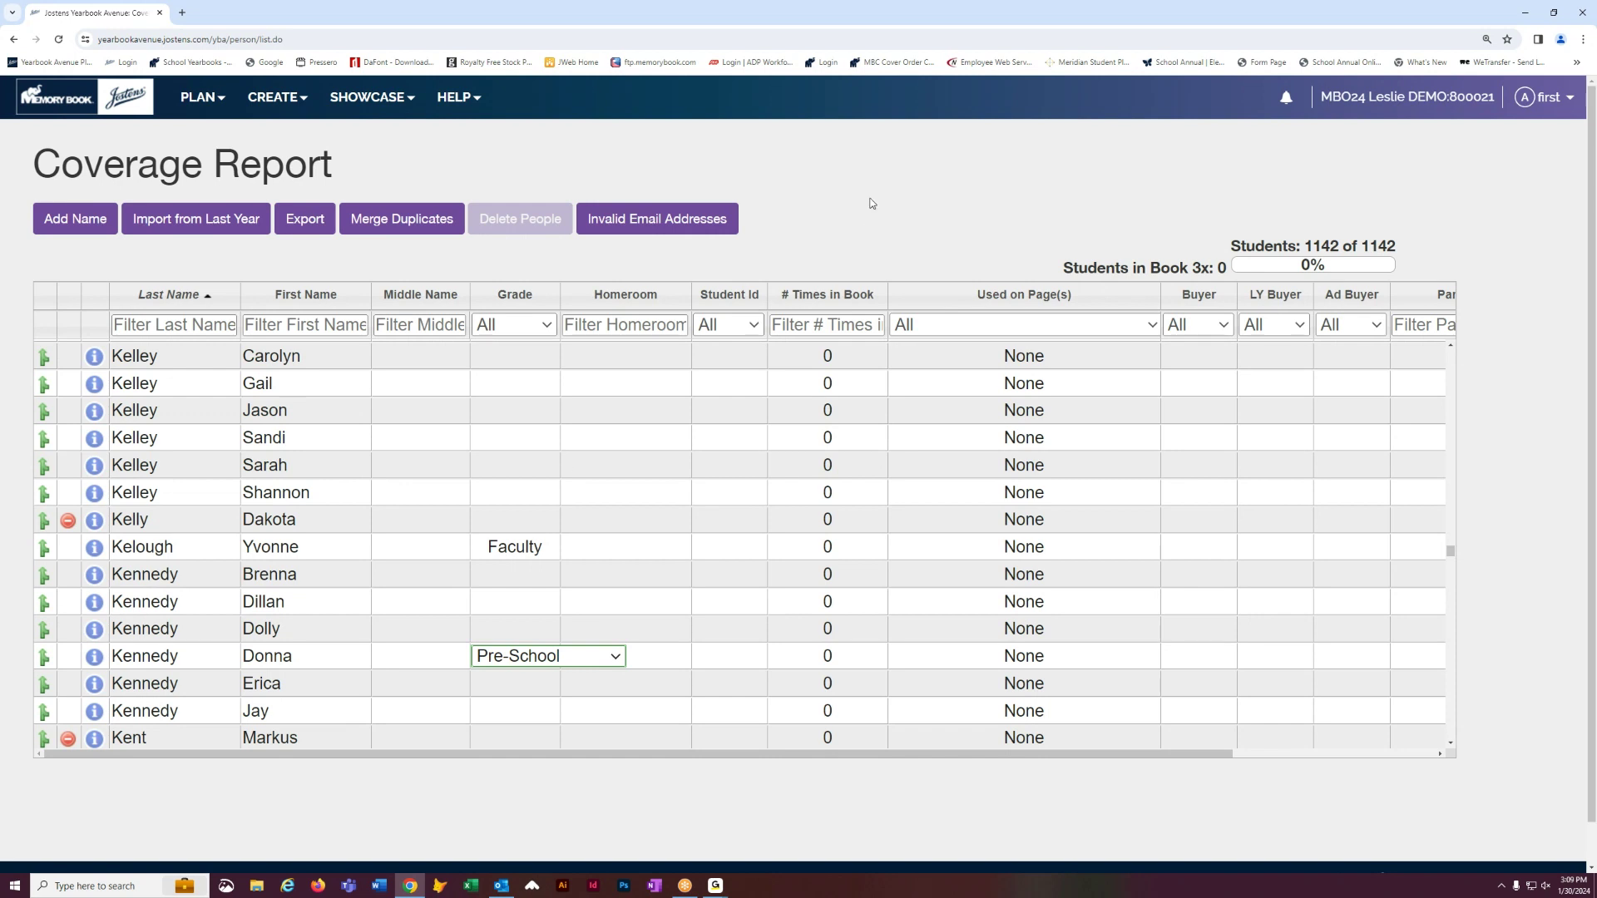
{"action": "left_click", "coordinate": [284, 99]}
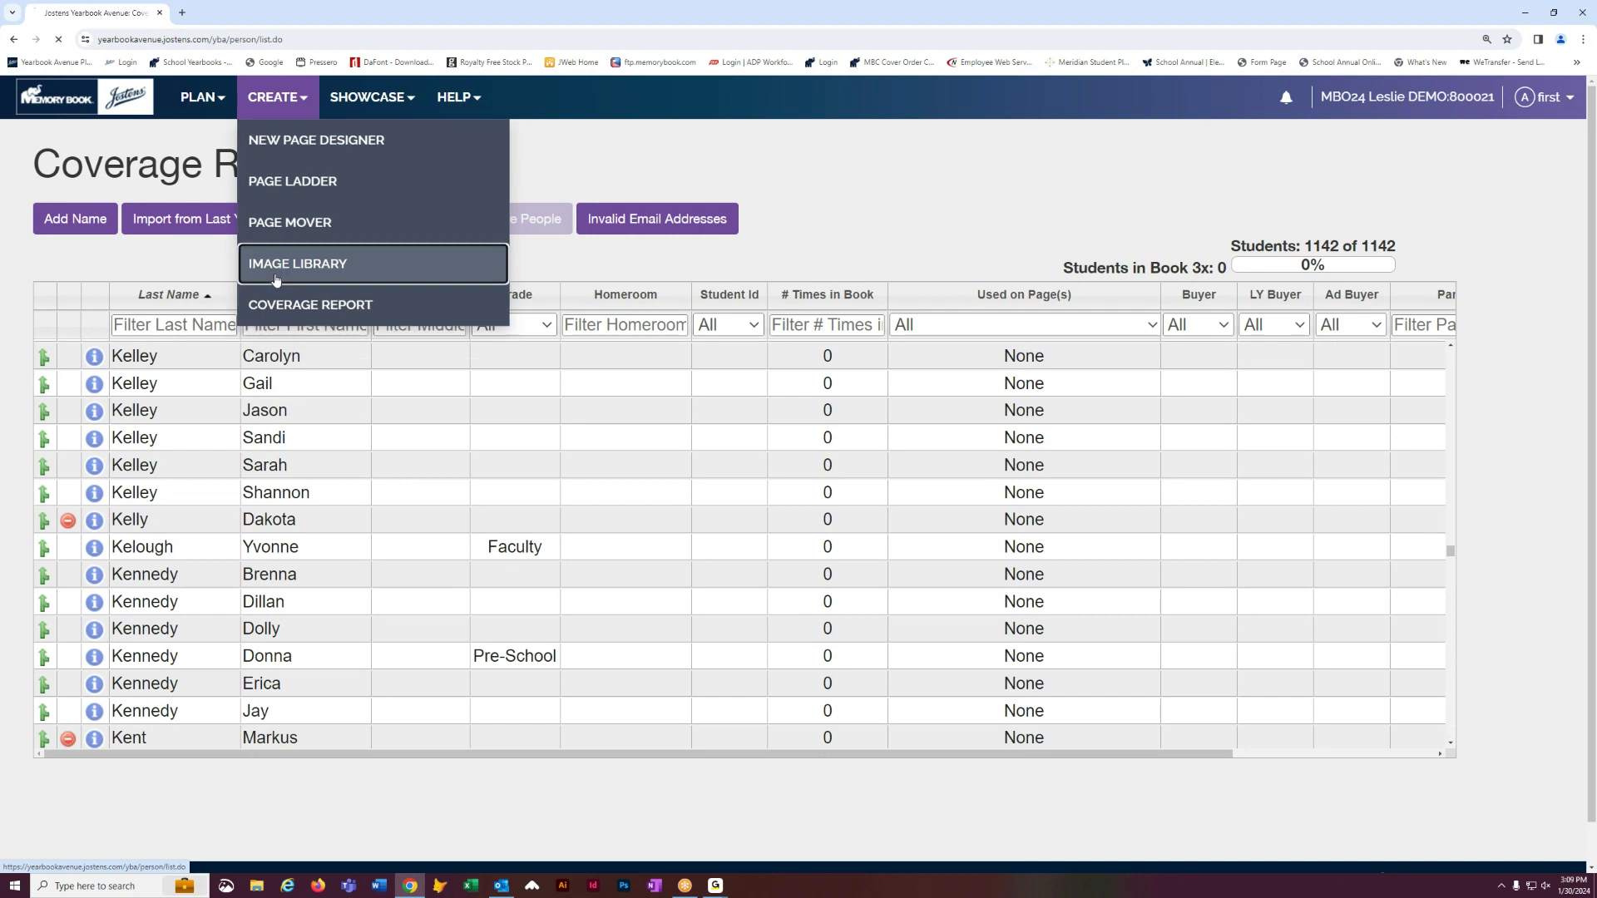
{"action": "left_click", "coordinate": [282, 274]}
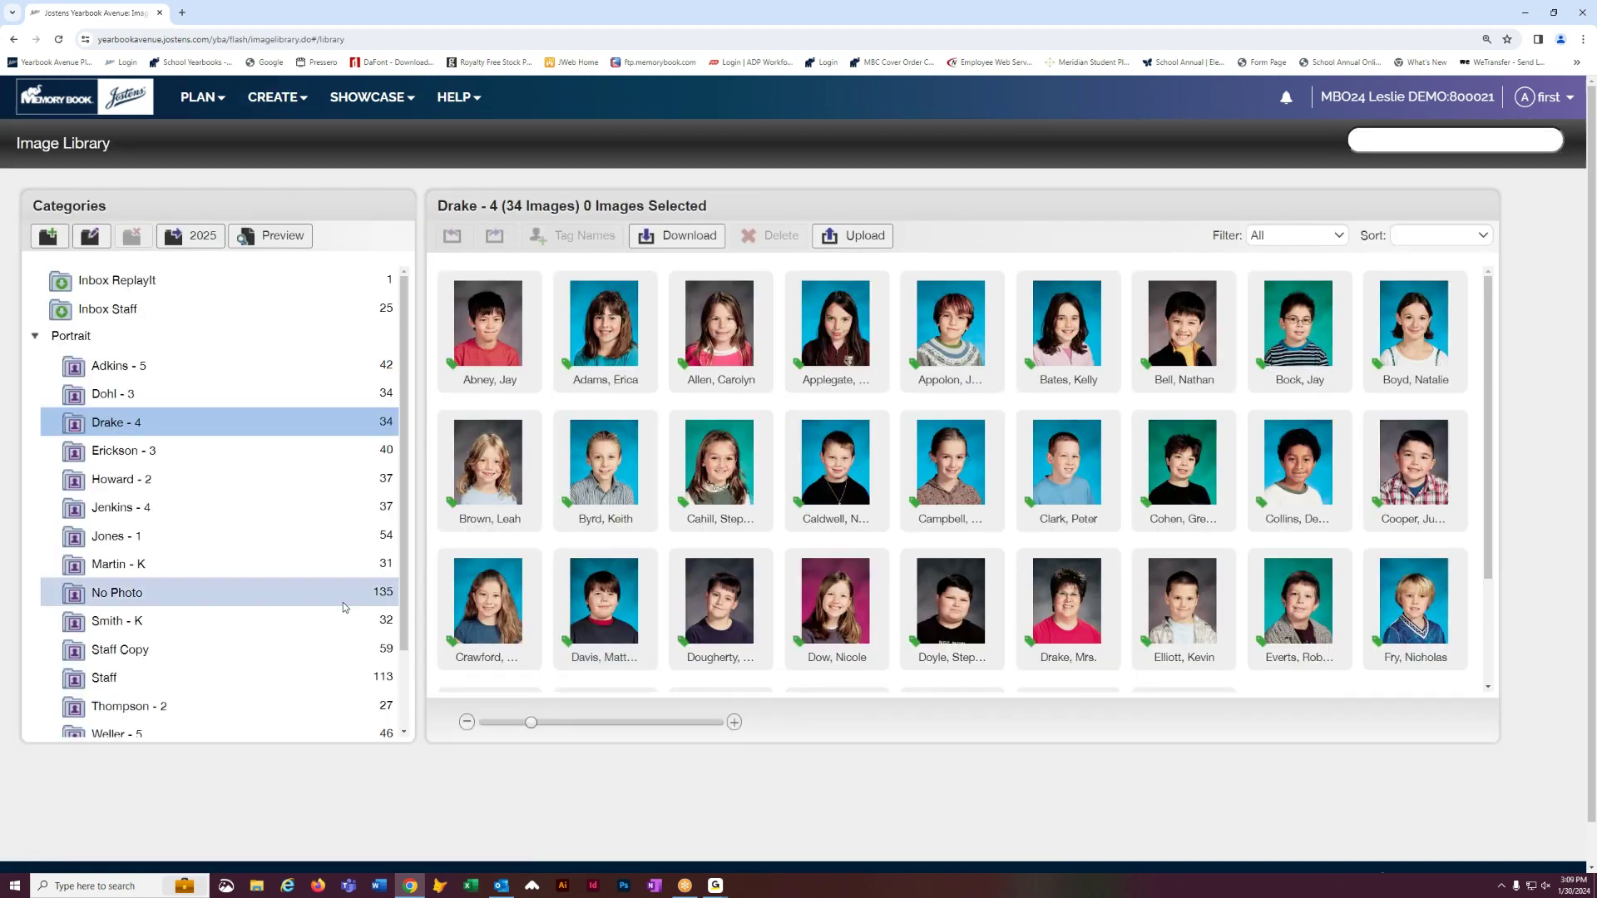
{"action": "left_click", "coordinate": [212, 567]}
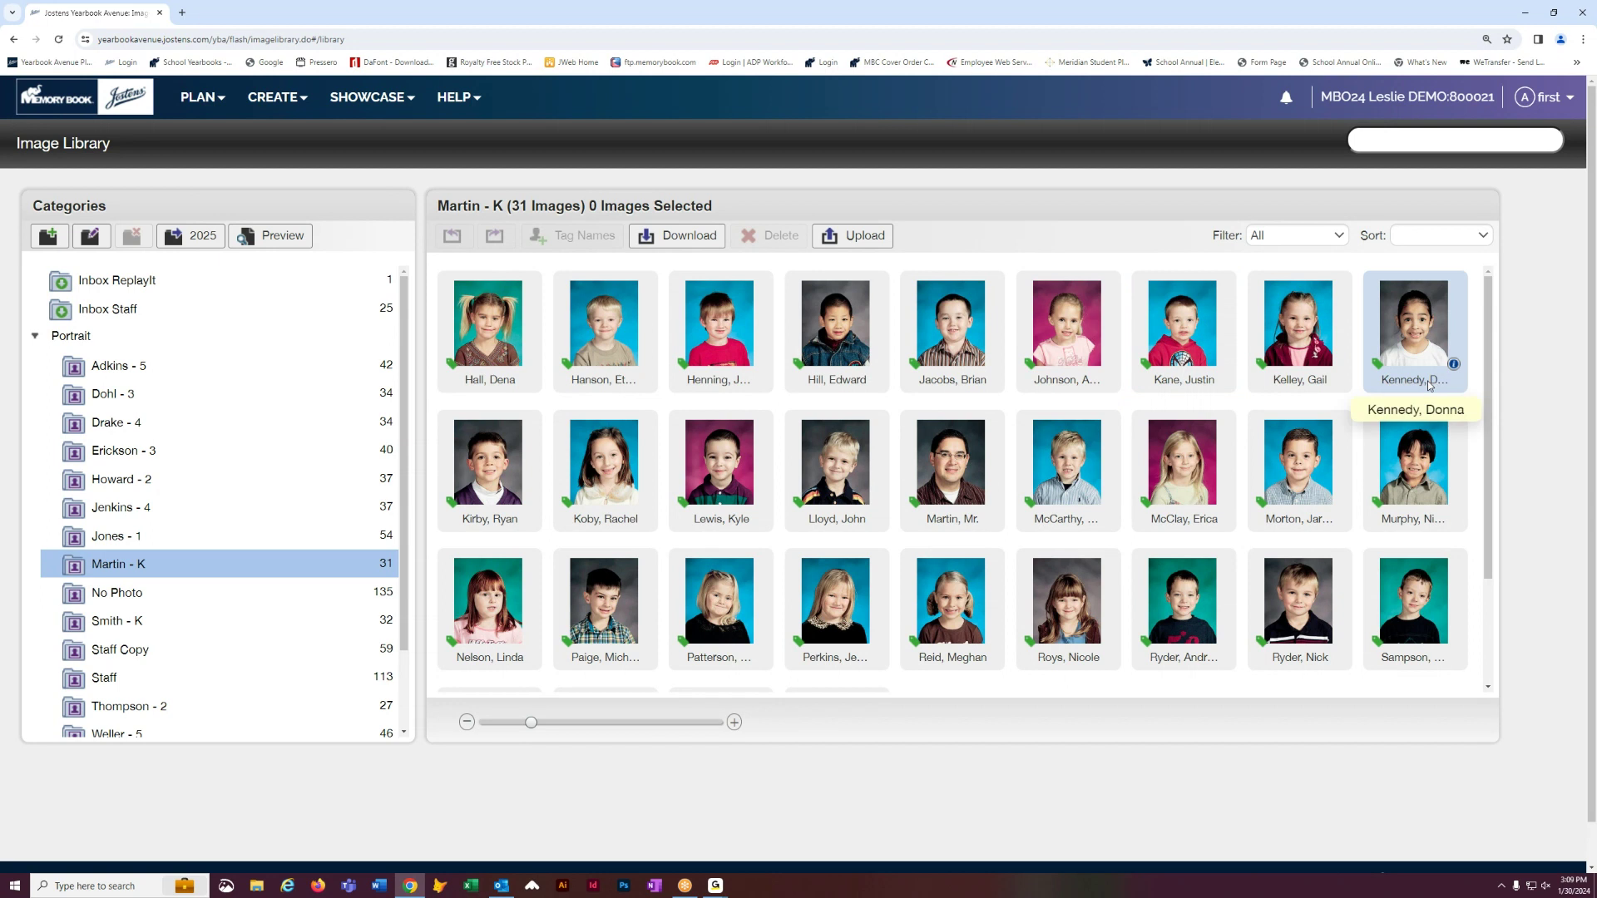
{"action": "left_click", "coordinate": [275, 97]}
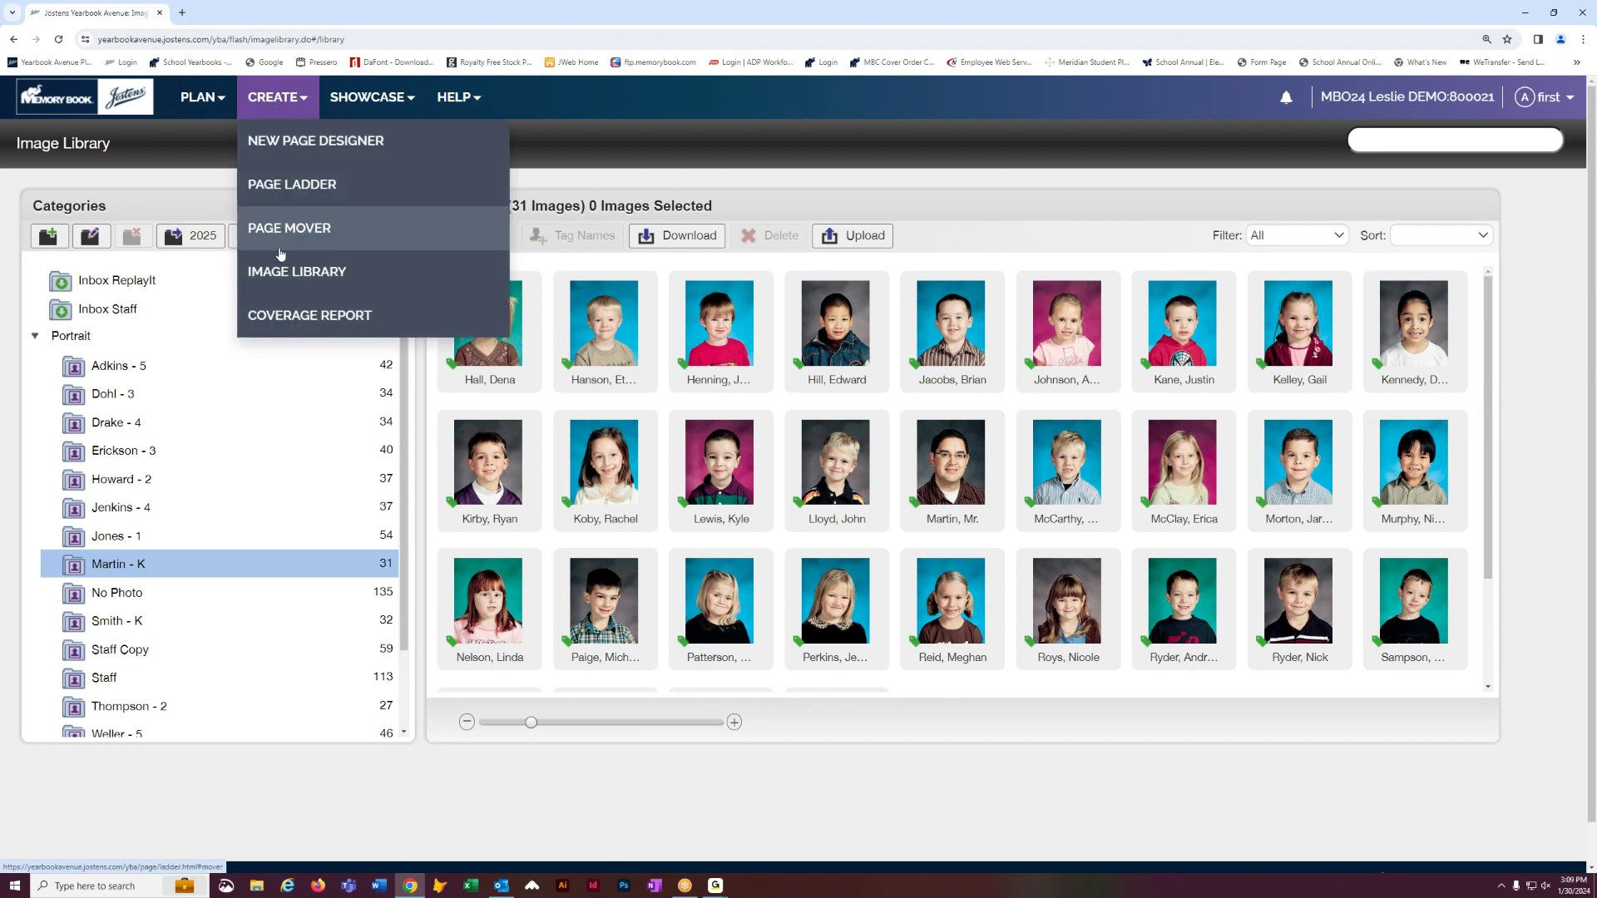
{"action": "left_click", "coordinate": [278, 315]}
{"action": "scroll", "coordinate": [300, 539], "scroll_direction": "down", "scroll_amount": 10}
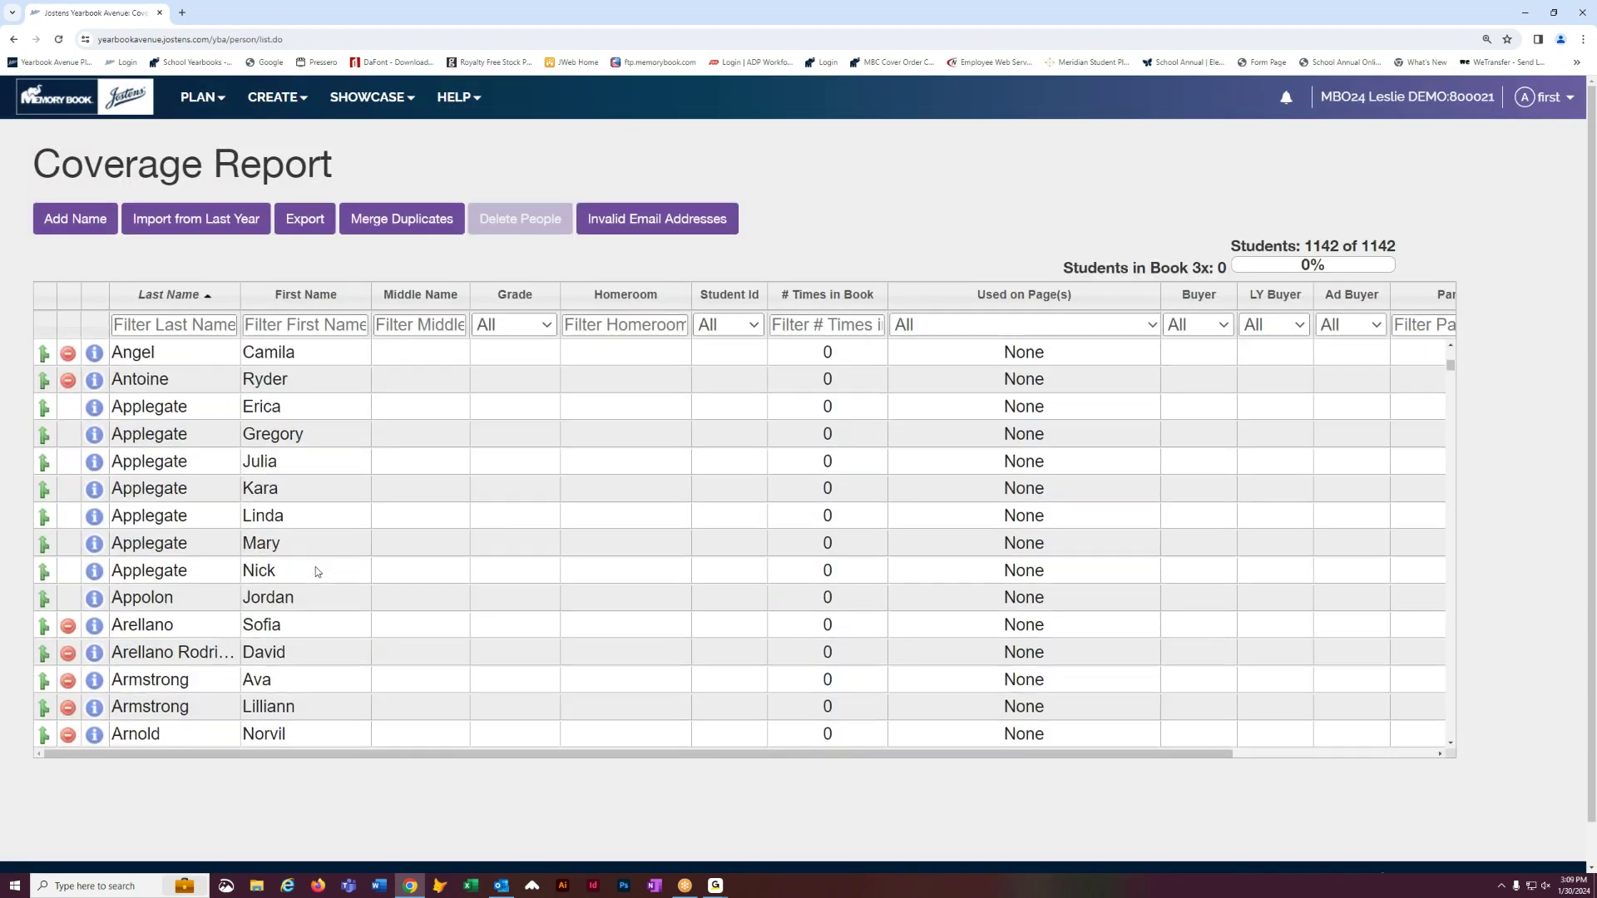
{"action": "scroll", "coordinate": [317, 571], "scroll_direction": "down", "scroll_amount": 3}
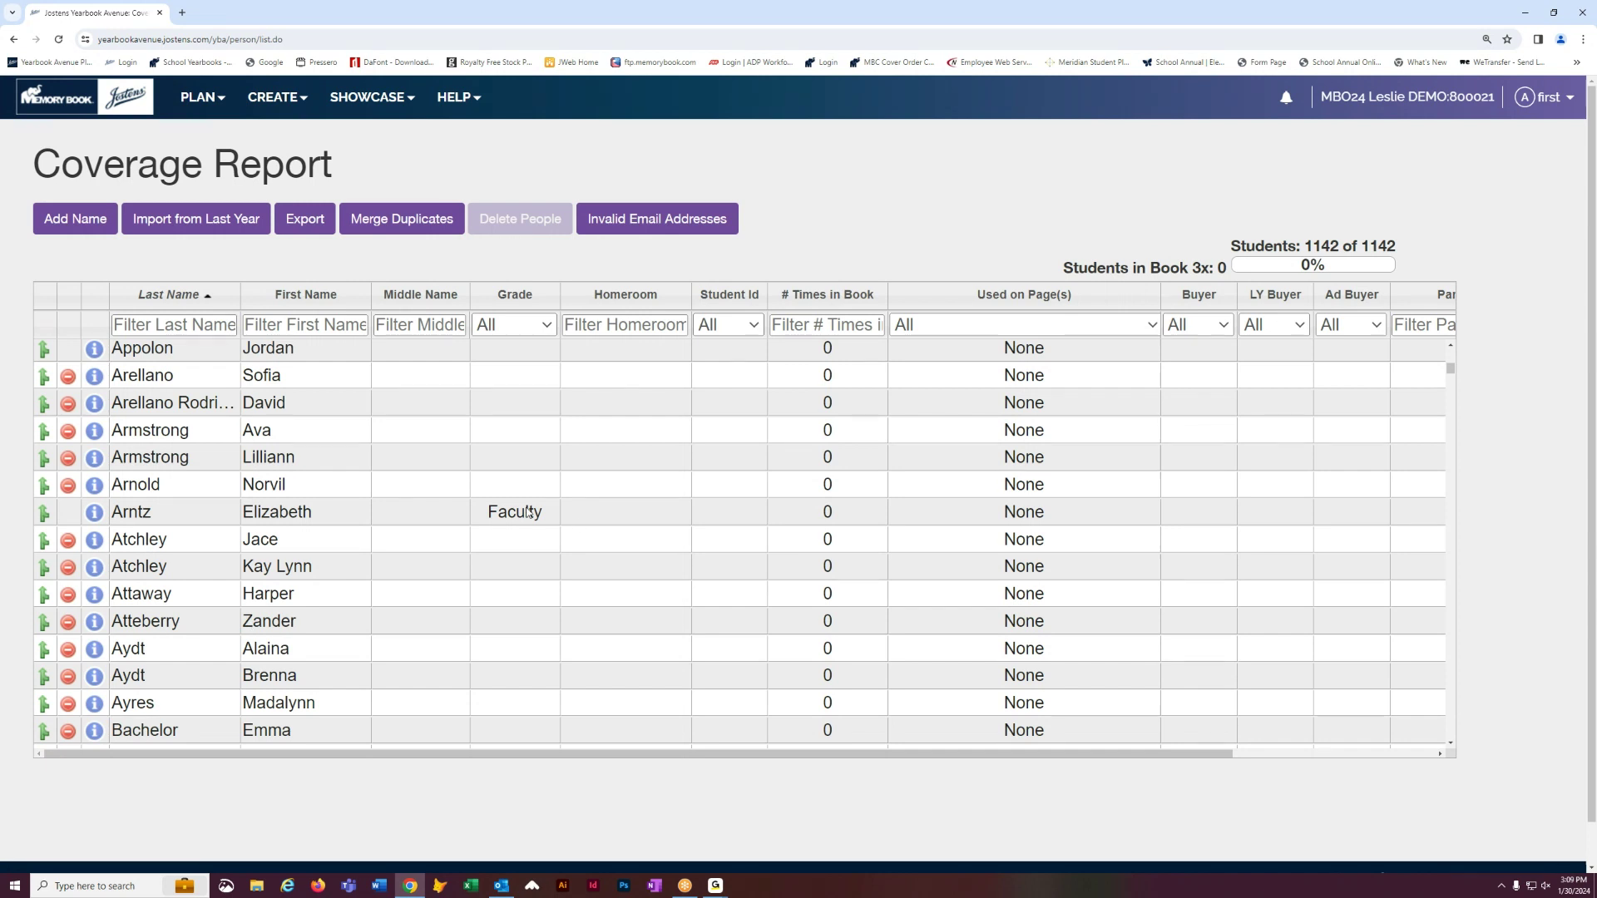
{"action": "scroll", "coordinate": [338, 620], "scroll_direction": "down", "scroll_amount": 10}
{"action": "scroll", "coordinate": [338, 620], "scroll_direction": "down", "scroll_amount": 1}
{"action": "scroll", "coordinate": [338, 620], "scroll_direction": "up", "scroll_amount": 1}
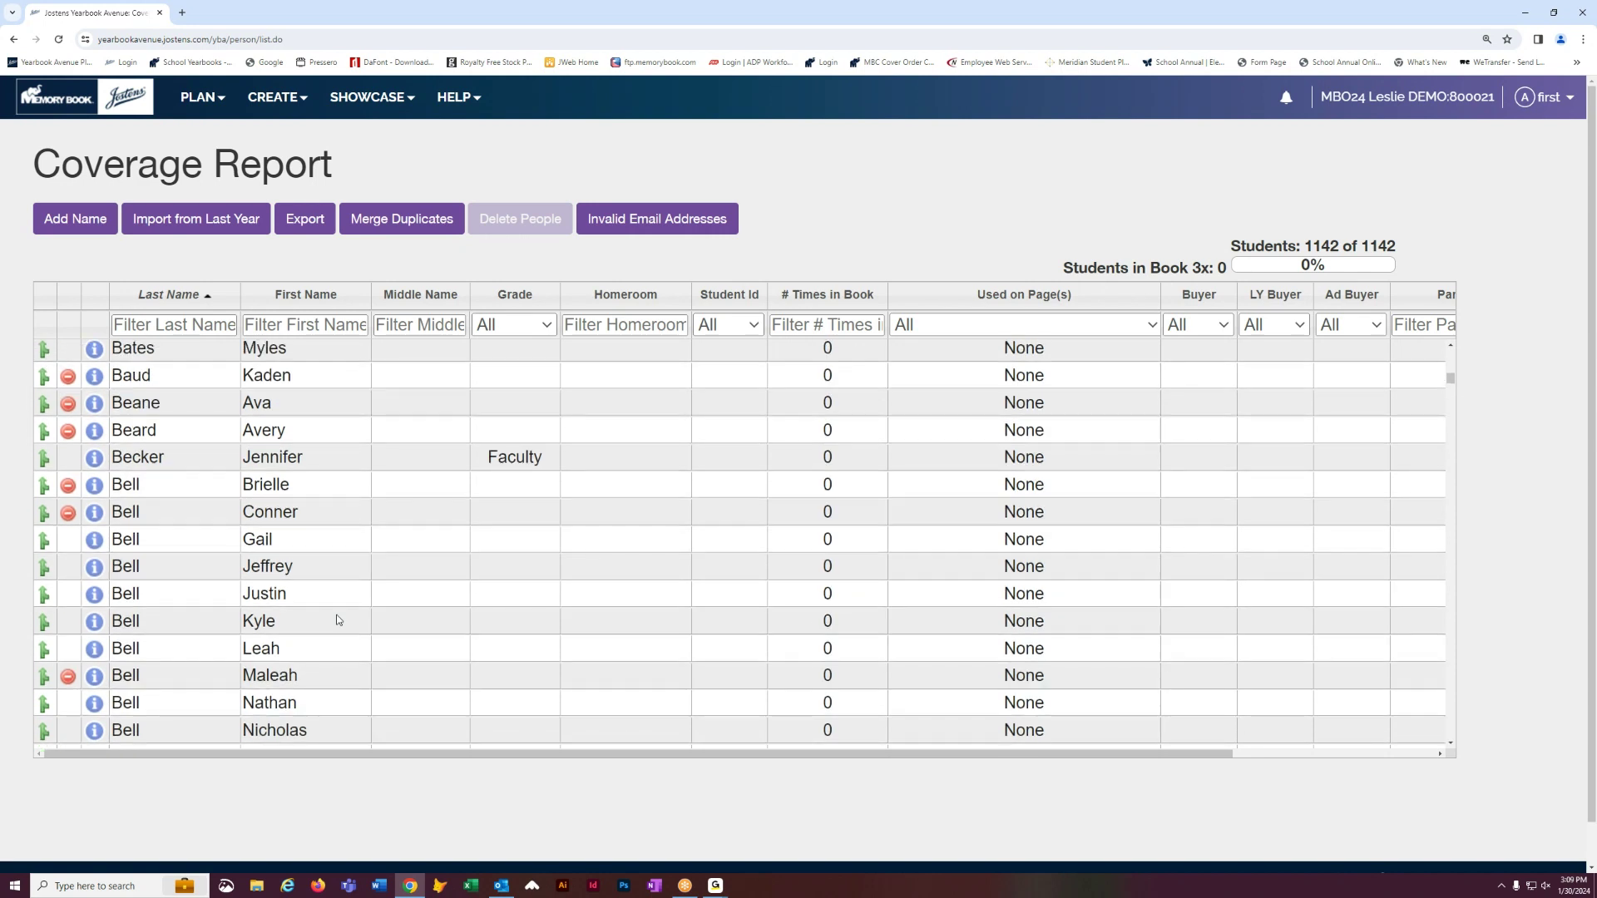
{"action": "scroll", "coordinate": [338, 620], "scroll_direction": "up", "scroll_amount": 15}
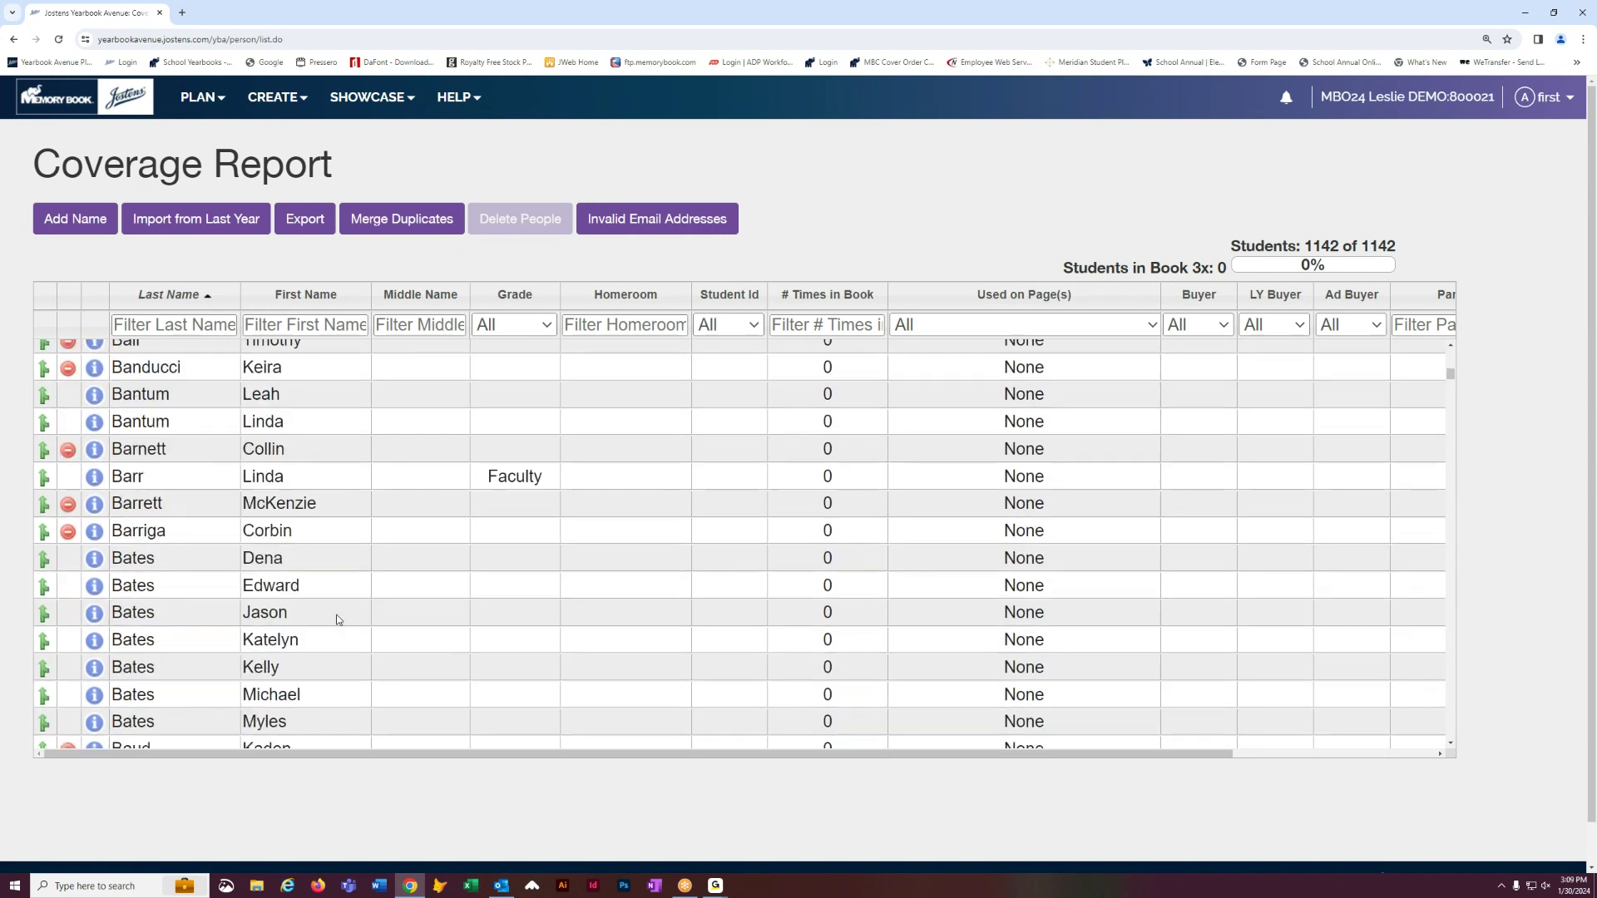
{"action": "scroll", "coordinate": [338, 619], "scroll_direction": "up", "scroll_amount": 10}
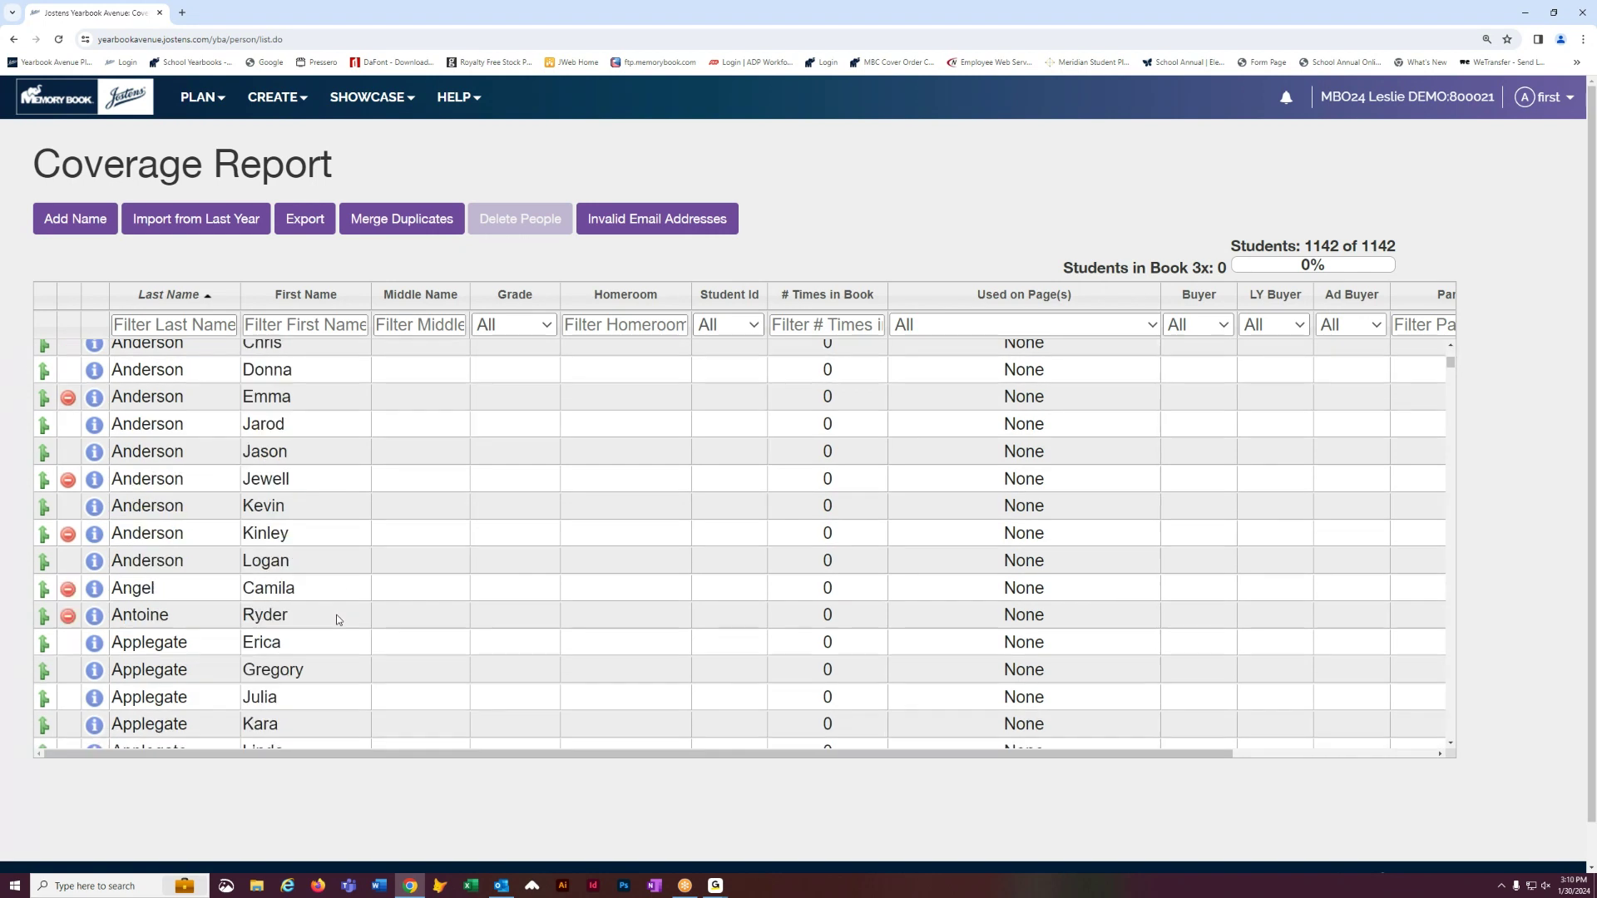
{"action": "left_click", "coordinate": [293, 106]}
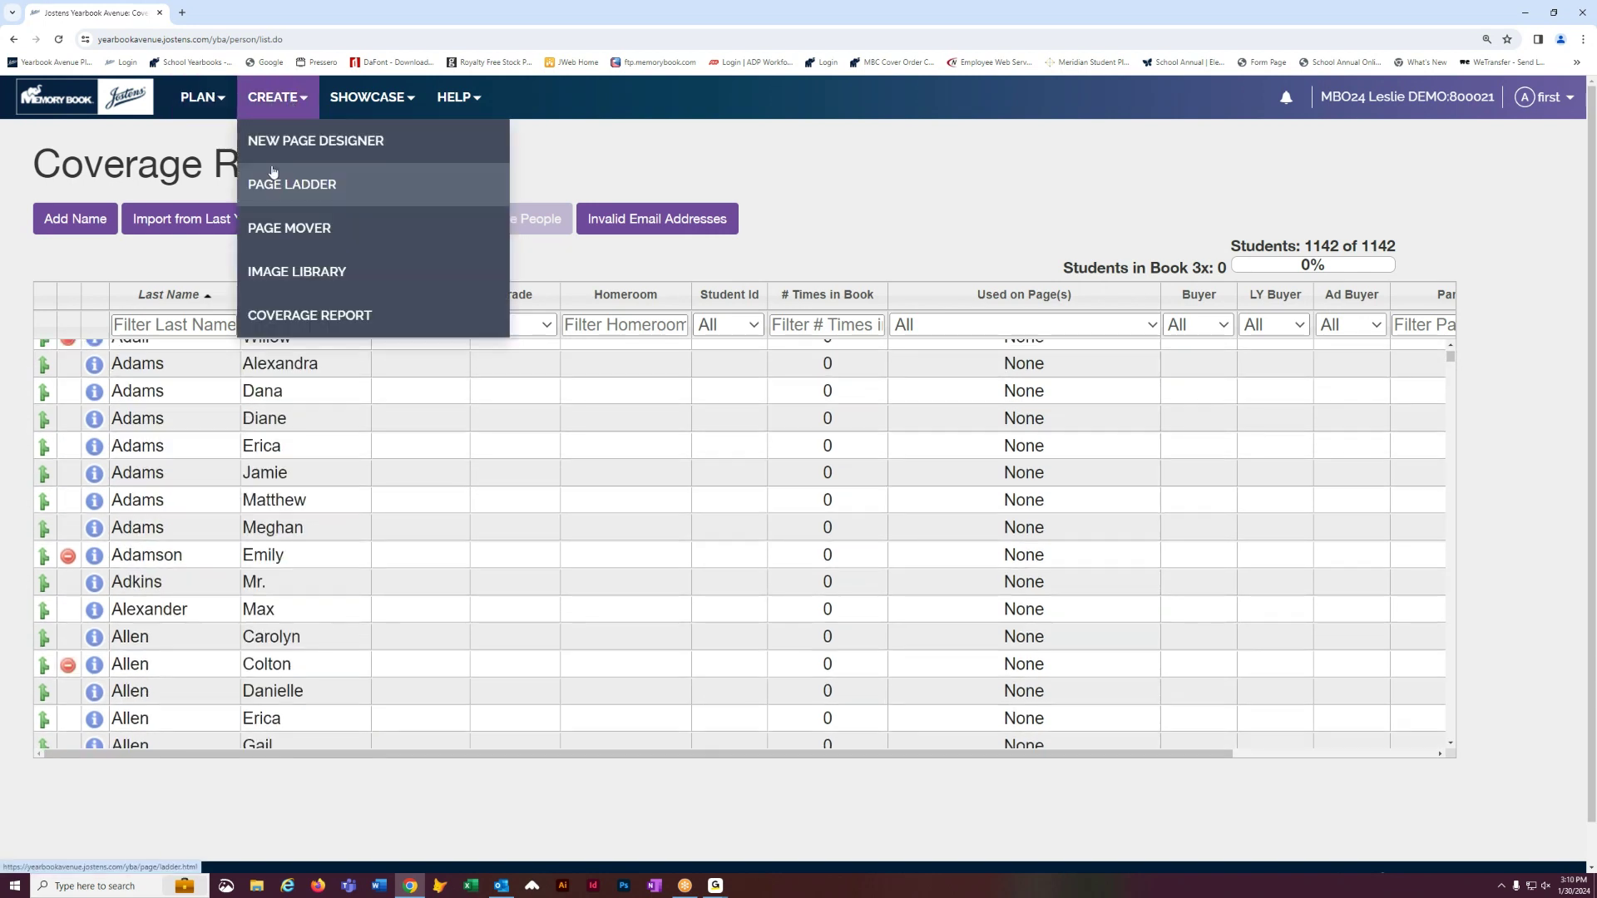
{"action": "left_click", "coordinate": [272, 267]}
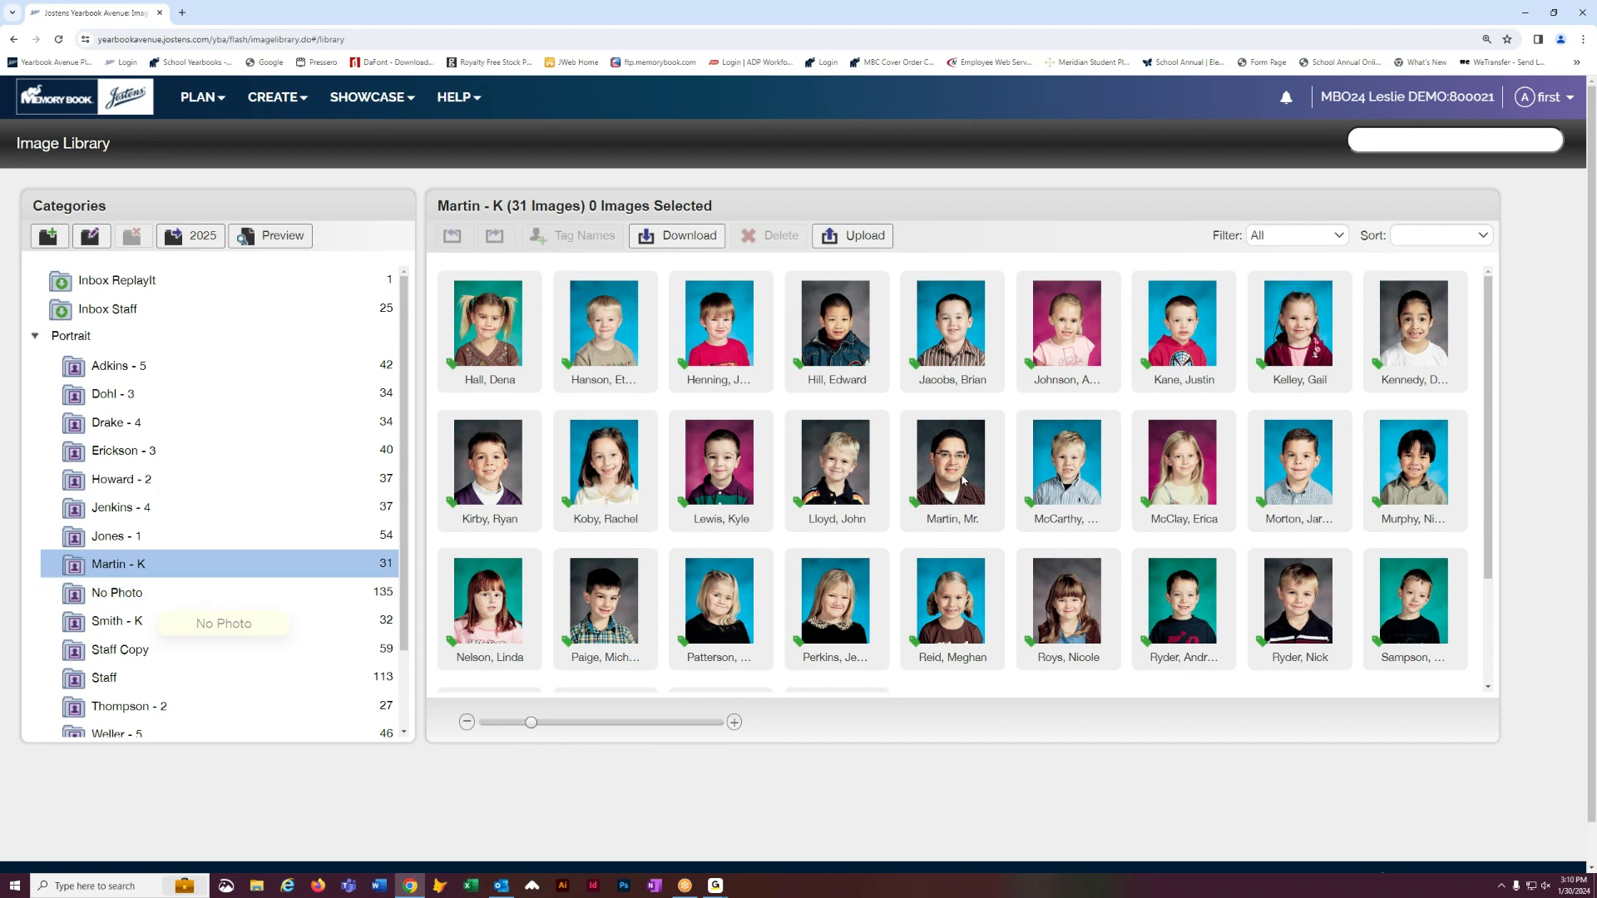
- Drag a No Photo Available placeholder from No Photo into Martin - K and open its details
{"action": "scroll", "coordinate": [953, 479], "scroll_direction": "down", "scroll_amount": 2}
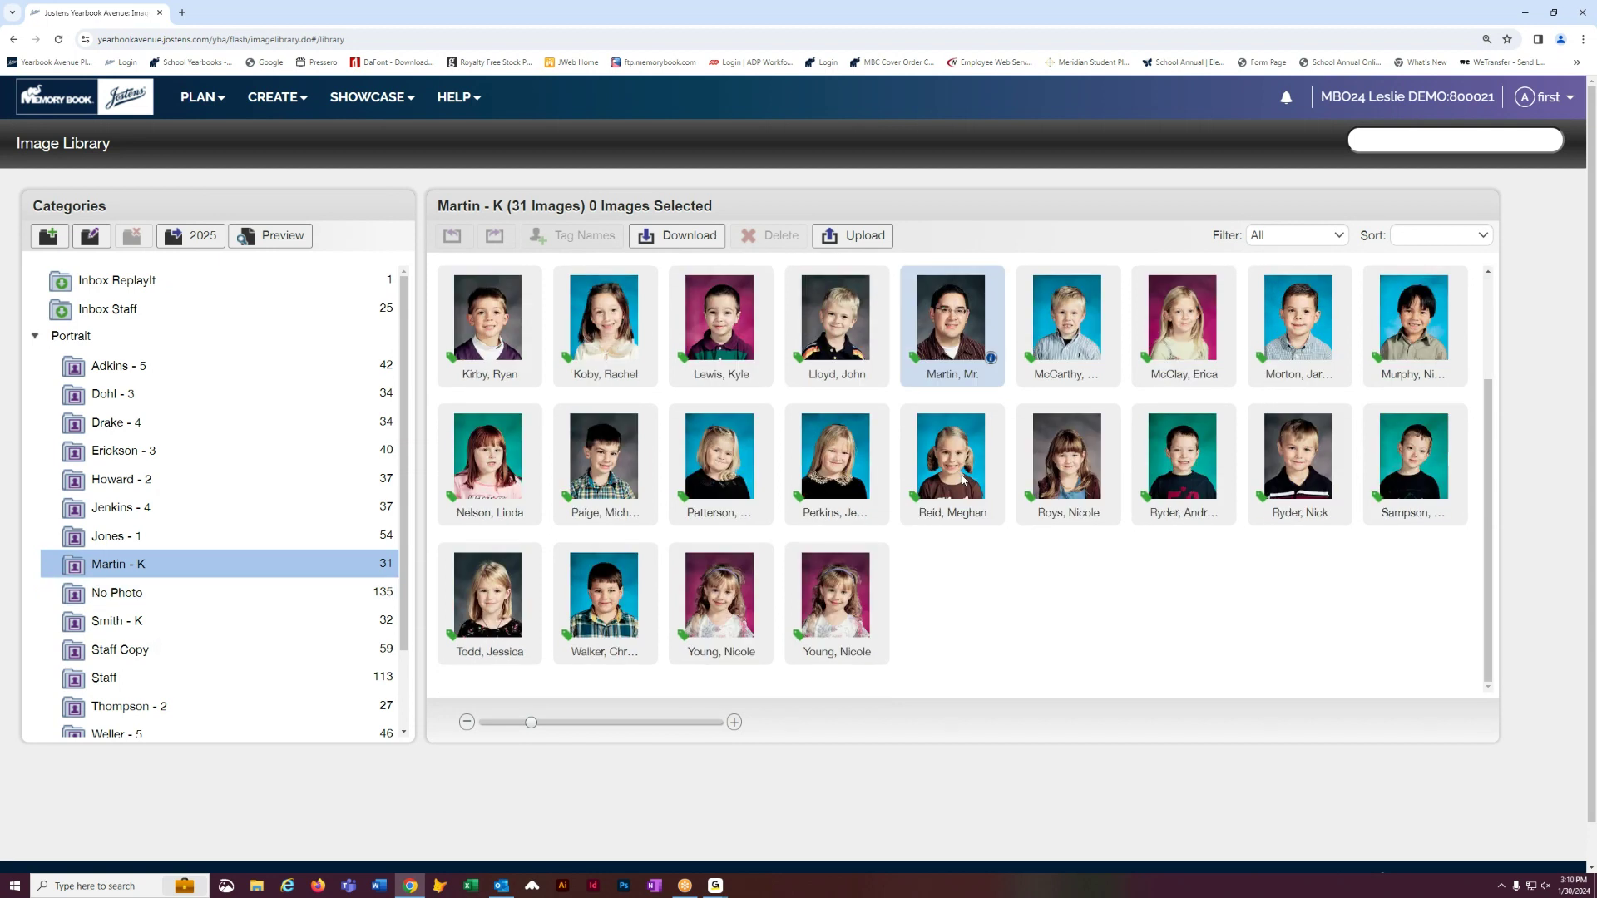
{"action": "left_click", "coordinate": [117, 602]}
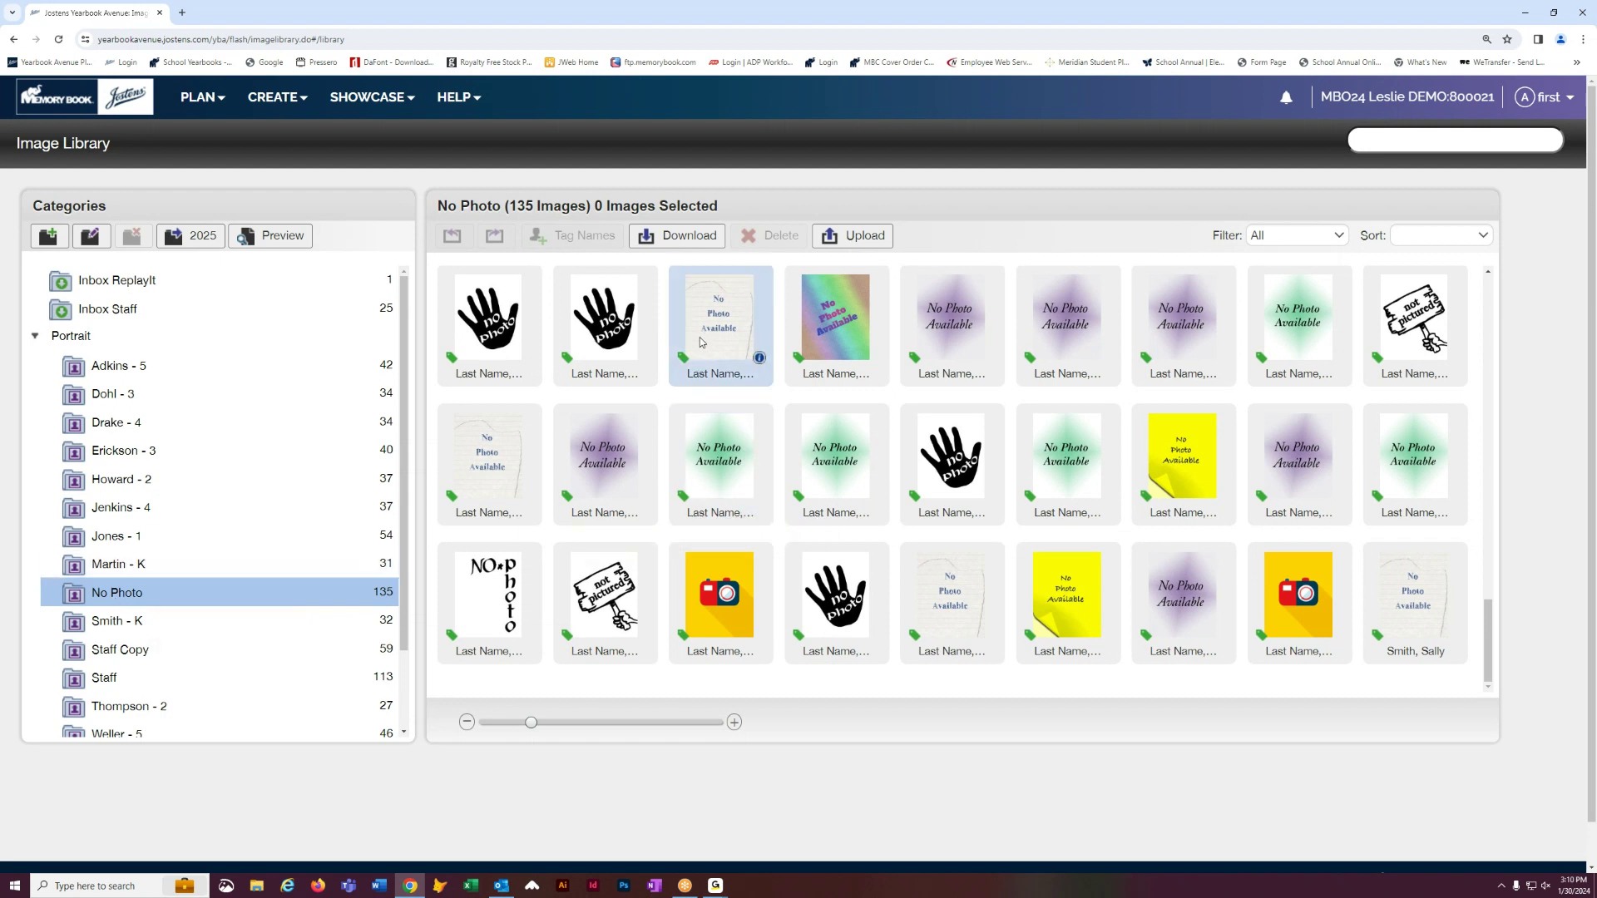
{"action": "left_click_drag", "start_coordinate": [722, 464], "coordinate": [197, 572]}
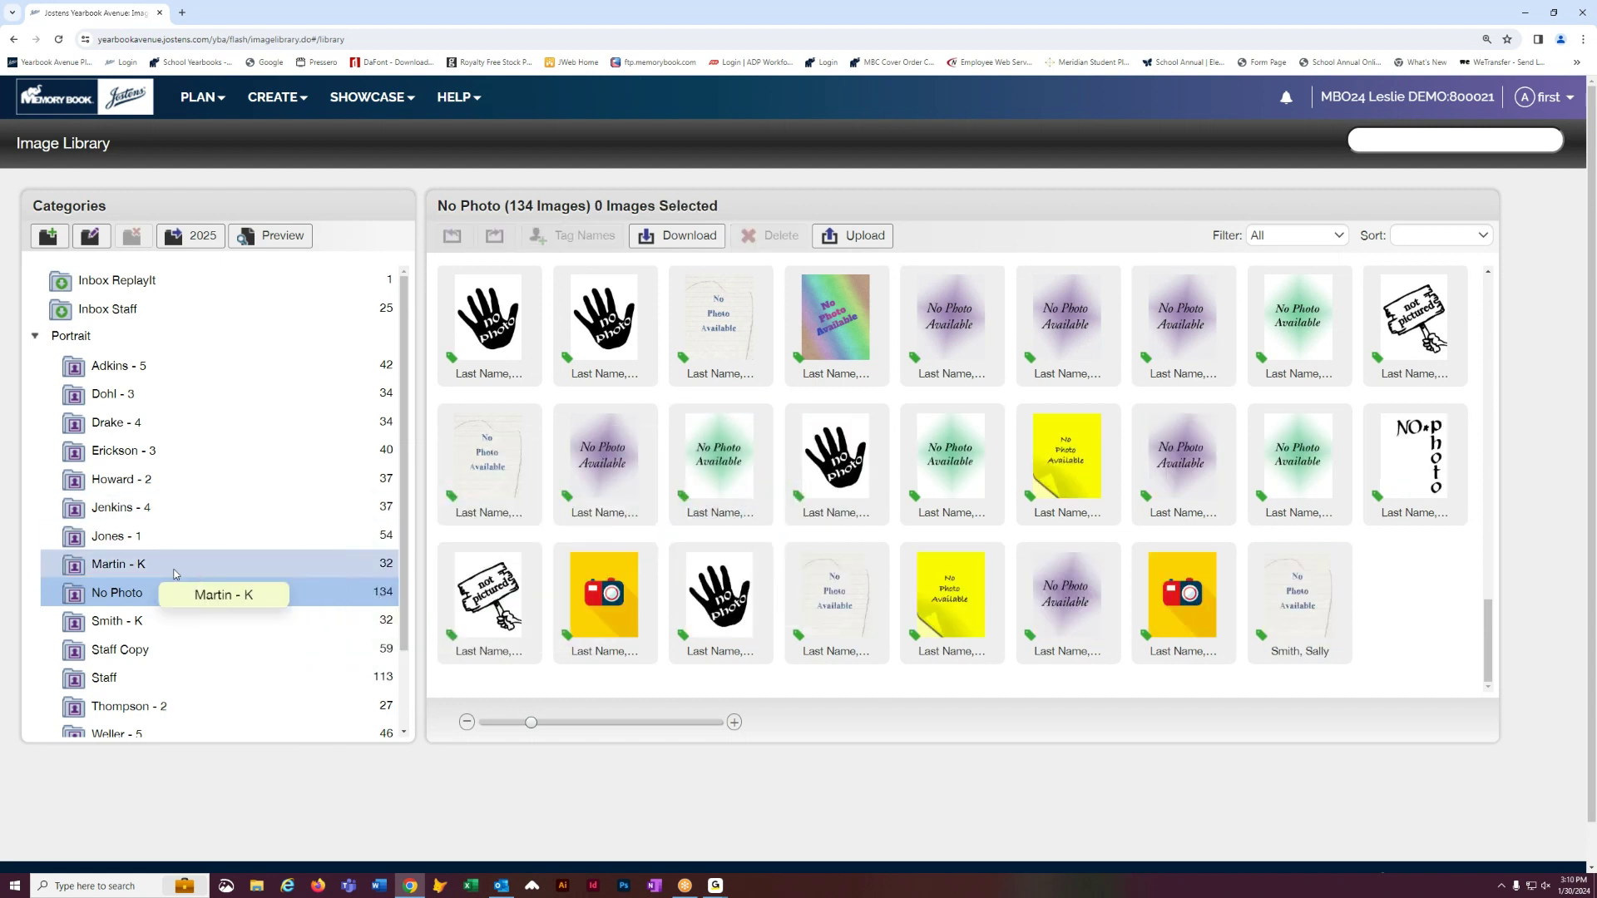
{"action": "left_click", "coordinate": [175, 573]}
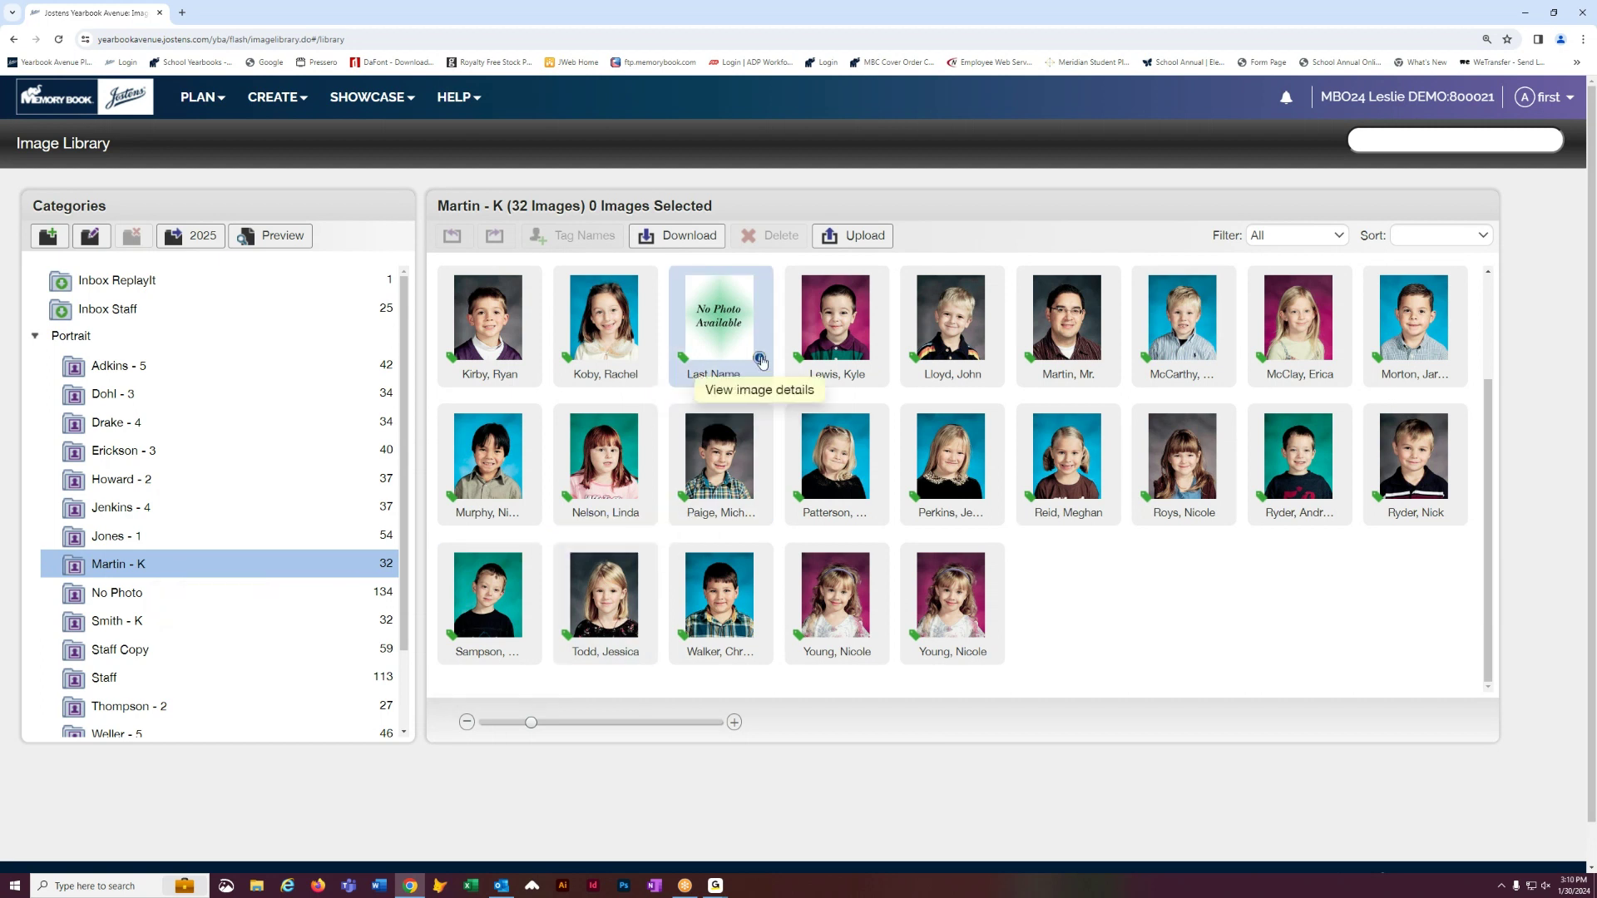
{"action": "left_click", "coordinate": [760, 358]}
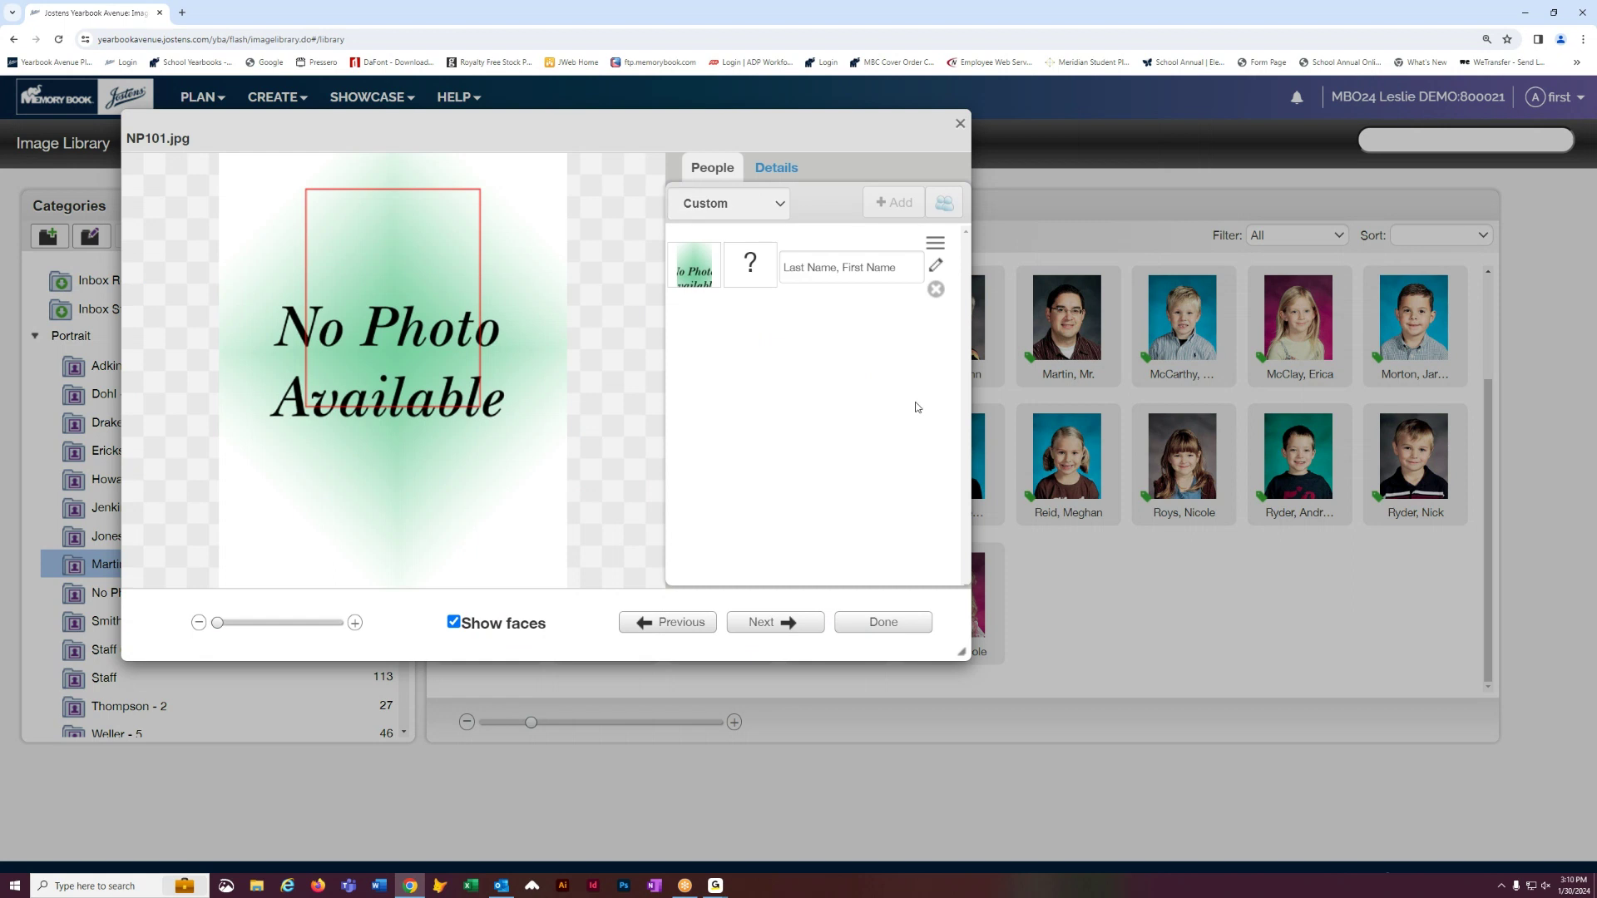
- Remove the empty person tag, then add and save a new student's first and last name
{"action": "left_click", "coordinate": [938, 291]}
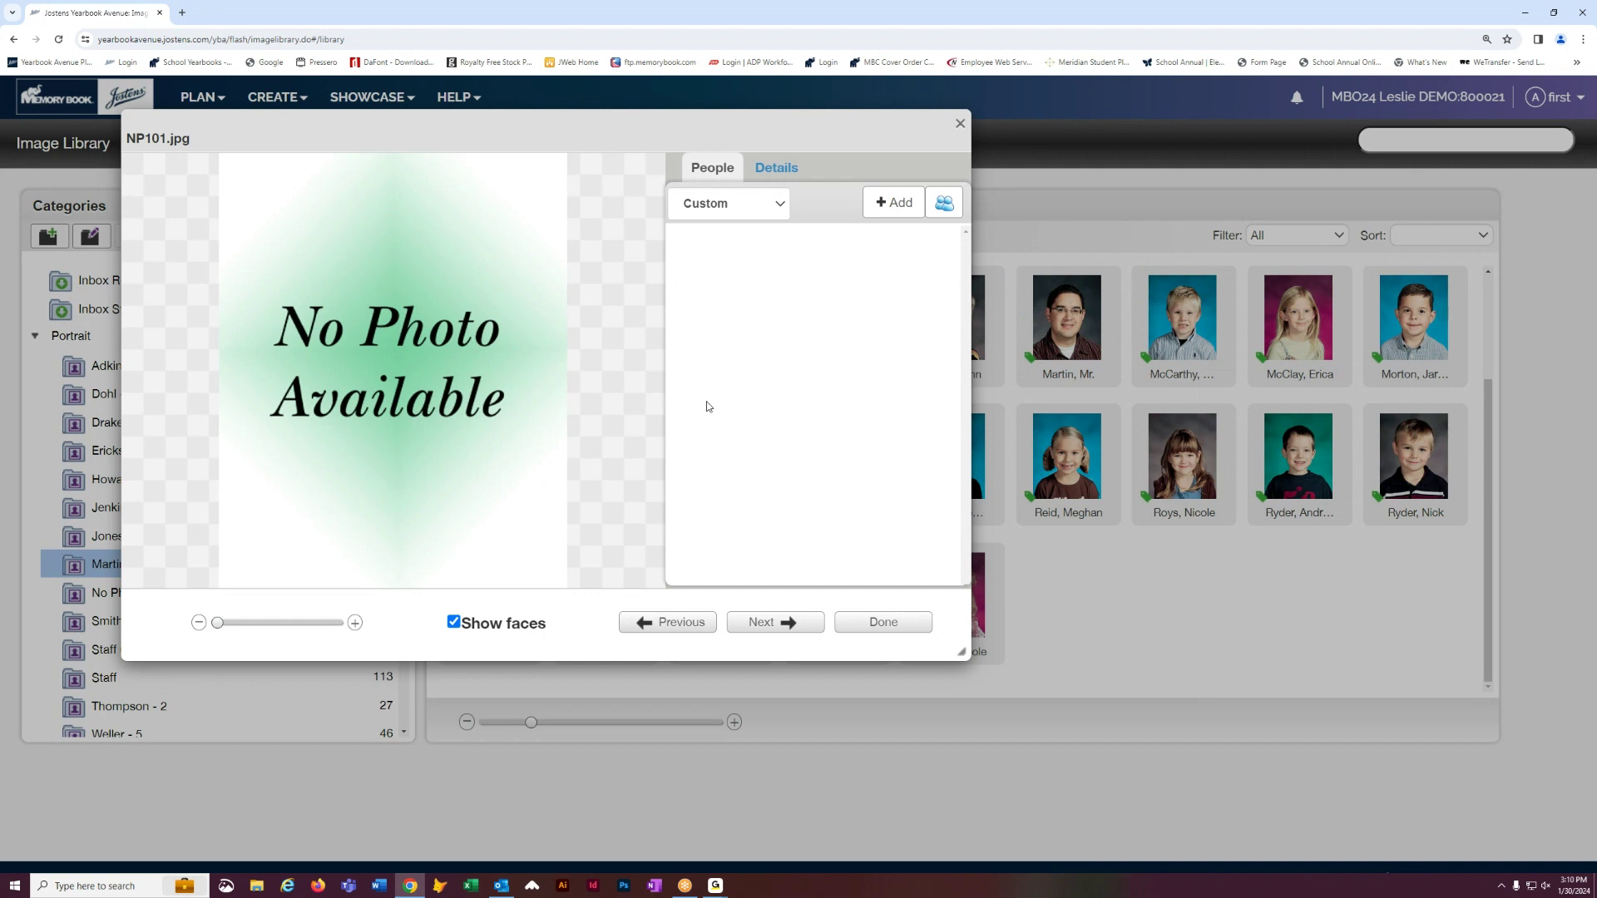
{"action": "left_click", "coordinate": [897, 204]}
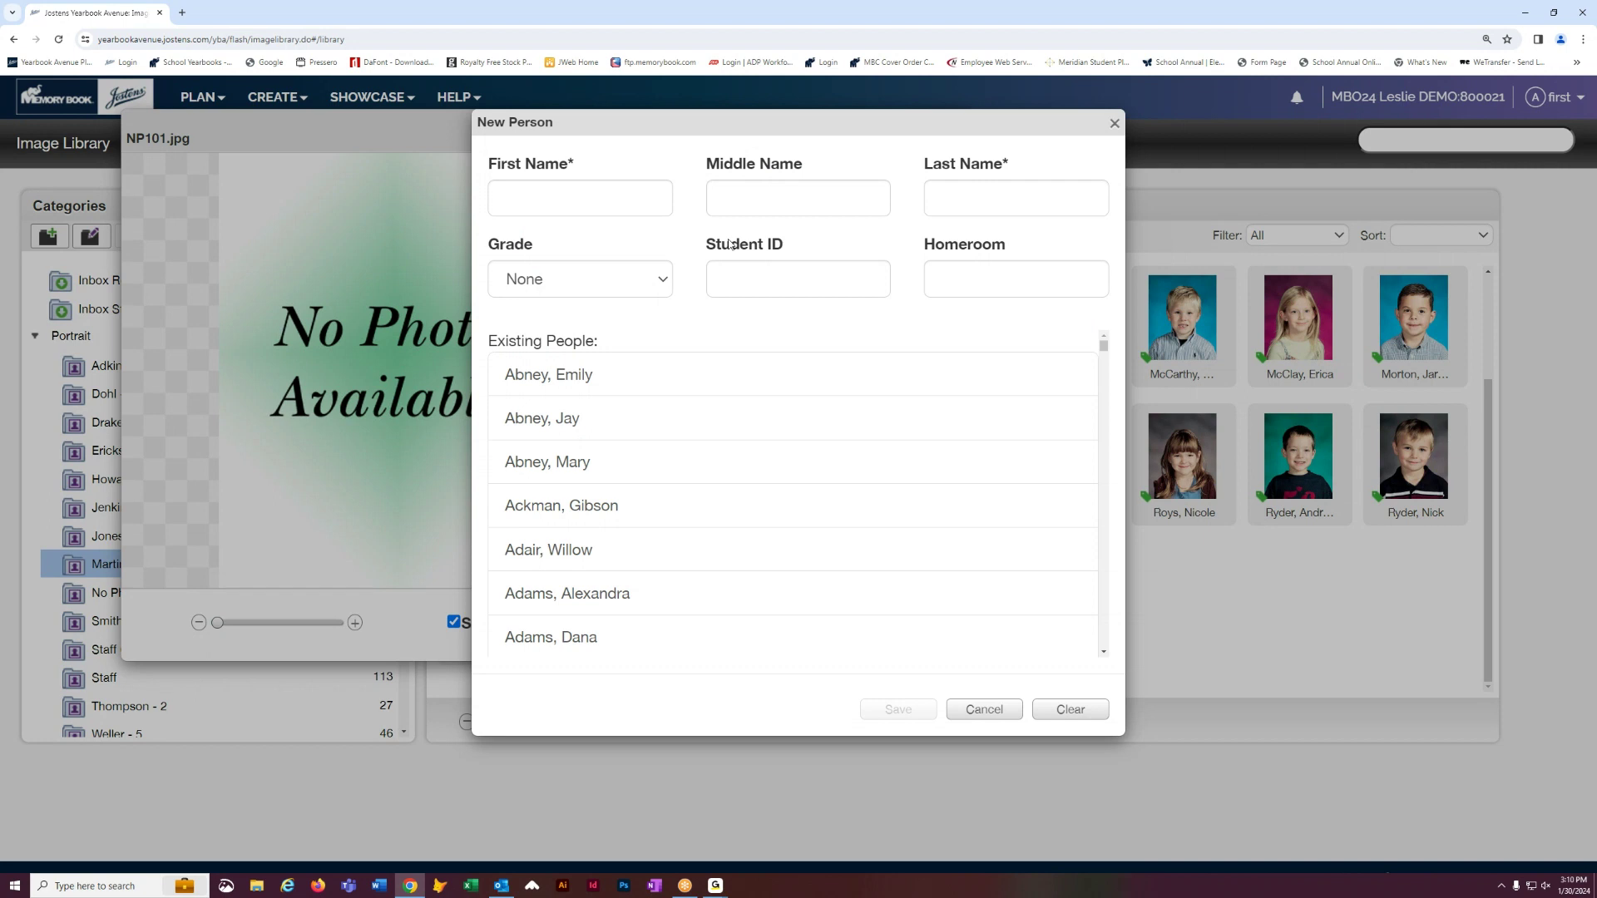
{"action": "key", "text": "Tab"}
{"action": "key", "text": "Tab"}
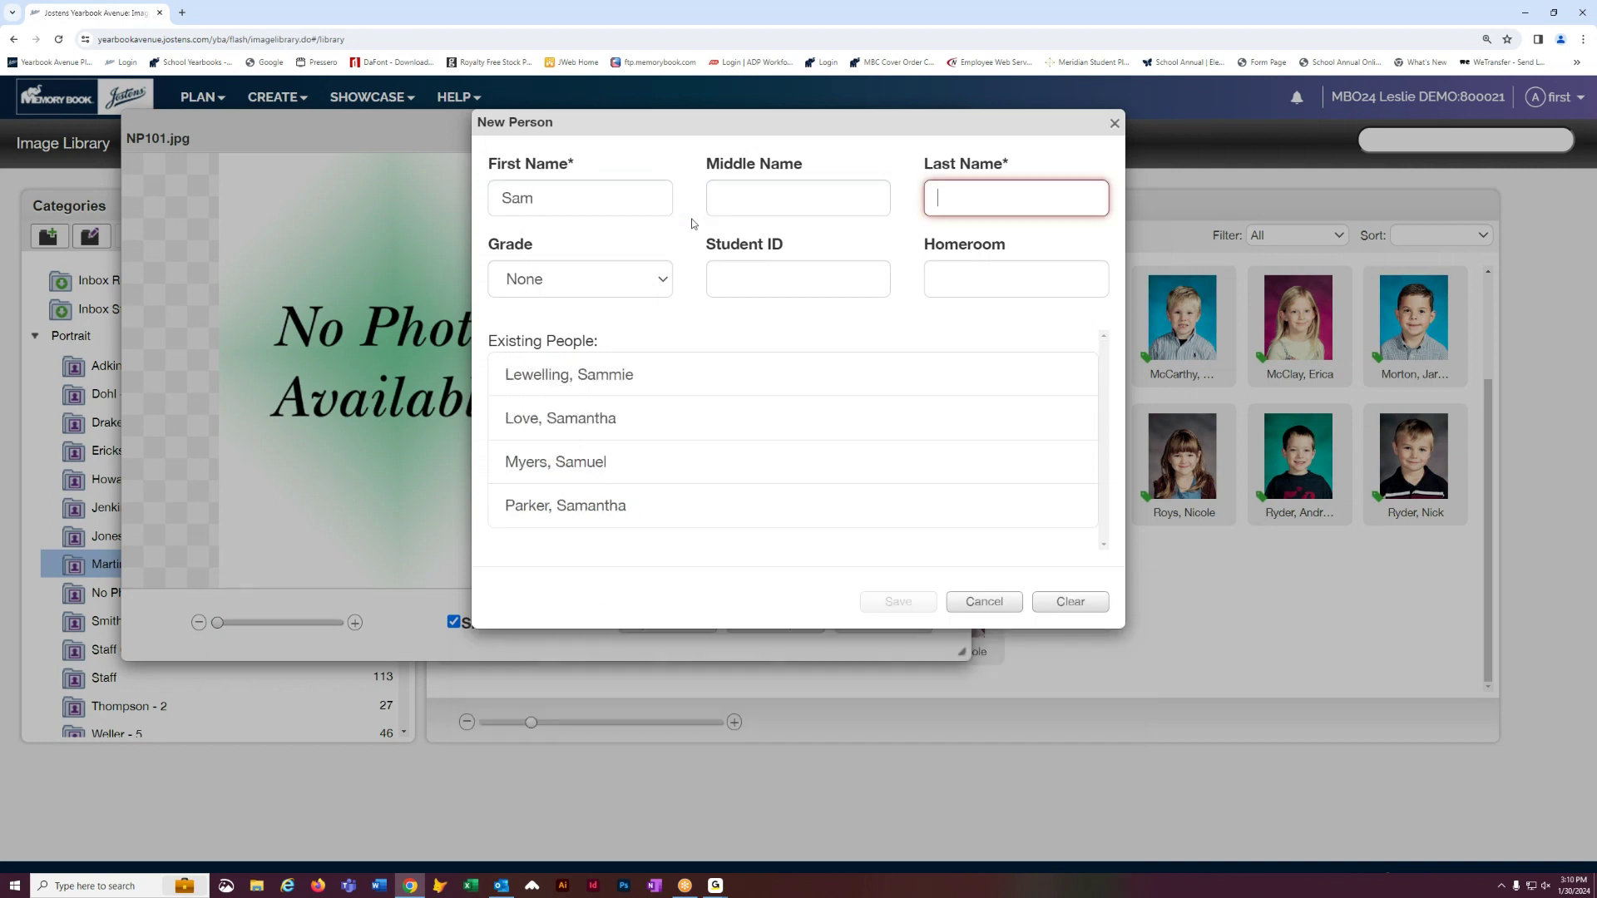
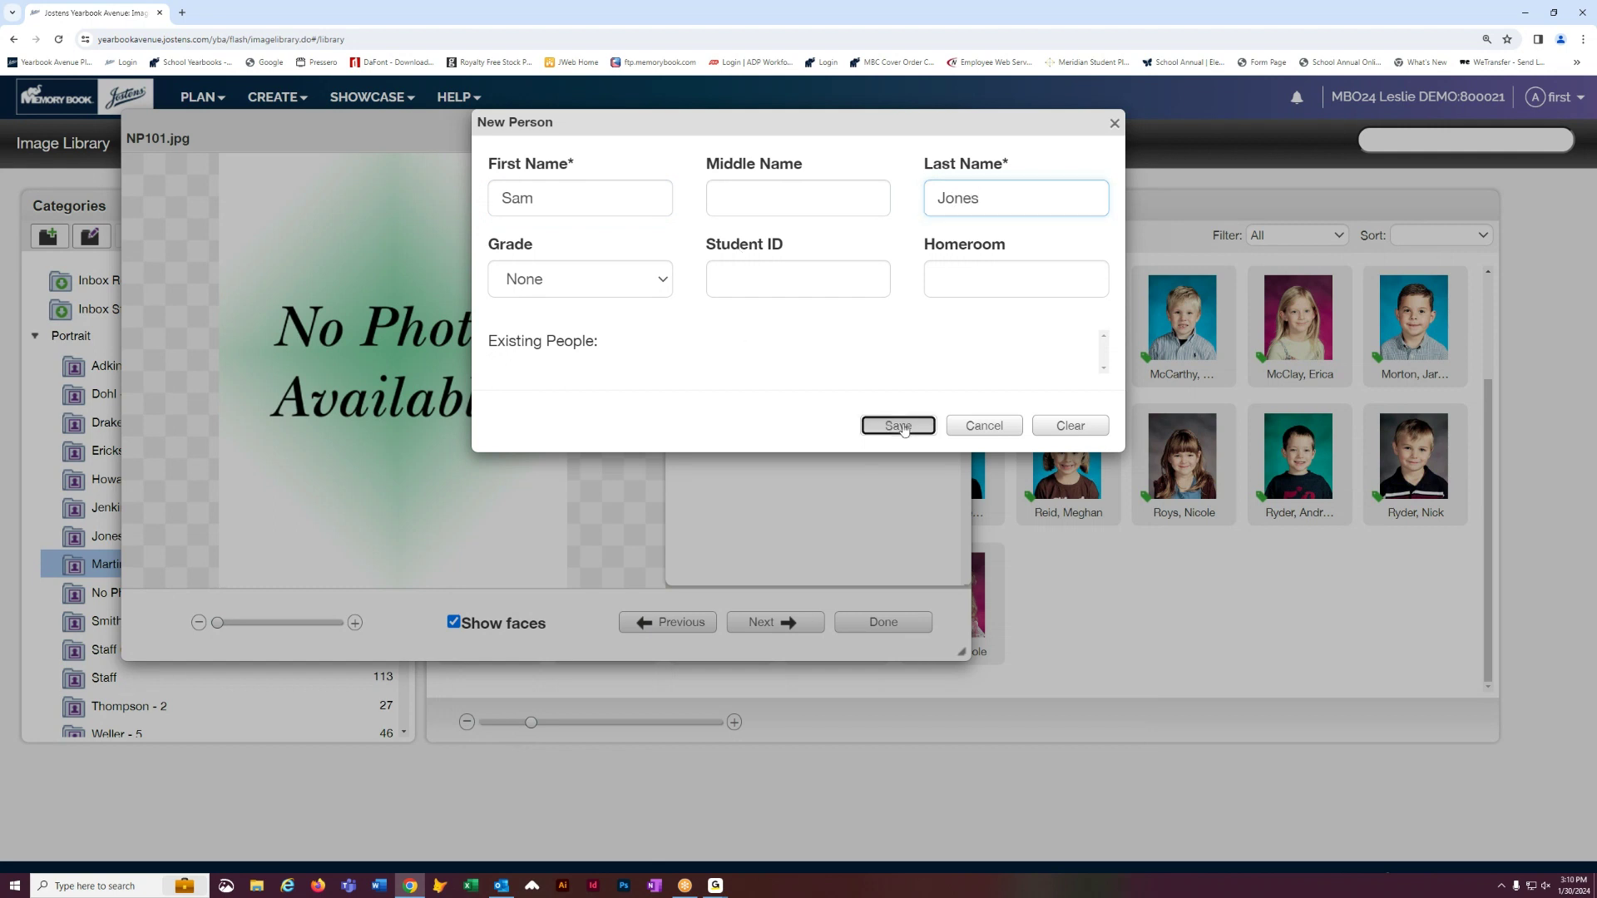
{"action": "left_click", "coordinate": [900, 426]}
{"action": "left_click", "coordinate": [883, 626]}
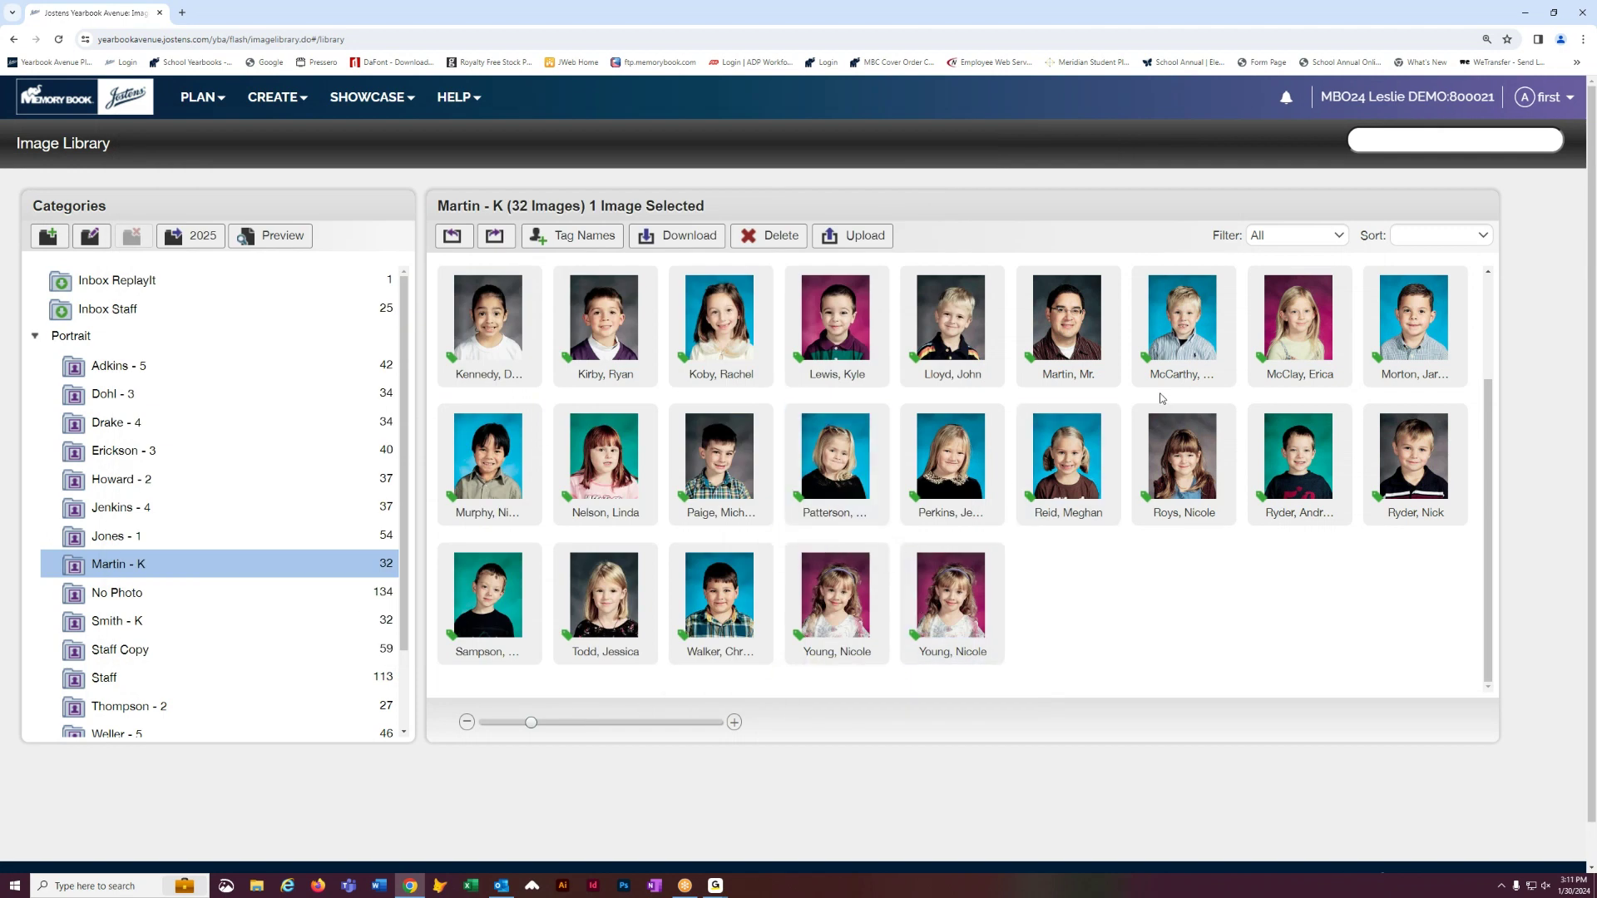
{"action": "scroll", "coordinate": [1073, 516], "scroll_direction": "down", "scroll_amount": 1}
{"action": "scroll", "coordinate": [1146, 553], "scroll_direction": "up", "scroll_amount": 2}
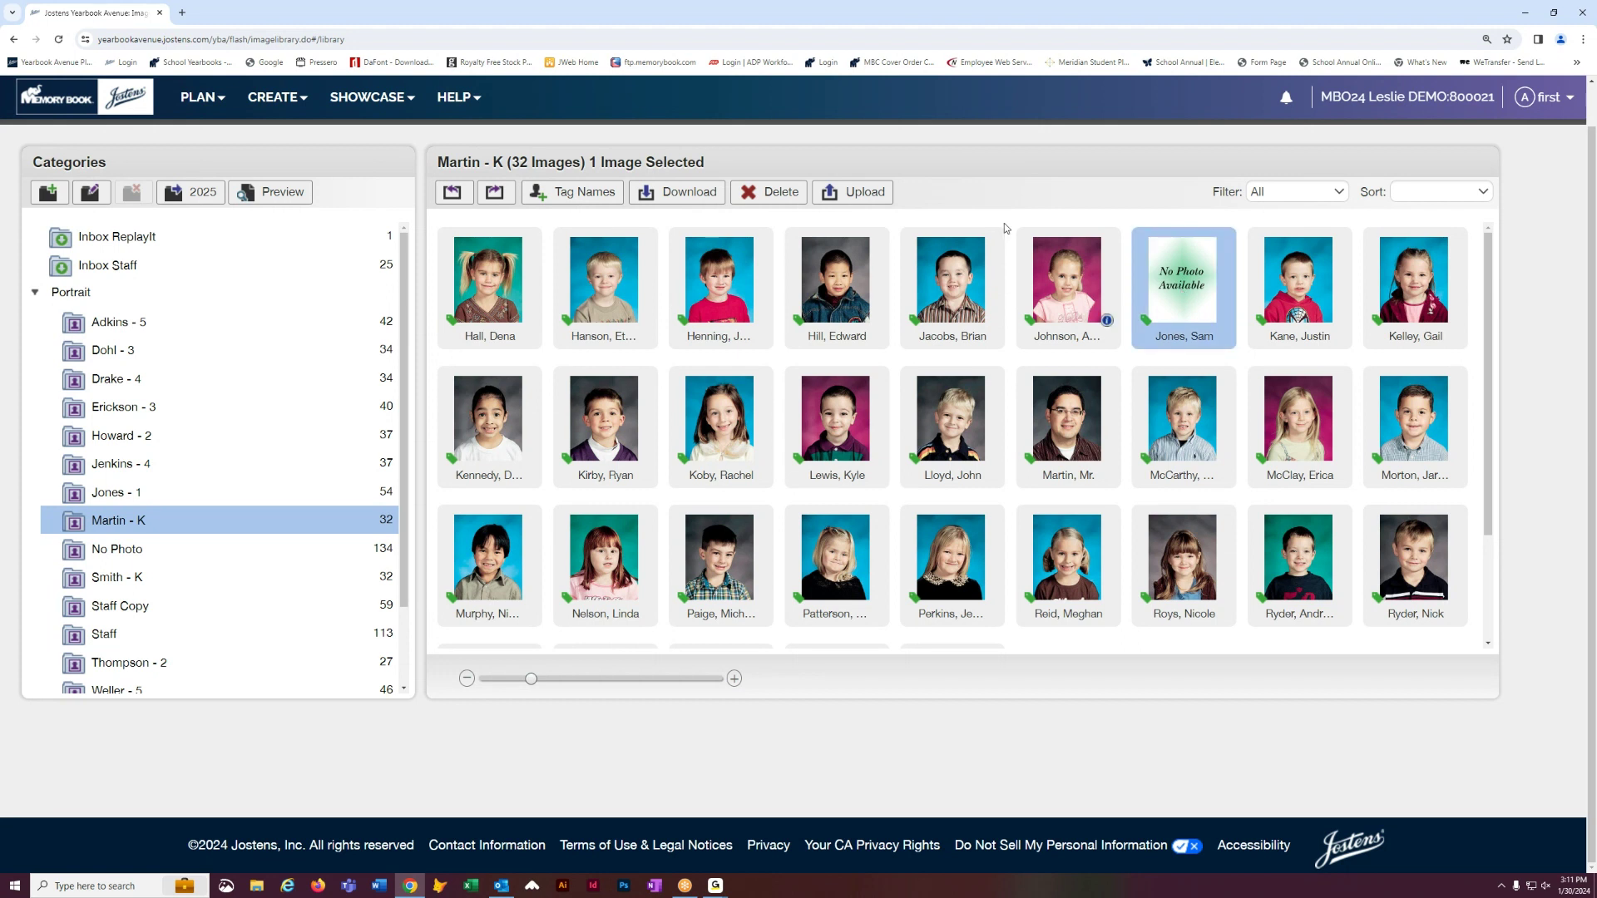
{"action": "left_click", "coordinate": [279, 109]}
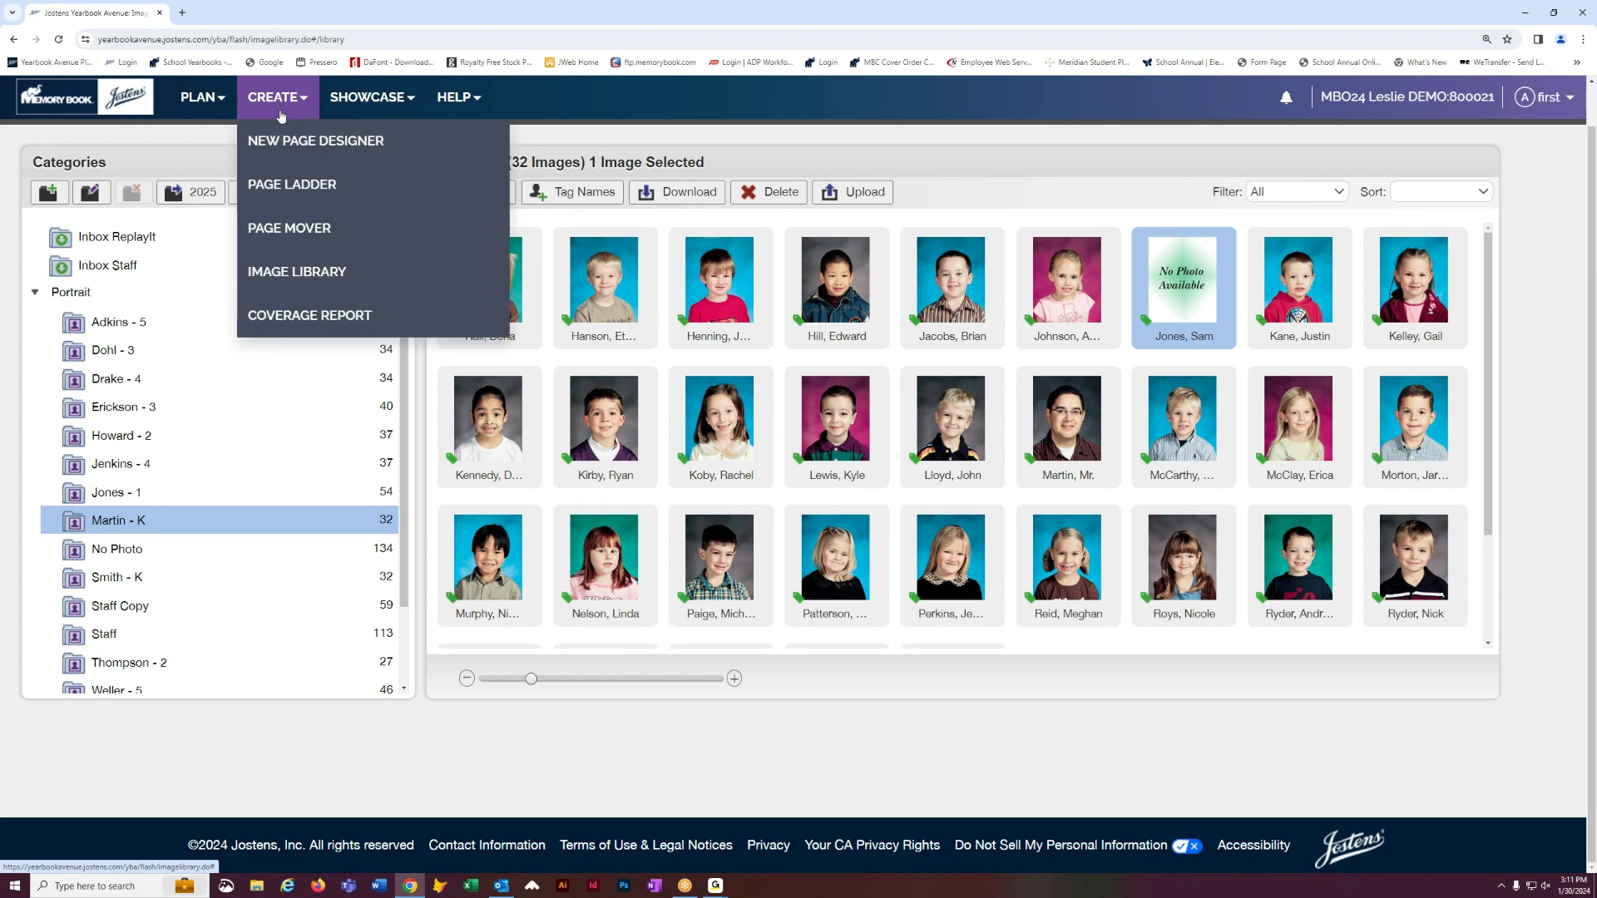
- Open the Kindergarten spread in the page designer, select the left portrait grid, and show Flow settings
{"action": "left_click", "coordinate": [279, 143]}
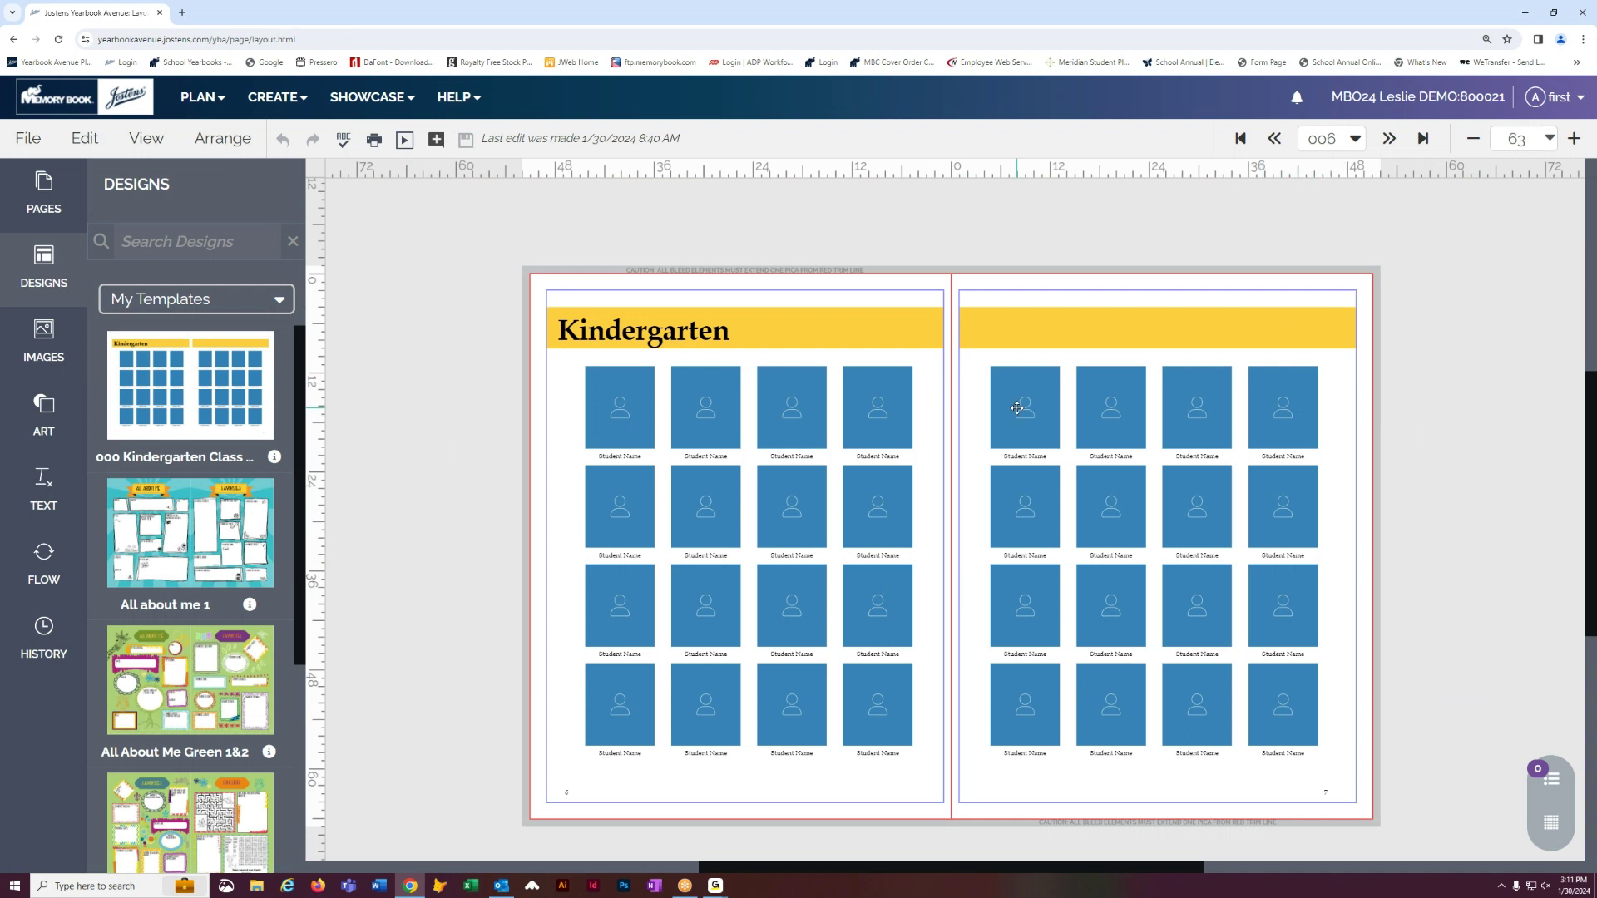
{"action": "left_click", "coordinate": [707, 411]}
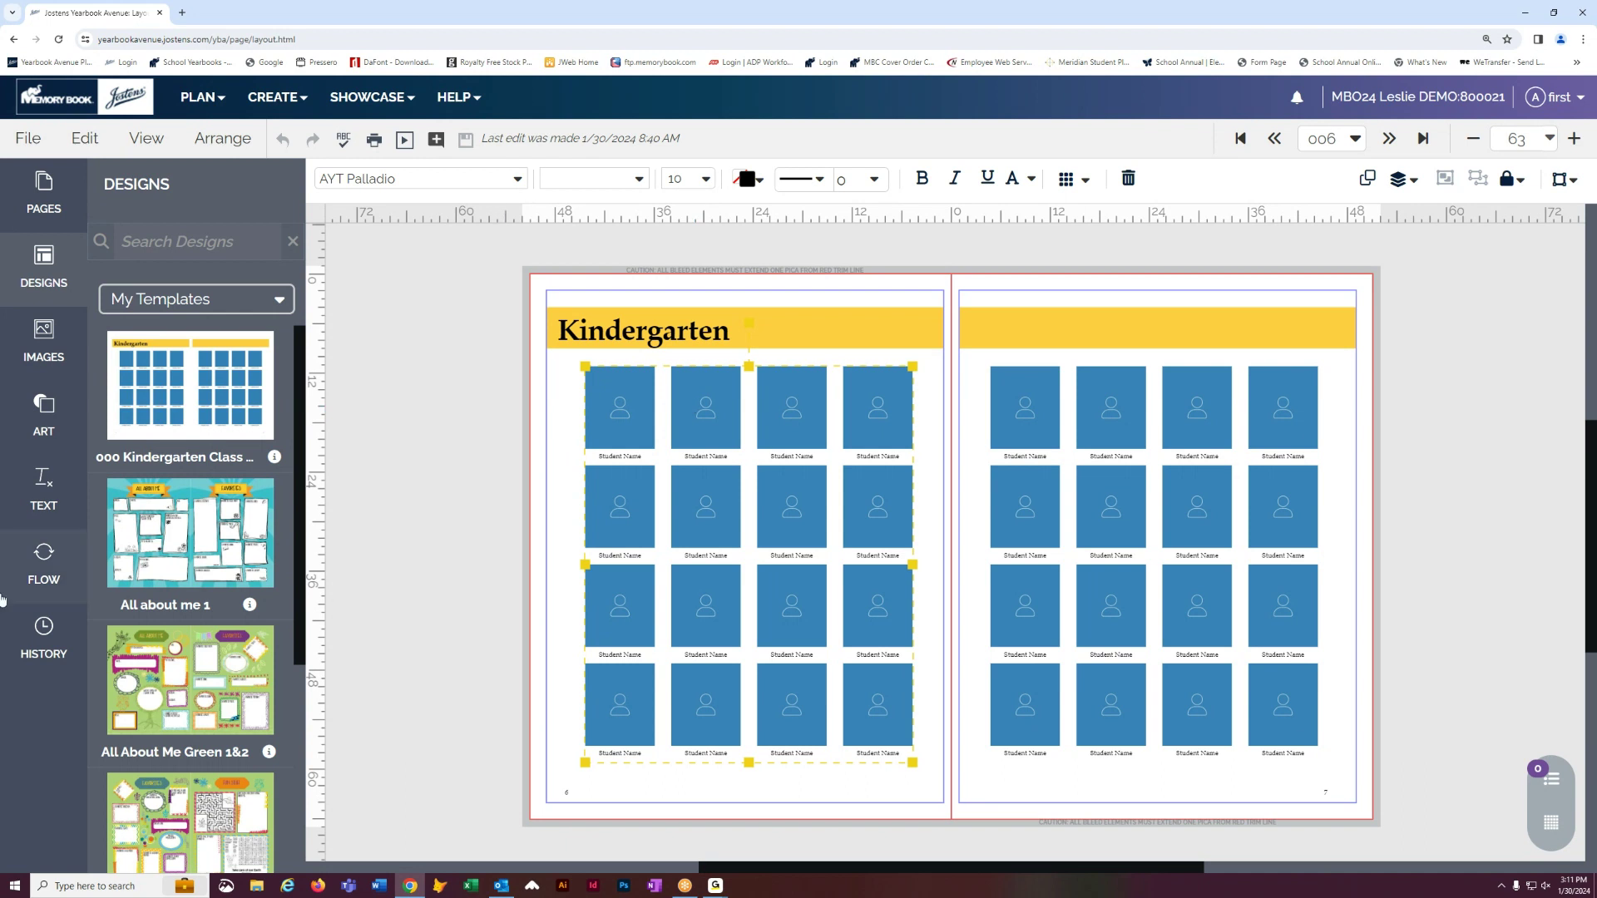
{"action": "left_click", "coordinate": [38, 566]}
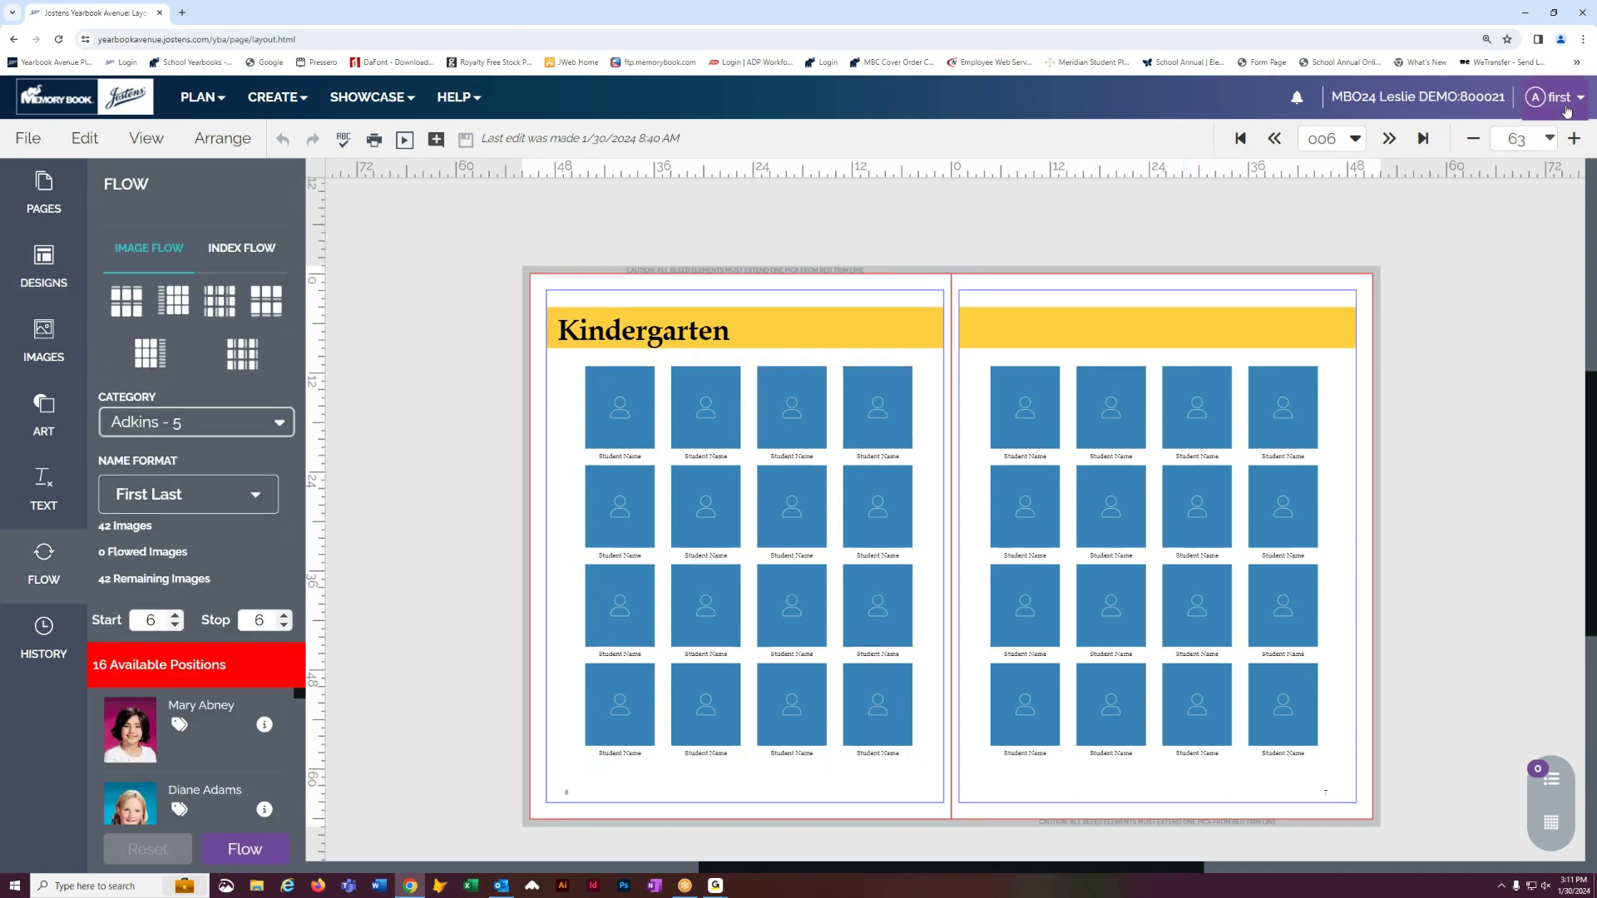
- Lower the browser page zoom to 125%
{"action": "left_click", "coordinate": [1583, 39]}
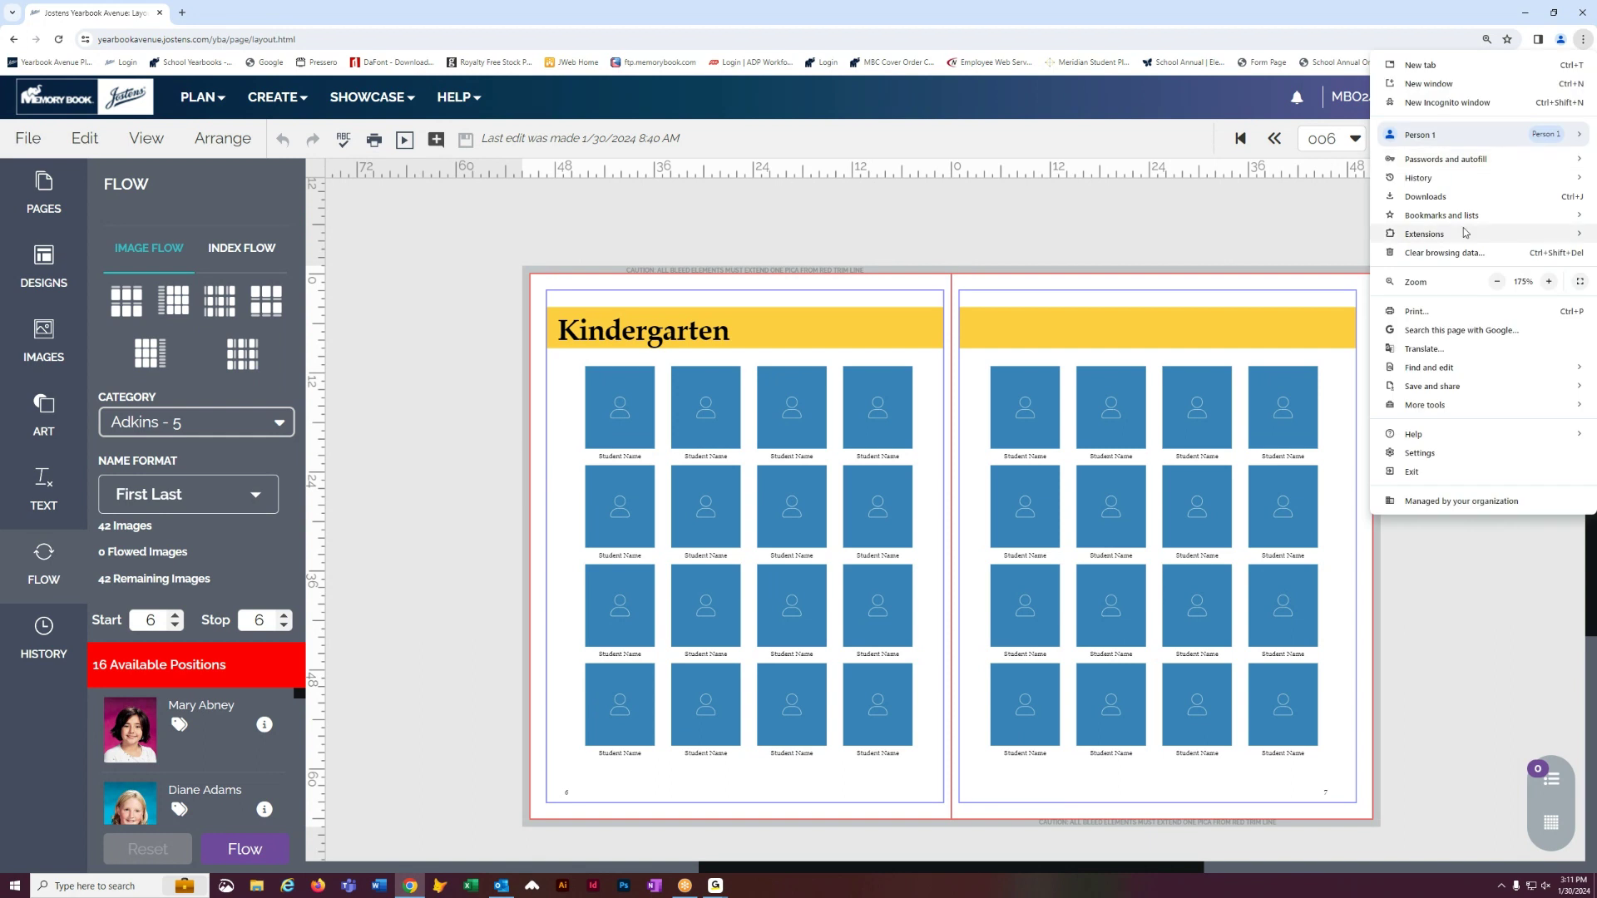
{"action": "left_click", "coordinate": [1497, 282]}
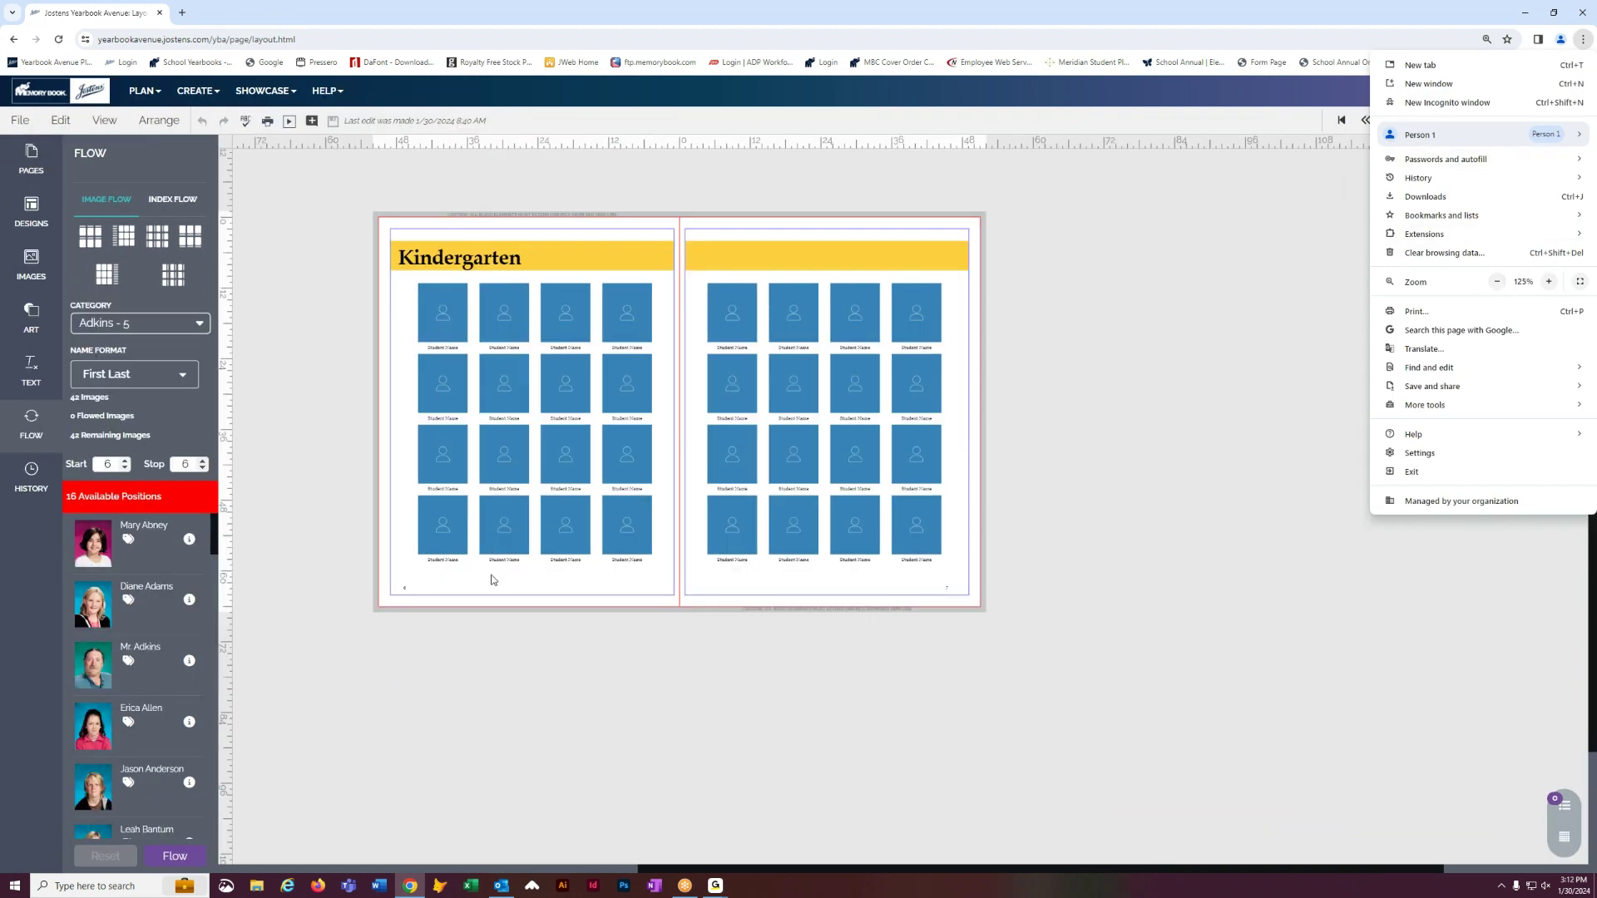
{"action": "left_click", "coordinate": [29, 433]}
{"action": "left_click", "coordinate": [30, 435]}
{"action": "left_click", "coordinate": [30, 435]}
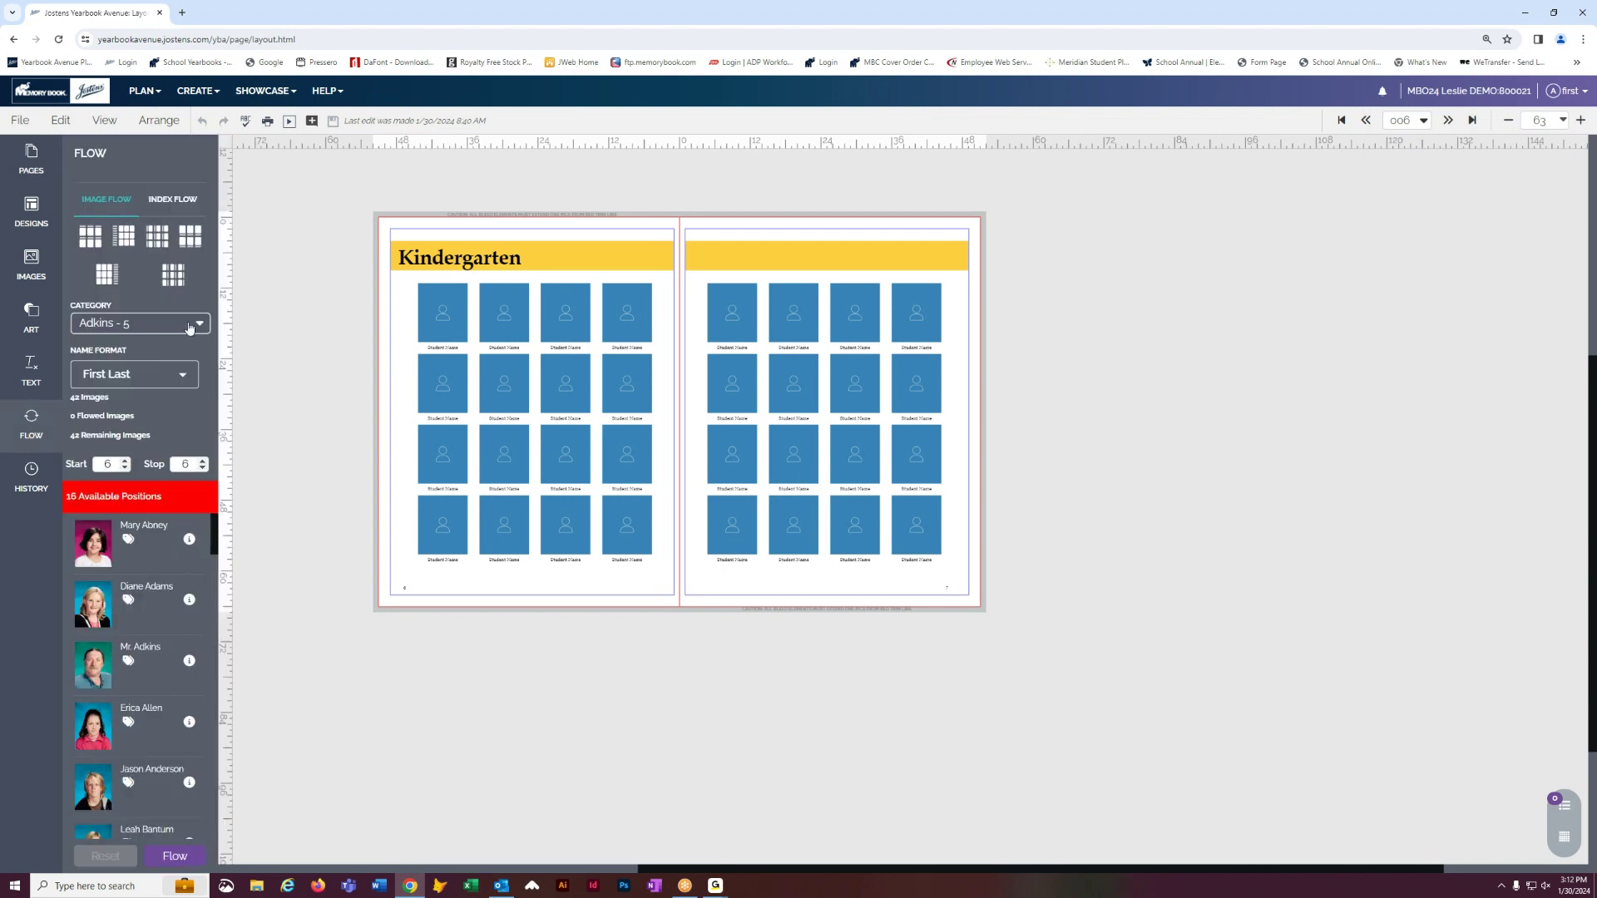
{"action": "left_click", "coordinate": [188, 327]}
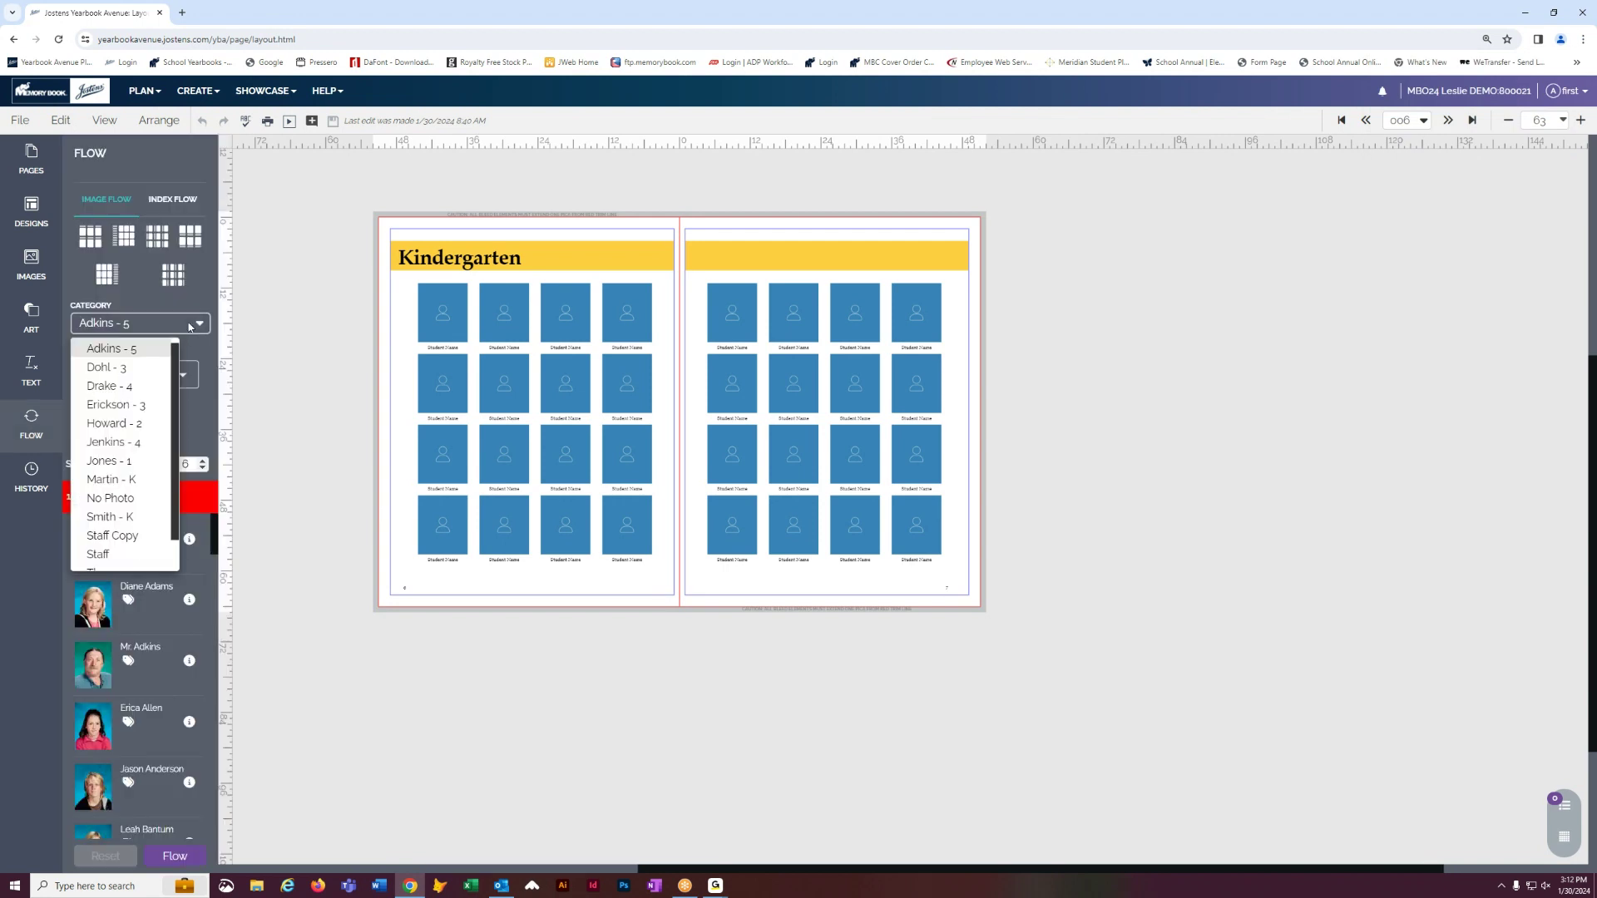
{"action": "left_click", "coordinate": [111, 480]}
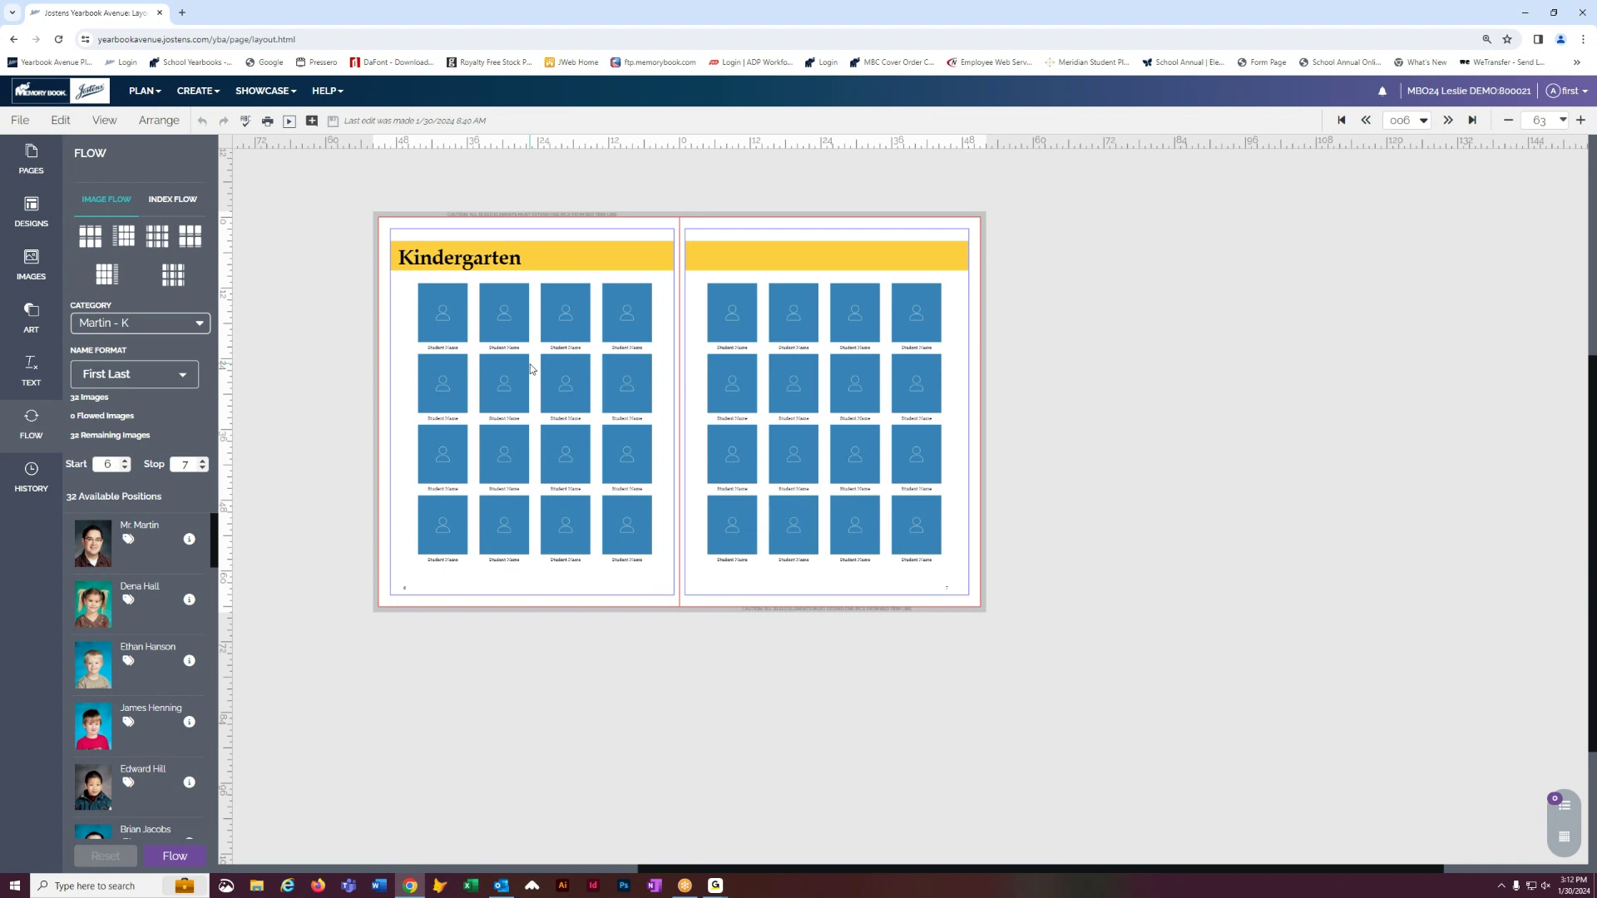
{"action": "left_click", "coordinate": [1582, 123]}
{"action": "left_click", "coordinate": [1581, 122]}
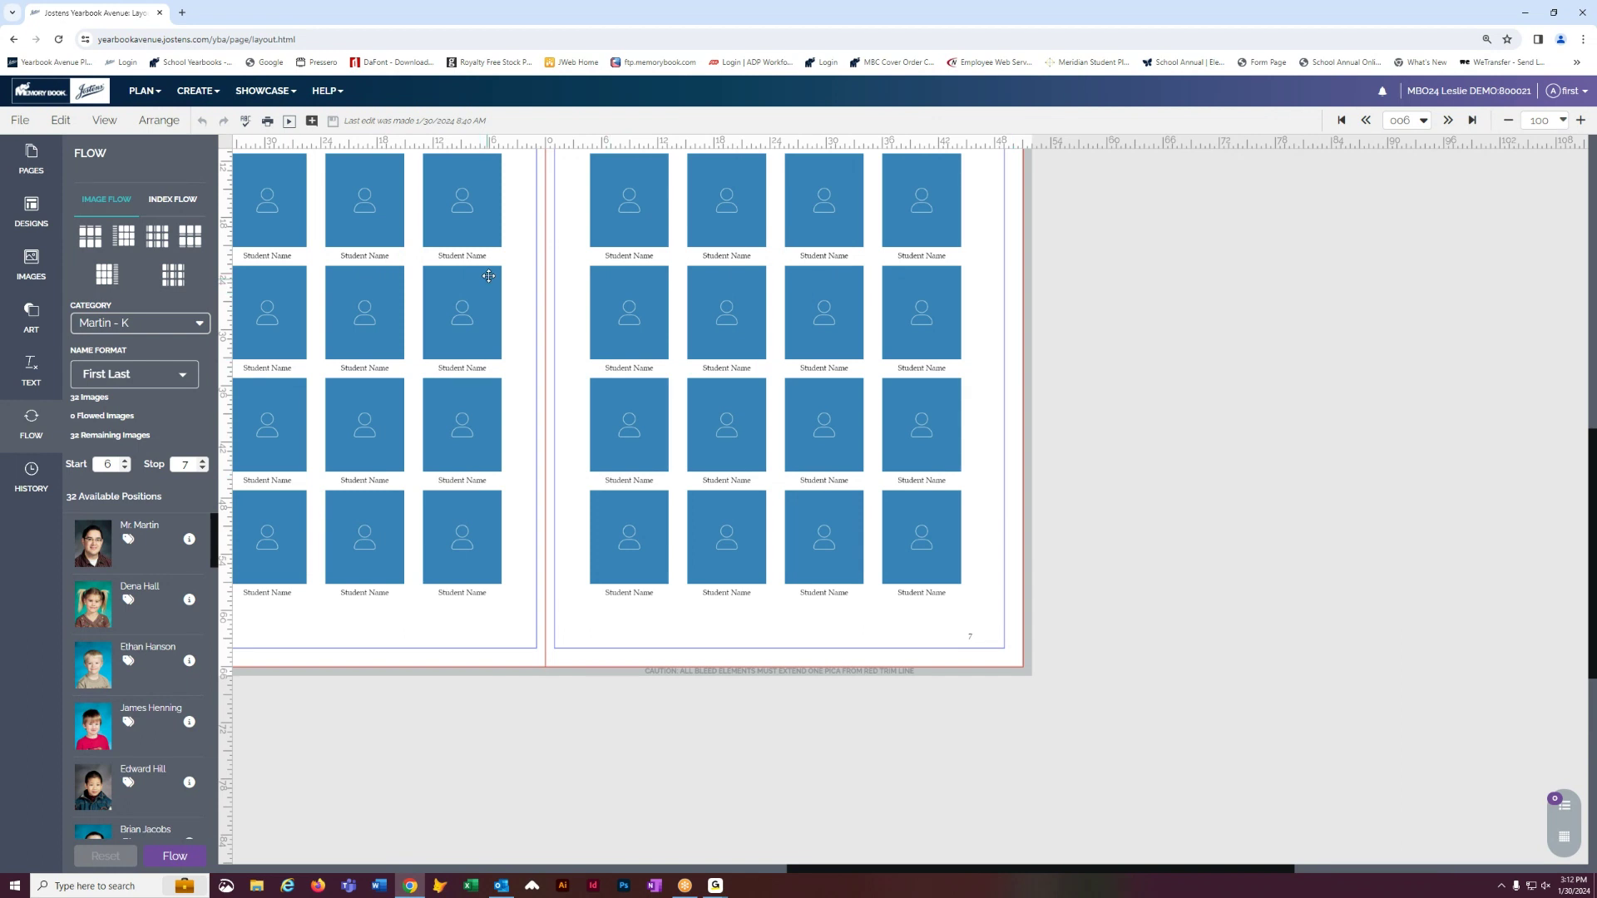
{"action": "left_click_drag", "start_coordinate": [489, 245], "coordinate": [702, 385]}
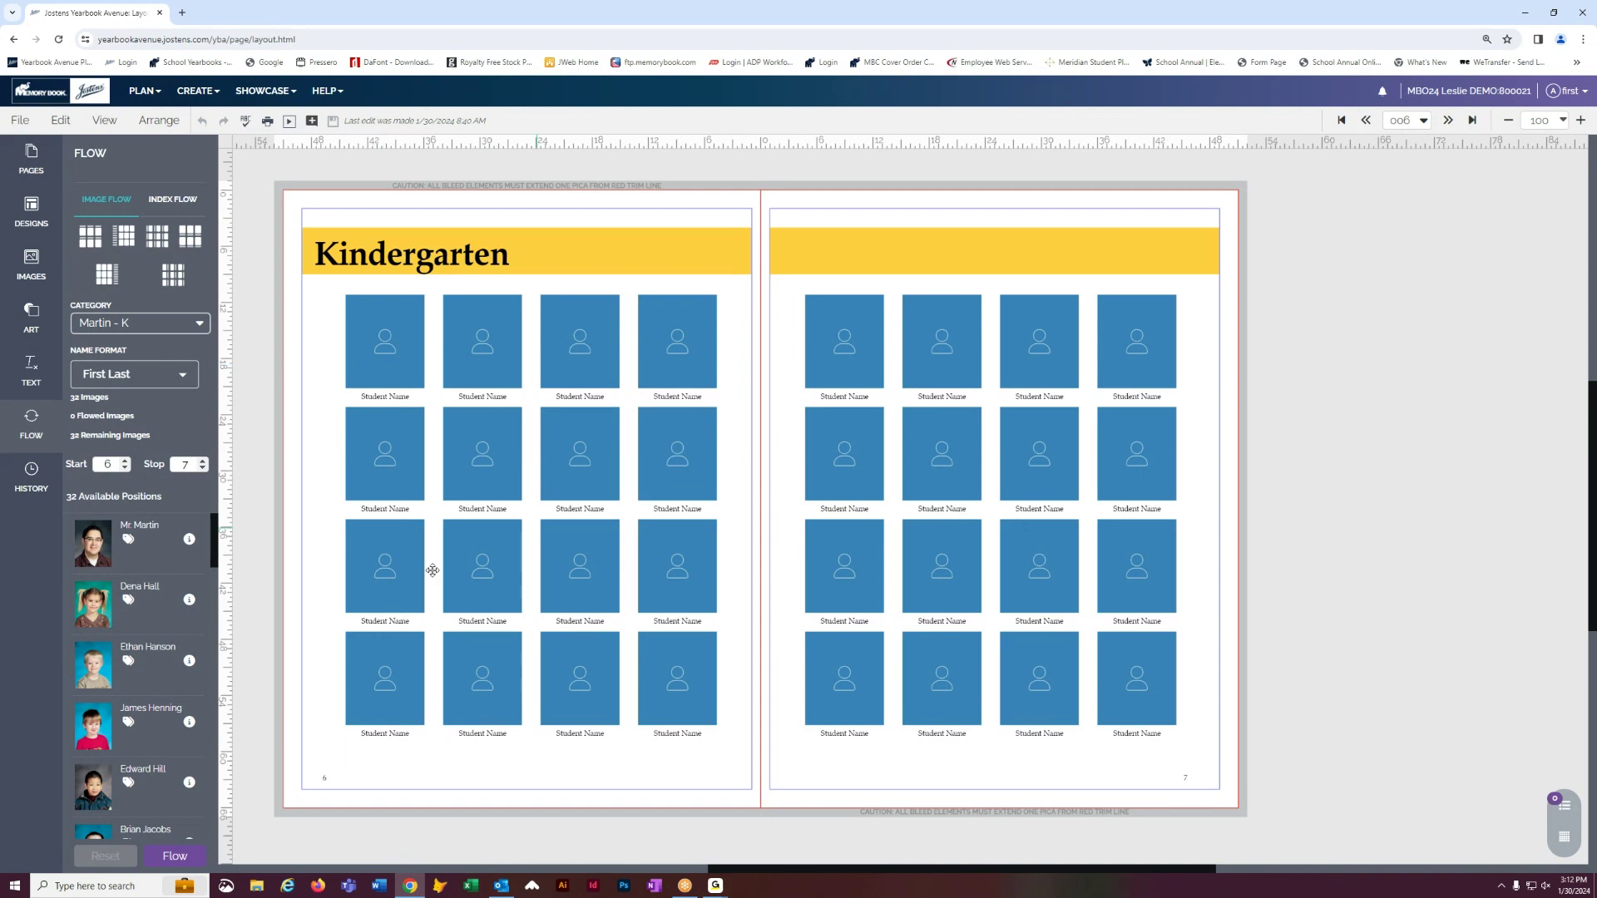
{"action": "left_click", "coordinate": [175, 857]}
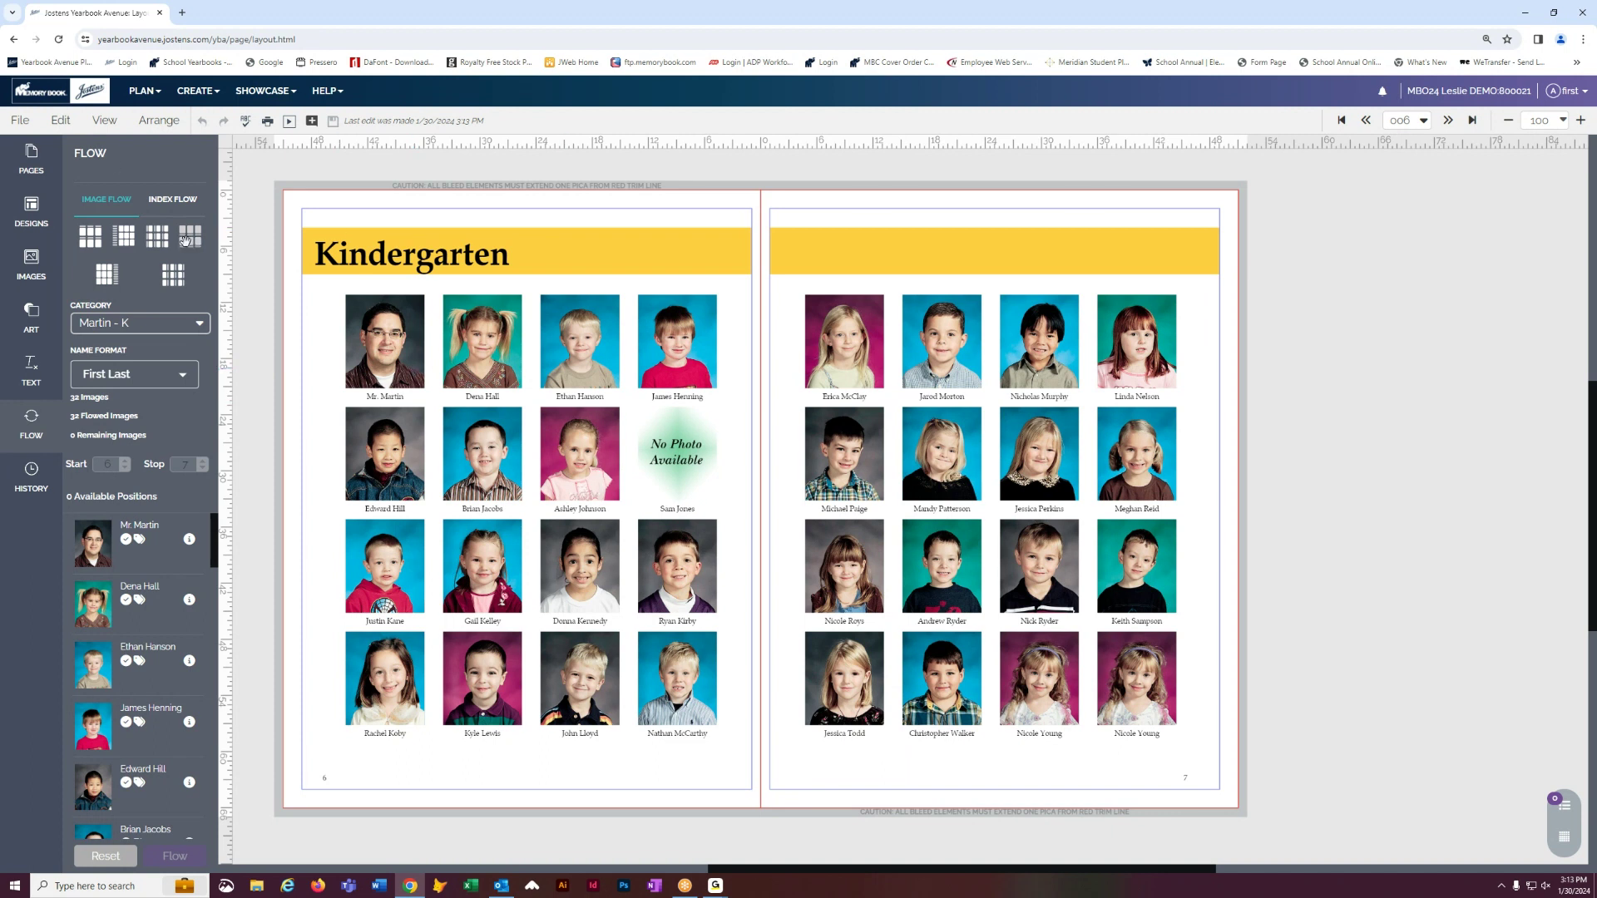
{"action": "left_click", "coordinate": [100, 858]}
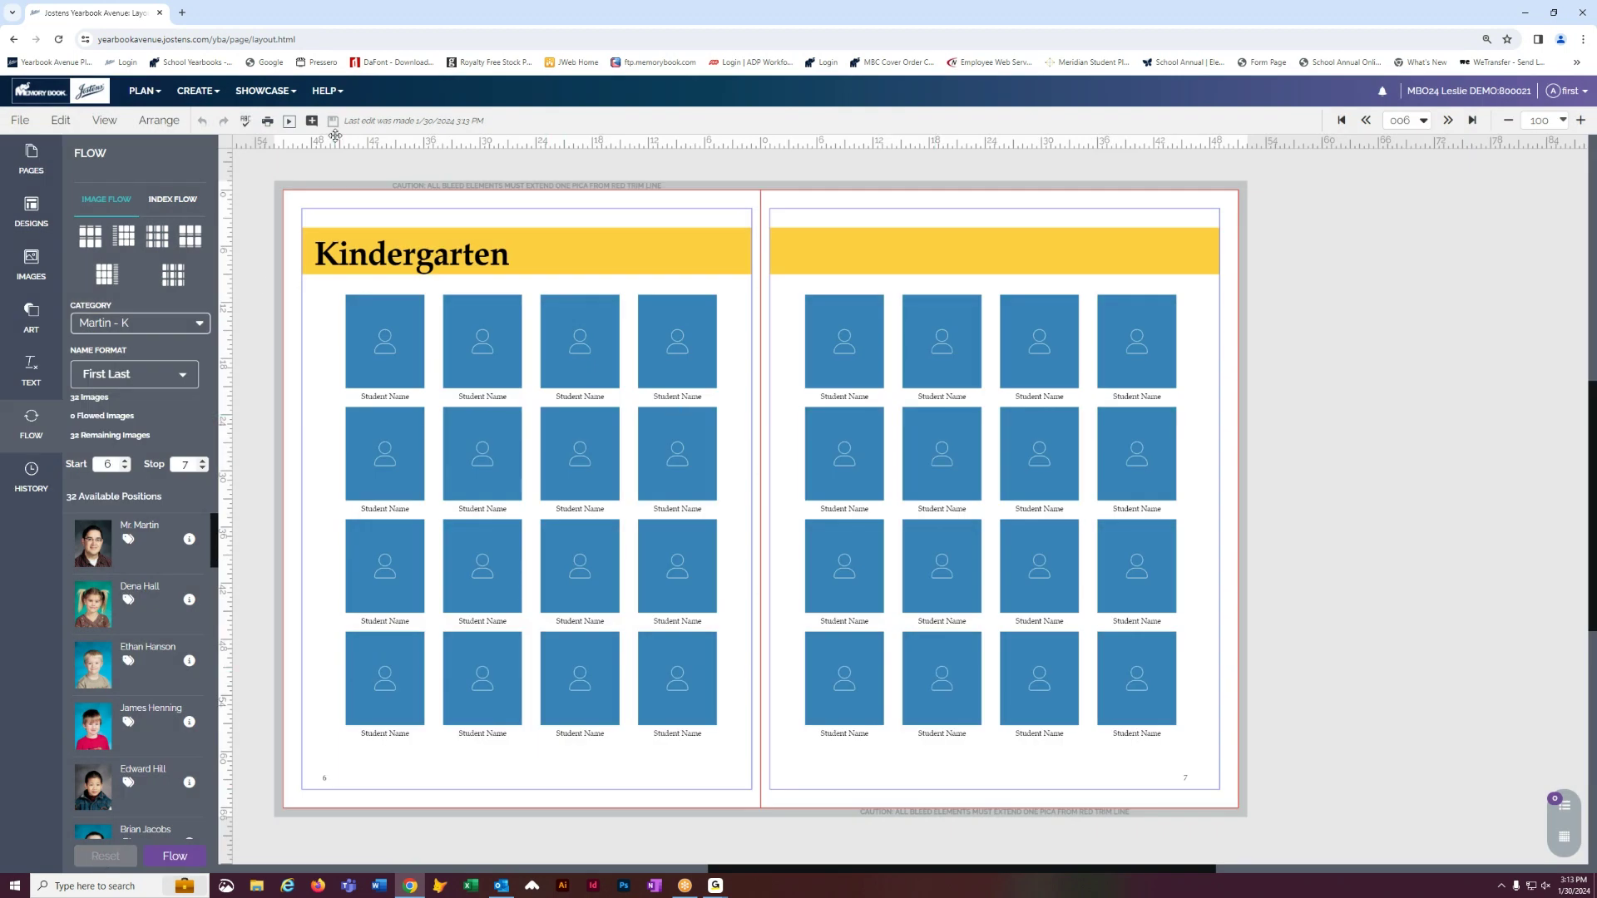
- Open the Image Library and dismiss the welcome notice
{"action": "left_click", "coordinate": [198, 91]}
{"action": "left_click", "coordinate": [210, 215]}
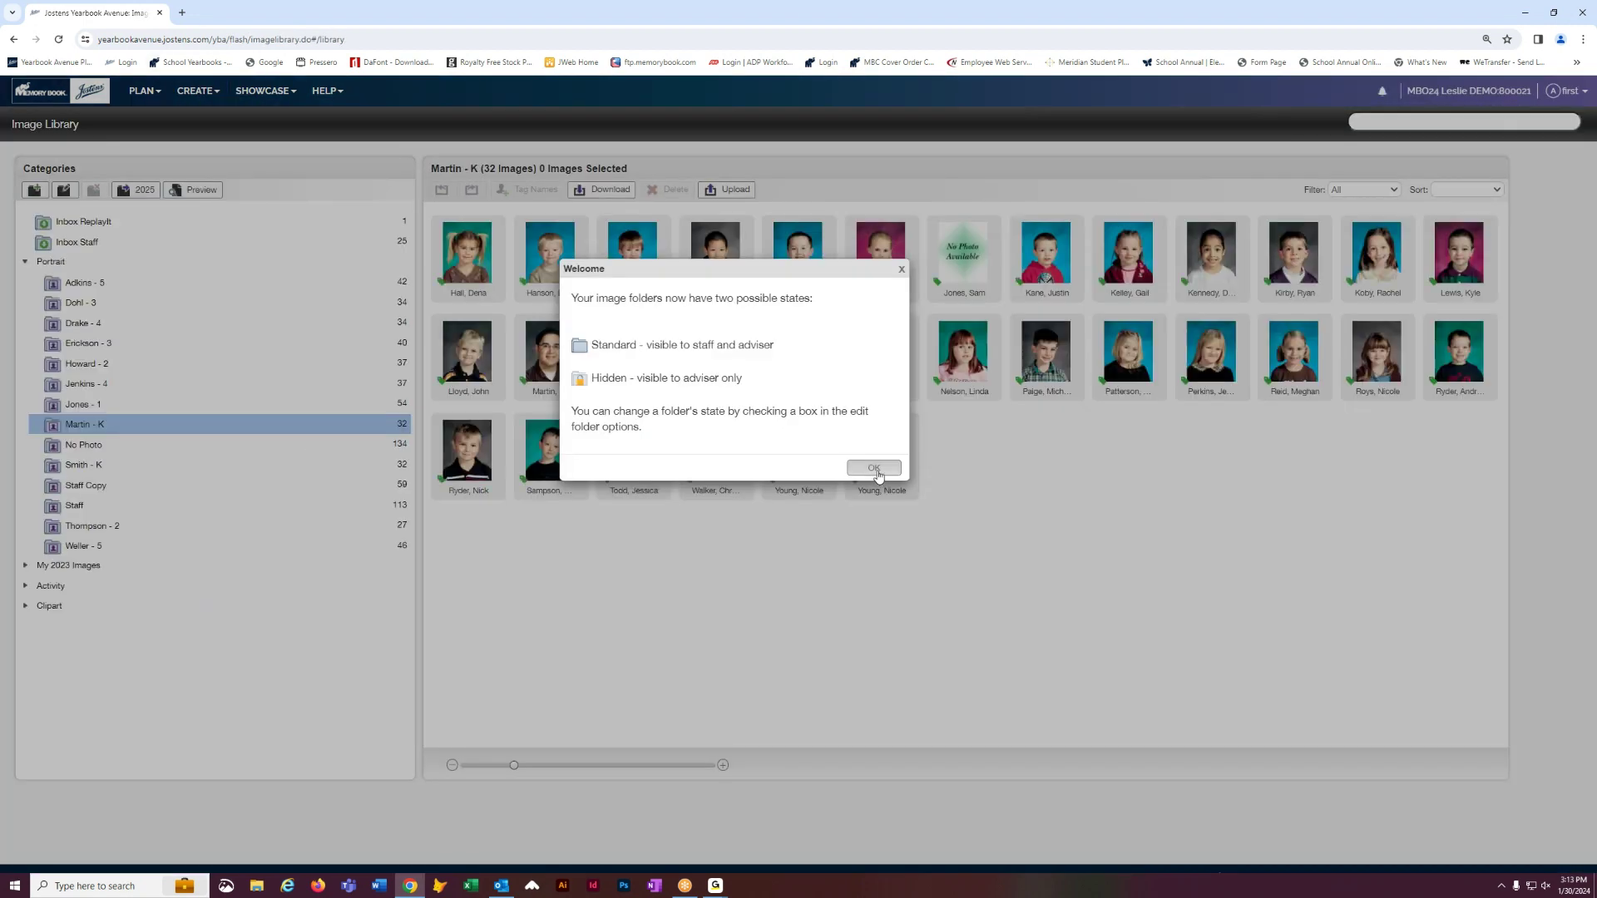
{"action": "left_click", "coordinate": [875, 464]}
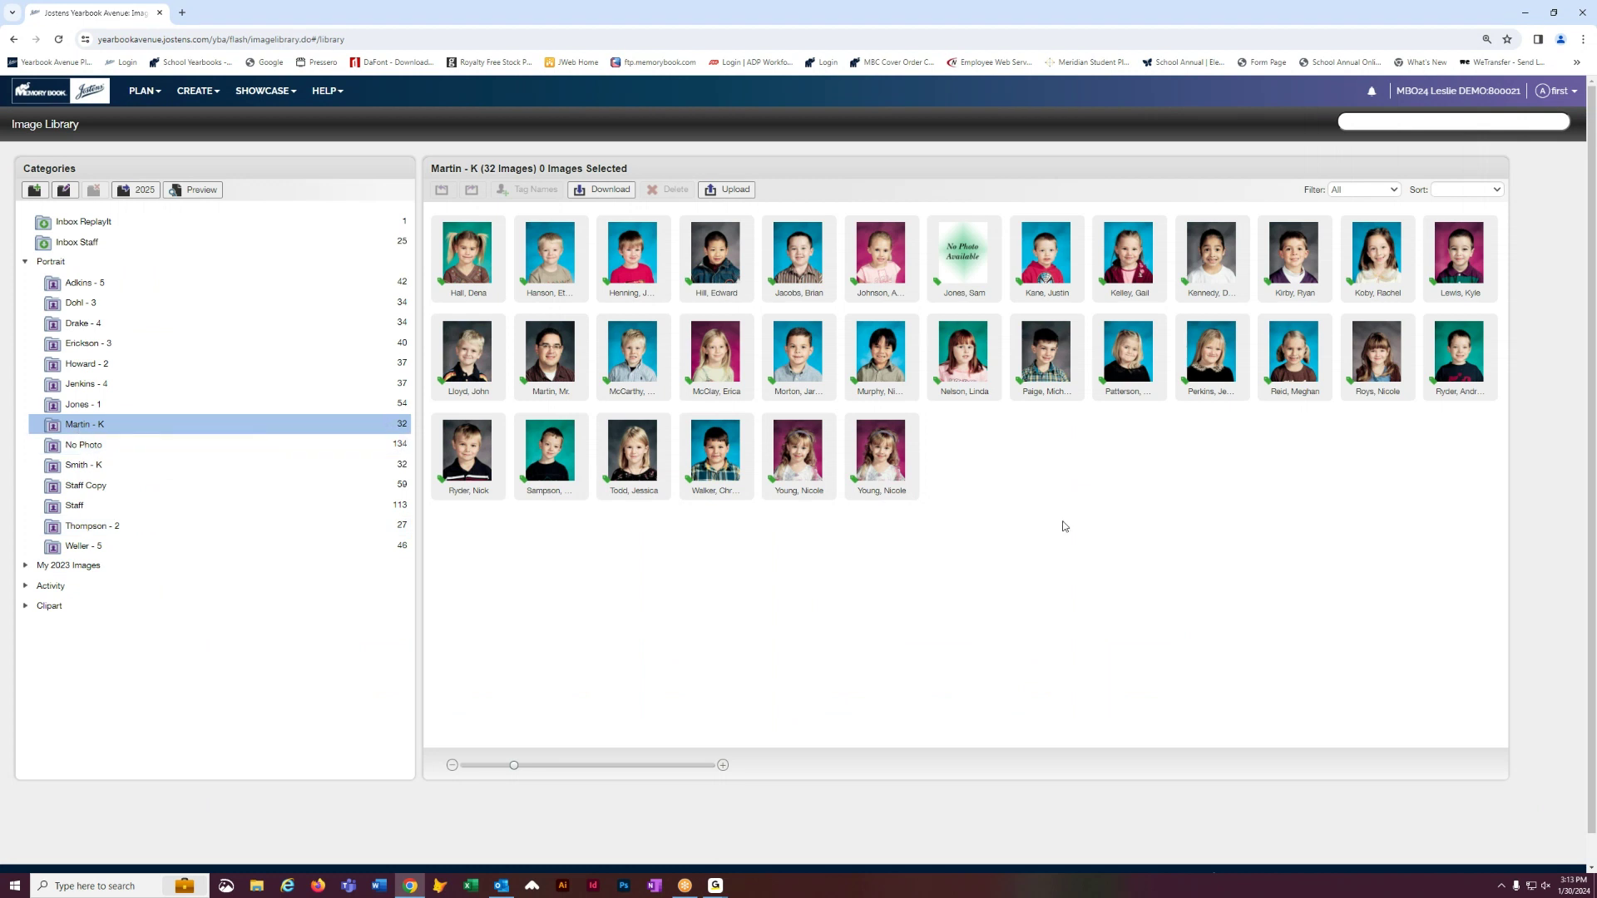
- Set the duplicate portrait 7069.jpg in Martin - K to Don't Use Portrait and apply
{"action": "left_click", "coordinate": [910, 482]}
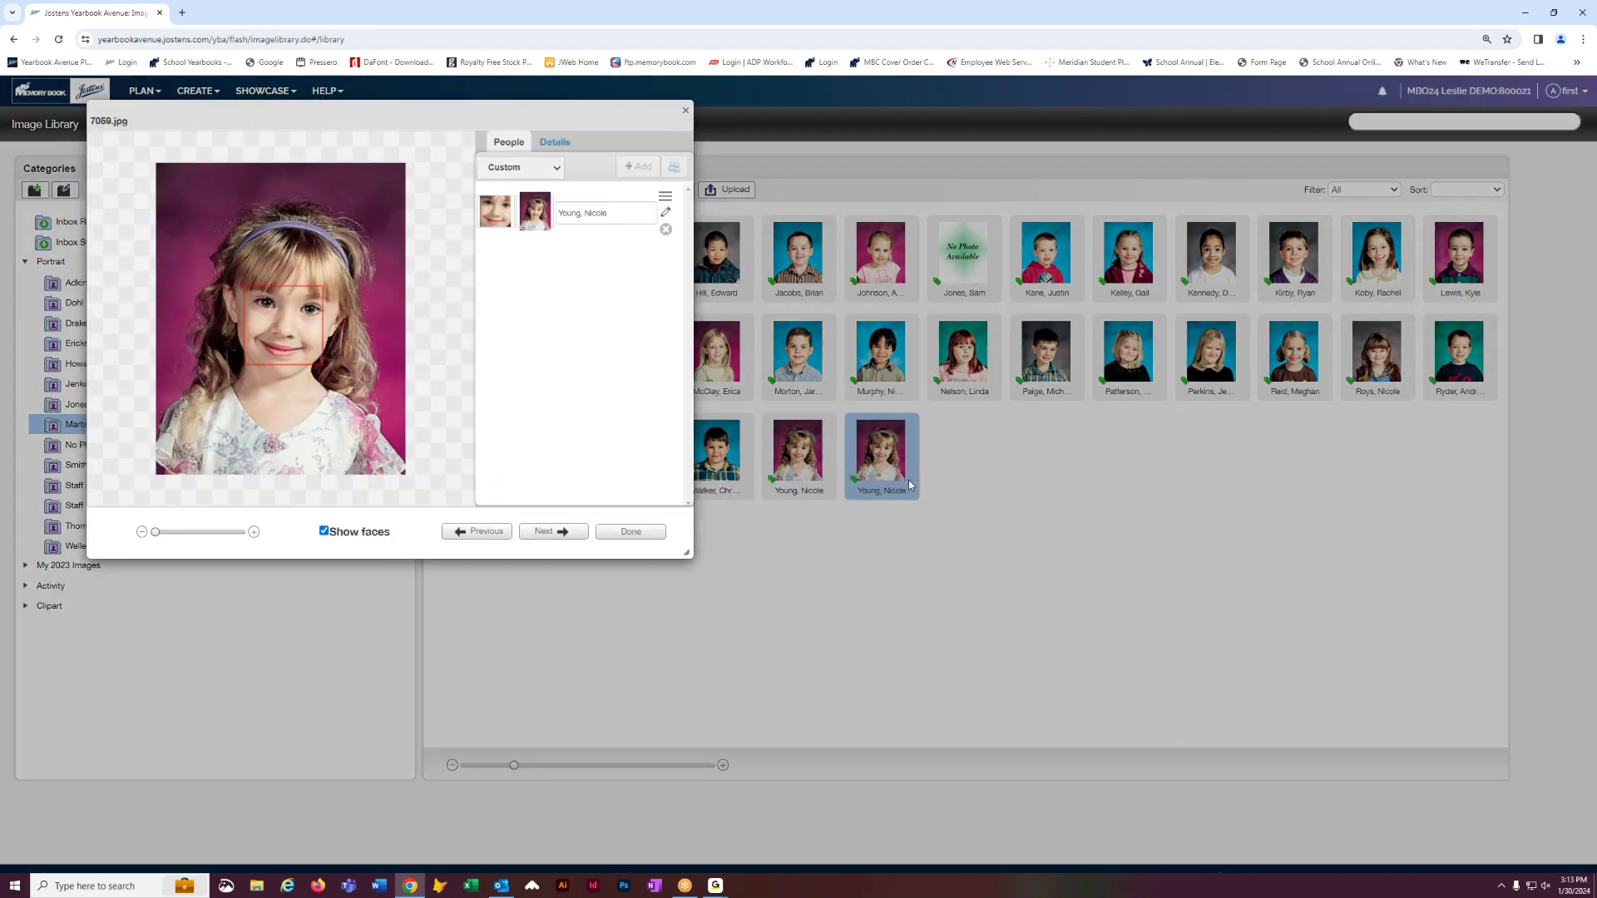
{"action": "left_click", "coordinate": [563, 140]}
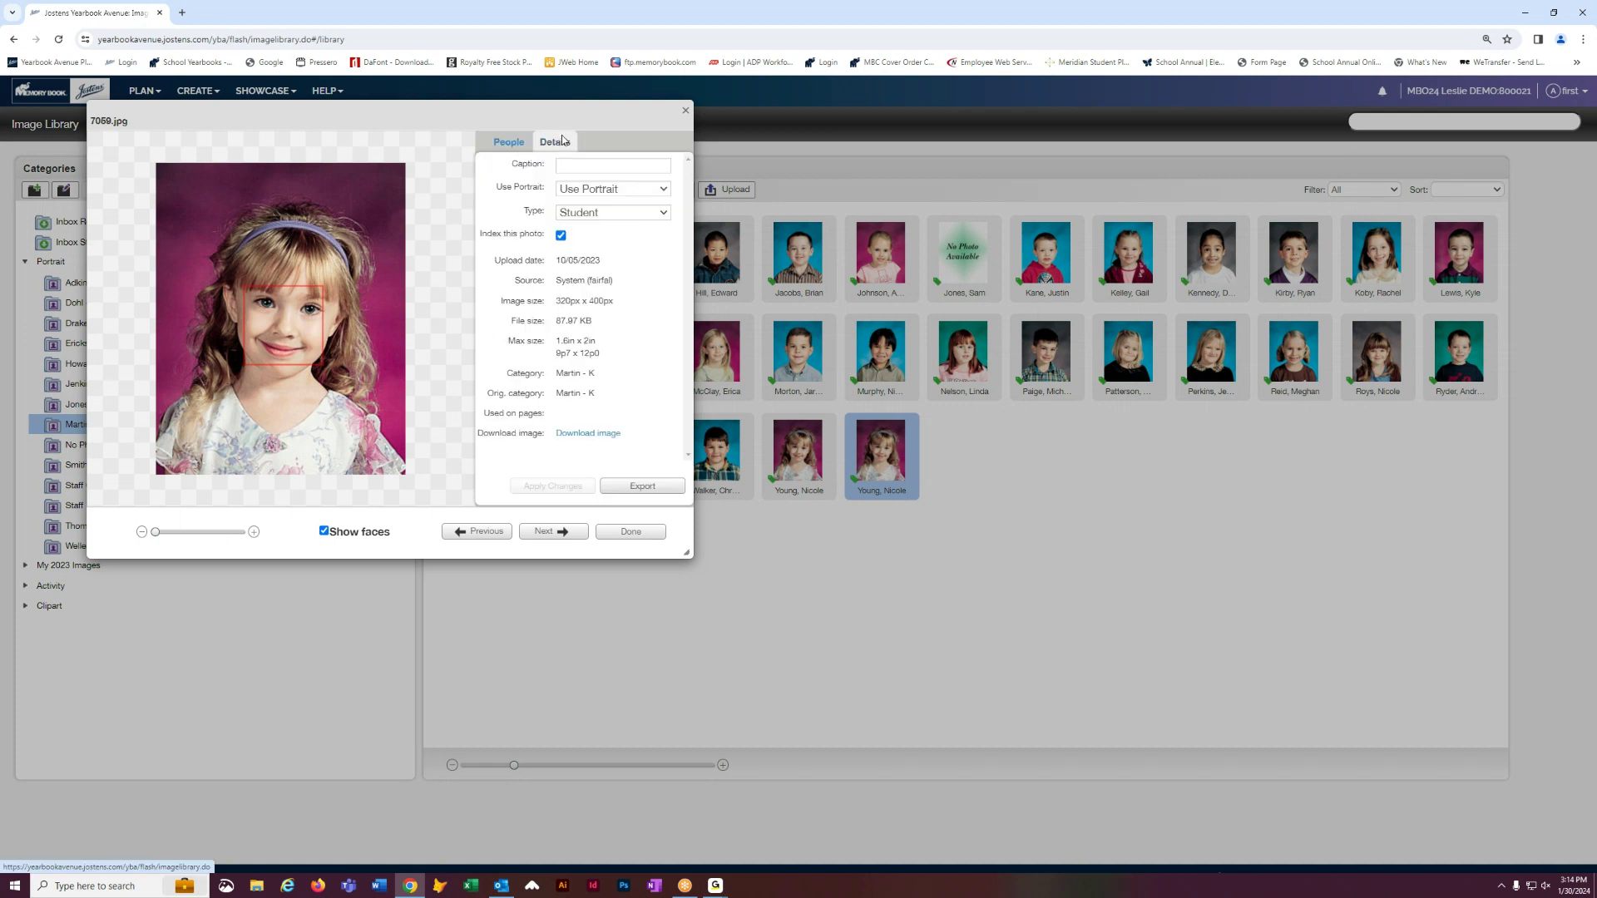
{"action": "left_click", "coordinate": [666, 190]}
{"action": "left_click", "coordinate": [622, 218]}
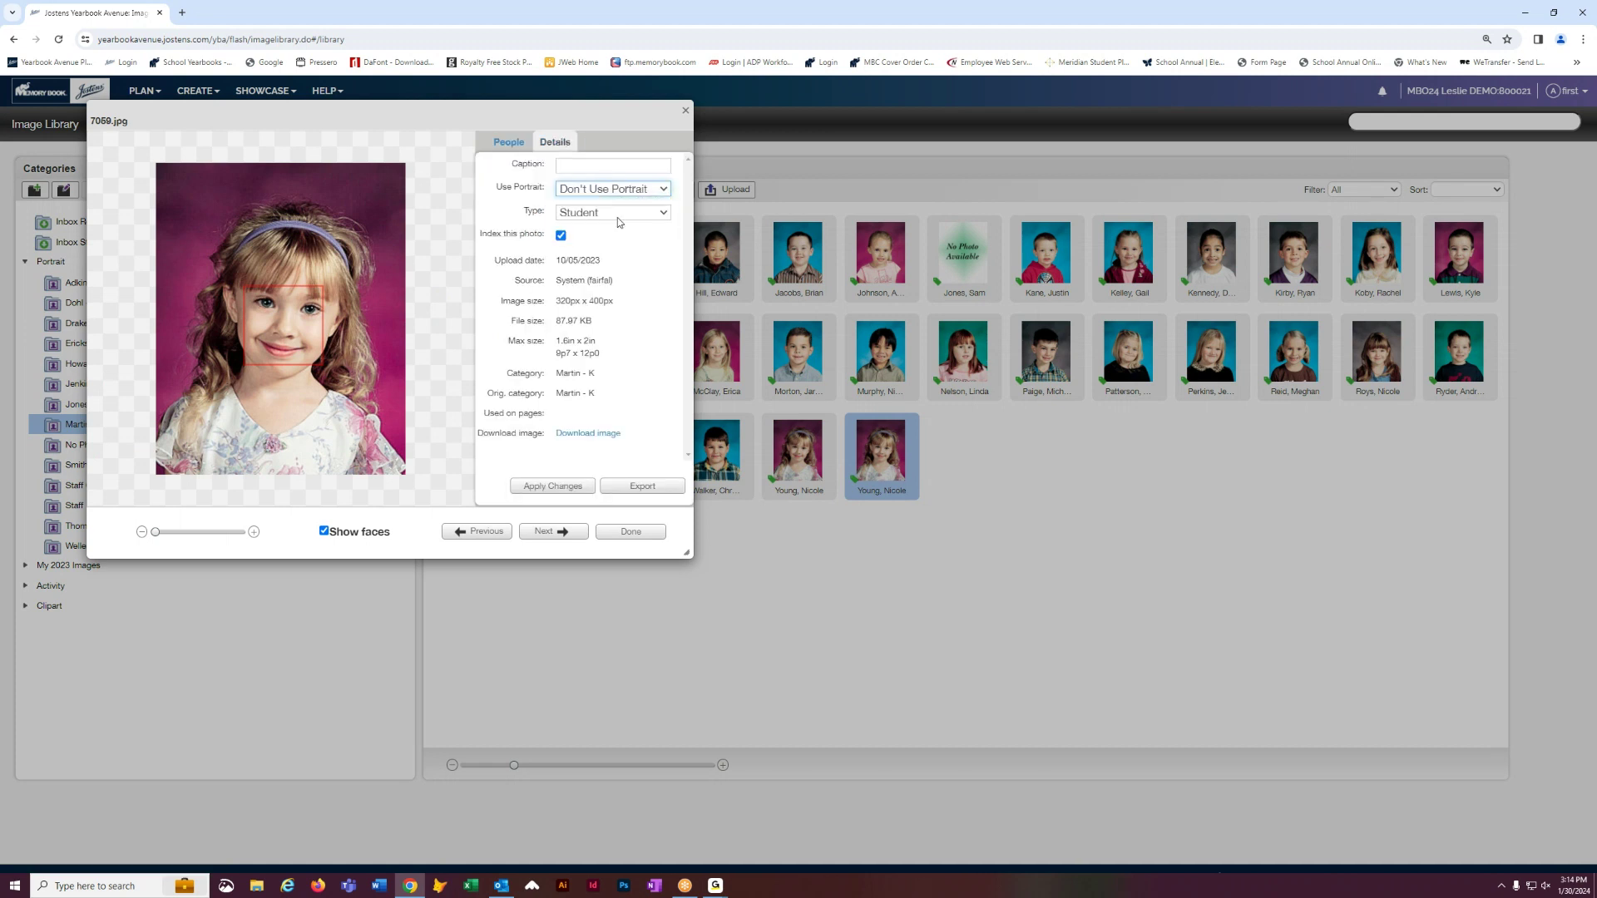
{"action": "left_click", "coordinate": [540, 495]}
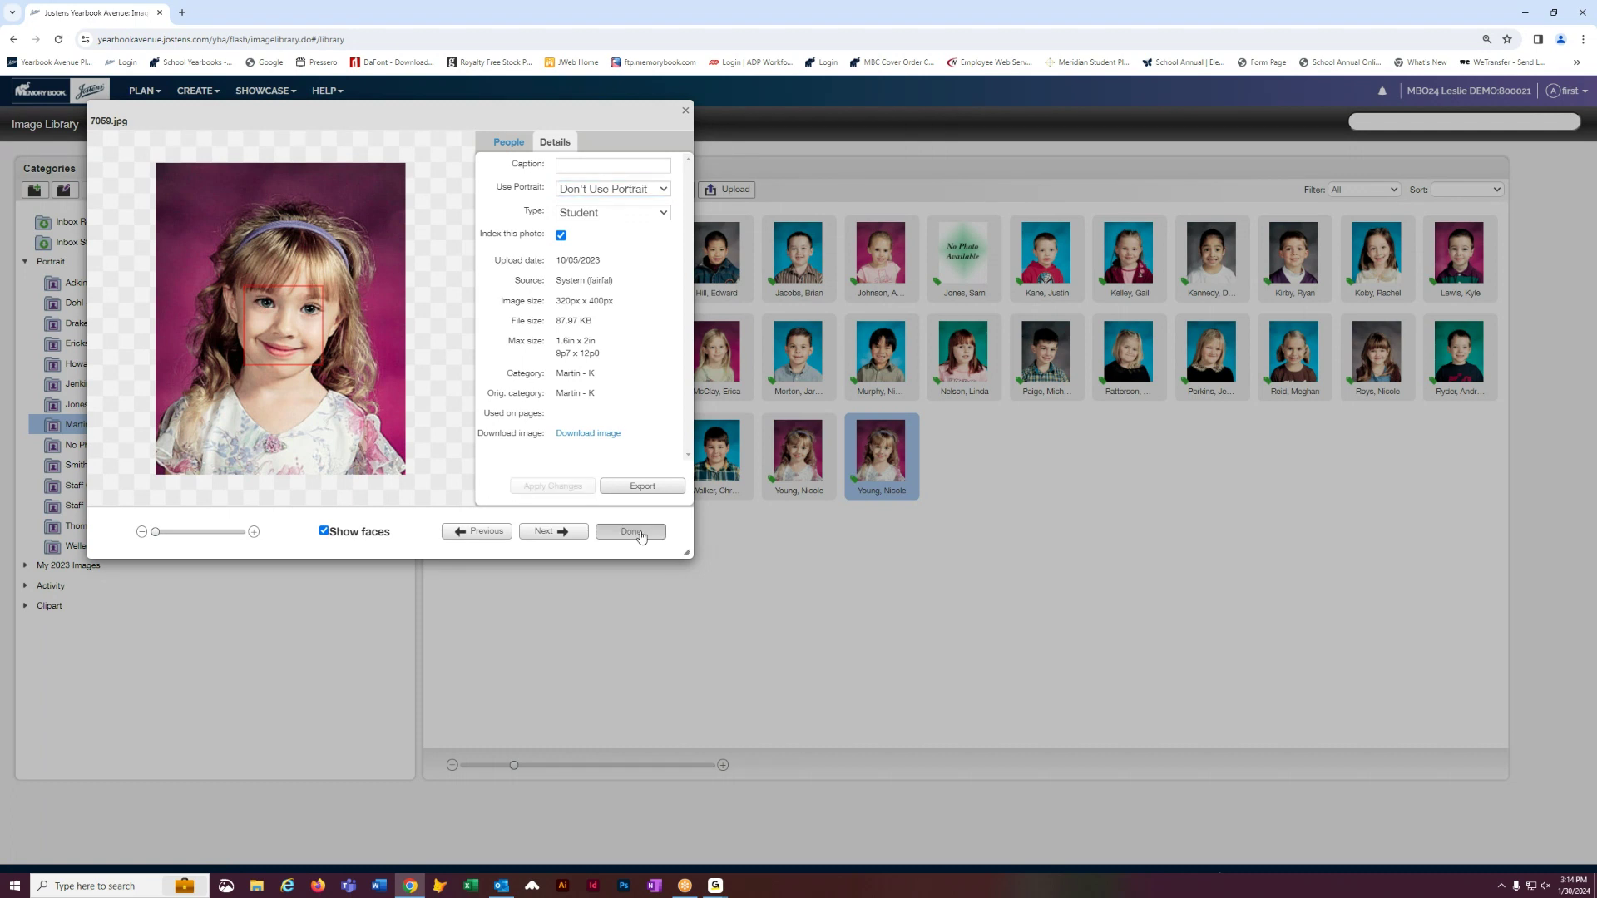
{"action": "left_click", "coordinate": [632, 532]}
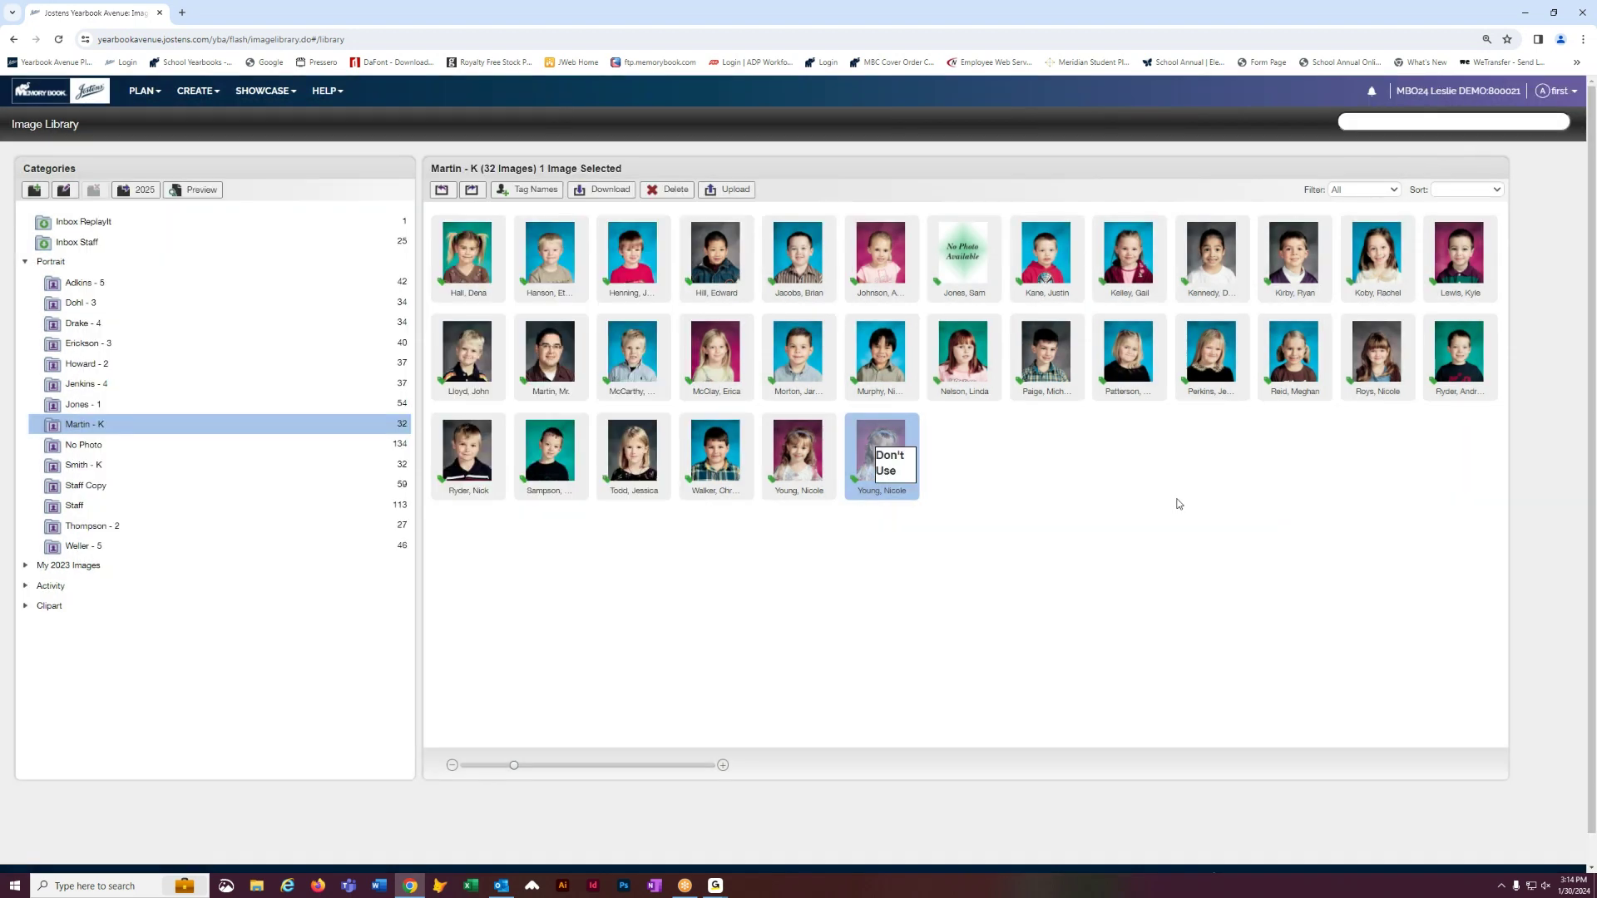
- Move the teacher's photo from Staff Copy into the Martin - K folder and enlarge thumbnails
{"action": "left_click", "coordinate": [121, 487]}
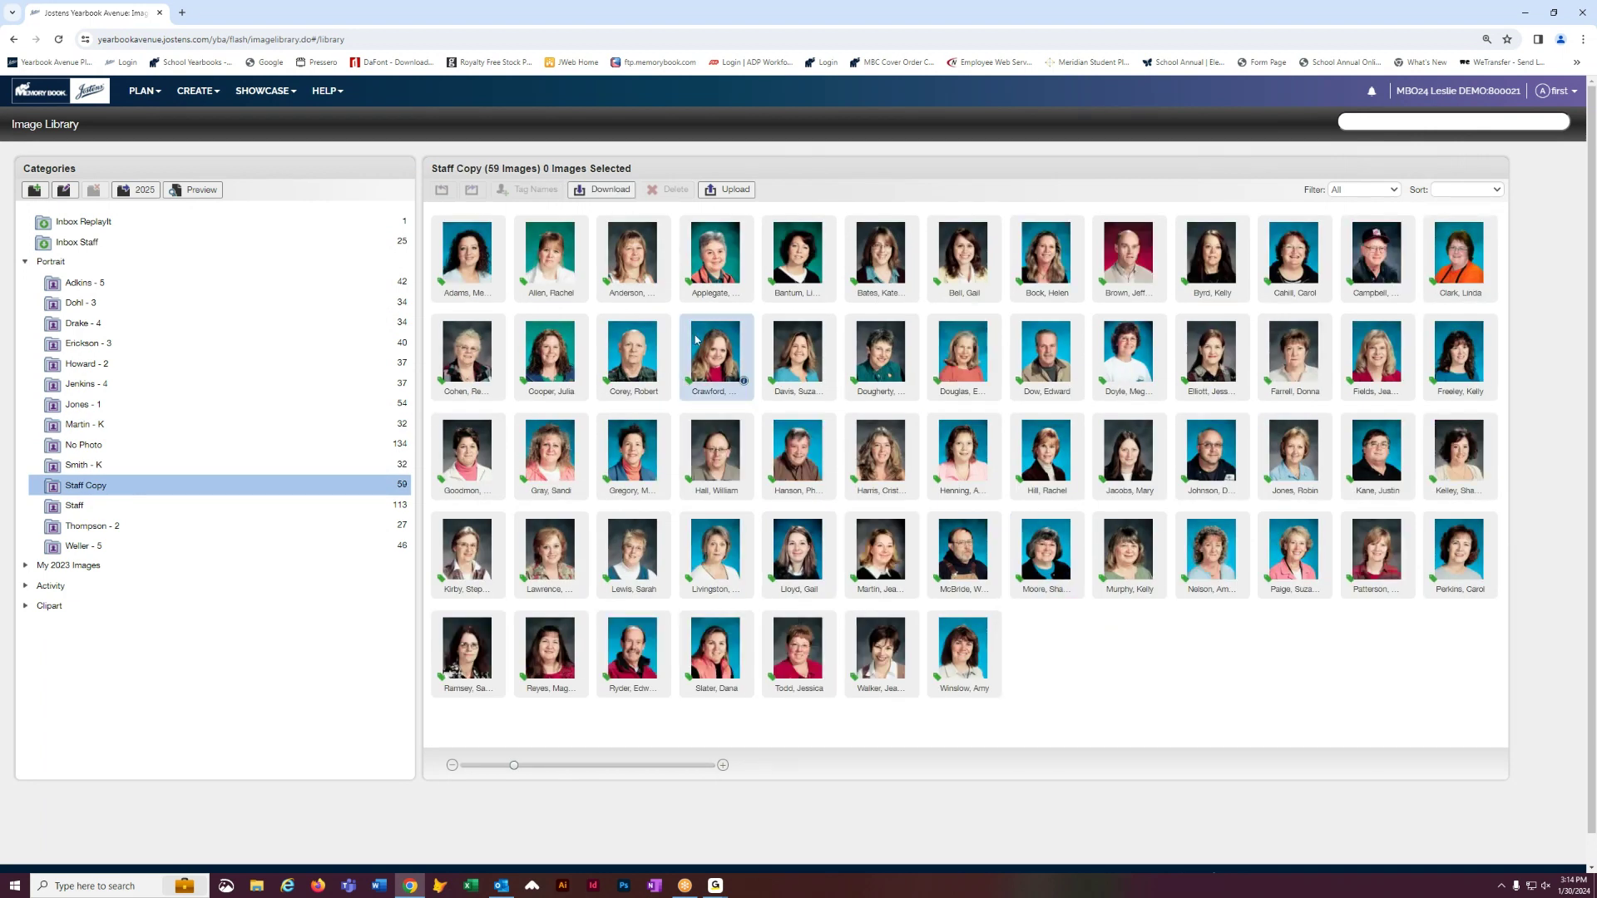
{"action": "left_click_drag", "start_coordinate": [1047, 547], "coordinate": [181, 426]}
{"action": "left_click", "coordinate": [182, 426]}
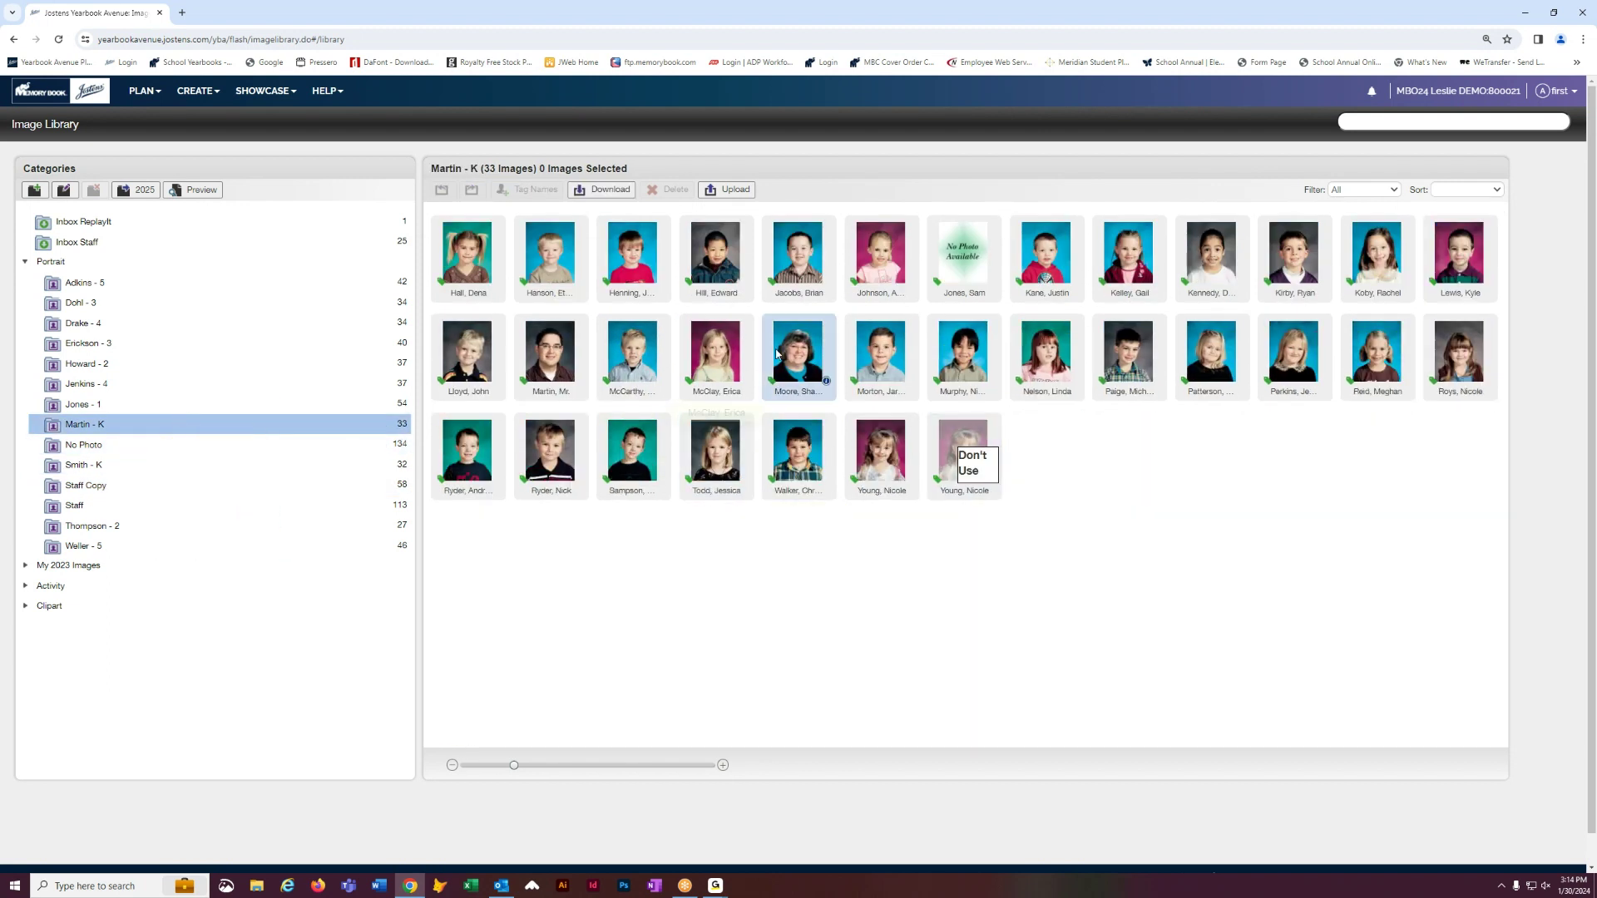
{"action": "left_click_drag", "start_coordinate": [516, 766], "coordinate": [556, 765]}
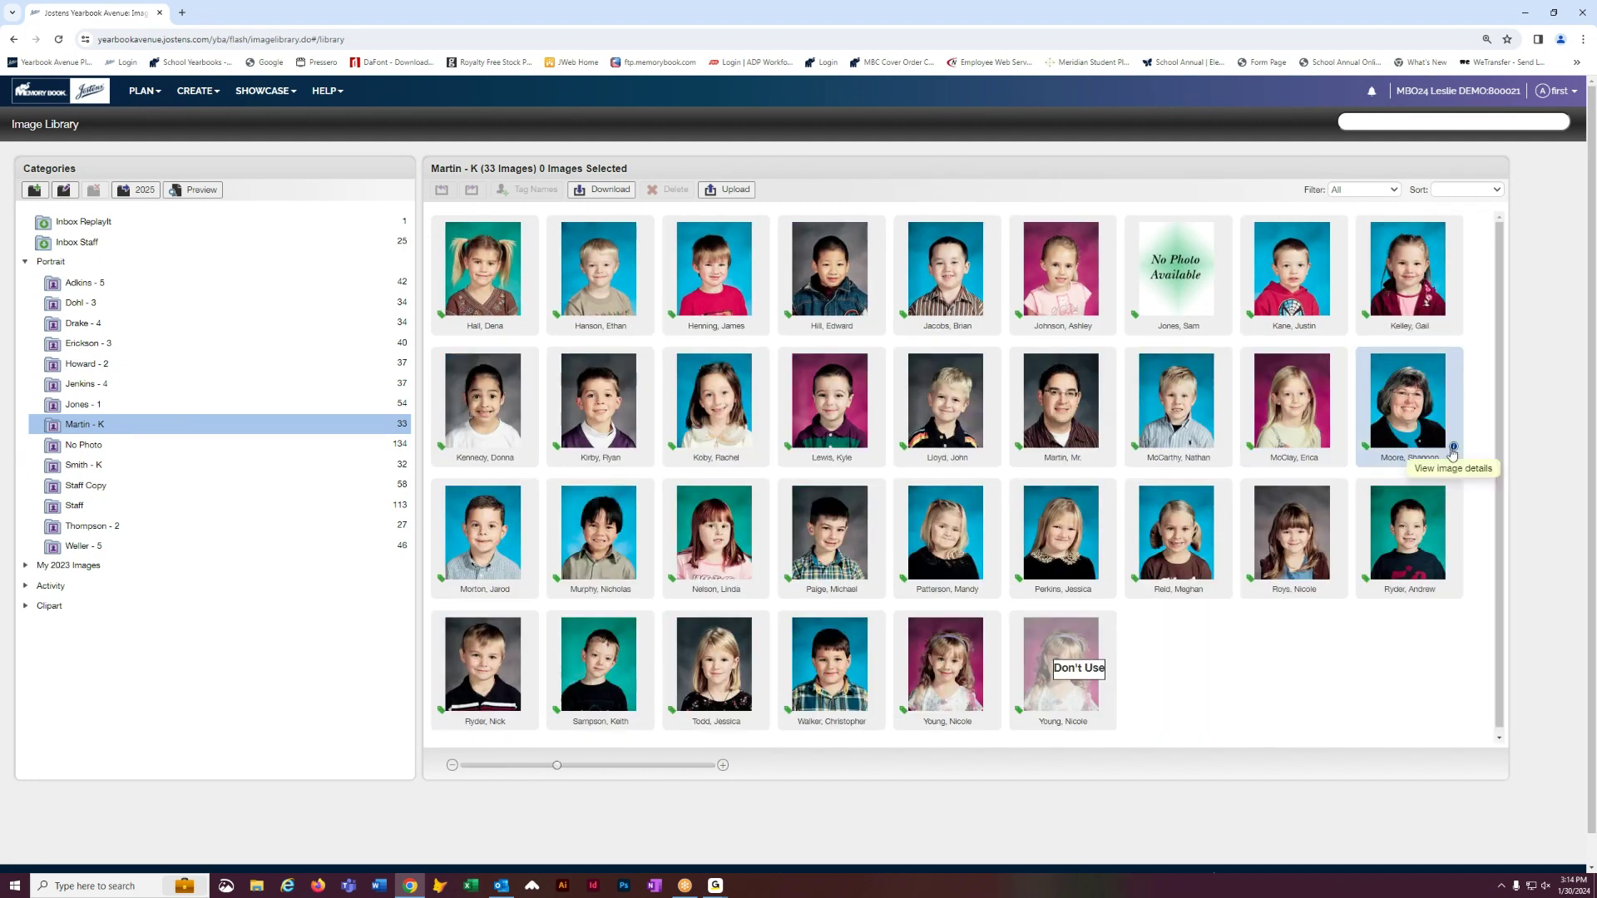
- Set the teacher photo's person Type to Teacher and apply the change
{"action": "left_click", "coordinate": [1454, 449]}
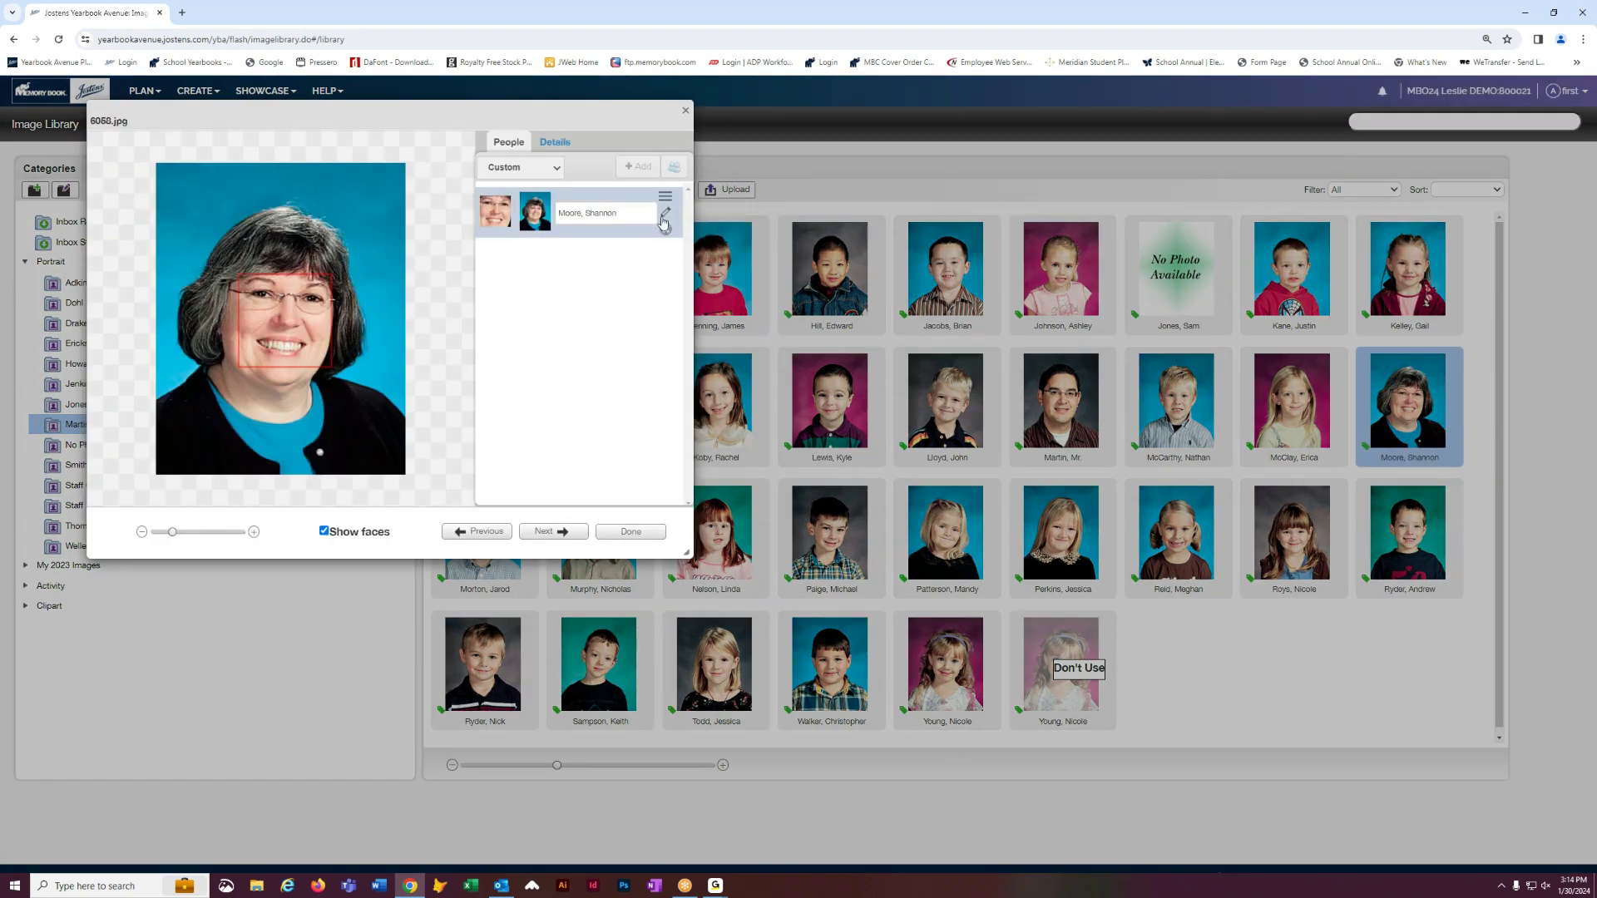
{"action": "left_click", "coordinate": [554, 142]}
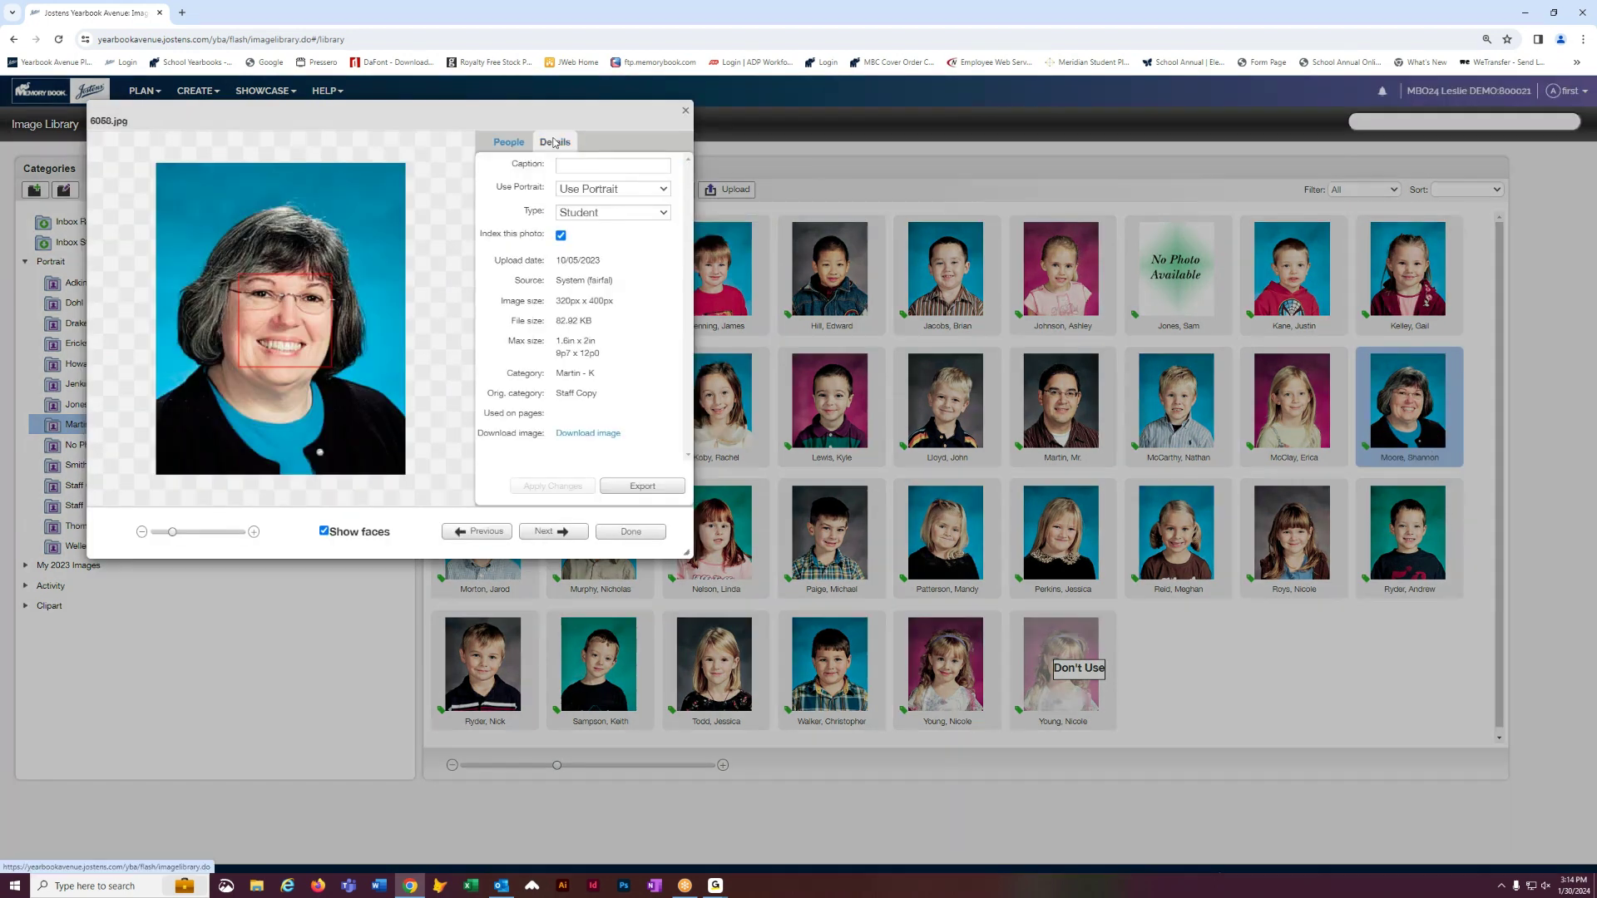
{"action": "left_click", "coordinate": [663, 213]}
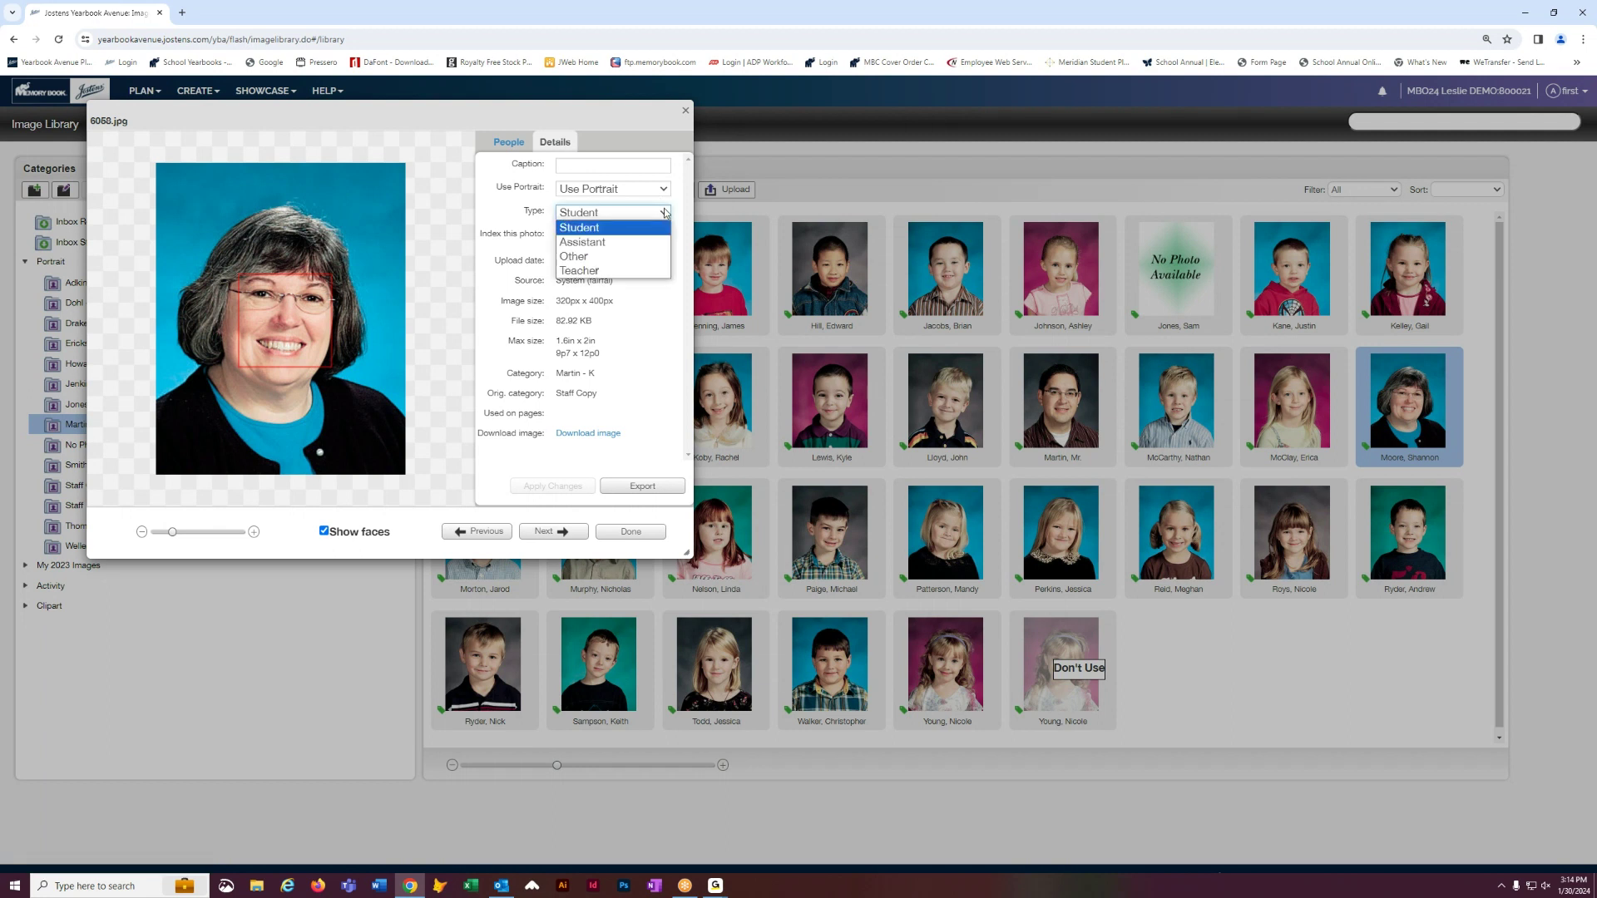
{"action": "left_click", "coordinate": [592, 271]}
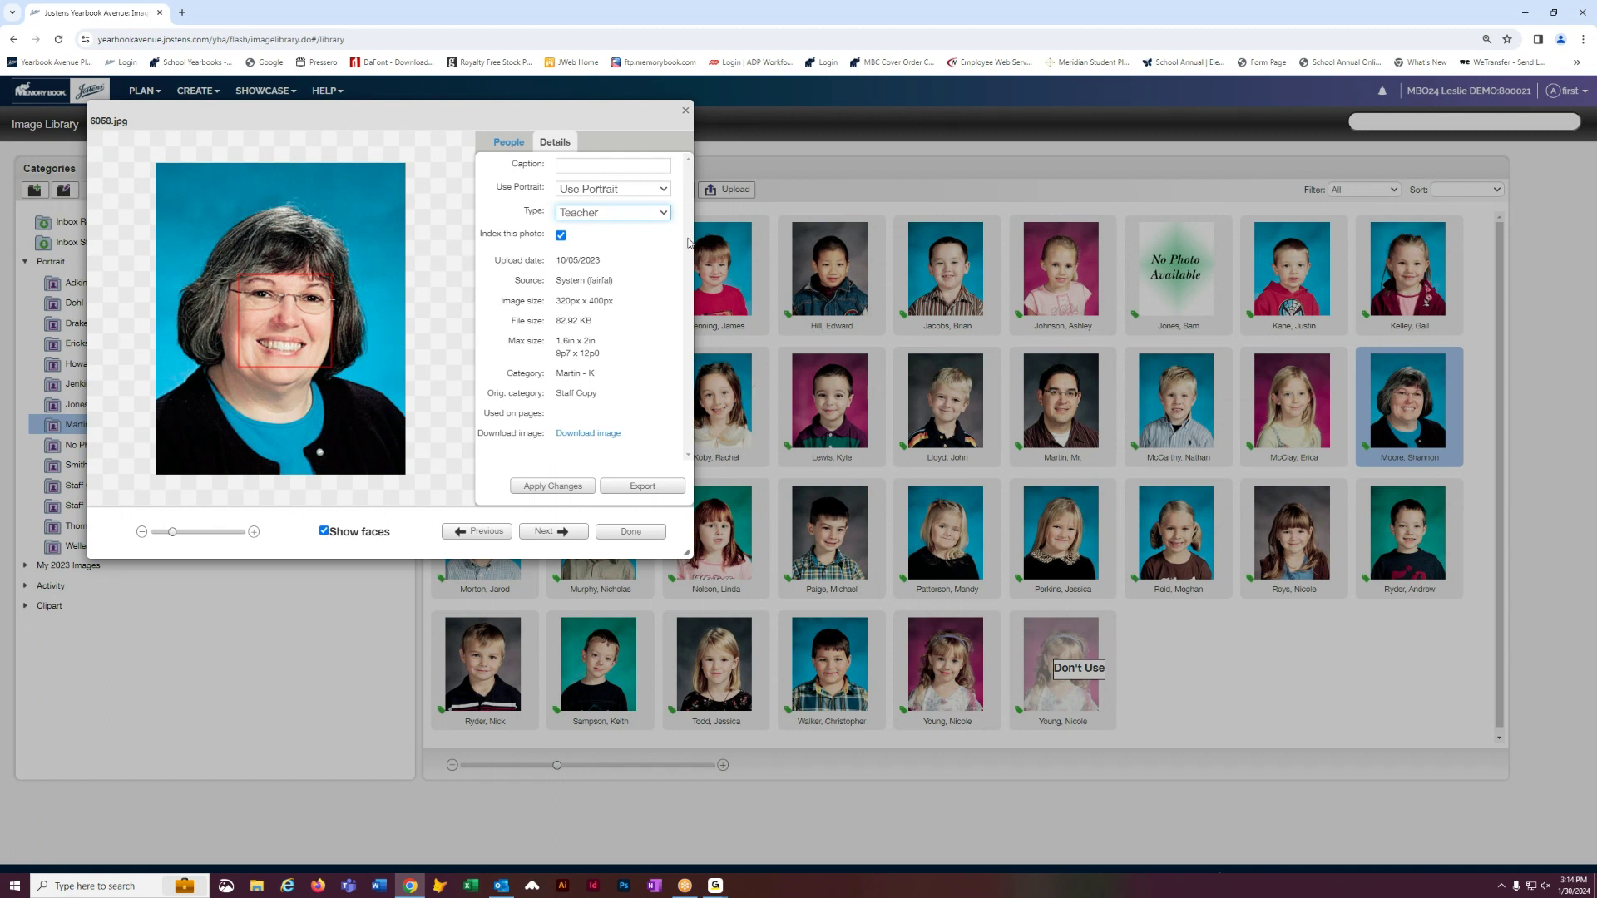
{"action": "left_click", "coordinate": [664, 214]}
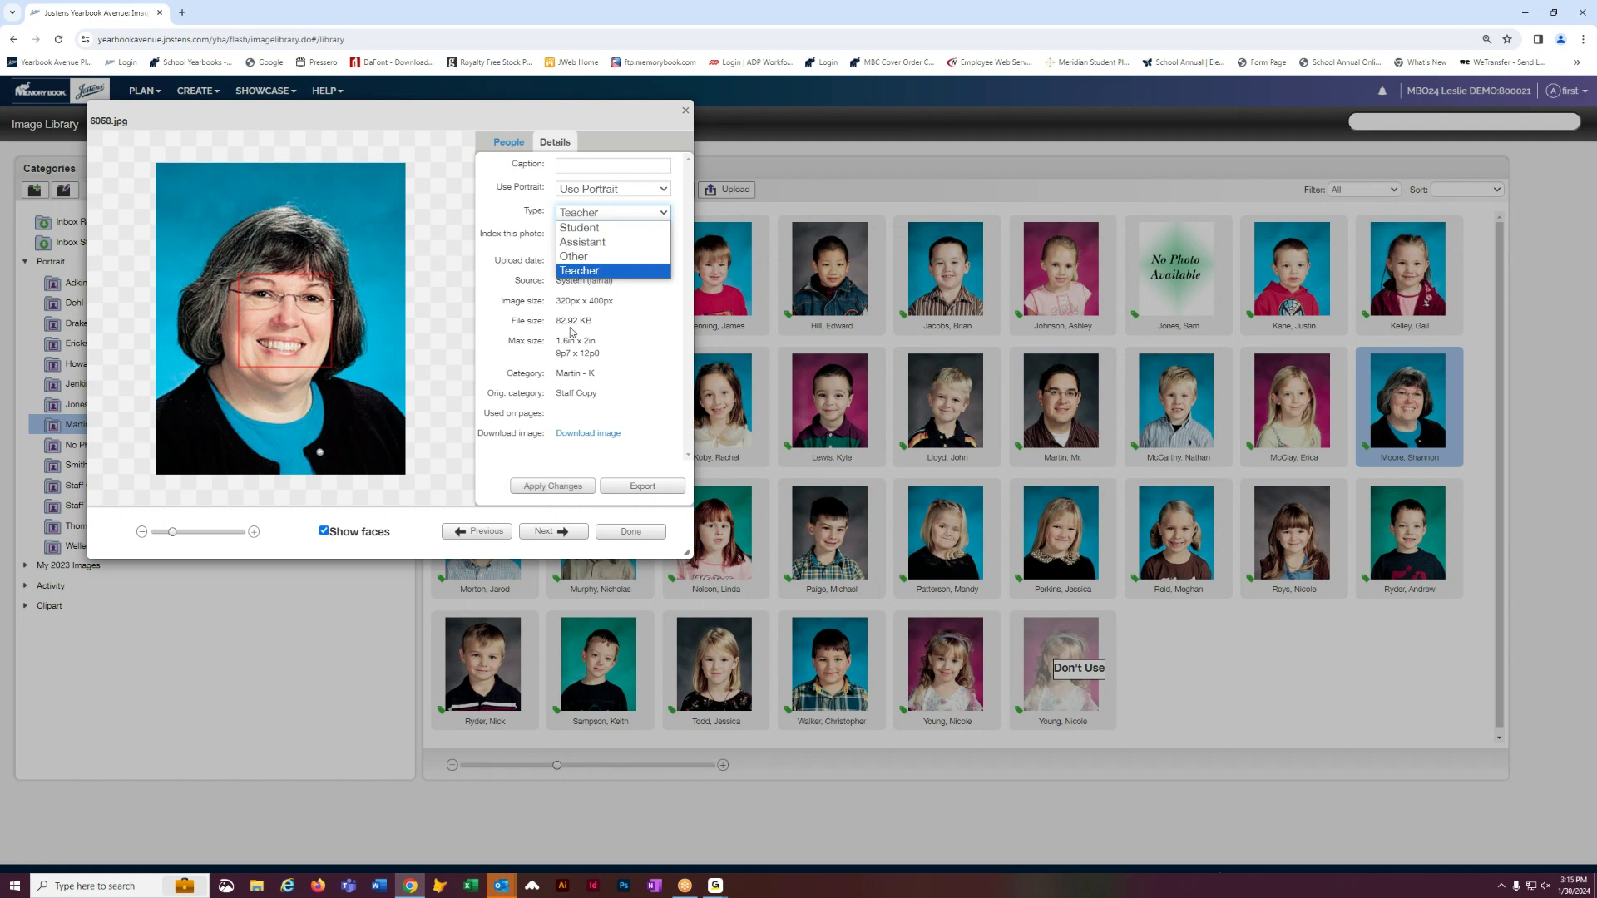
{"action": "left_click", "coordinate": [553, 491]}
{"action": "left_click", "coordinate": [631, 530]}
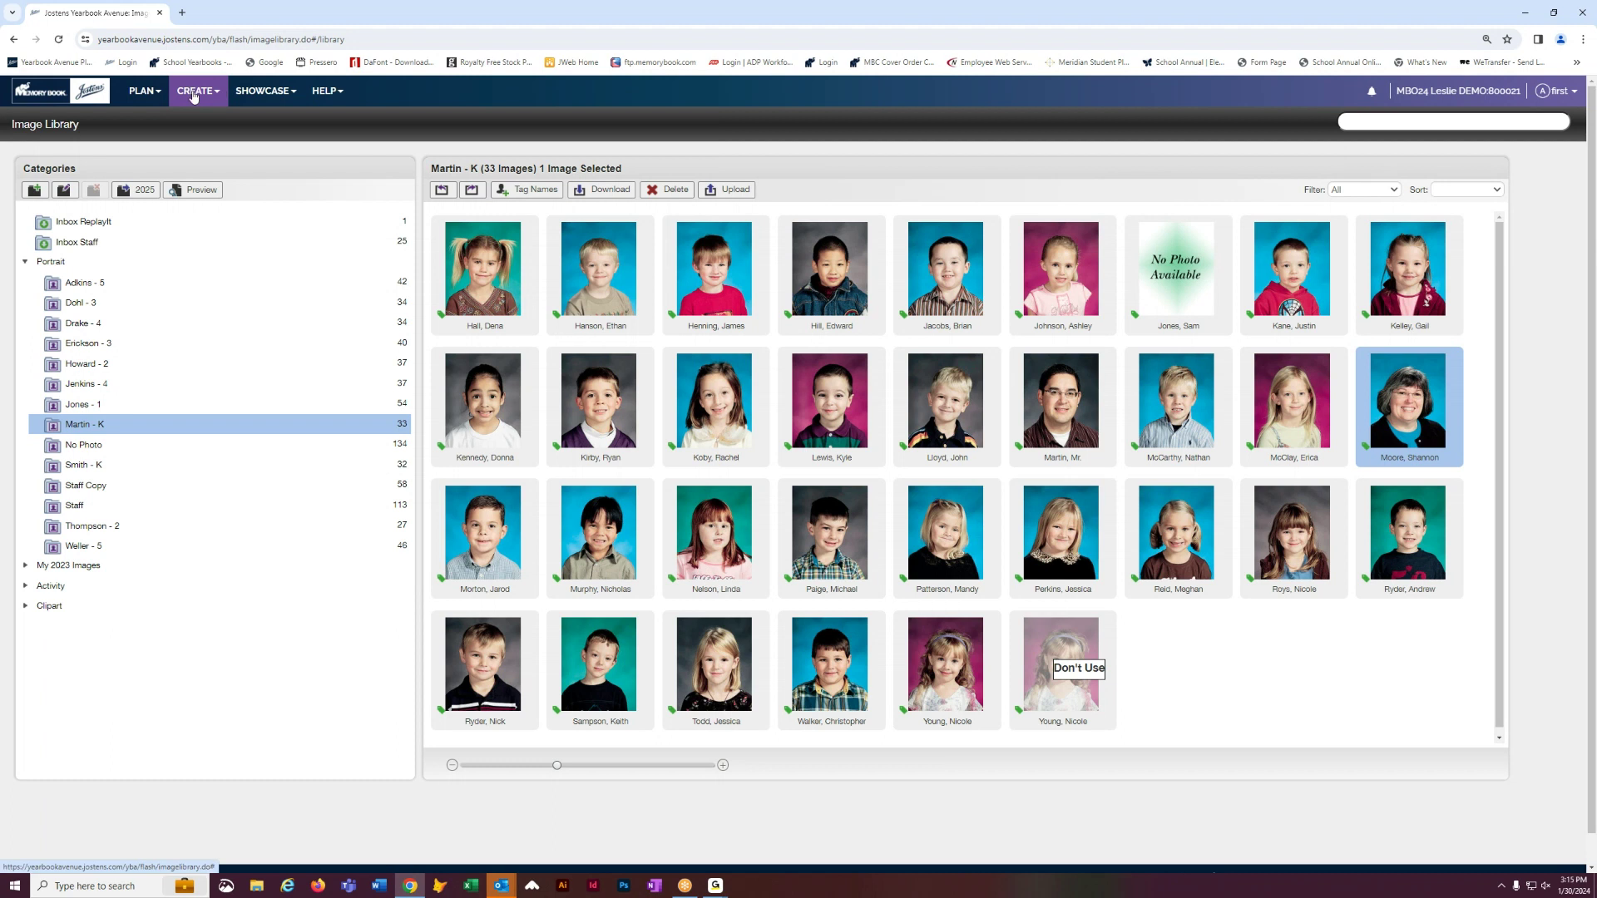
- In the page designer, flow the 32 Martin - K portraits onto the Kindergarten spread, teacher first
{"action": "left_click", "coordinate": [218, 113]}
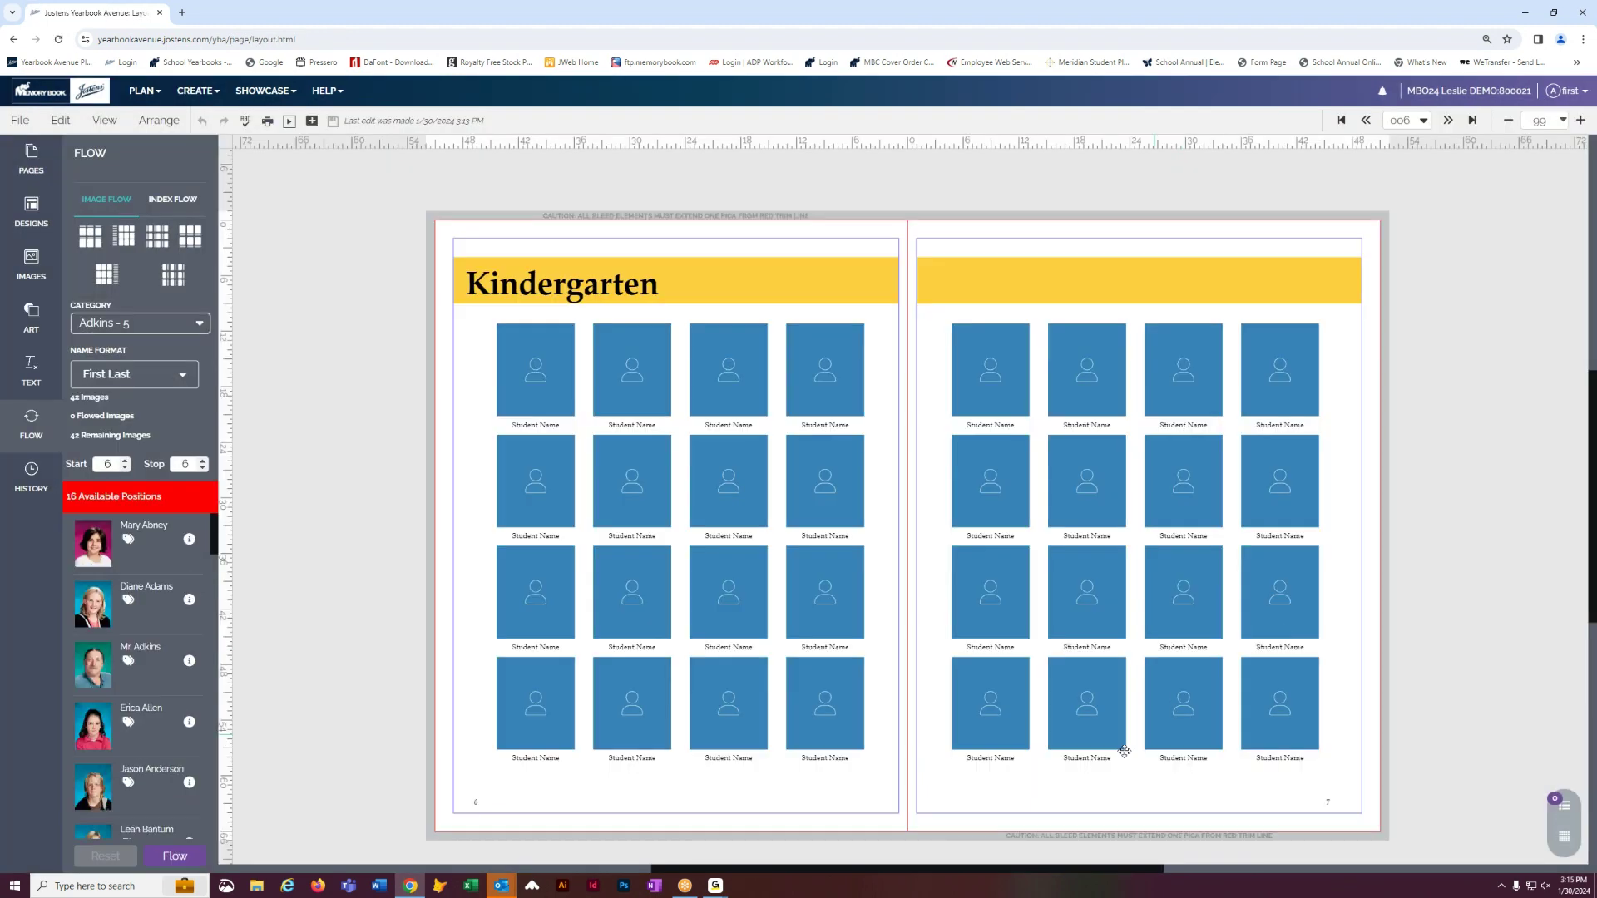
{"action": "left_click", "coordinate": [140, 322]}
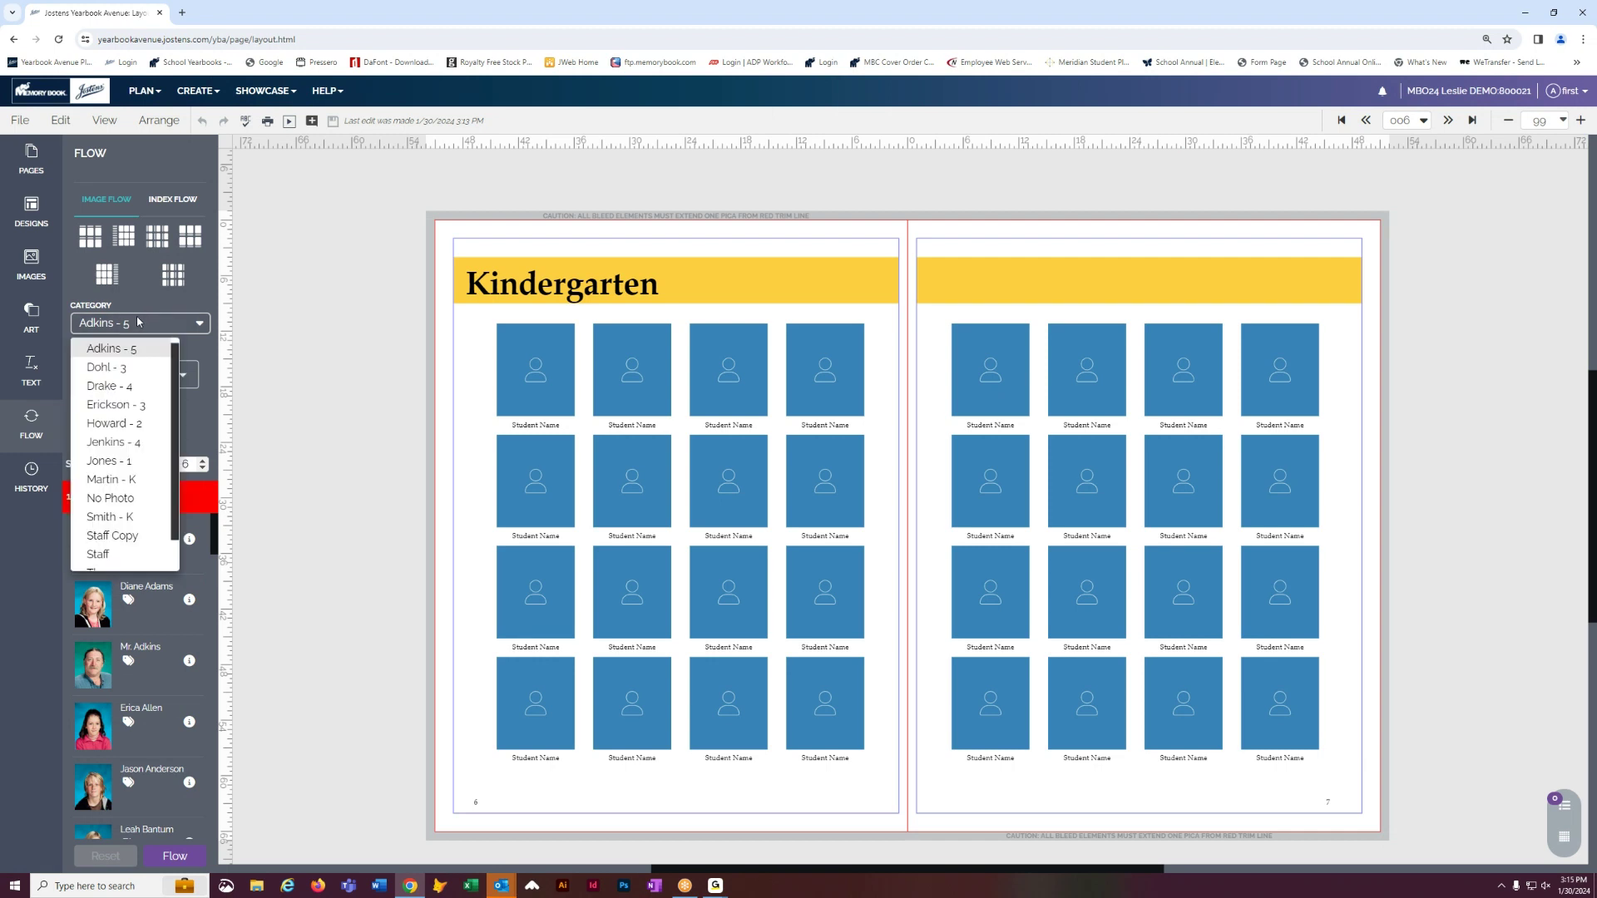
{"action": "left_click", "coordinate": [111, 480]}
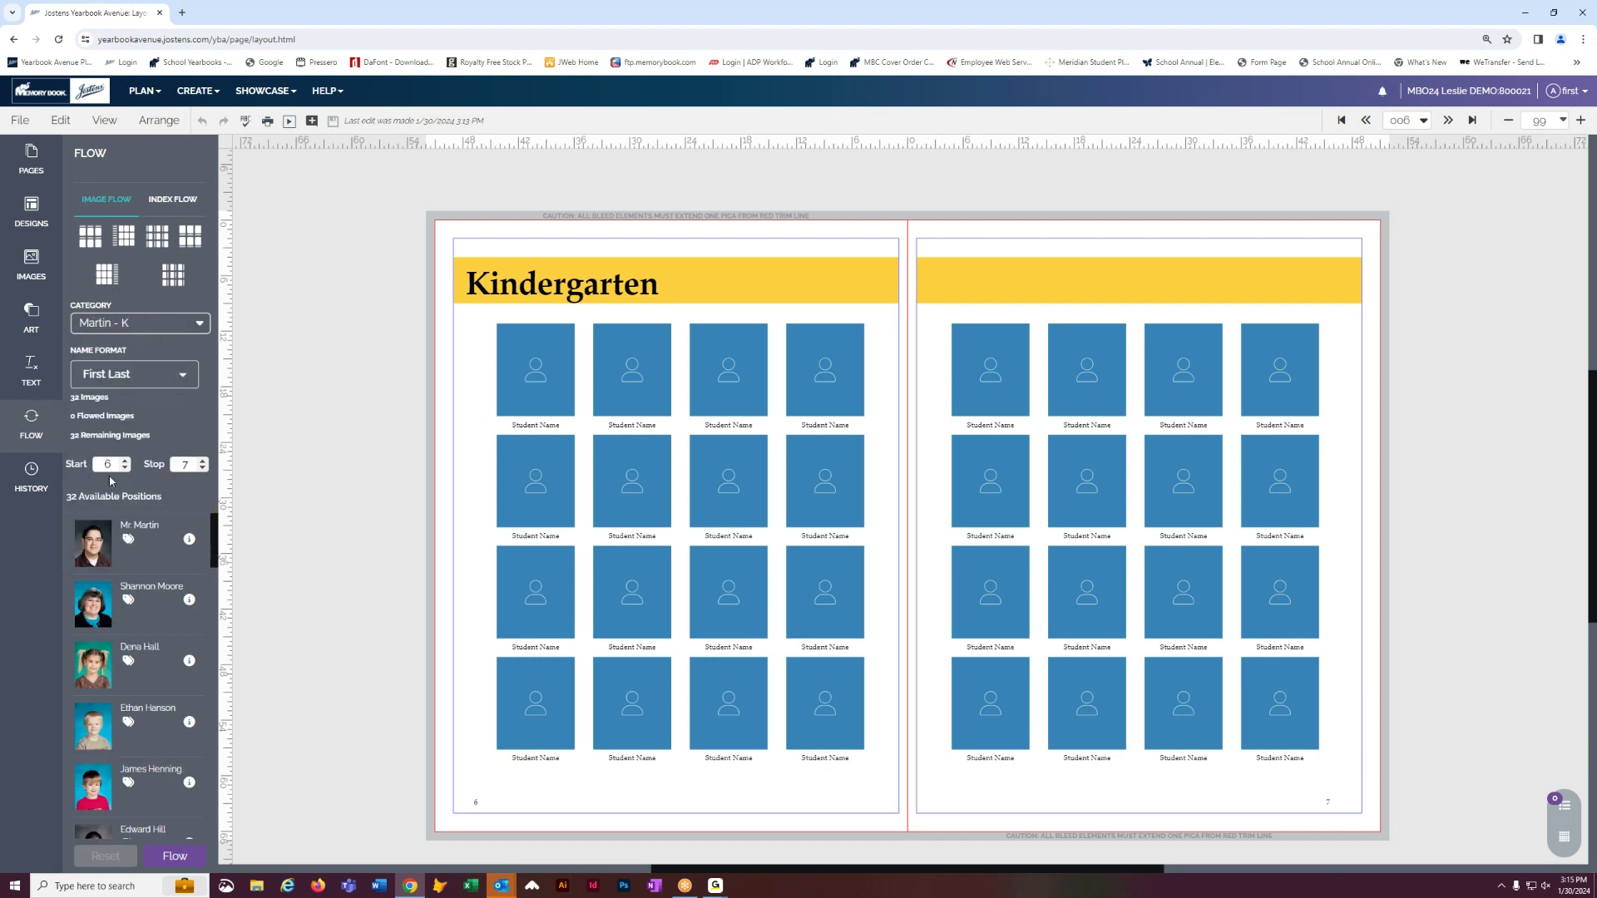
{"action": "left_click", "coordinate": [170, 857]}
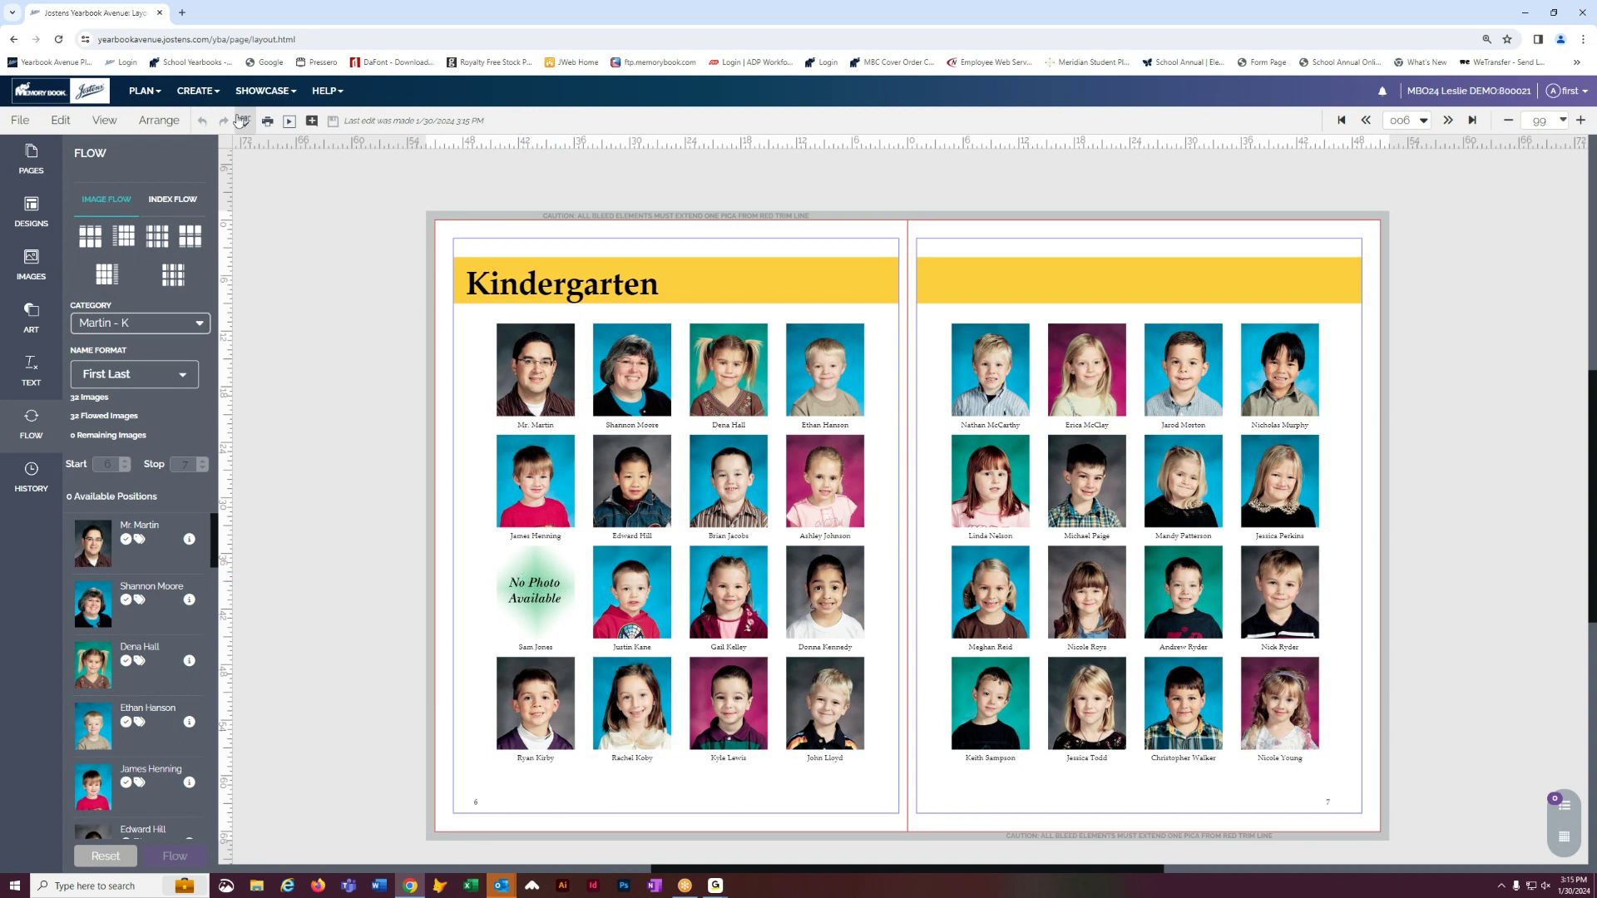
- Go to the Image Library from the Create menu
{"action": "left_click", "coordinate": [202, 93]}
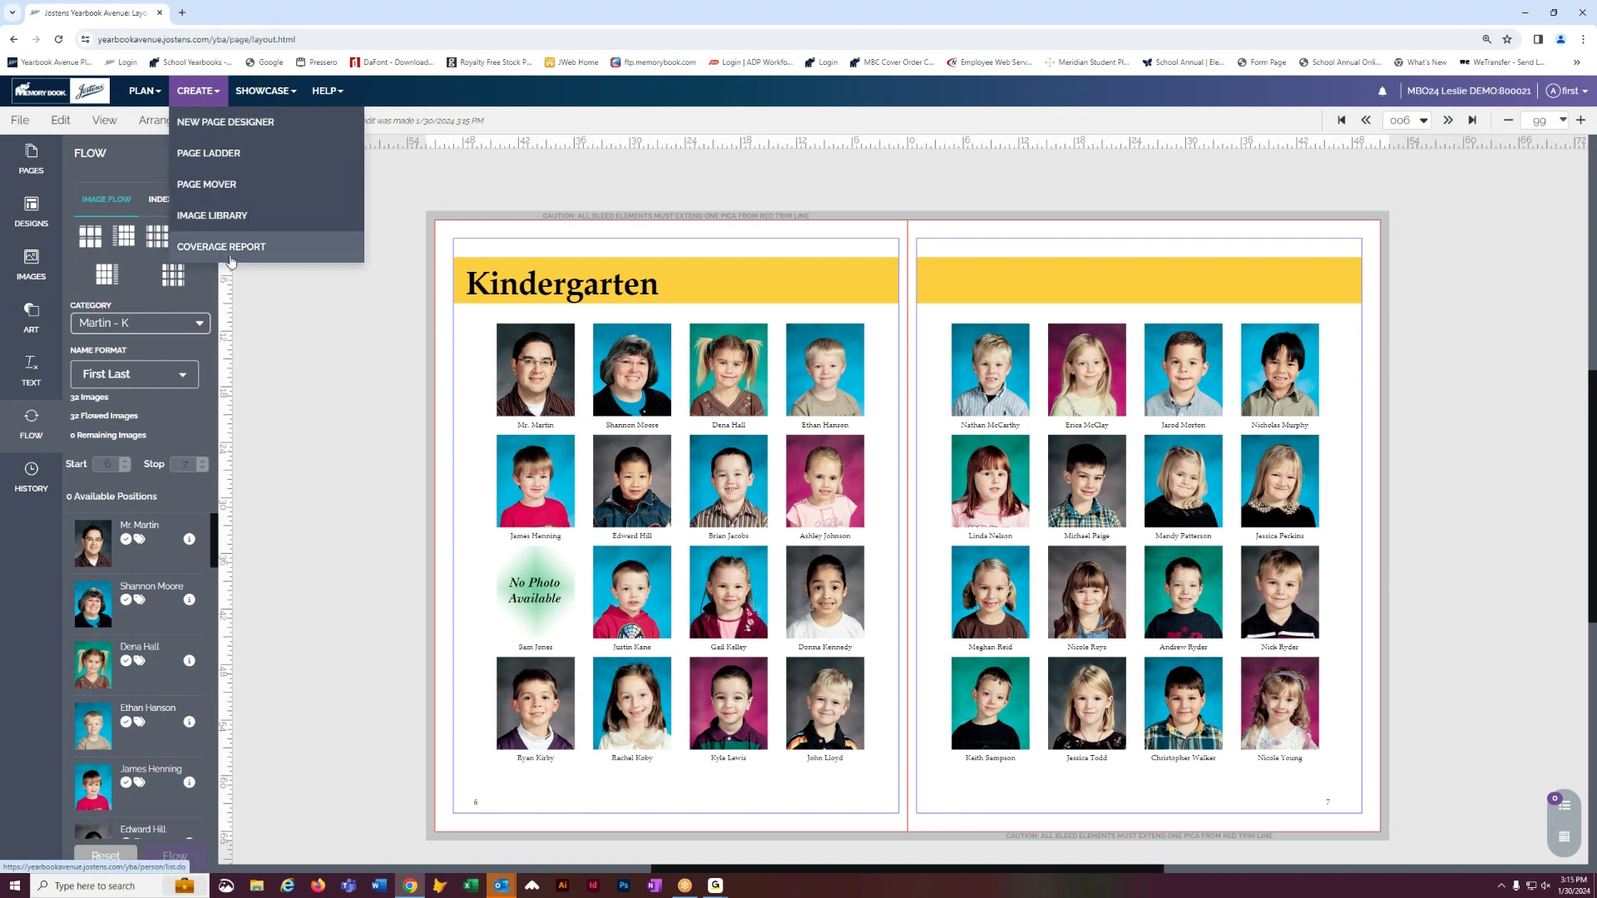
{"action": "left_click", "coordinate": [213, 221]}
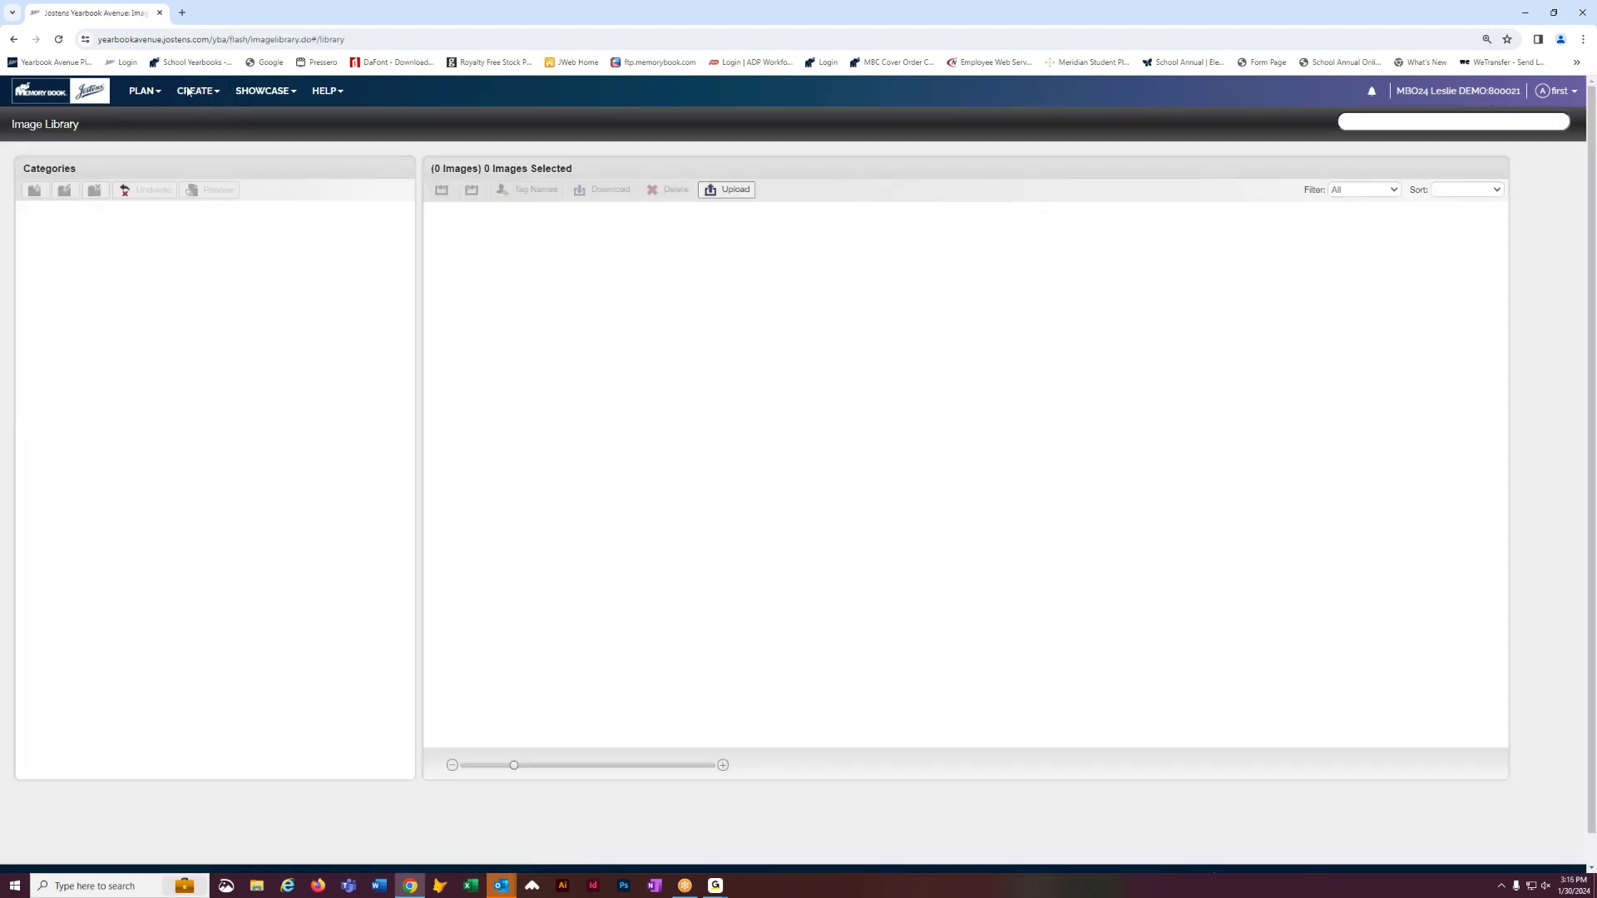
{"action": "left_click", "coordinate": [188, 92]}
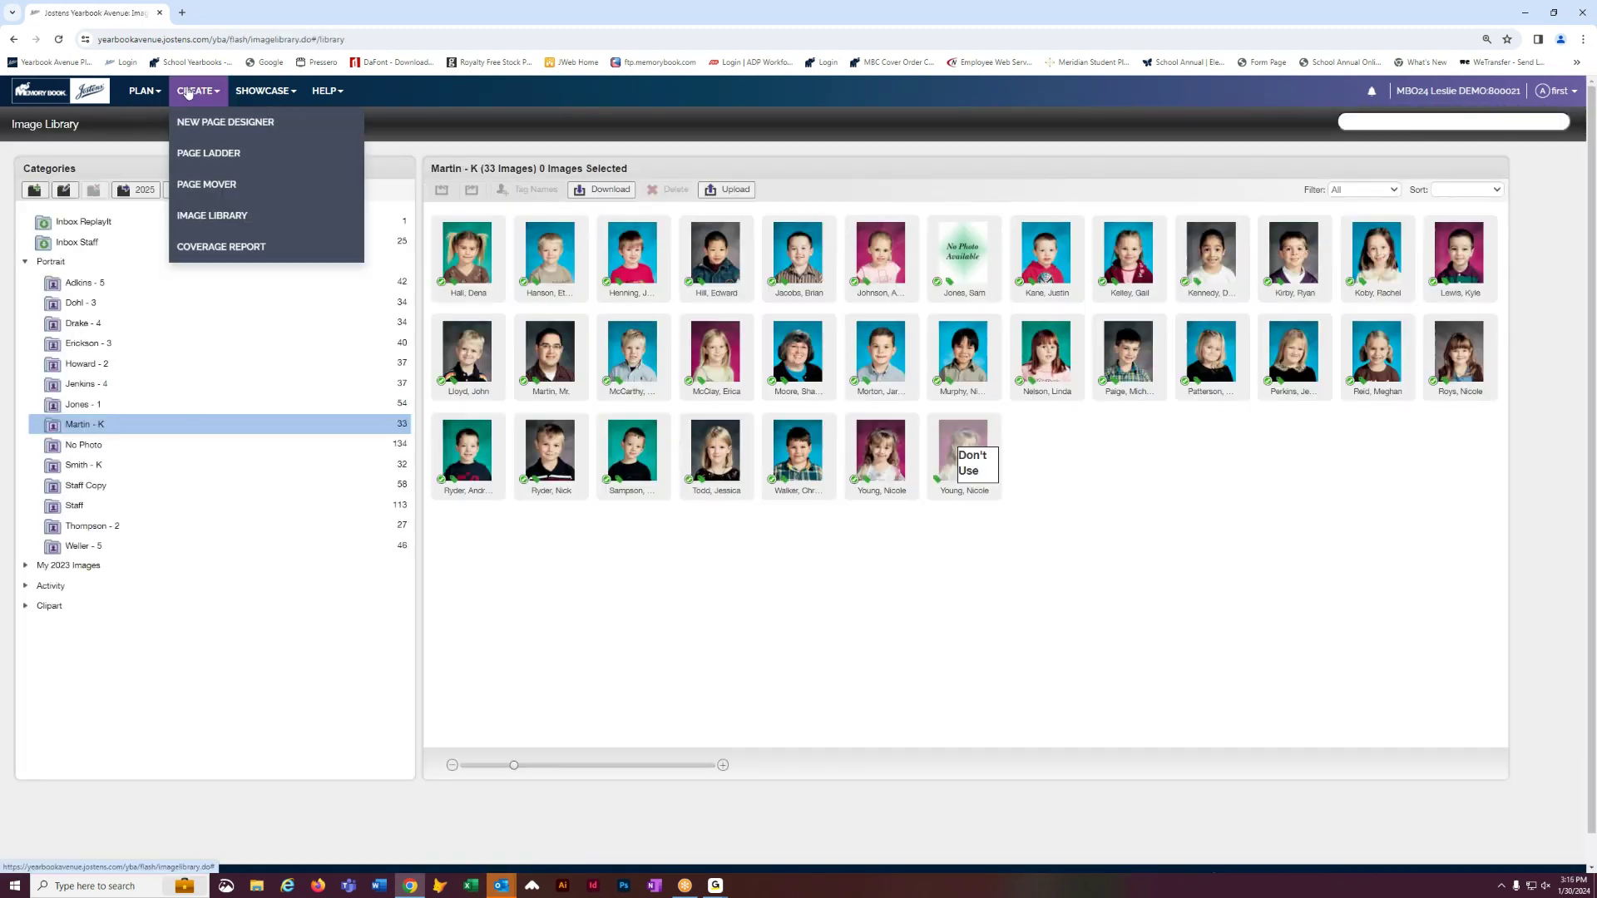
{"action": "left_click", "coordinate": [202, 222]}
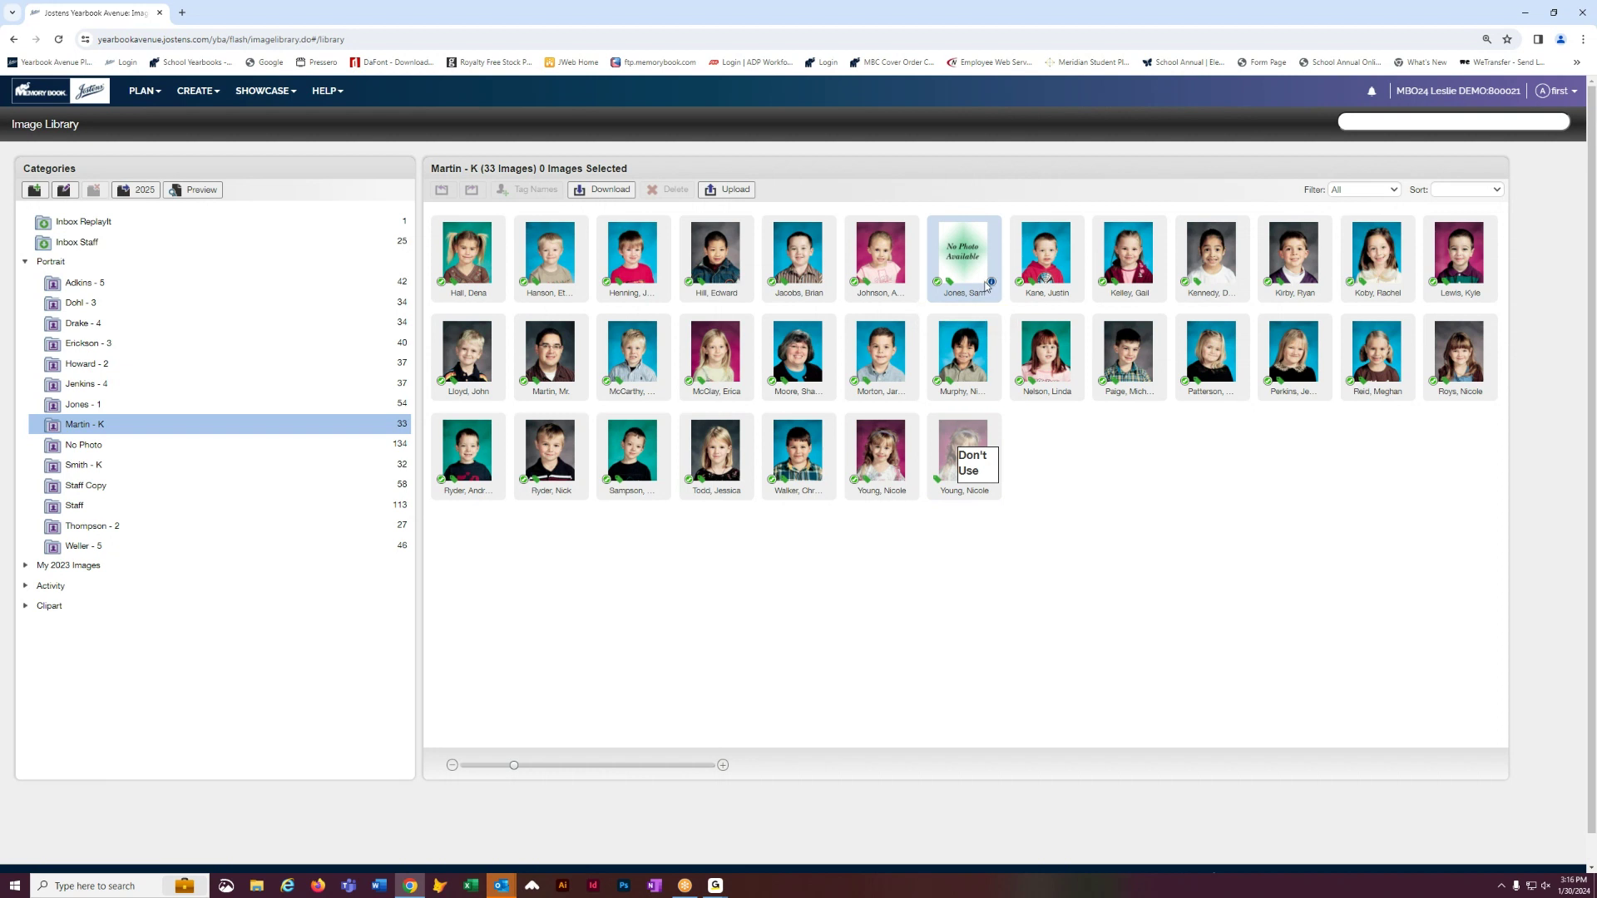
{"action": "left_click", "coordinate": [992, 287]}
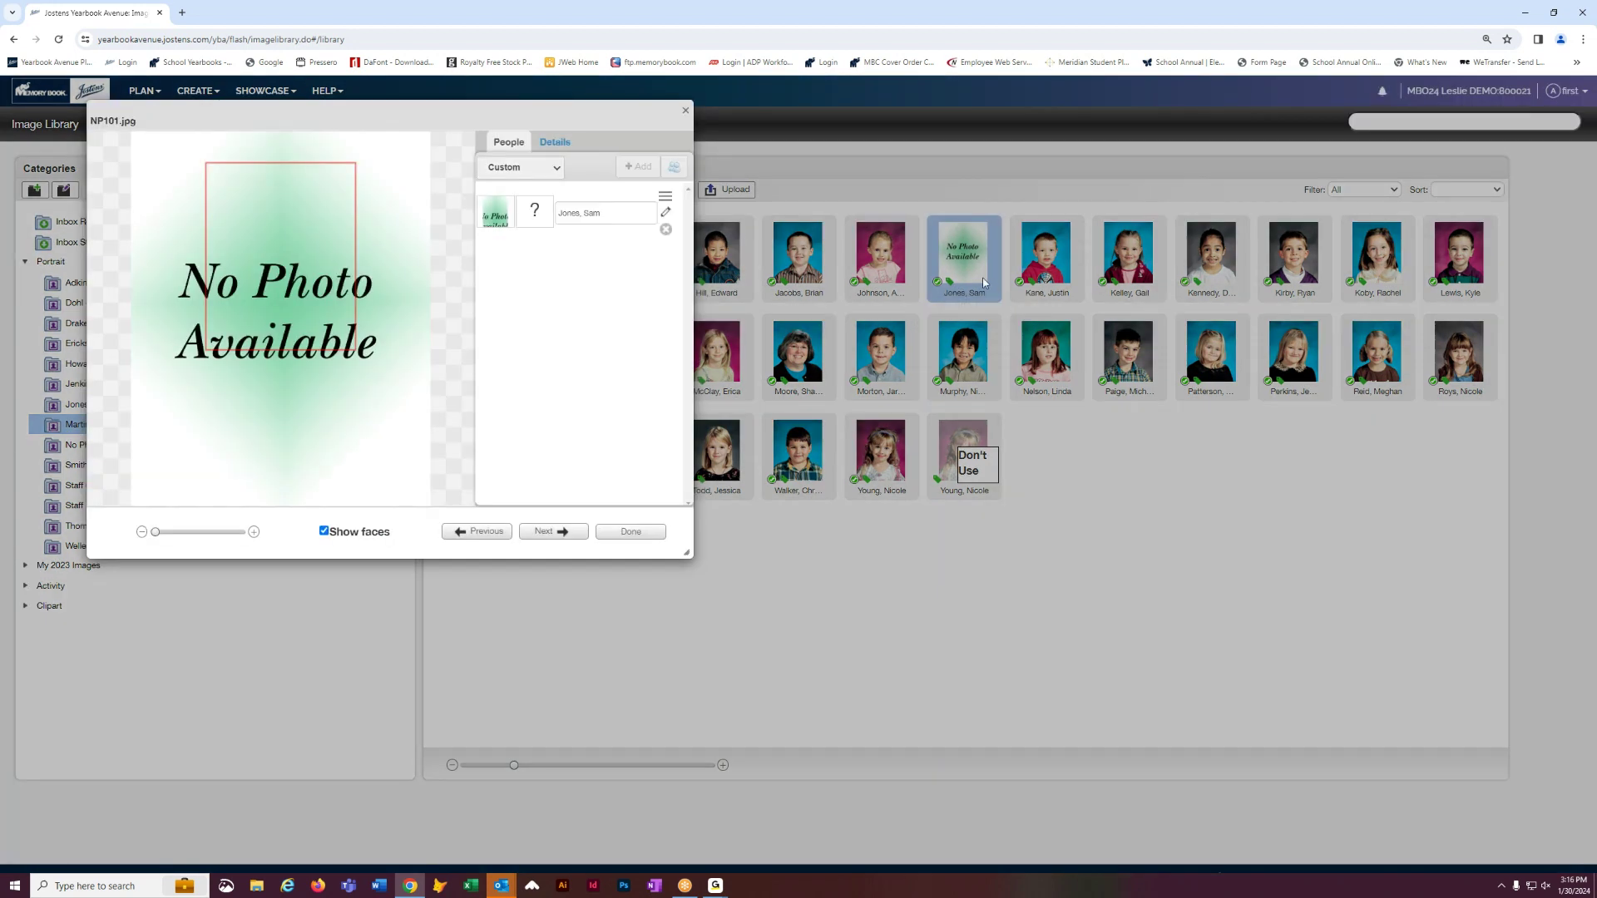
{"action": "left_click", "coordinate": [554, 142]}
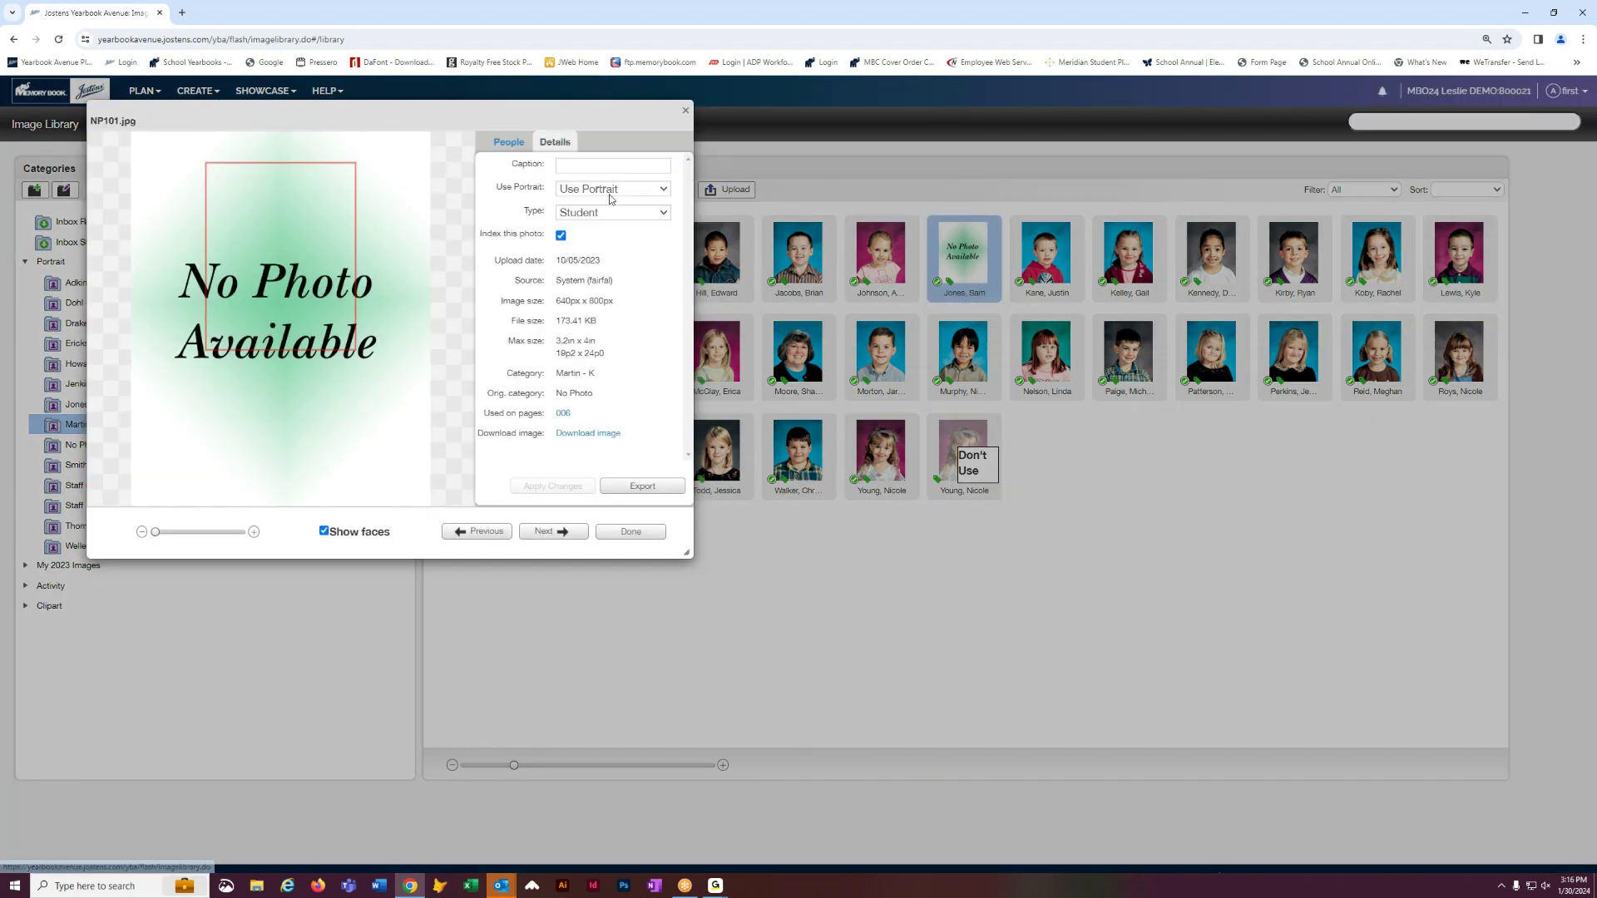
{"action": "left_click", "coordinate": [613, 189]}
{"action": "left_click", "coordinate": [588, 219]}
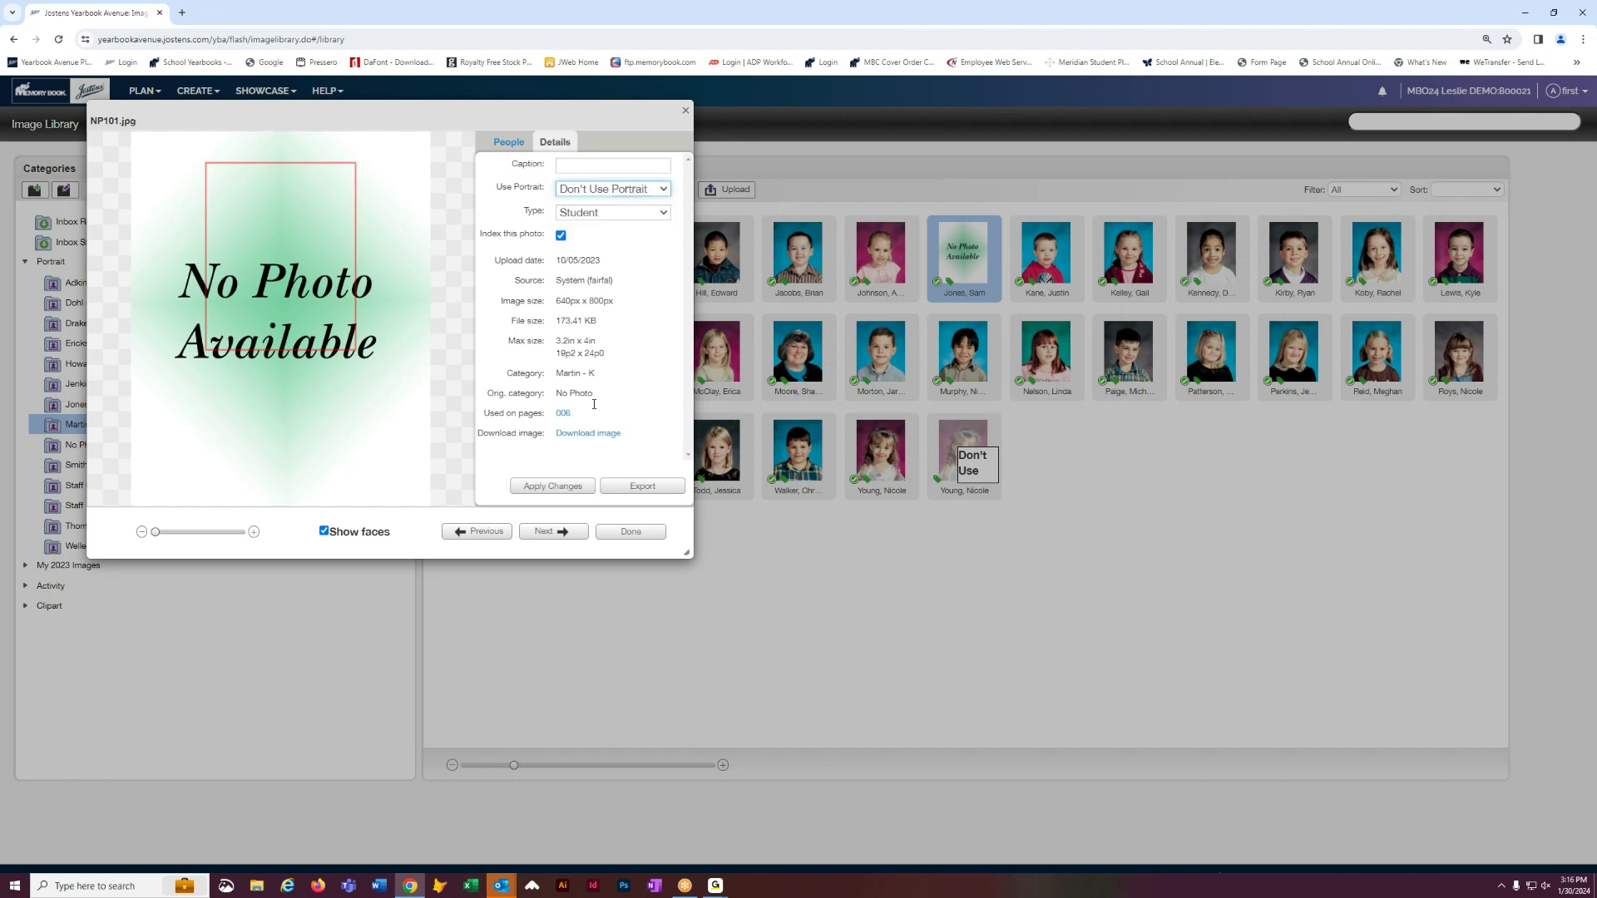
{"action": "left_click", "coordinate": [566, 486]}
{"action": "left_click", "coordinate": [606, 531]}
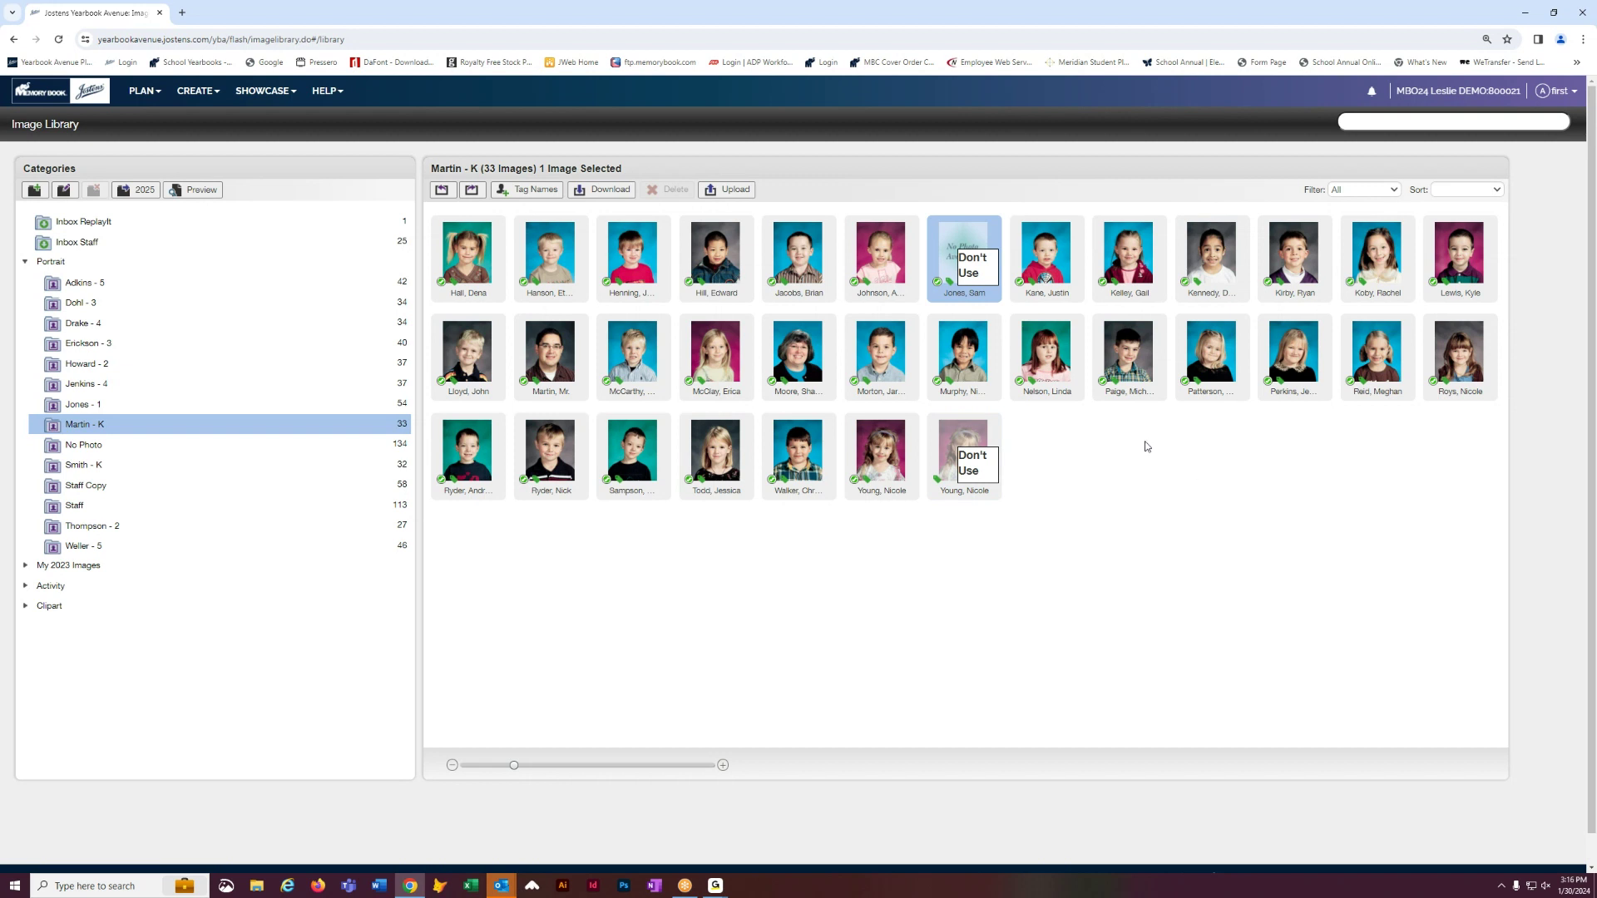
- Return to the page designer and advance to the blank pages 10–11 spread
{"action": "left_click", "coordinate": [125, 228]}
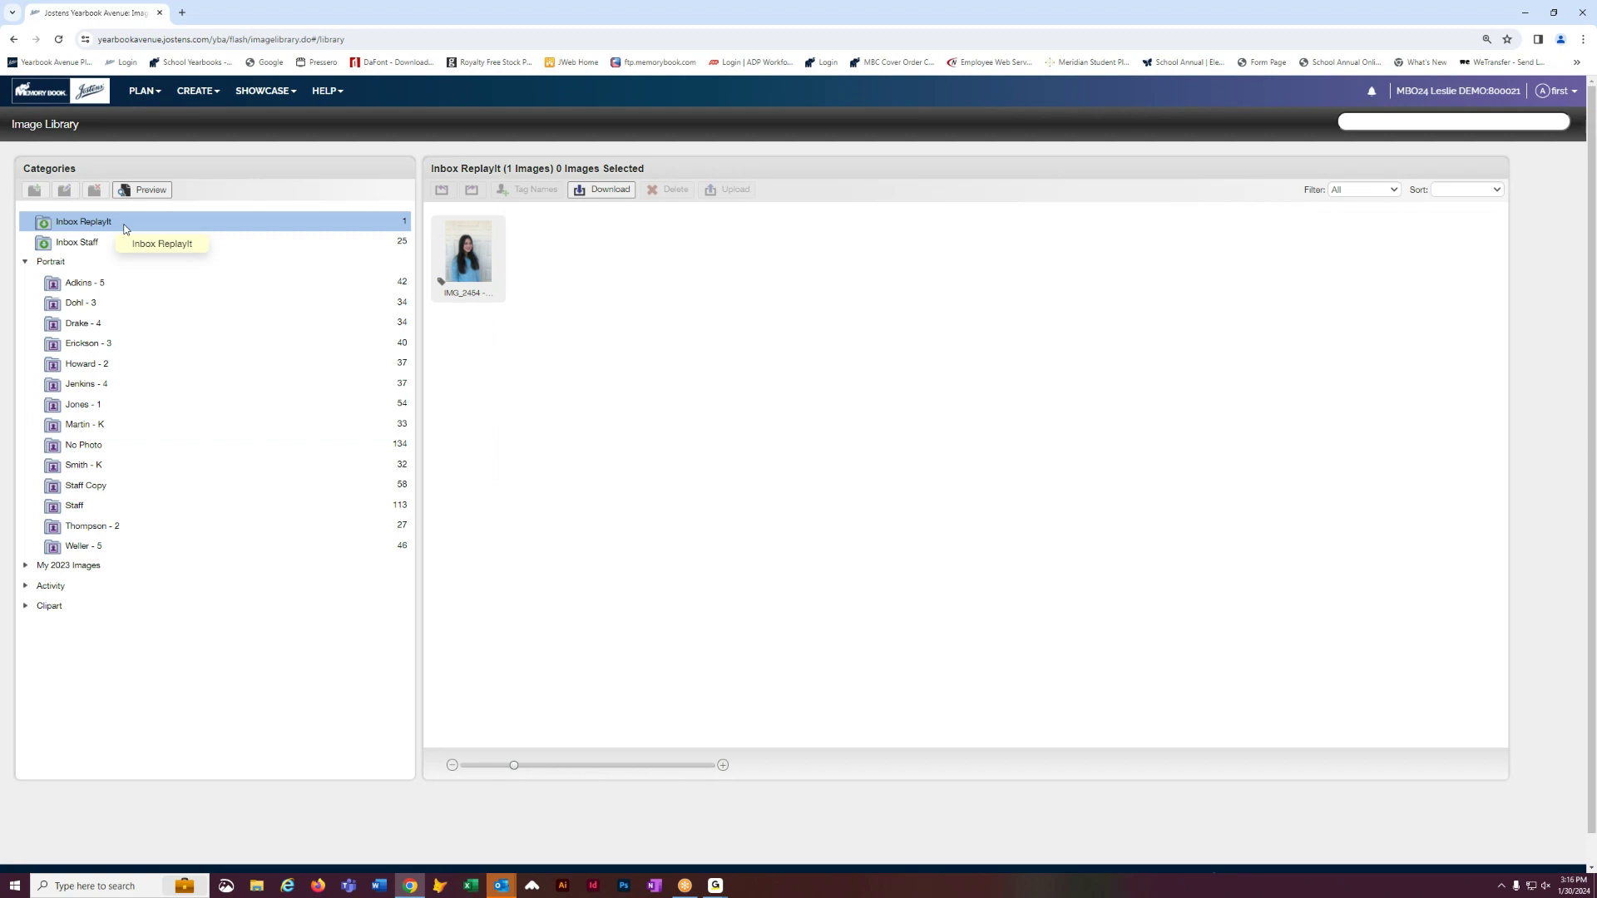
{"action": "left_click", "coordinate": [196, 91]}
{"action": "left_click", "coordinate": [196, 121]}
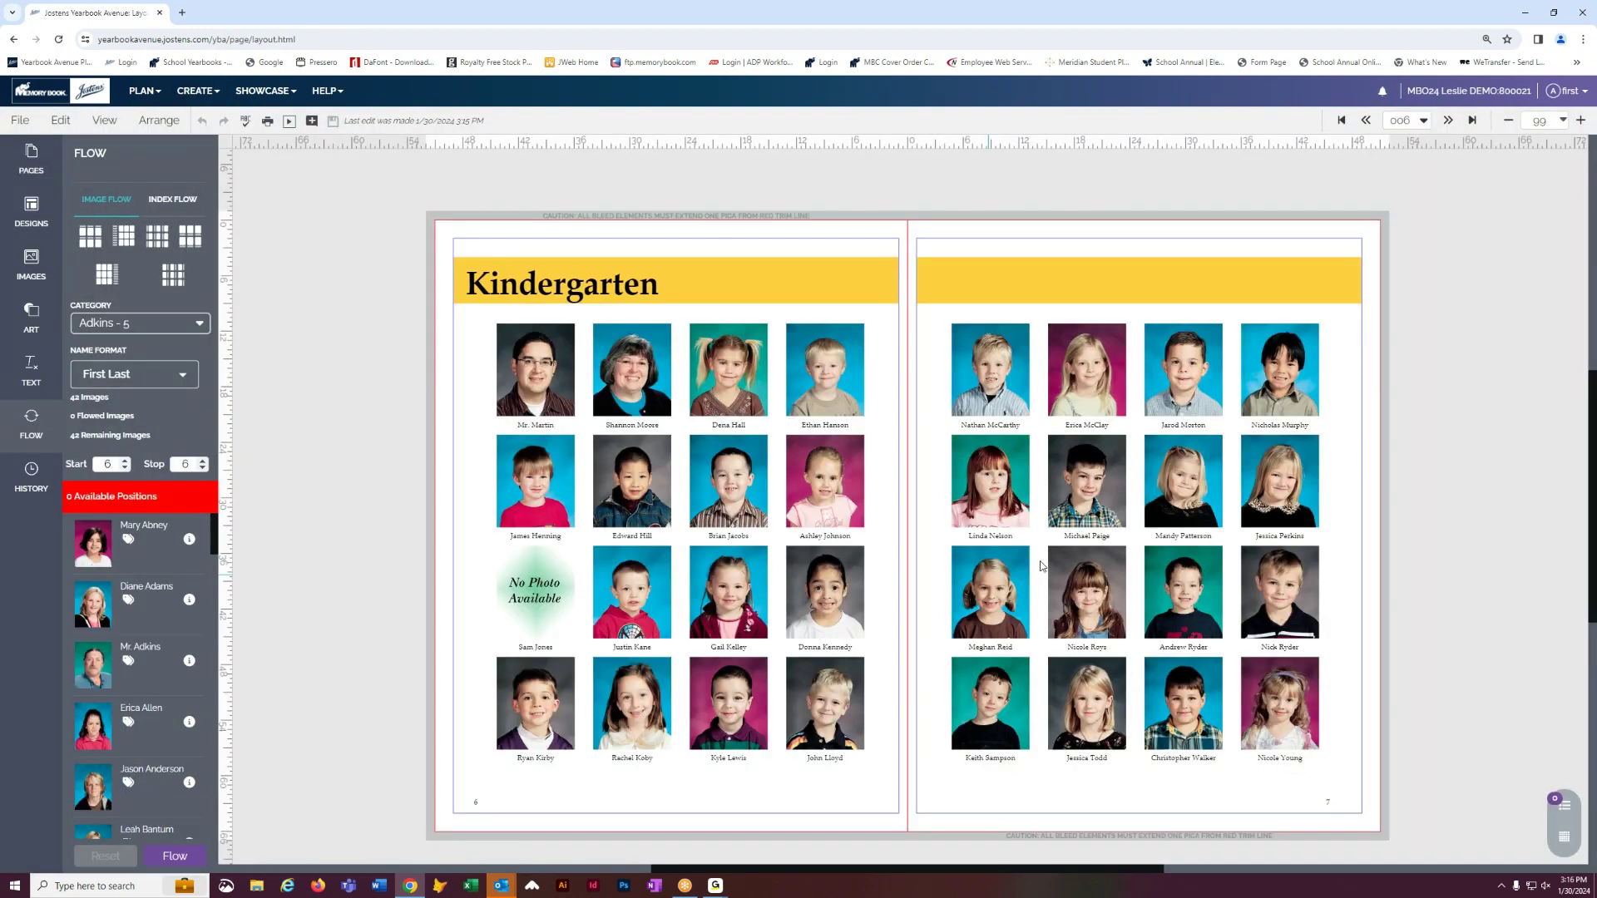
{"action": "left_click", "coordinate": [1447, 121]}
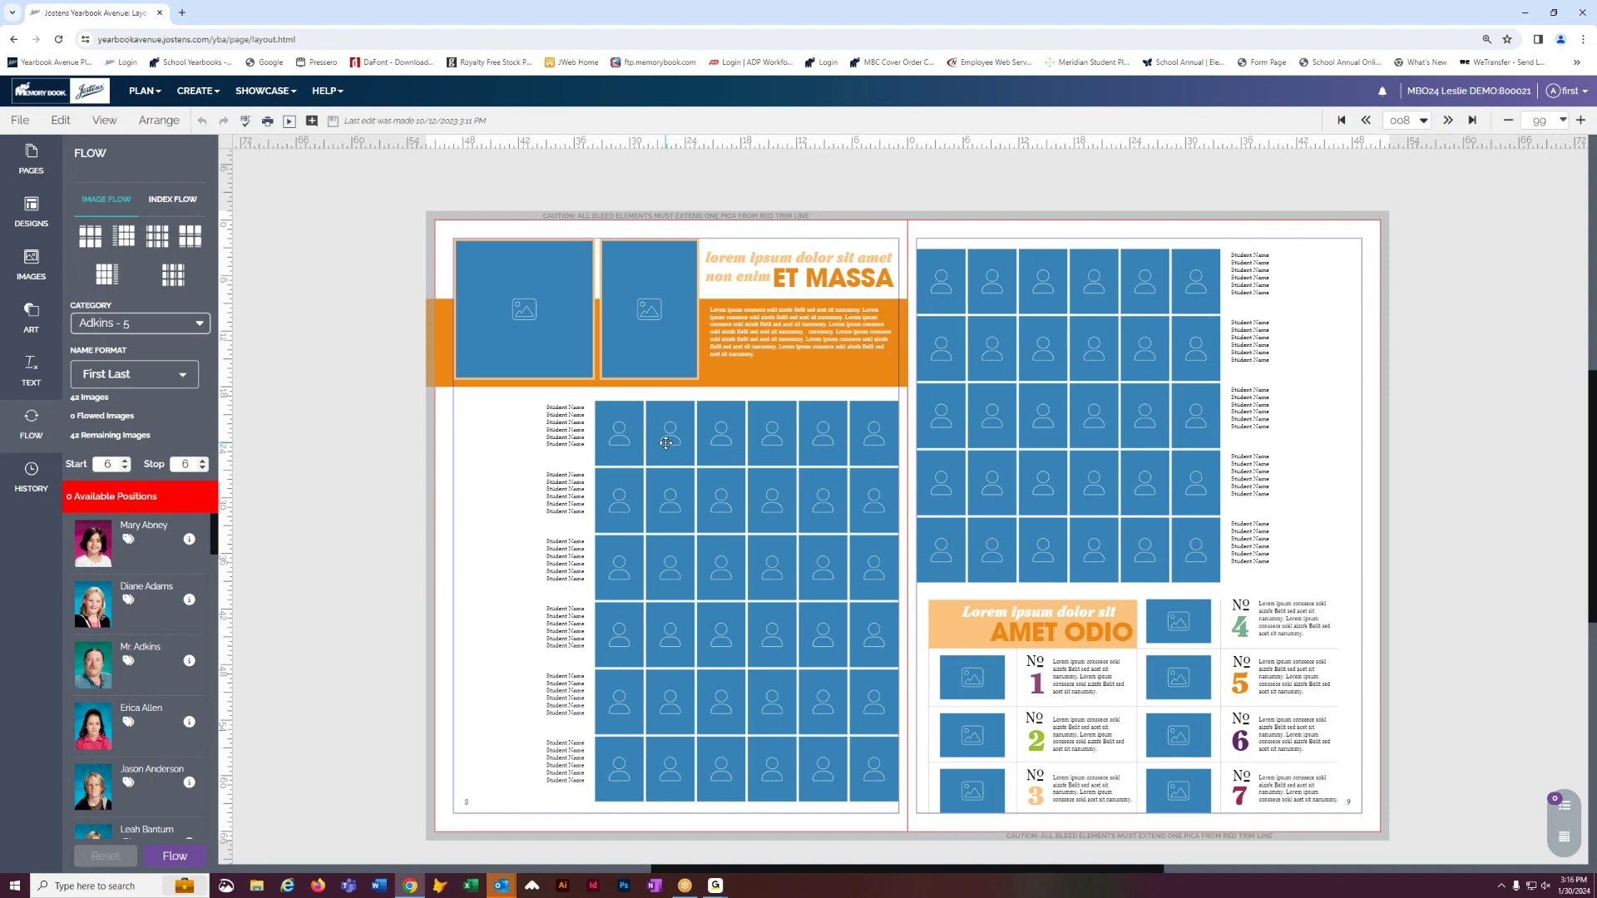
{"action": "left_click", "coordinate": [1448, 121]}
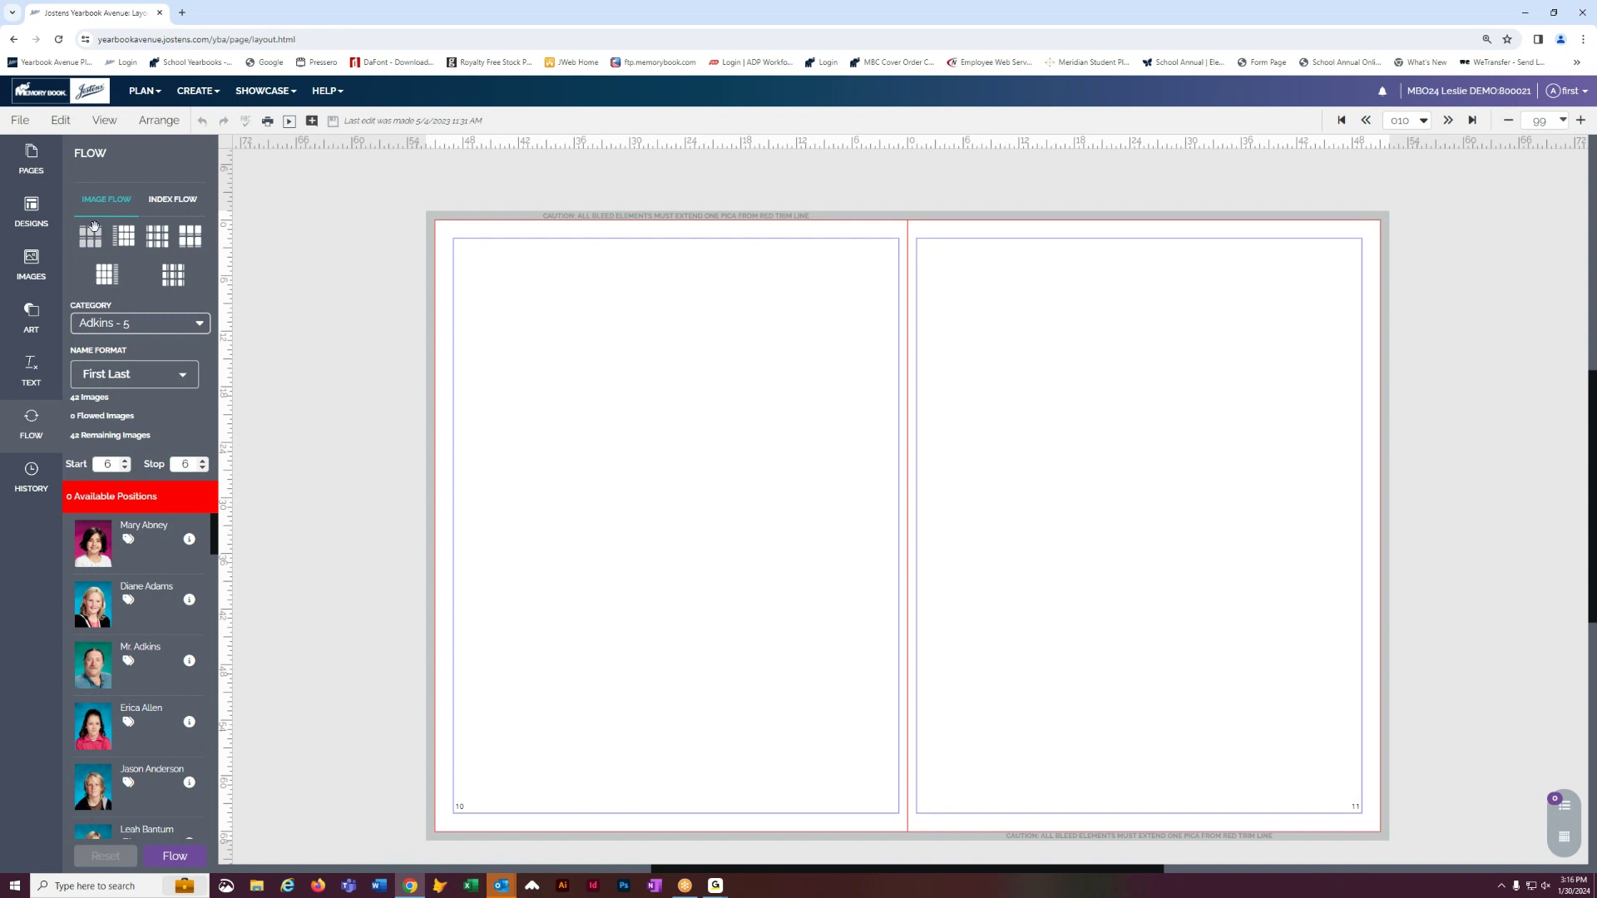
- Place a portrait grid on page 10 and turn off Automatic layout in Flow Options
{"action": "left_click_drag", "start_coordinate": [182, 269], "coordinate": [607, 328]}
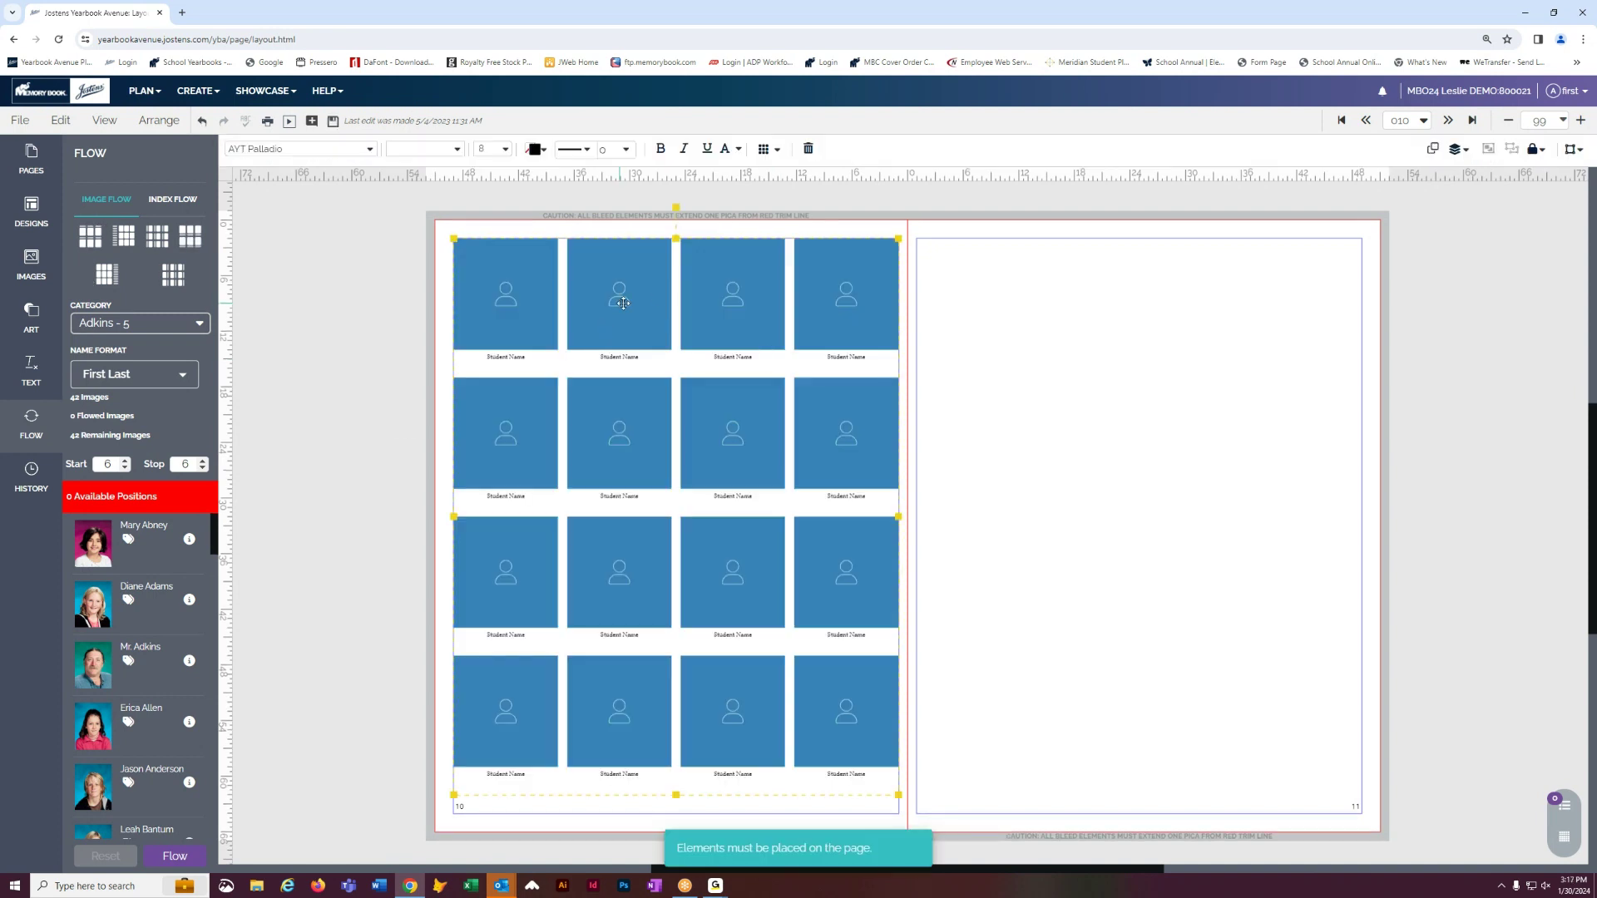
{"action": "left_click", "coordinate": [765, 153]}
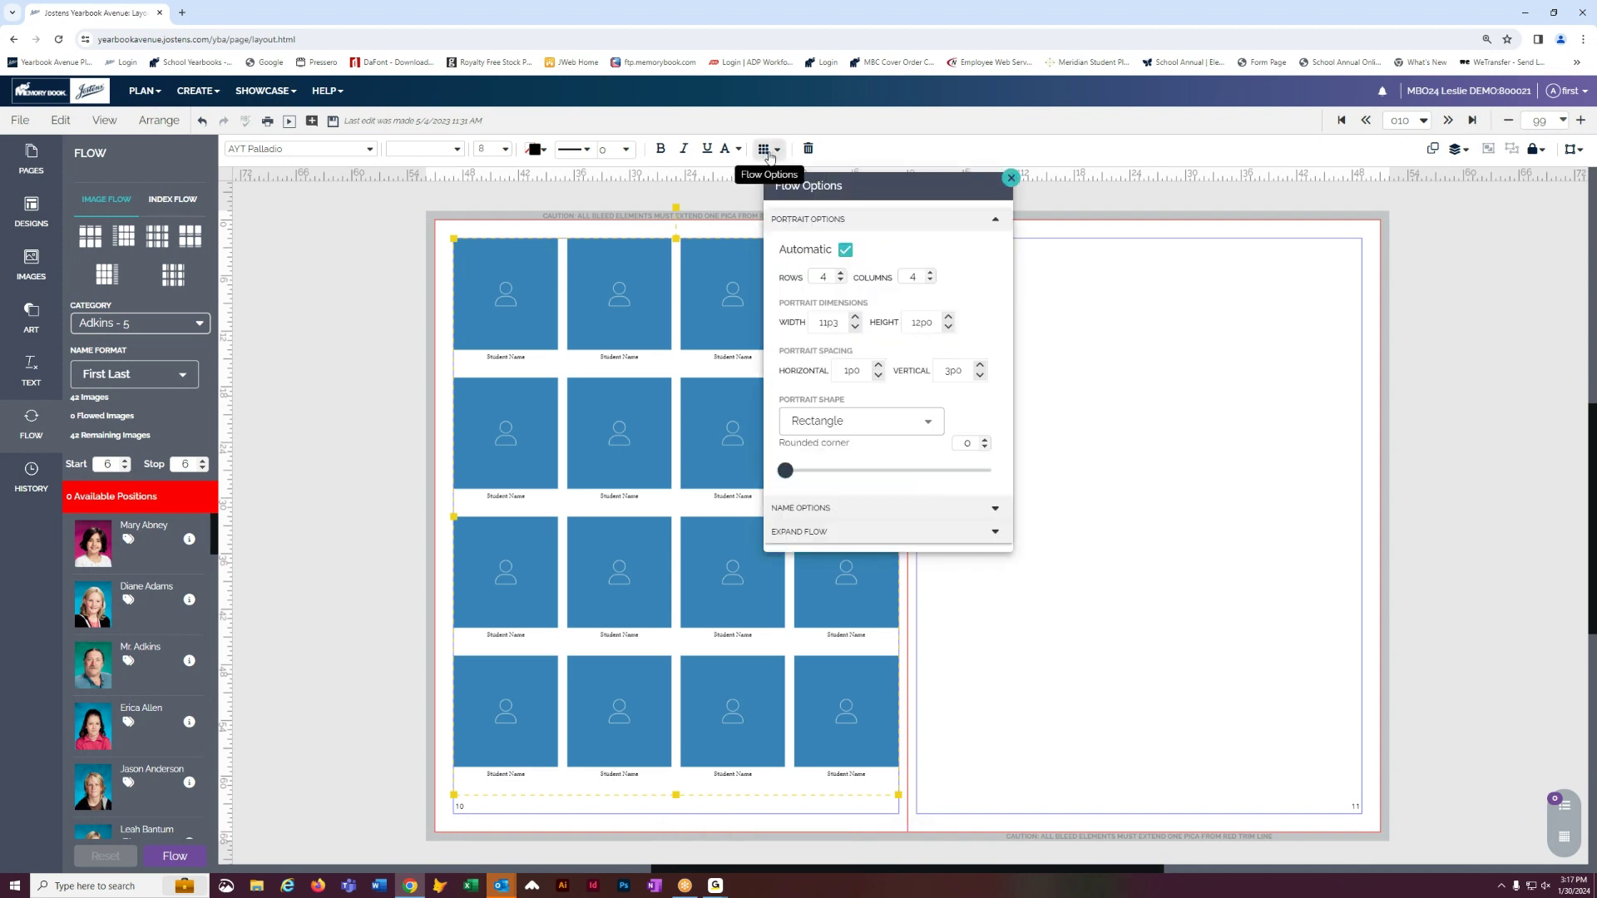
{"action": "left_click_drag", "start_coordinate": [872, 187], "coordinate": [1088, 315]}
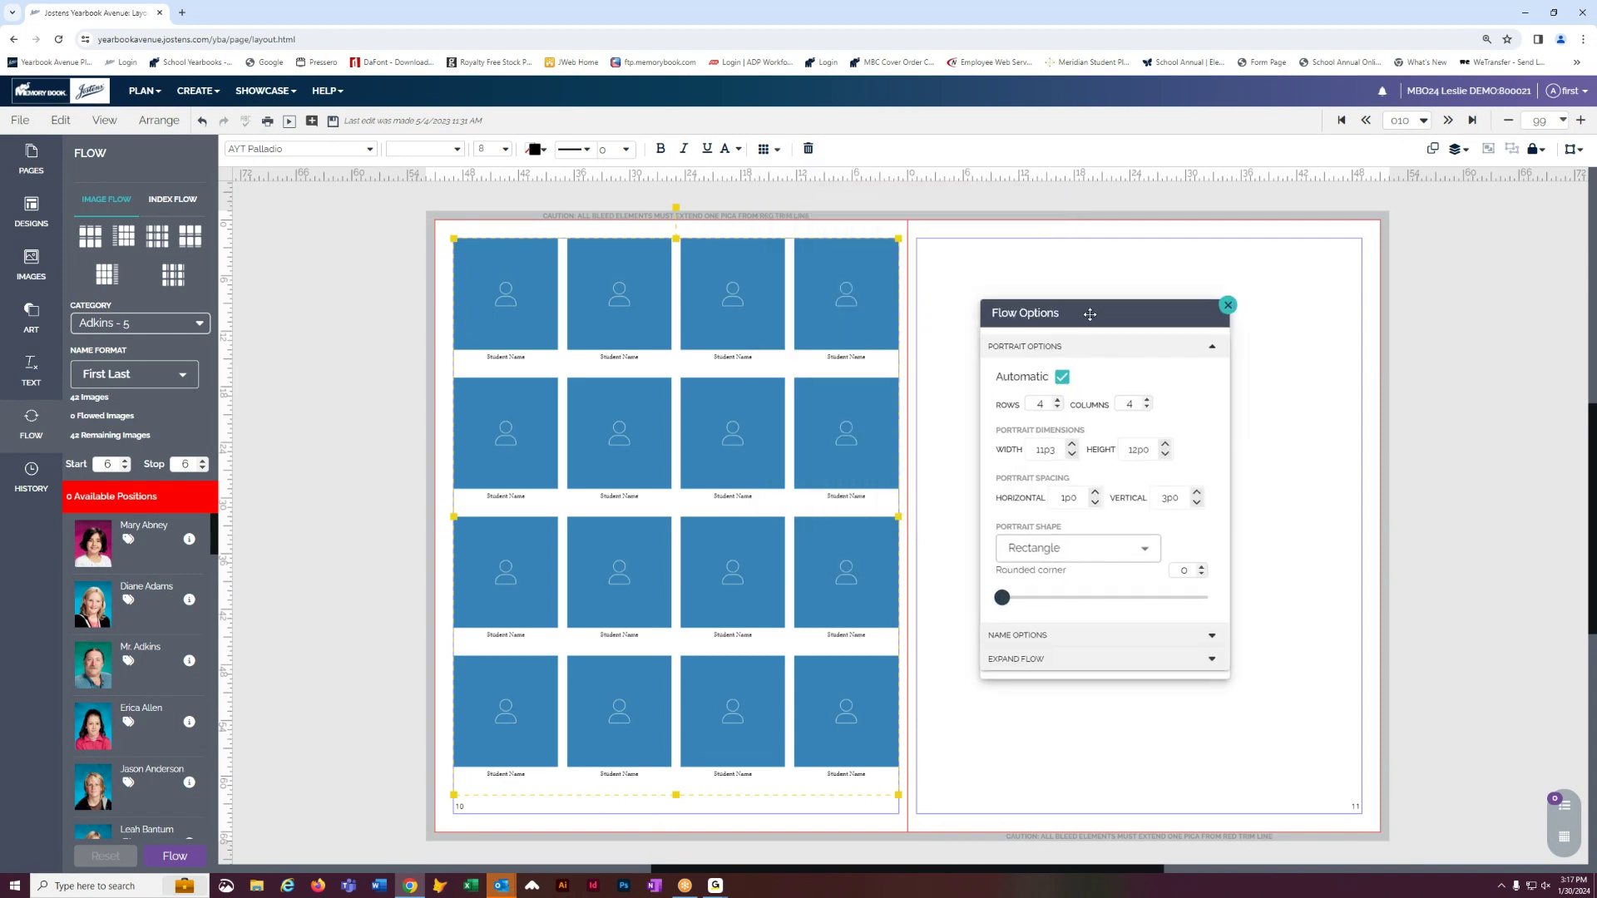
{"action": "left_click", "coordinate": [1063, 379]}
- Try a 2×2 grid of 8p3×10p0 portraits, testing diamond then octagon shapes
{"action": "left_click", "coordinate": [1057, 409]}
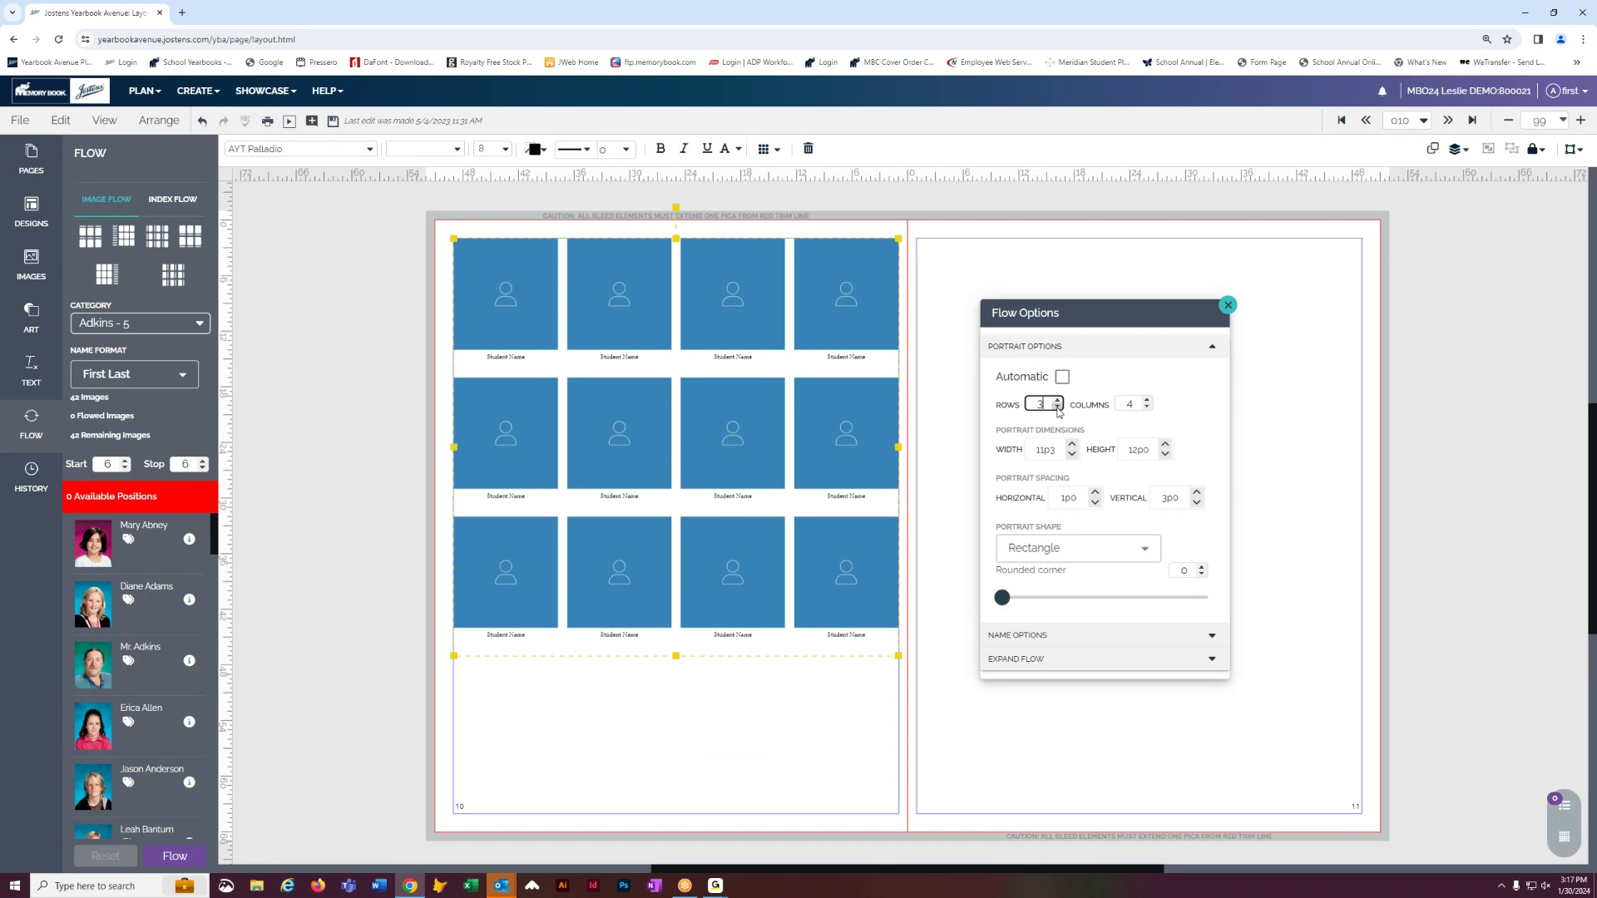
{"action": "left_click", "coordinate": [1057, 408]}
{"action": "left_click", "coordinate": [1147, 408]}
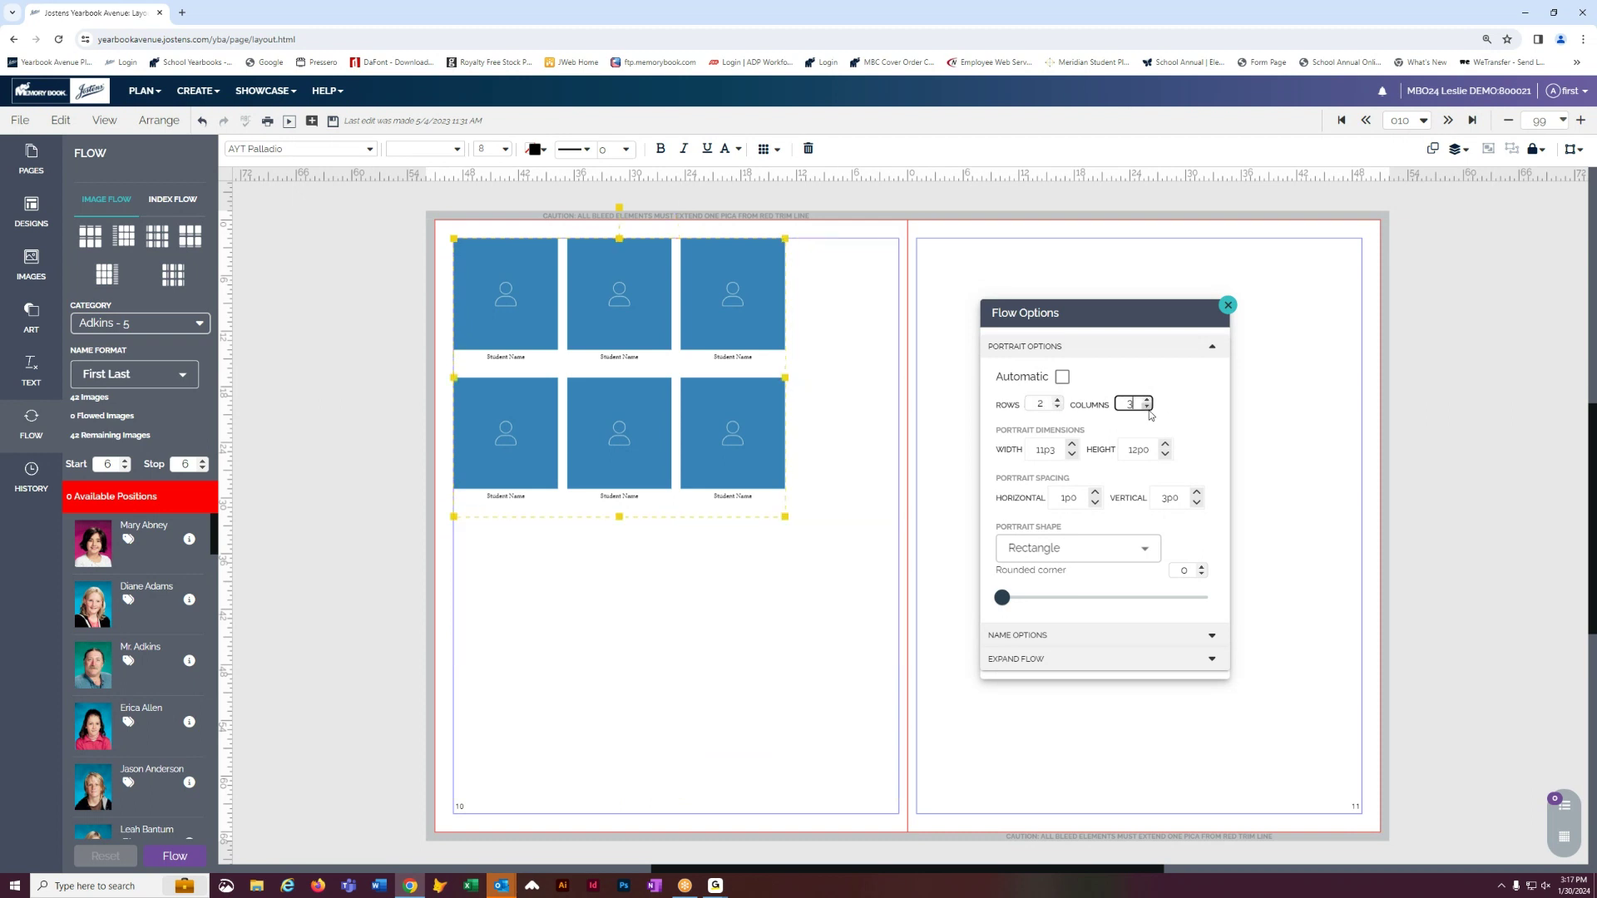
{"action": "left_click", "coordinate": [1148, 409]}
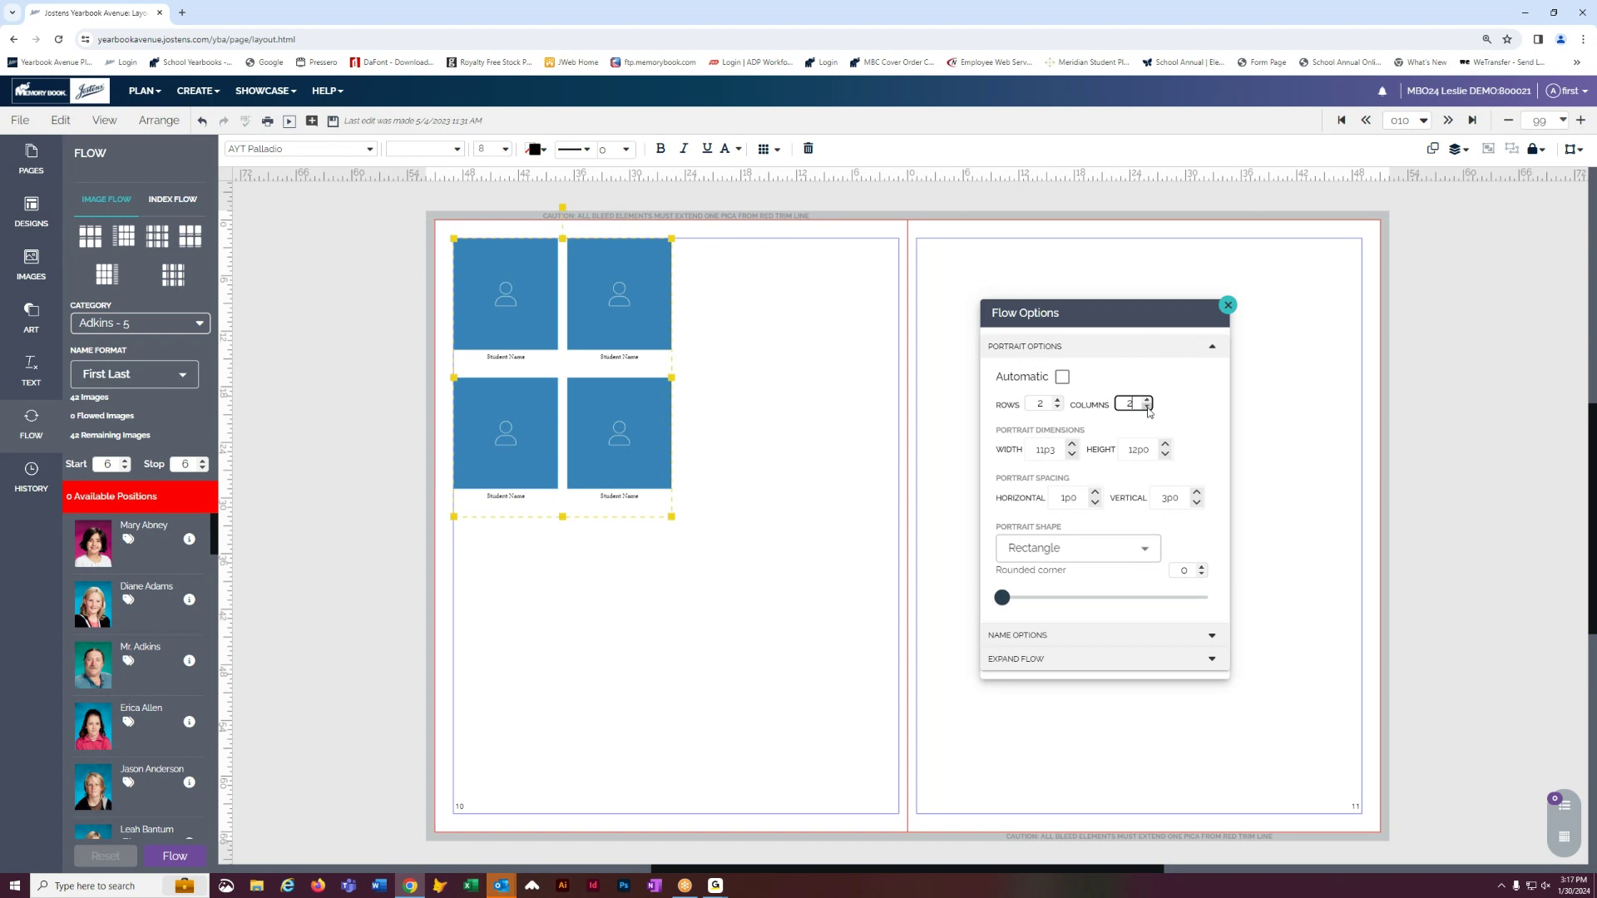
{"action": "left_click", "coordinate": [1072, 454]}
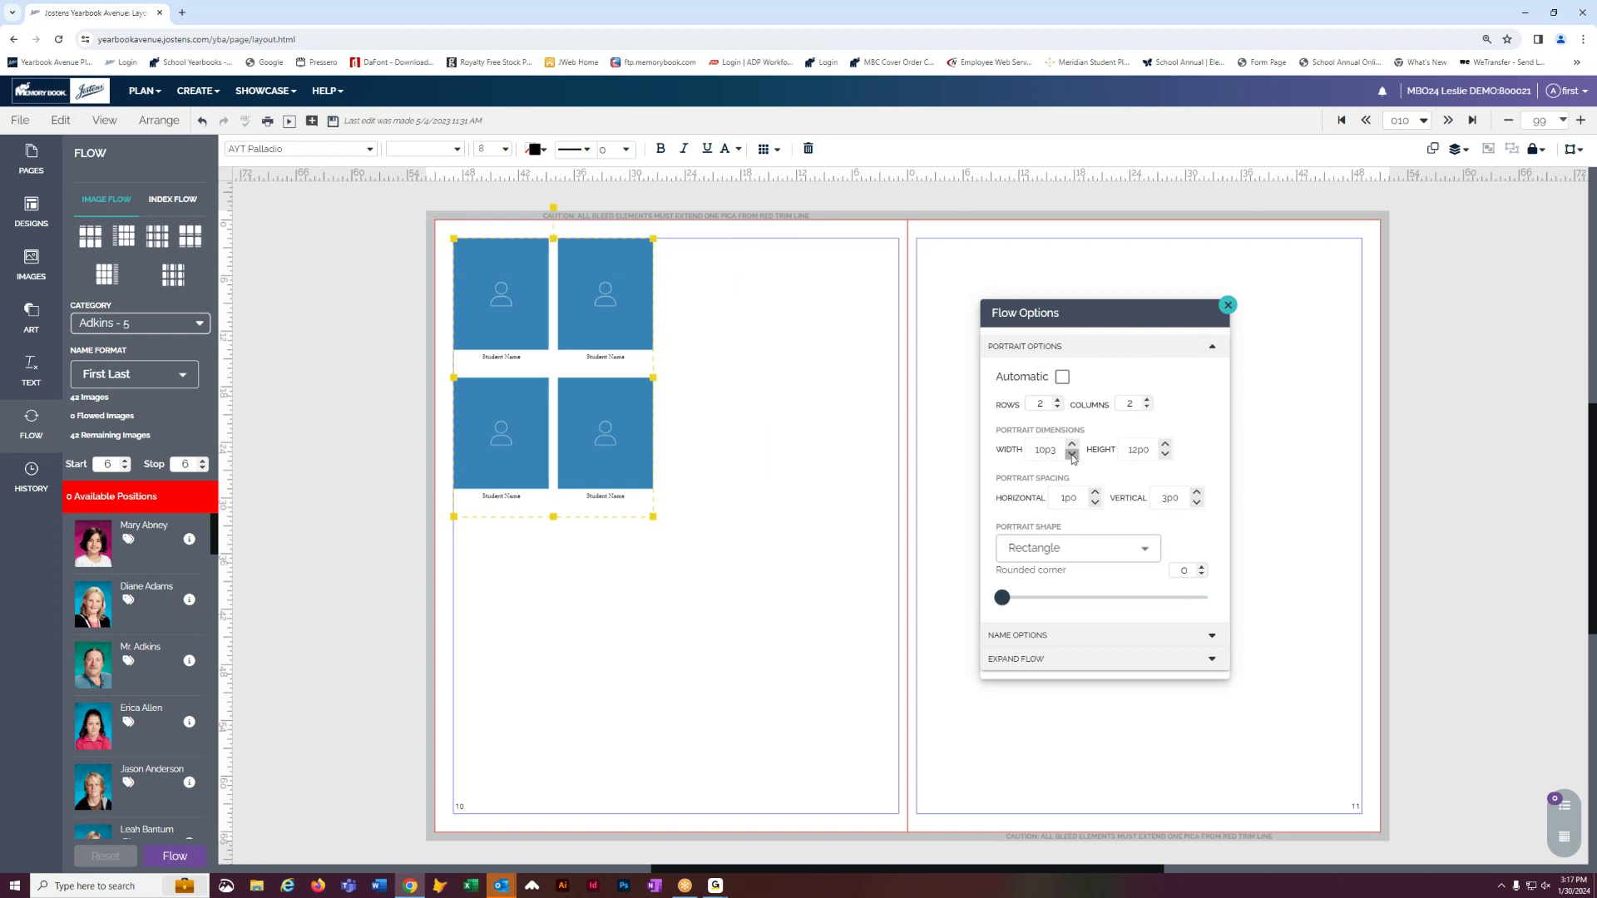
{"action": "left_click", "coordinate": [1072, 454]}
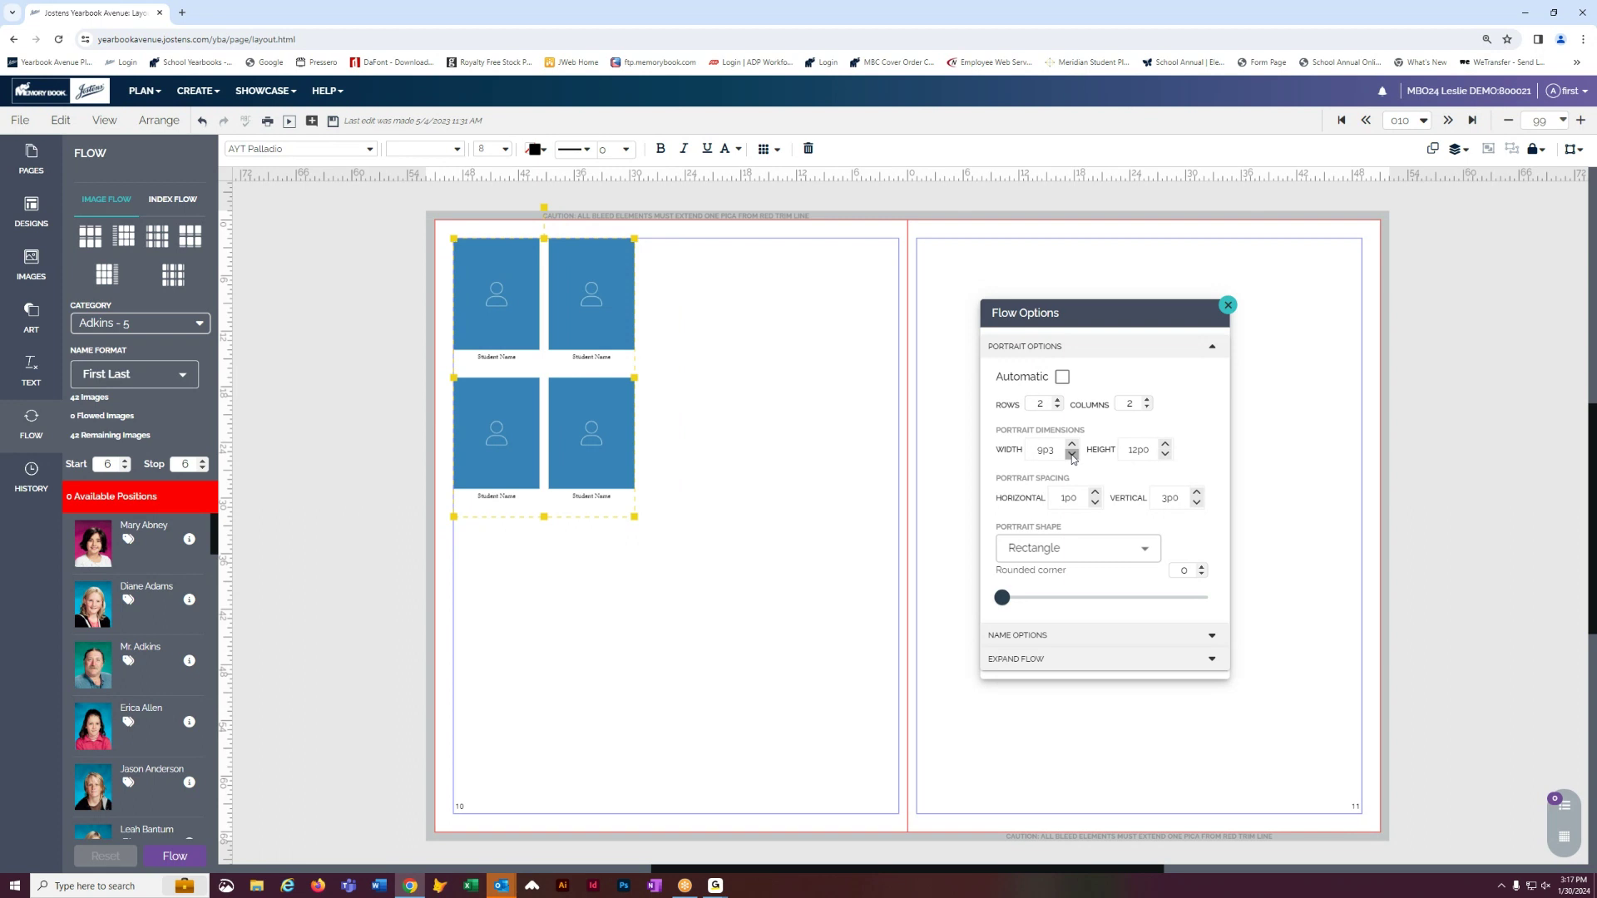
{"action": "left_click", "coordinate": [1165, 454]}
{"action": "left_click", "coordinate": [1165, 454]}
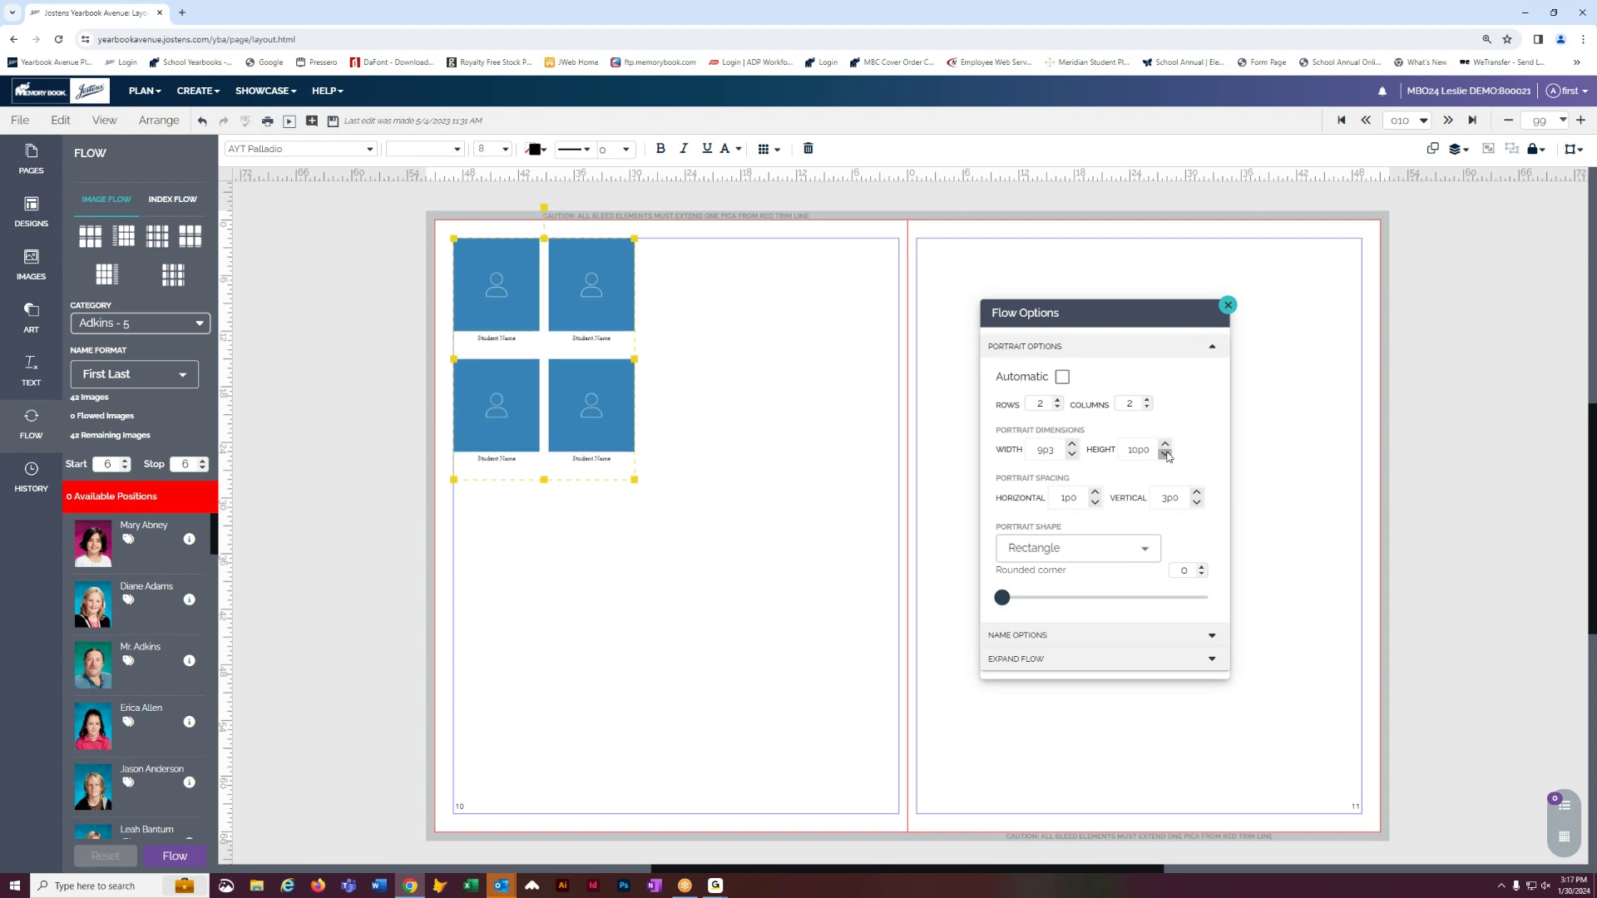
{"action": "left_click", "coordinate": [1072, 454]}
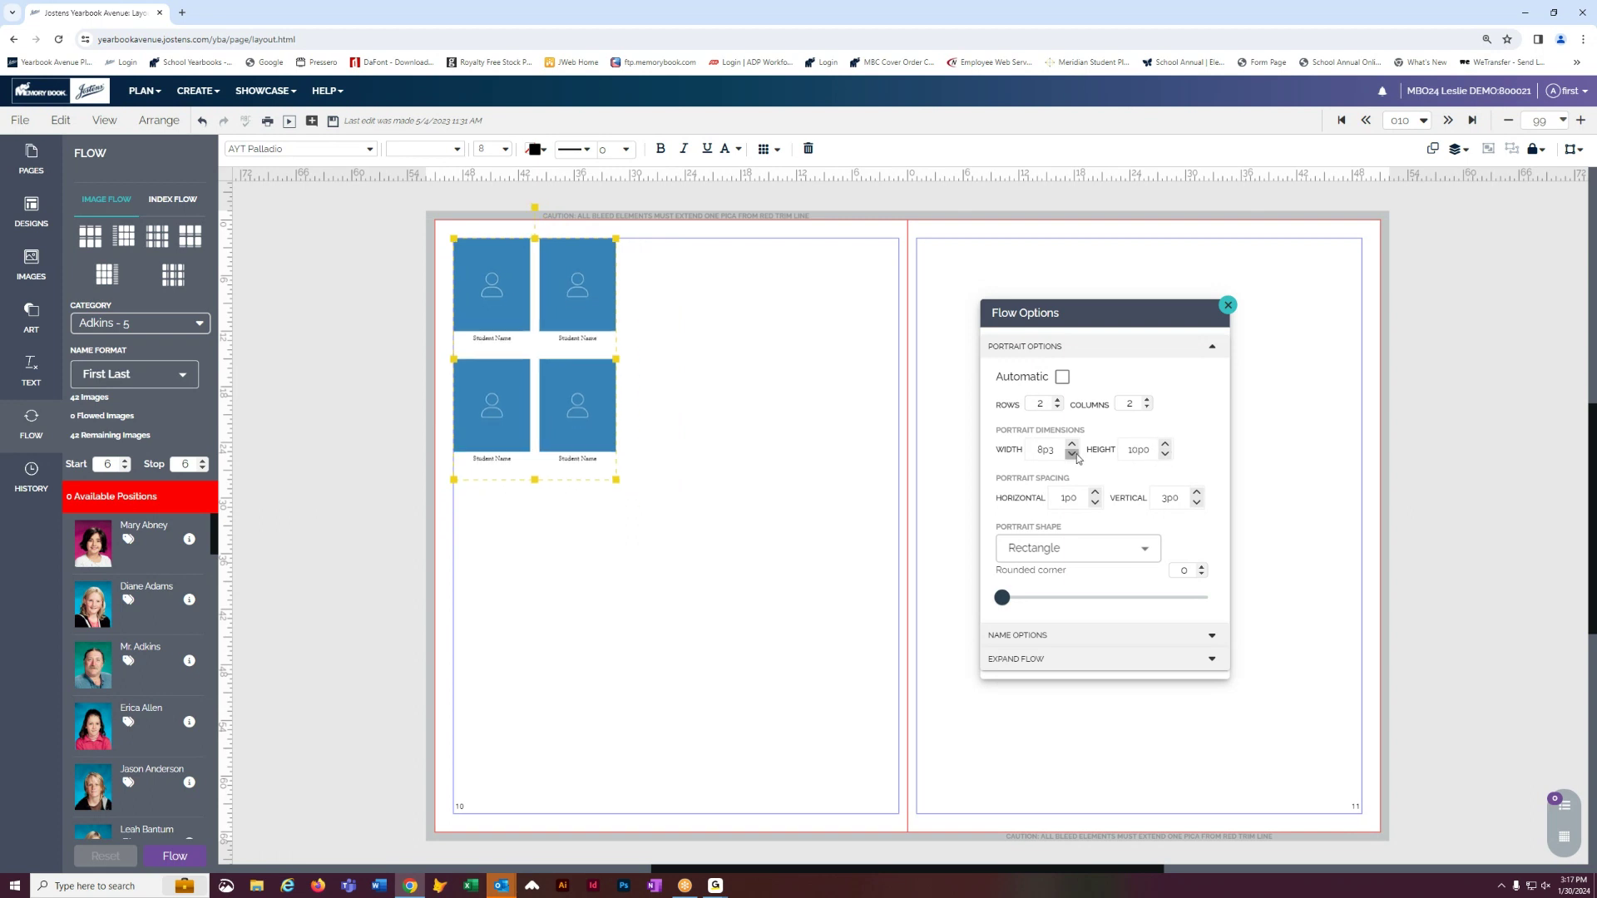
{"action": "left_click", "coordinate": [1145, 549]}
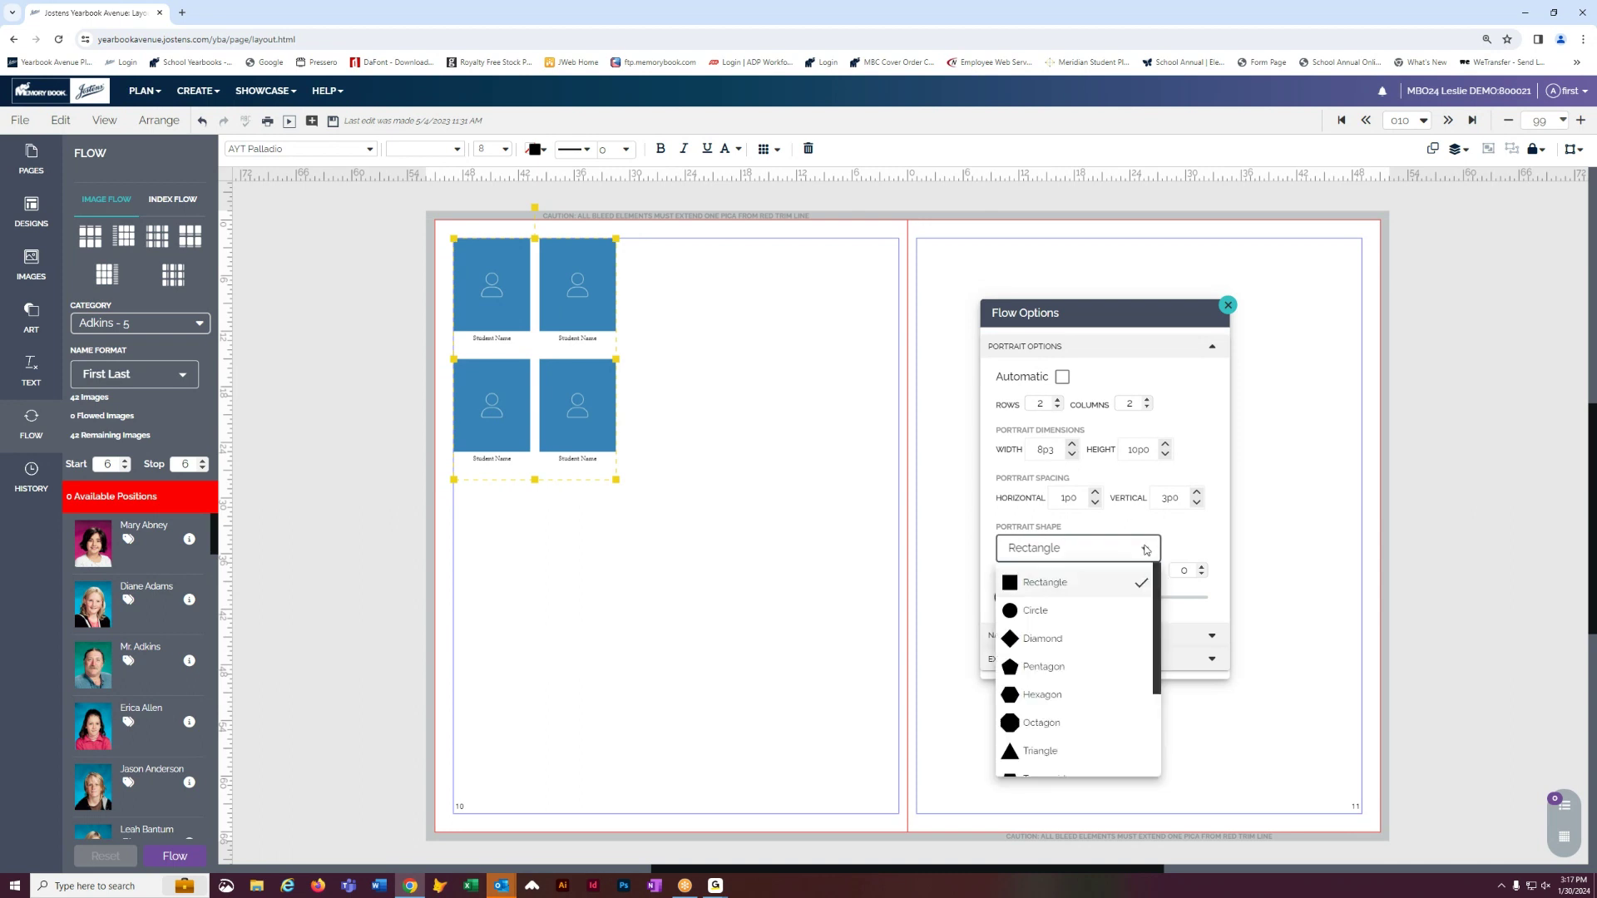
{"action": "left_click", "coordinate": [1057, 638]}
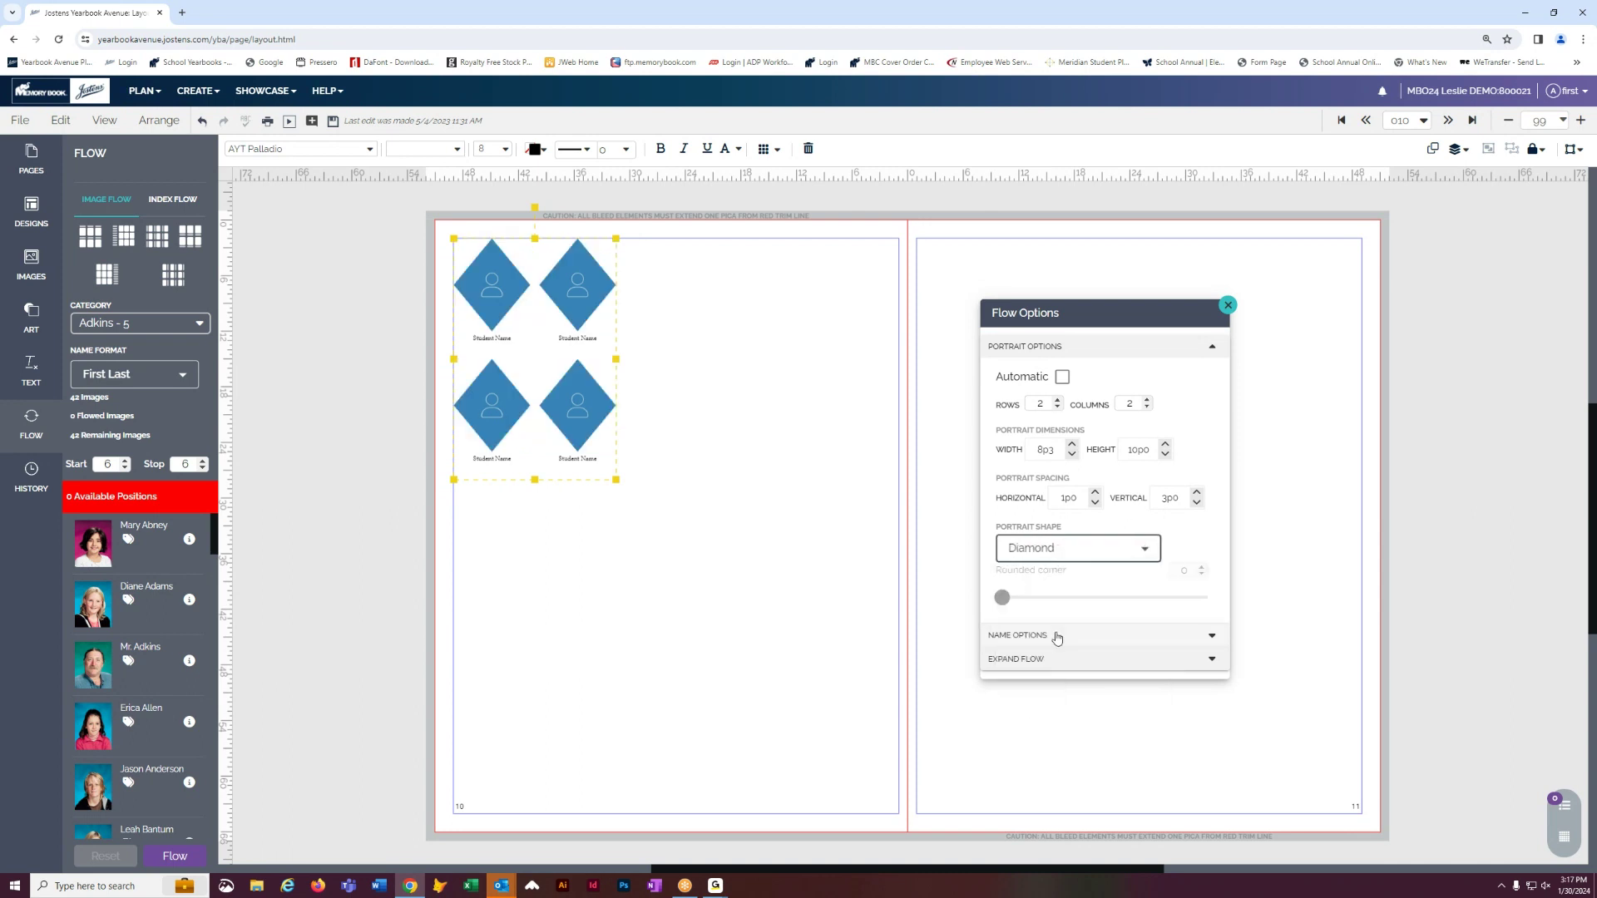
{"action": "left_click", "coordinate": [1151, 549]}
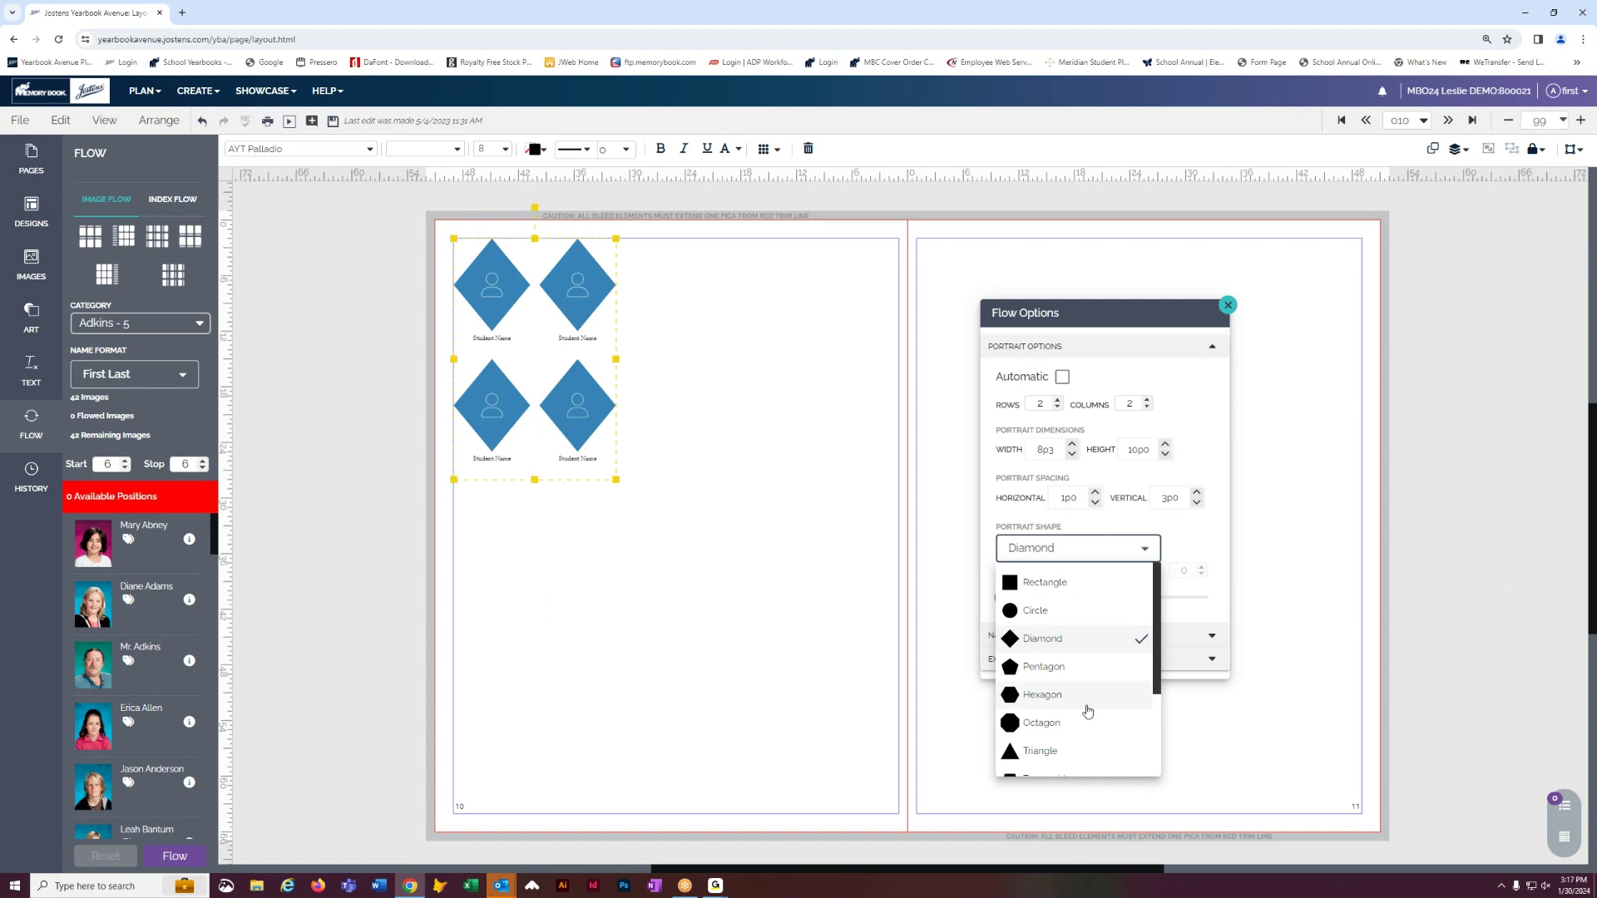
{"action": "left_click", "coordinate": [1050, 722]}
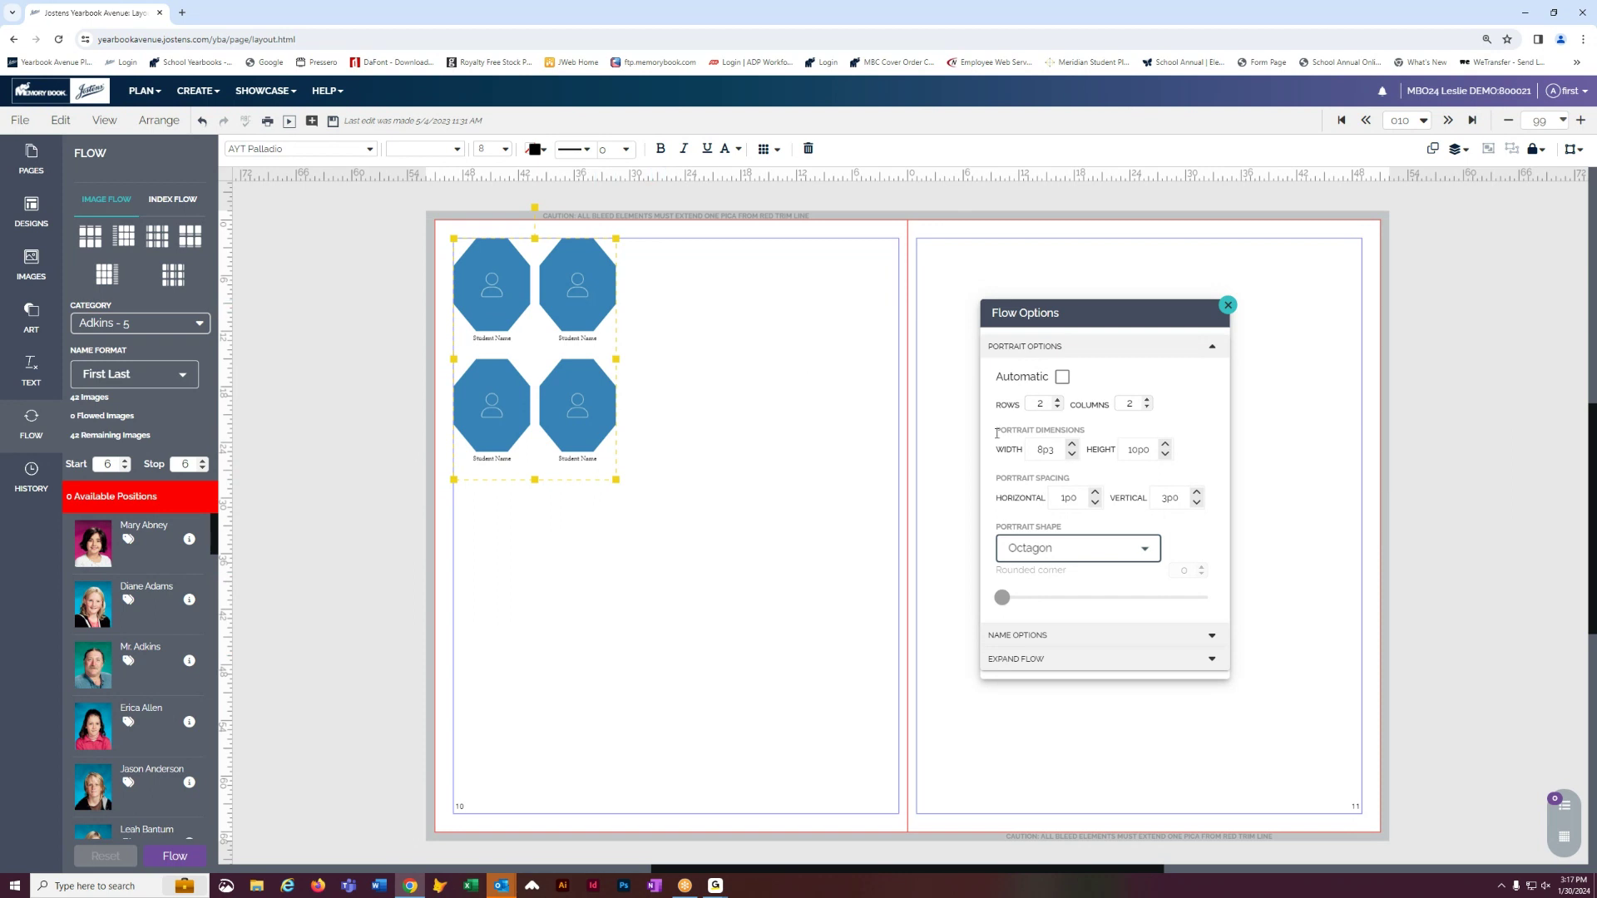
- Expand the grid to 5 rows by 6 columns of 6p3×8p0 portraits and reposition it
{"action": "left_click", "coordinate": [1056, 401]}
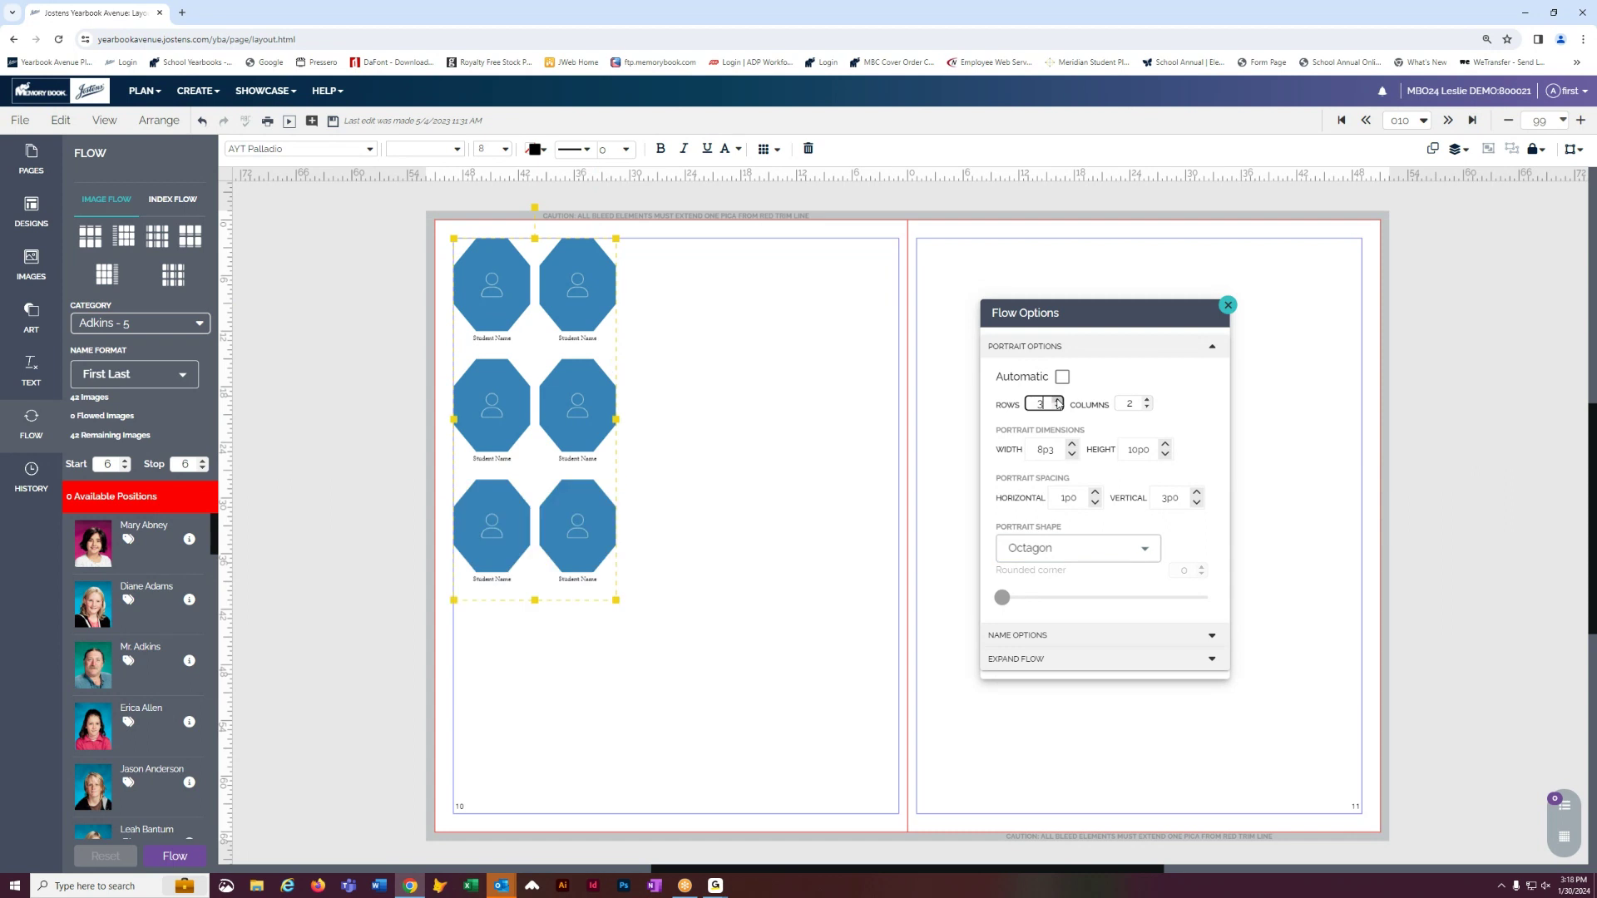
{"action": "left_click", "coordinate": [1057, 401]}
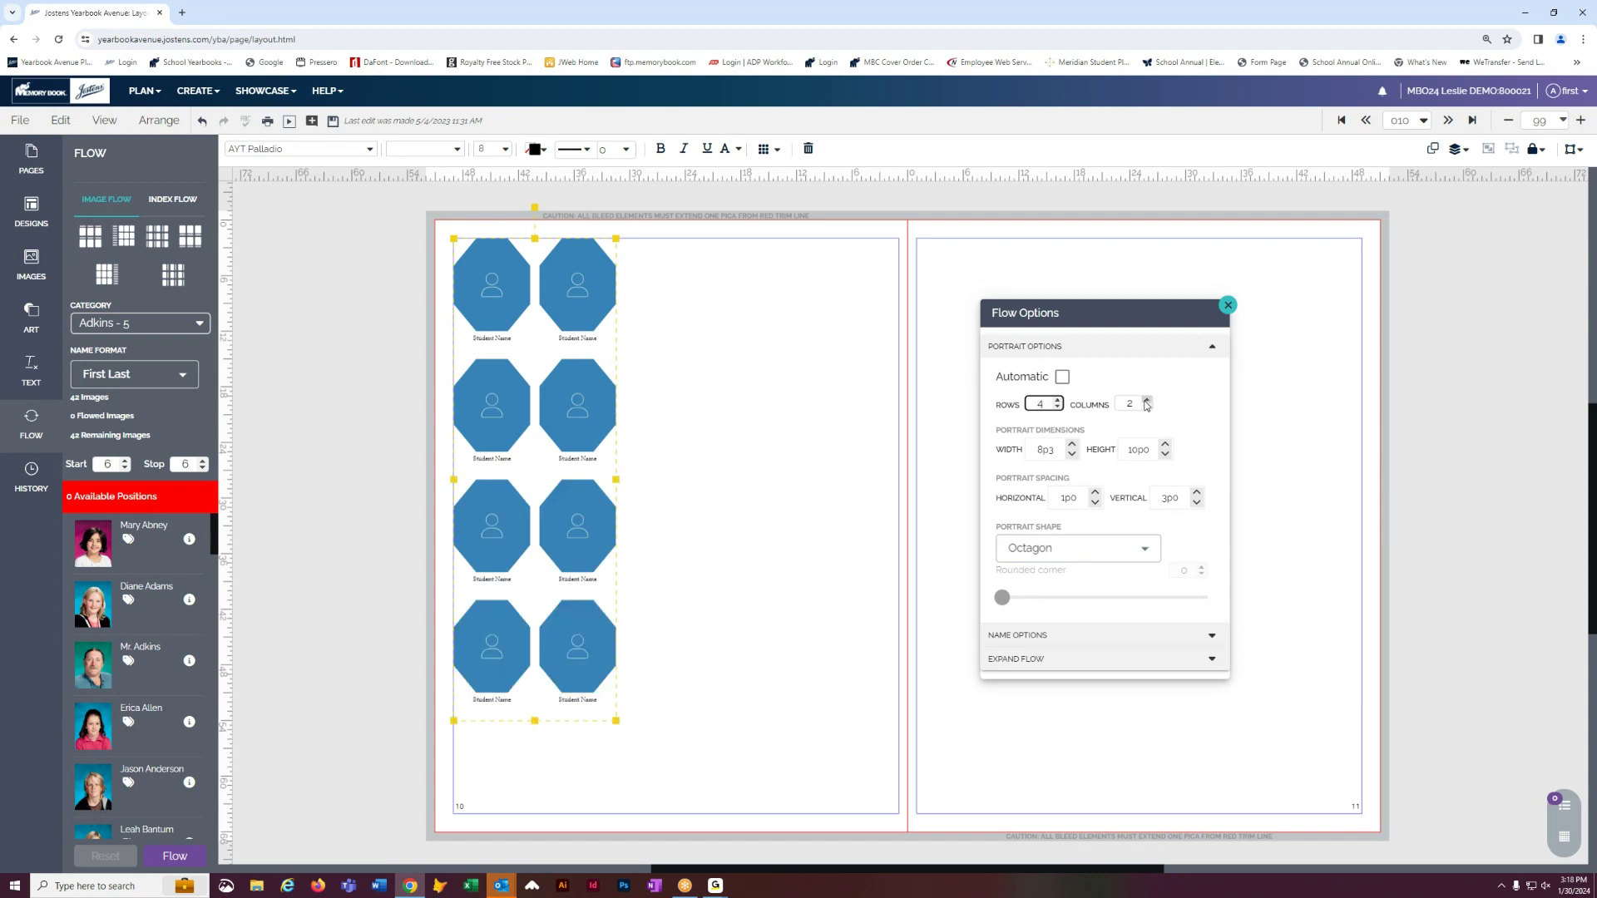
{"action": "left_click", "coordinate": [1147, 401]}
{"action": "left_click", "coordinate": [1147, 401]}
{"action": "left_click", "coordinate": [1147, 401]}
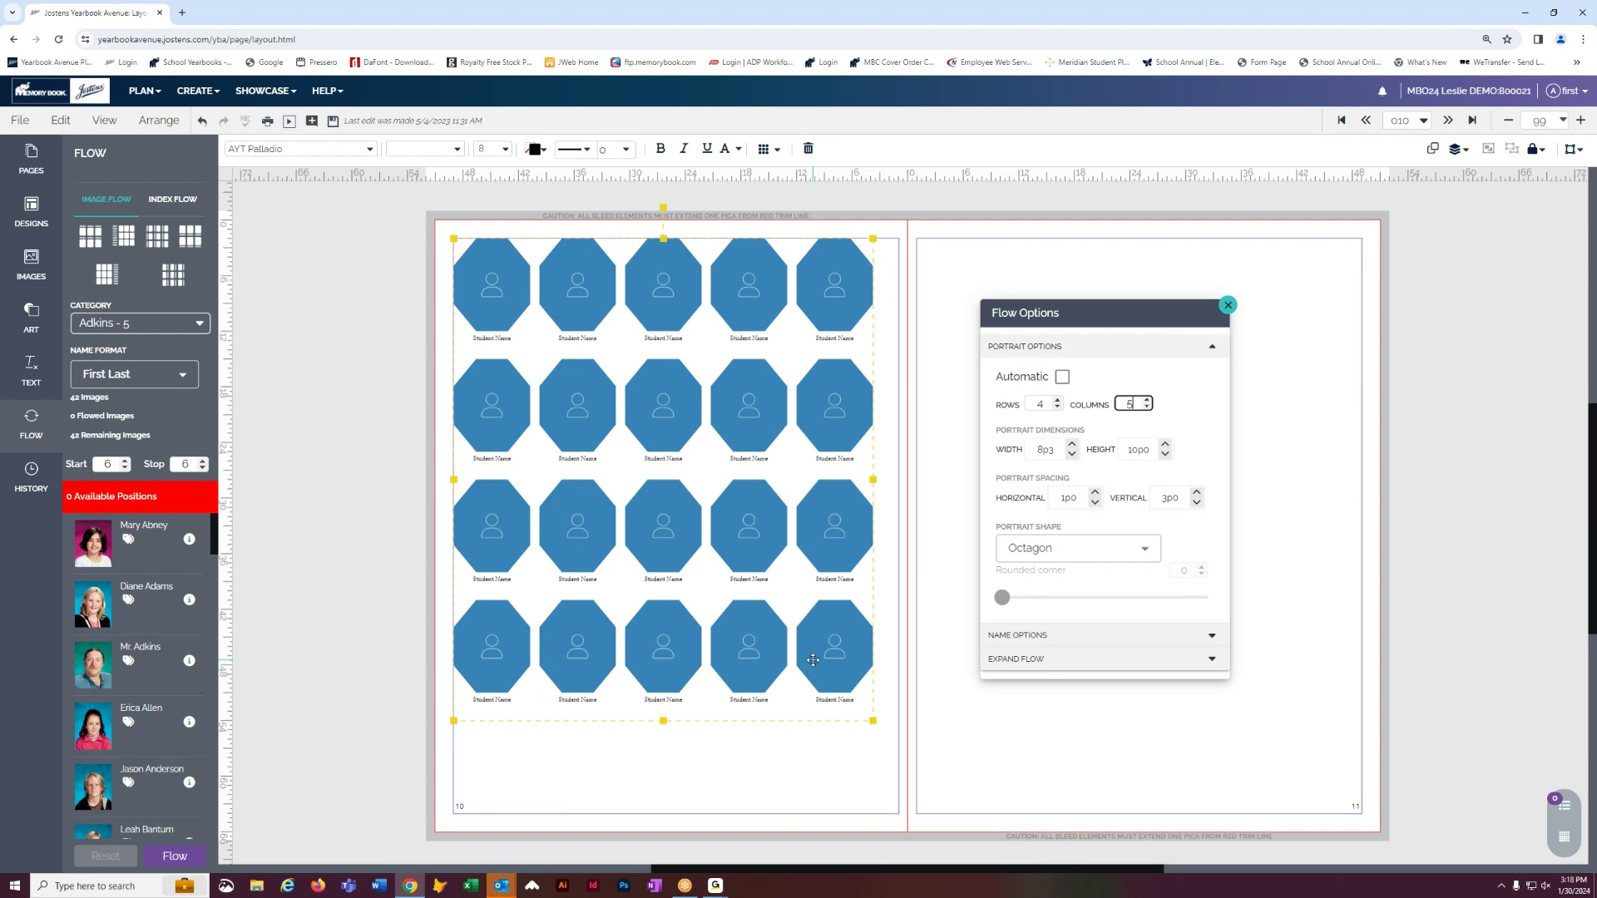
{"action": "left_click_drag", "start_coordinate": [816, 662], "coordinate": [828, 738]}
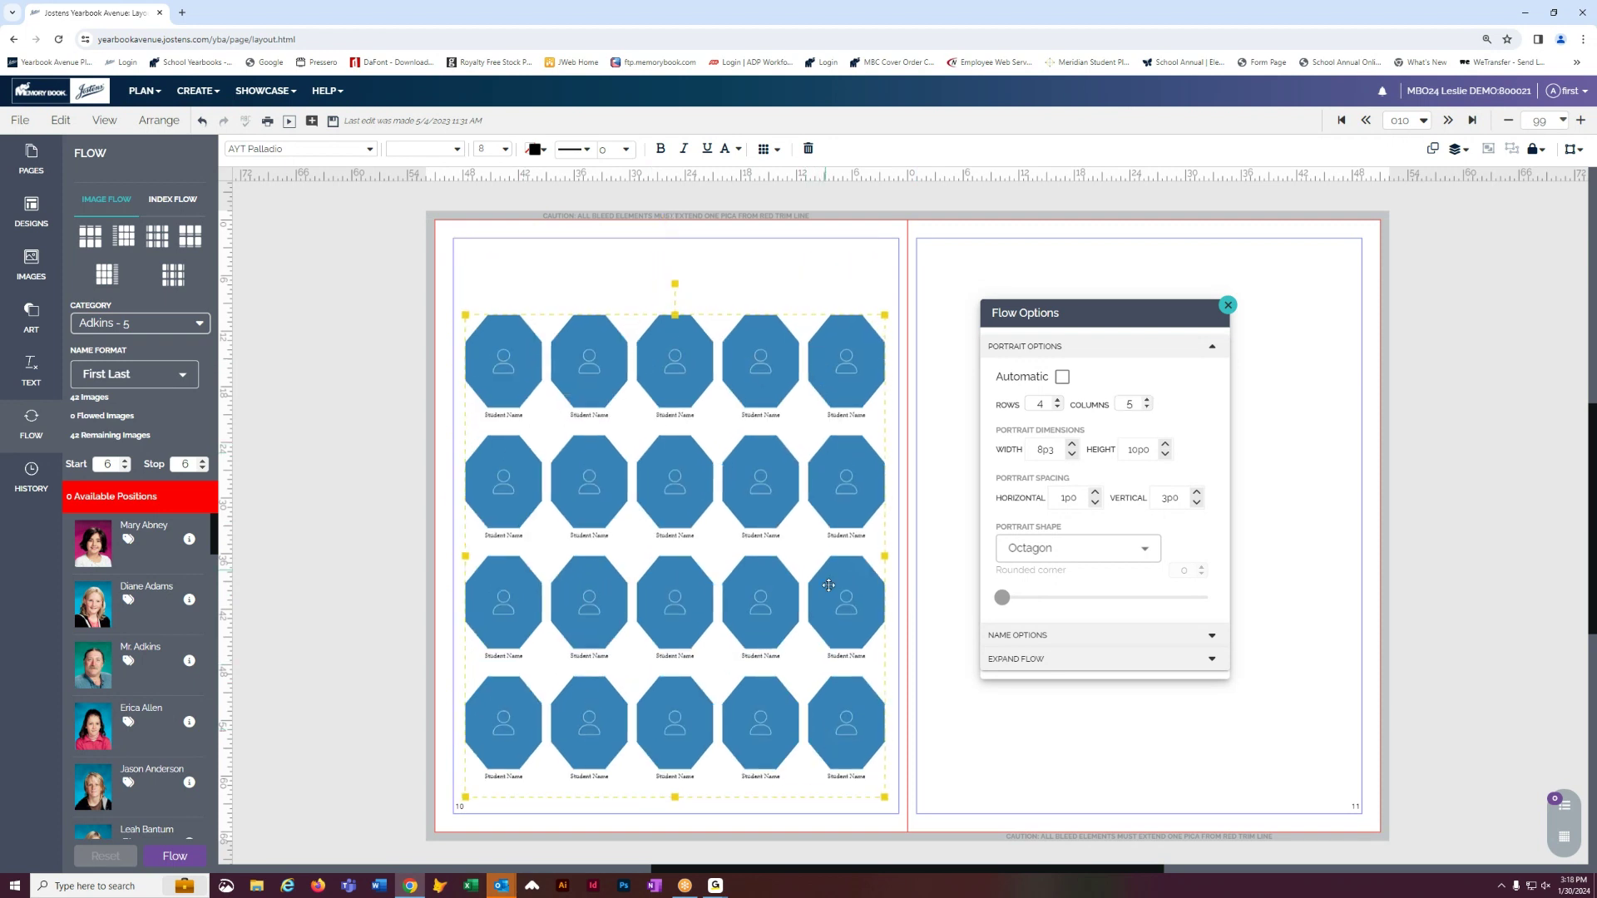
{"action": "left_click", "coordinate": [1072, 455]}
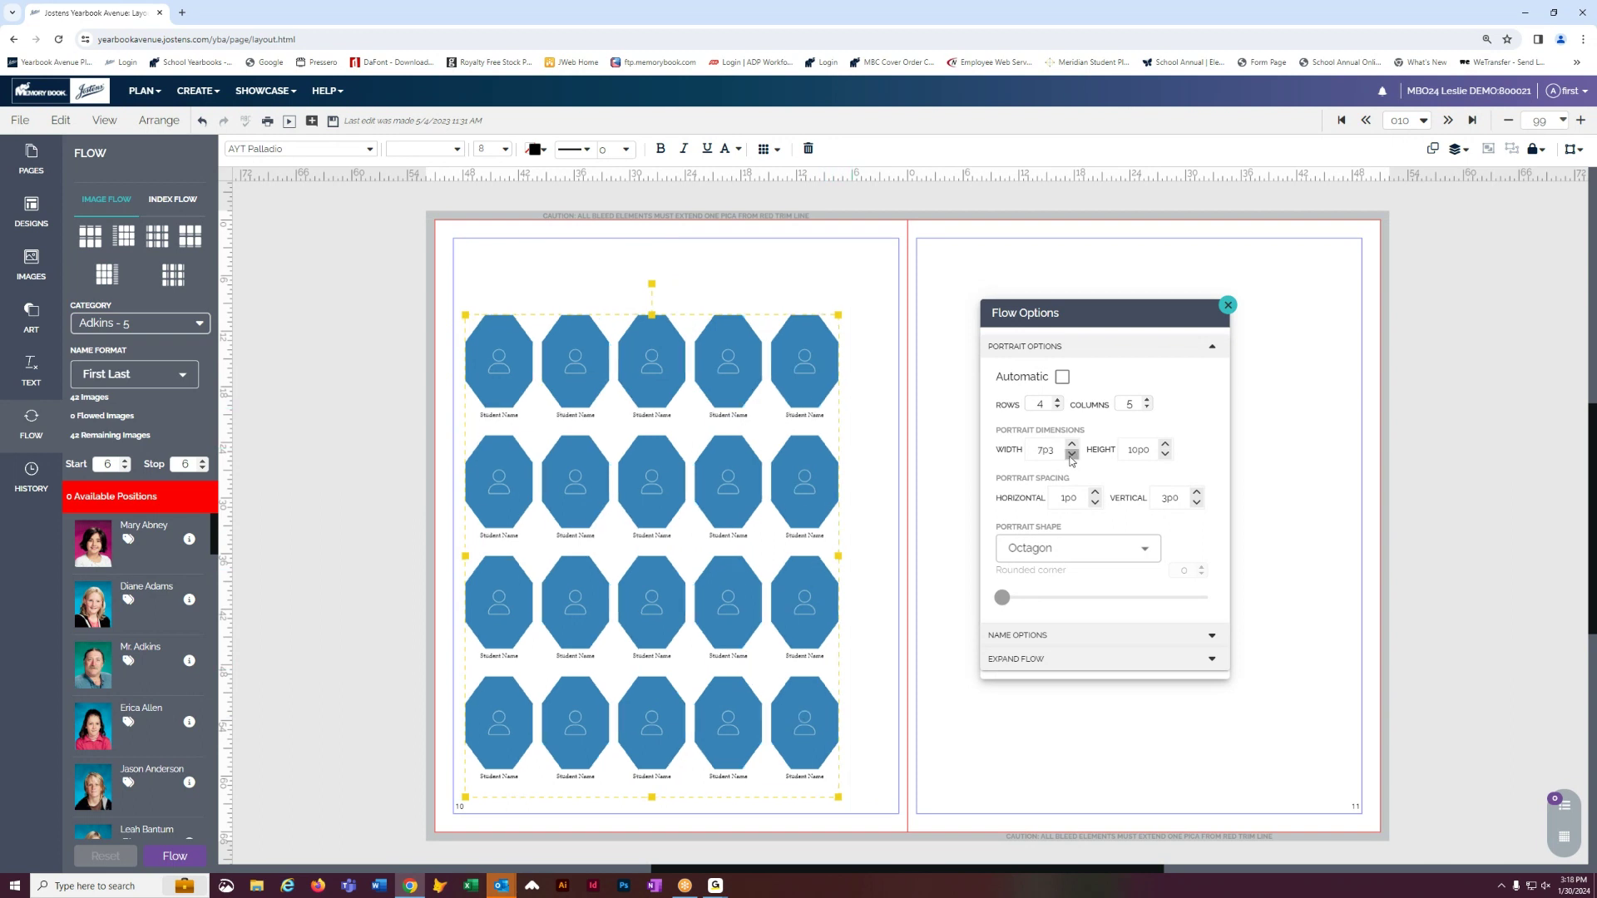
{"action": "left_click", "coordinate": [1072, 454]}
{"action": "left_click", "coordinate": [1164, 454]}
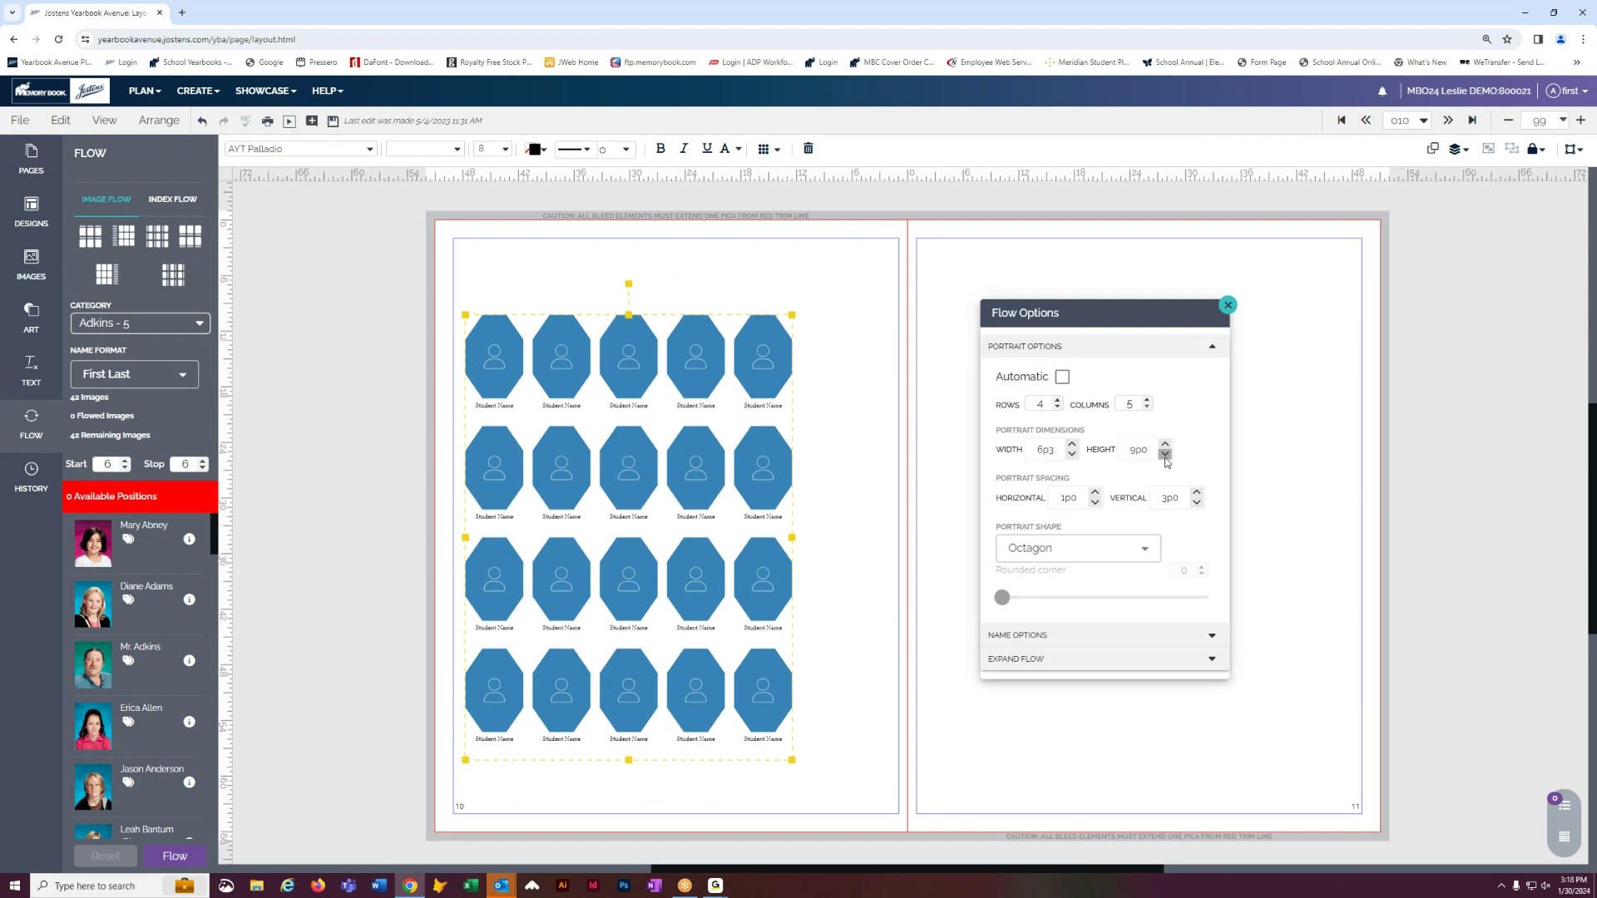
{"action": "left_click", "coordinate": [1165, 454]}
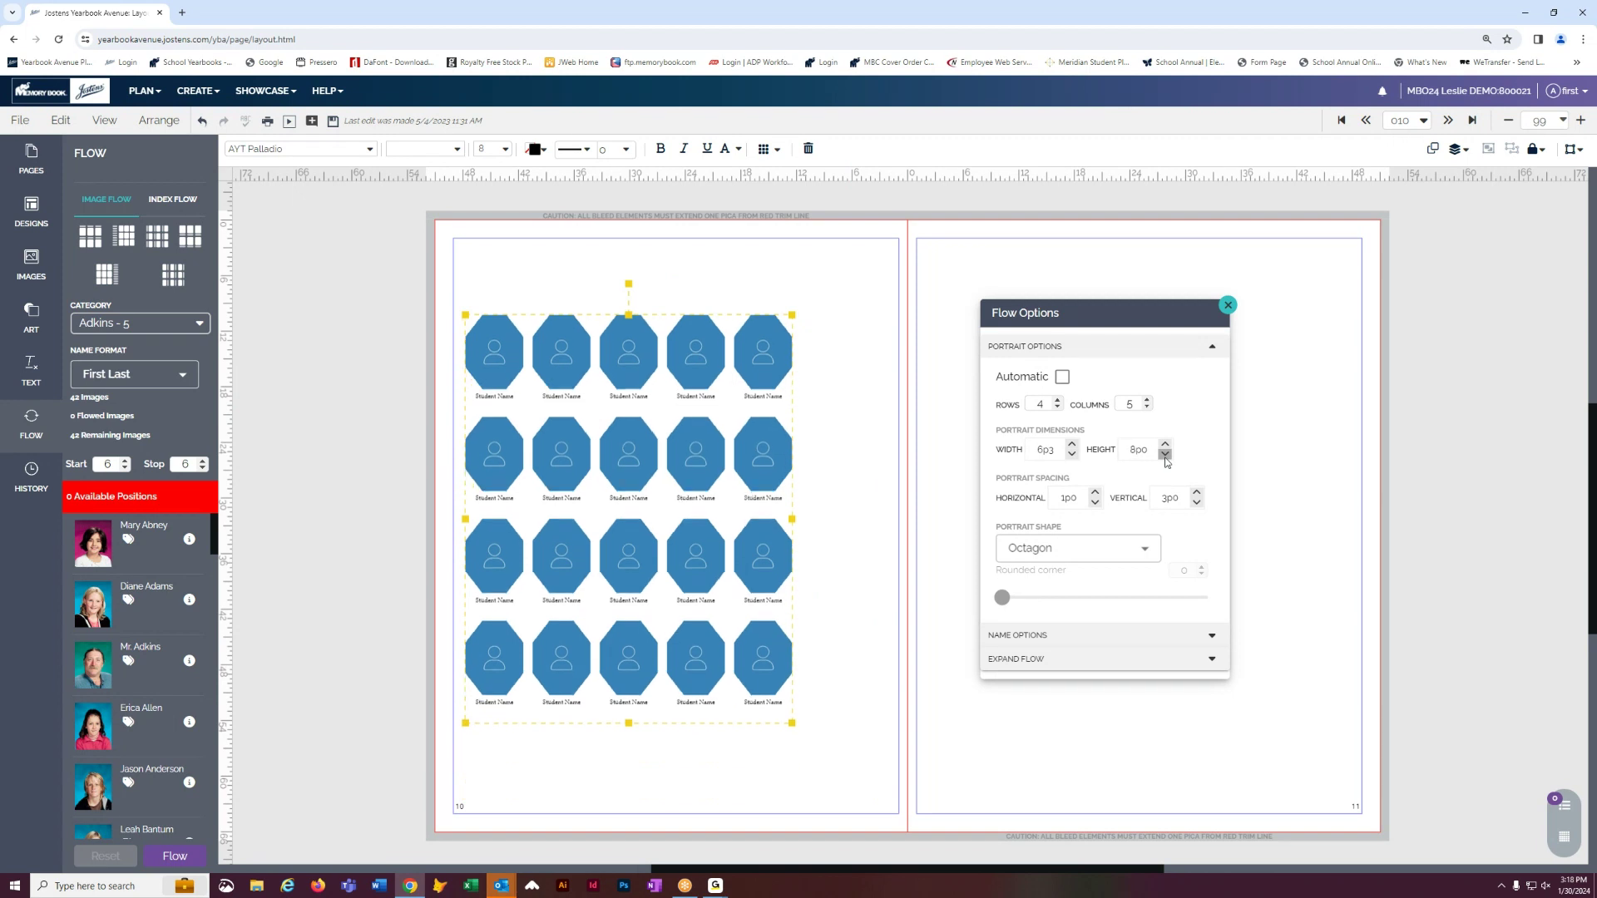
{"action": "left_click", "coordinate": [1147, 401]}
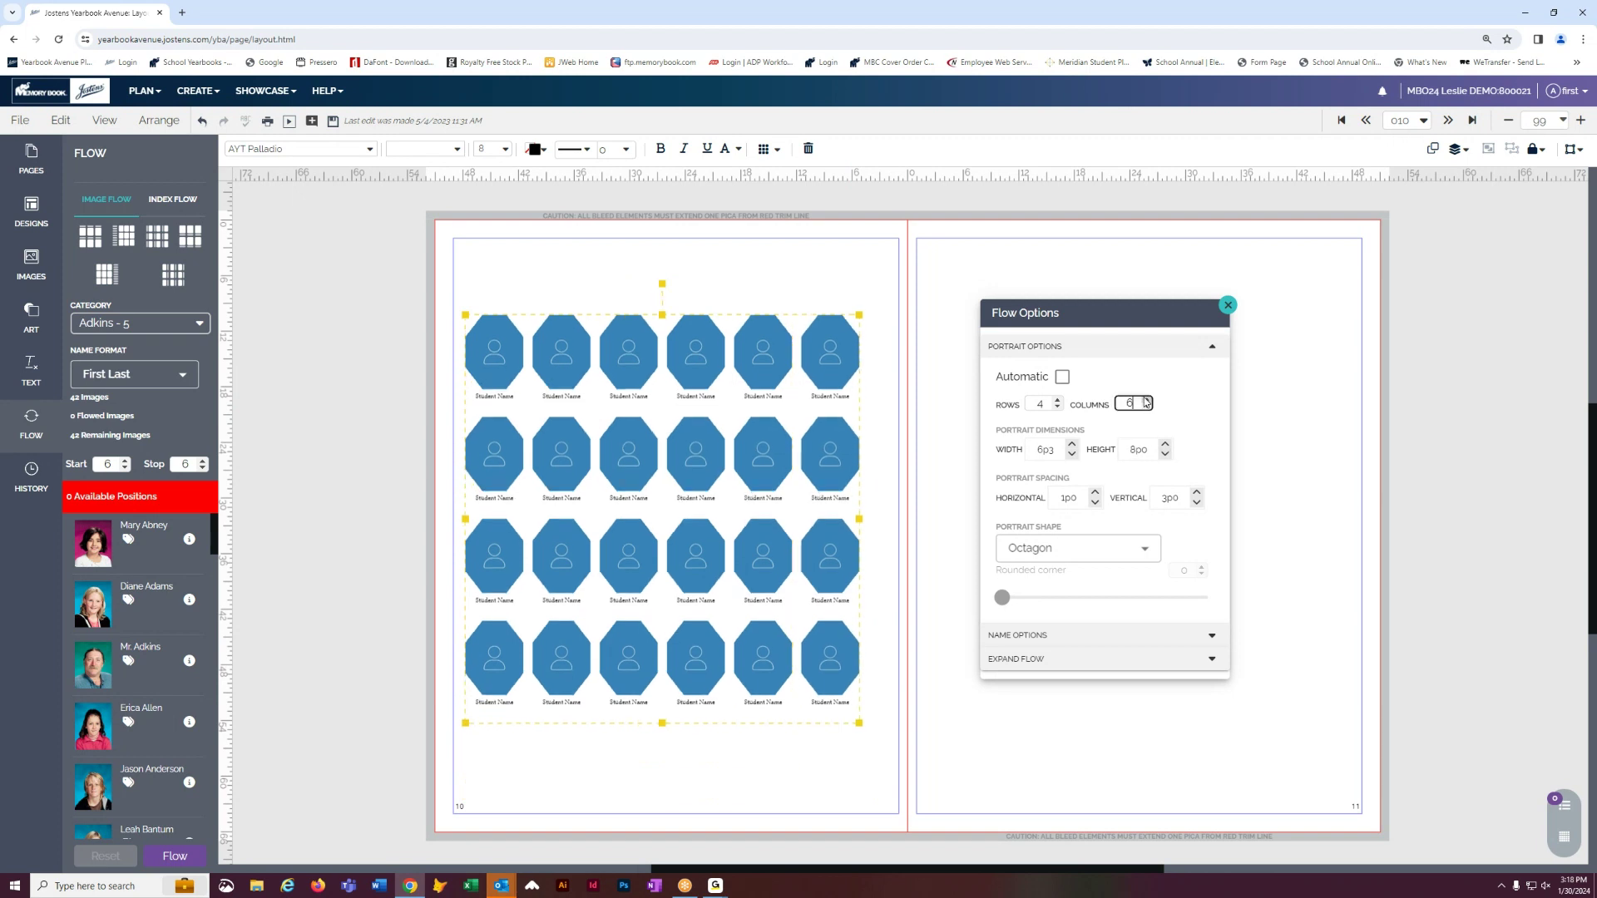
{"action": "left_click_drag", "start_coordinate": [818, 335], "coordinate": [825, 325]}
{"action": "left_click", "coordinate": [1058, 399]}
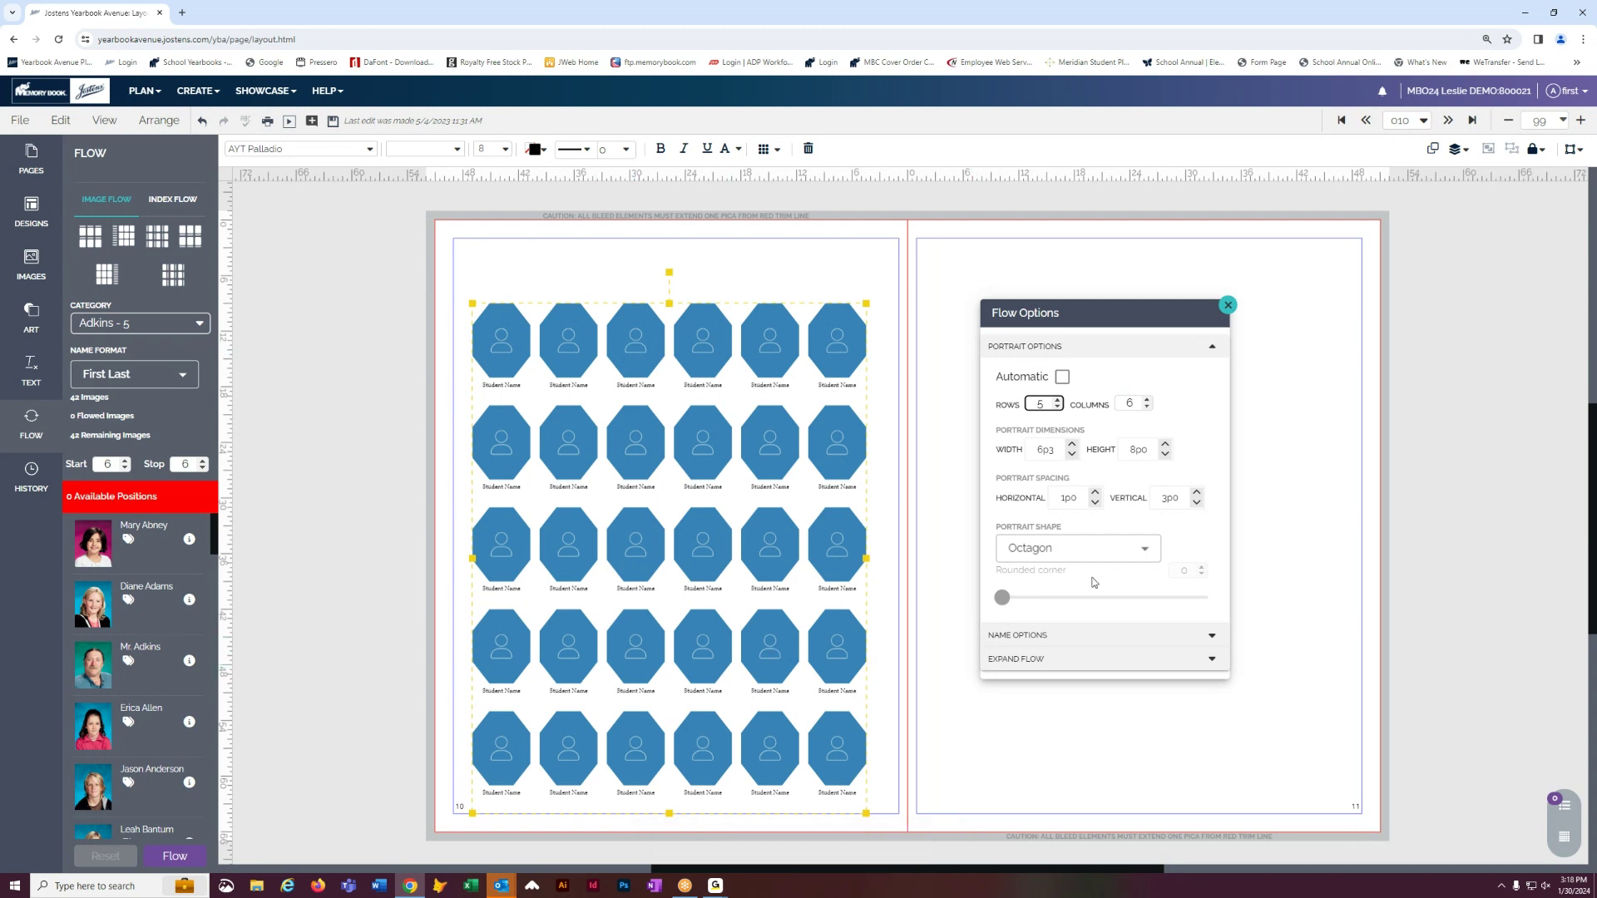
- Switch the portrait shape back to Rectangle and save the spread
{"action": "left_click", "coordinate": [1145, 550]}
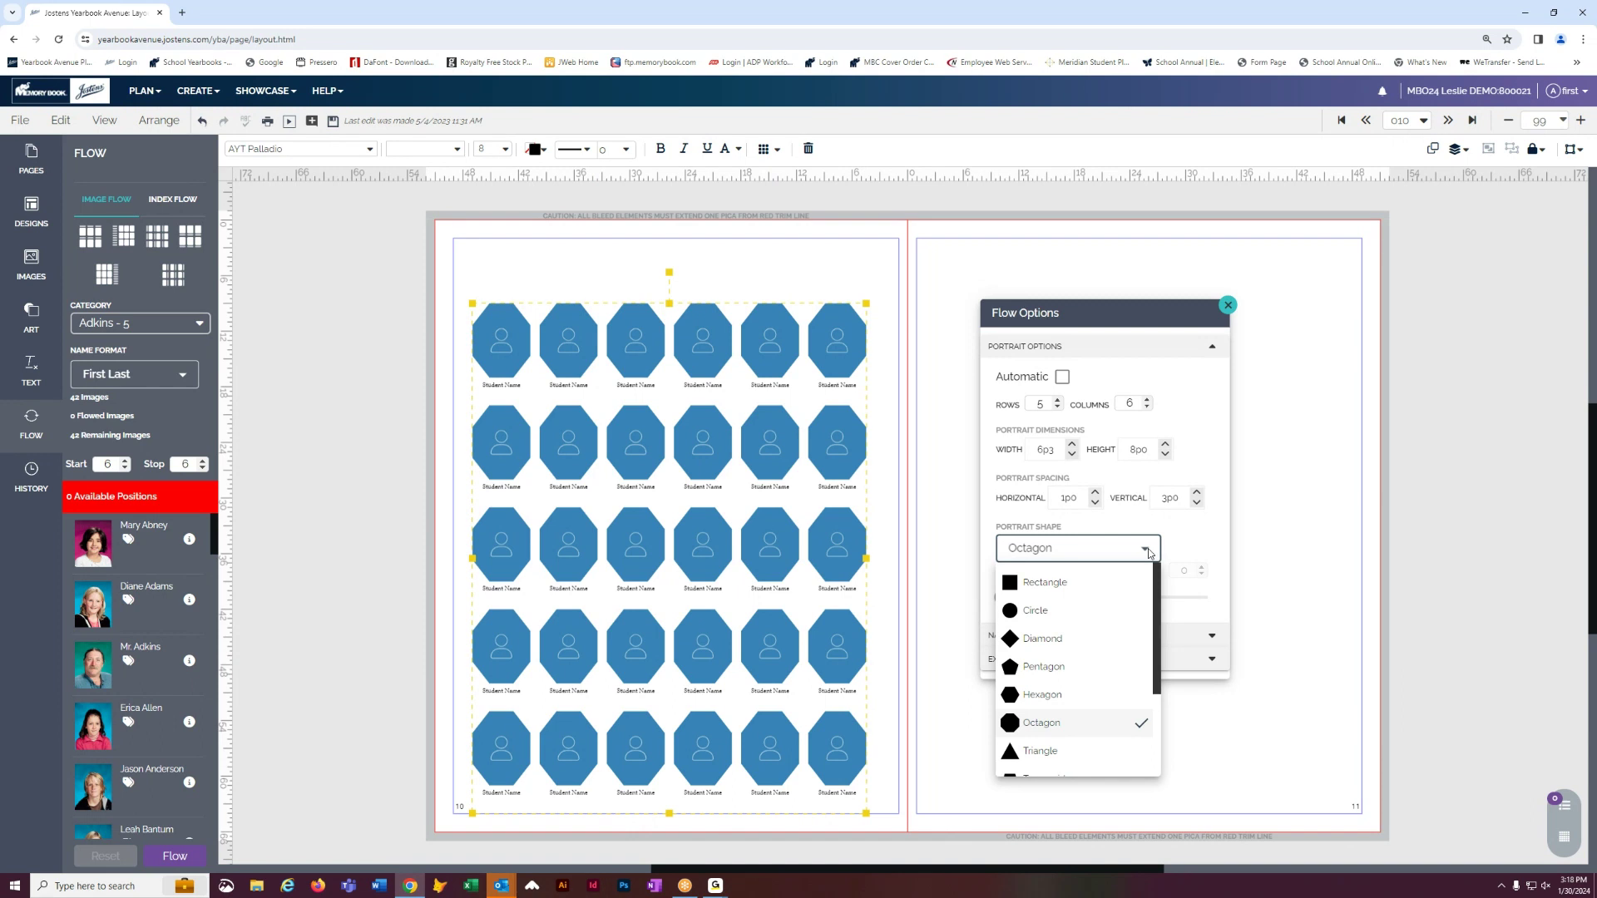
{"action": "left_click", "coordinate": [1046, 585]}
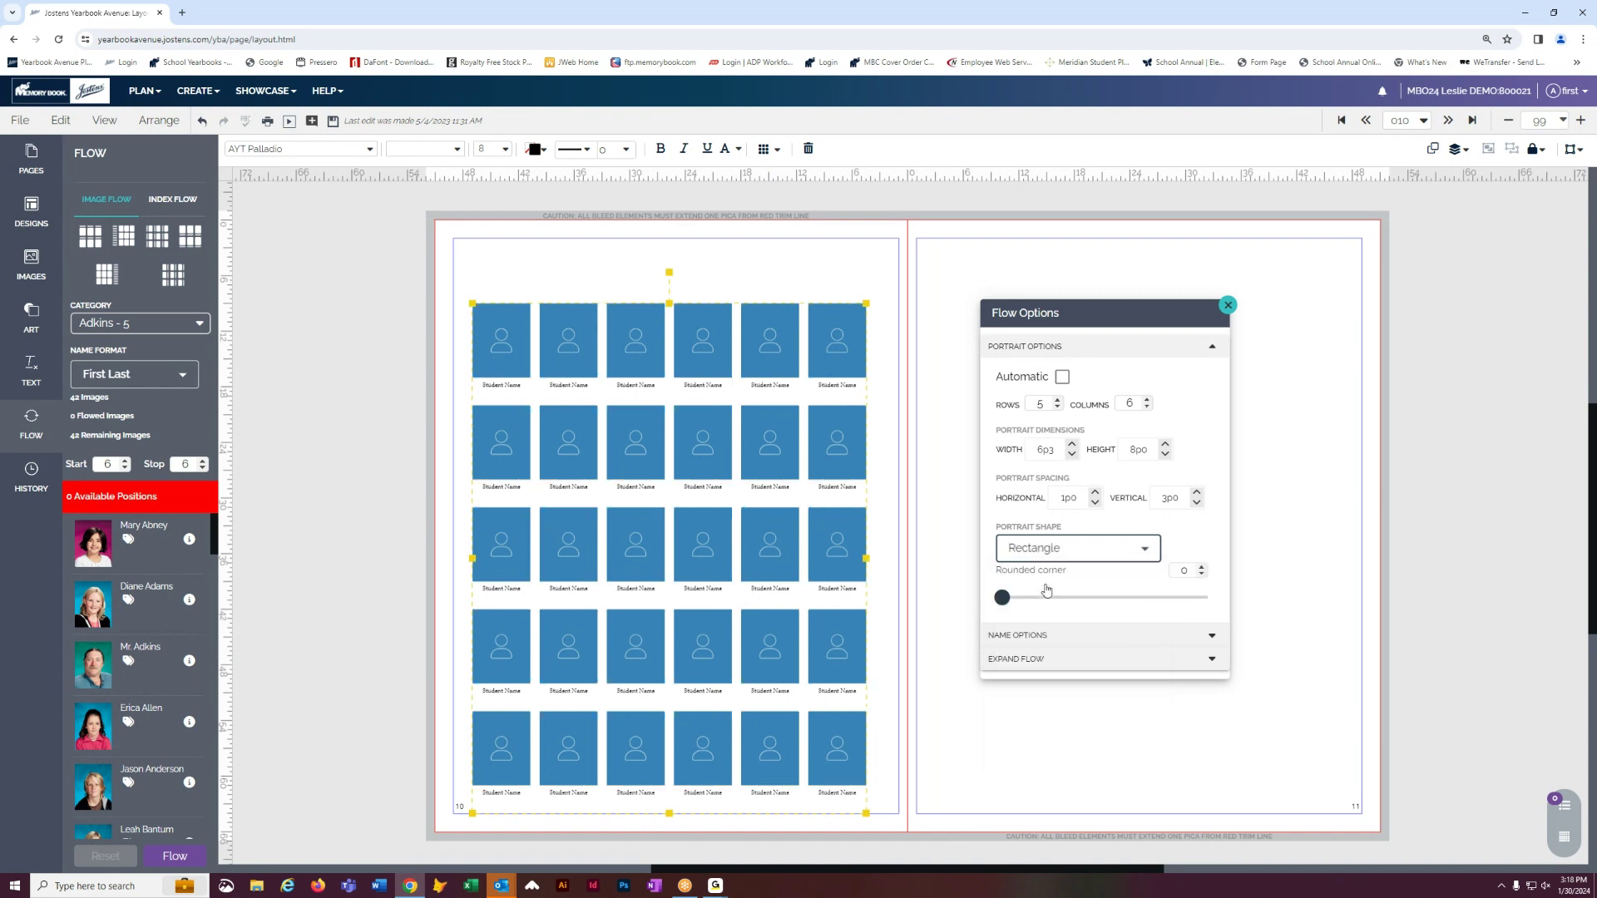
{"action": "left_click", "coordinate": [414, 398]}
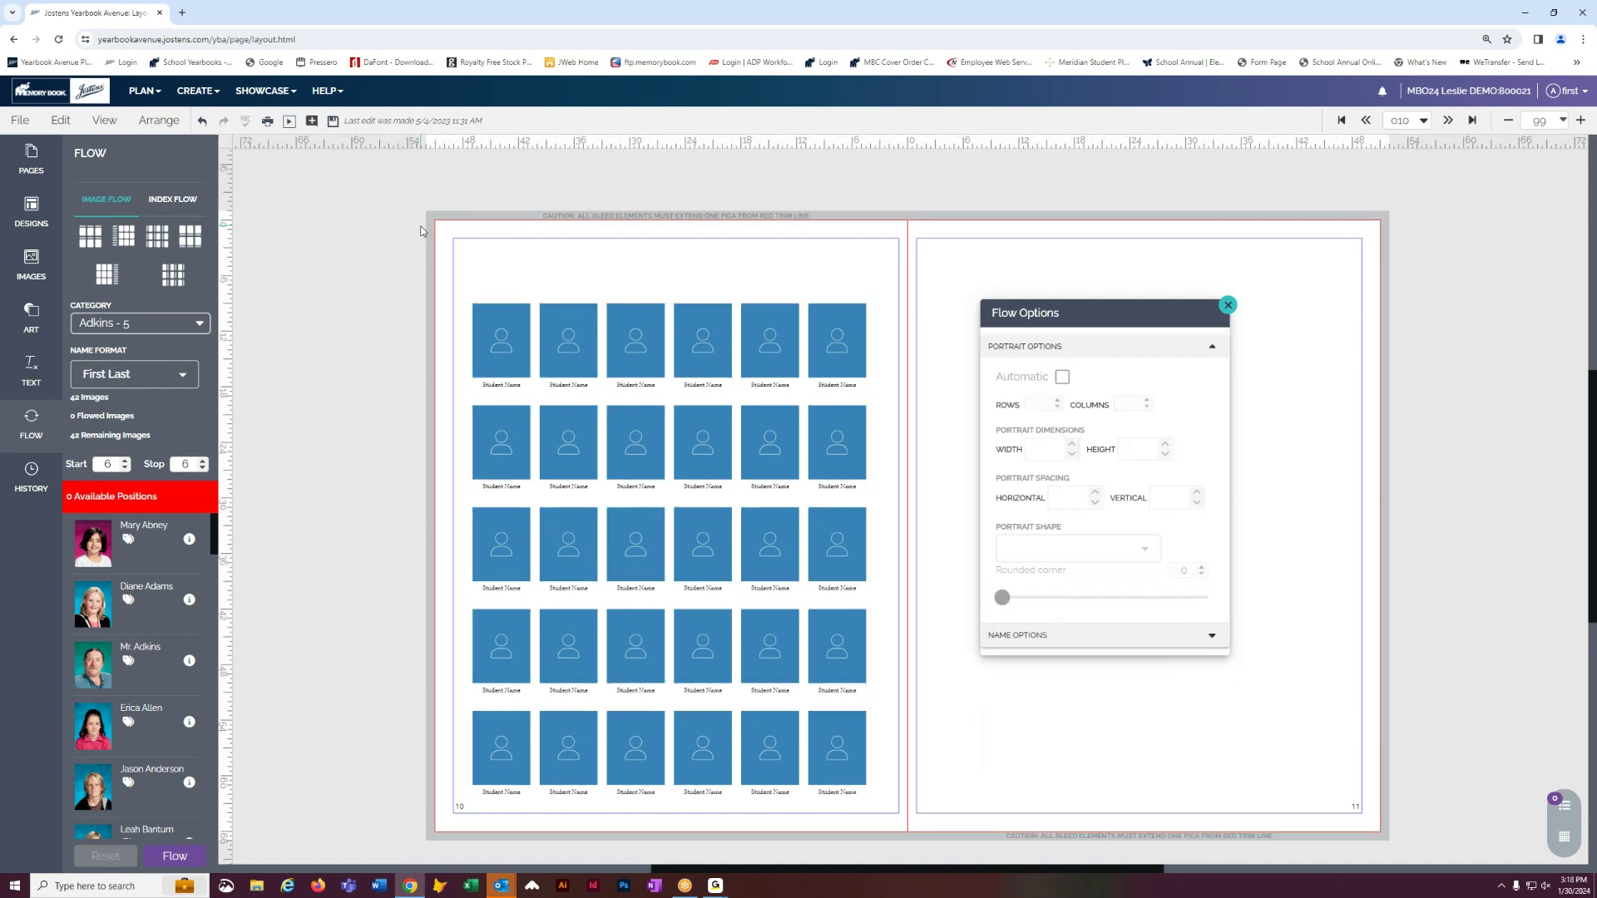
{"action": "left_click", "coordinate": [333, 122]}
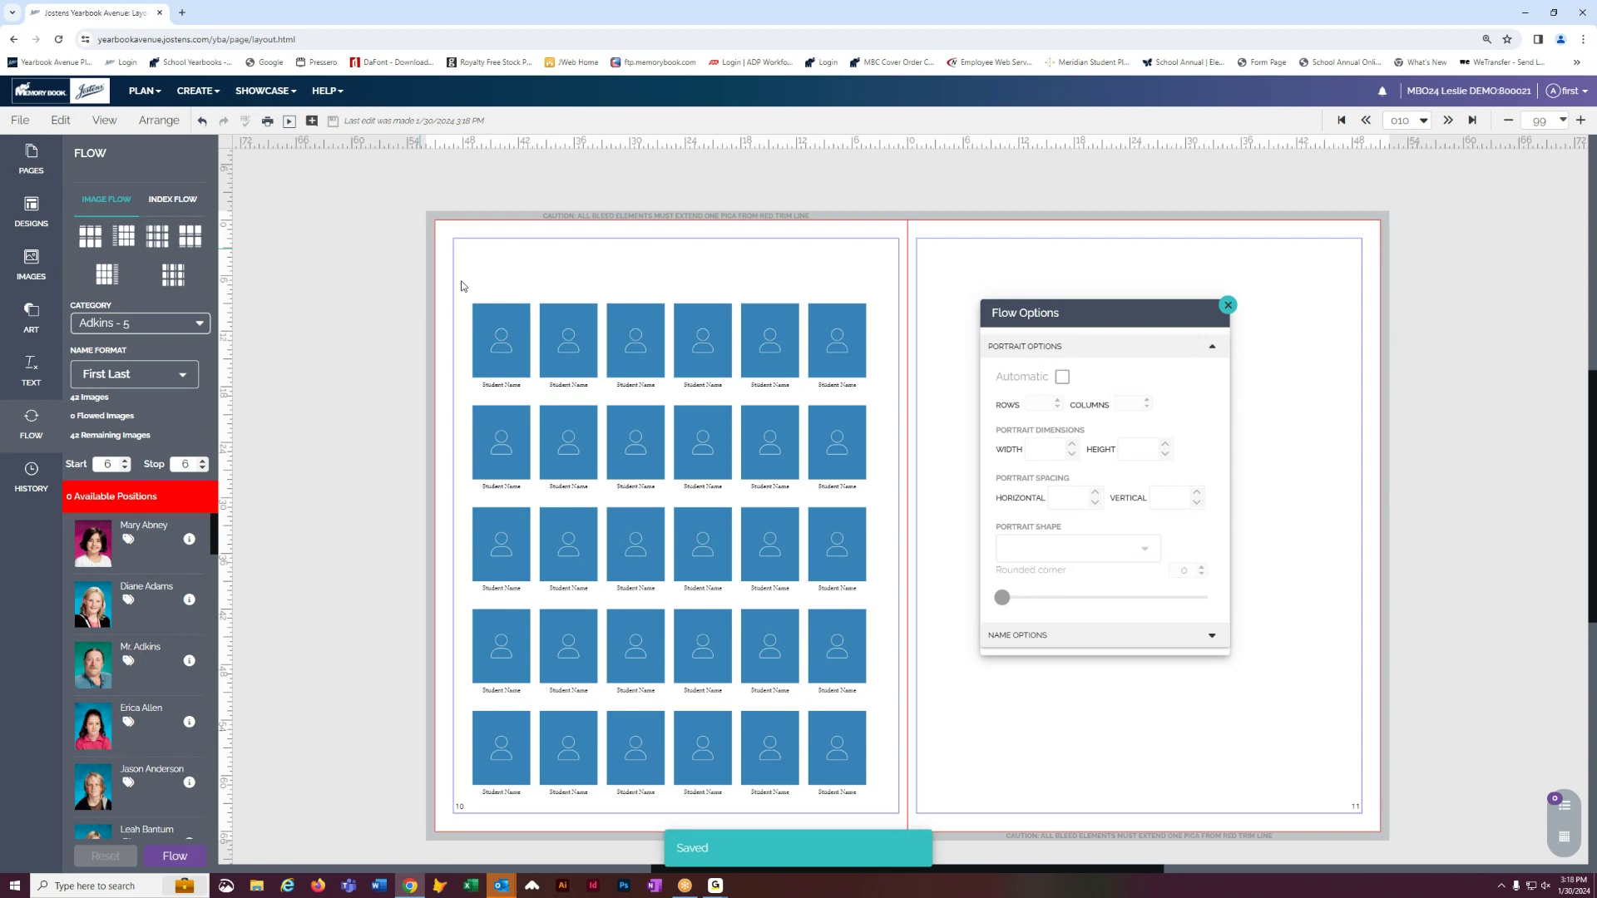
{"action": "left_click", "coordinate": [628, 324]}
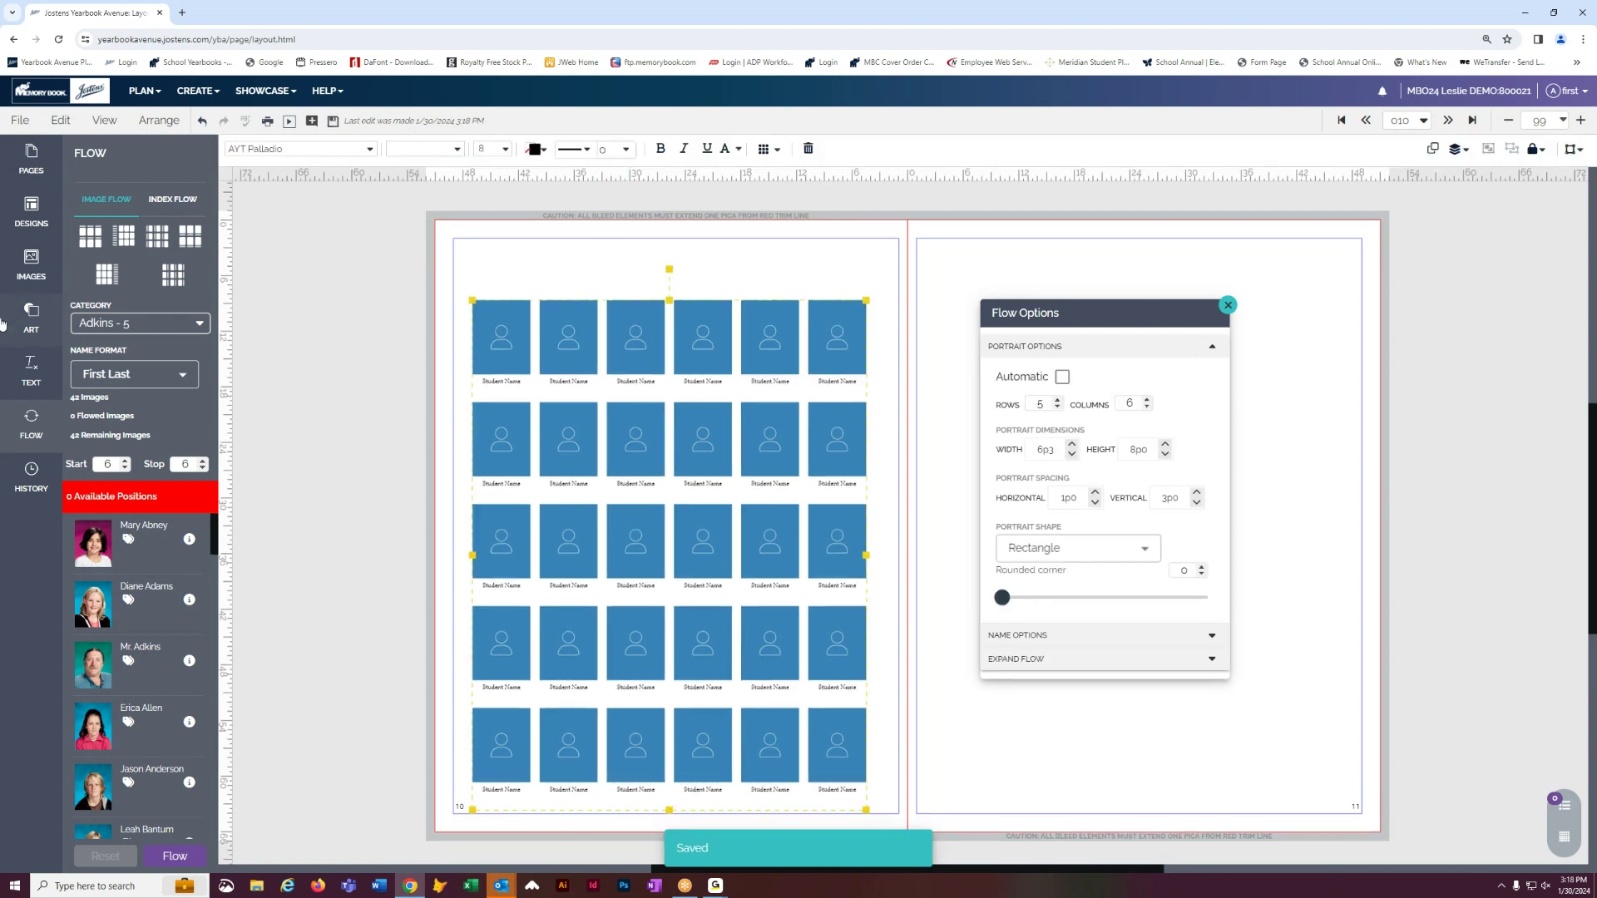
- Add a centred Headline text box spanning the top of page 10
{"action": "left_click", "coordinate": [31, 376]}
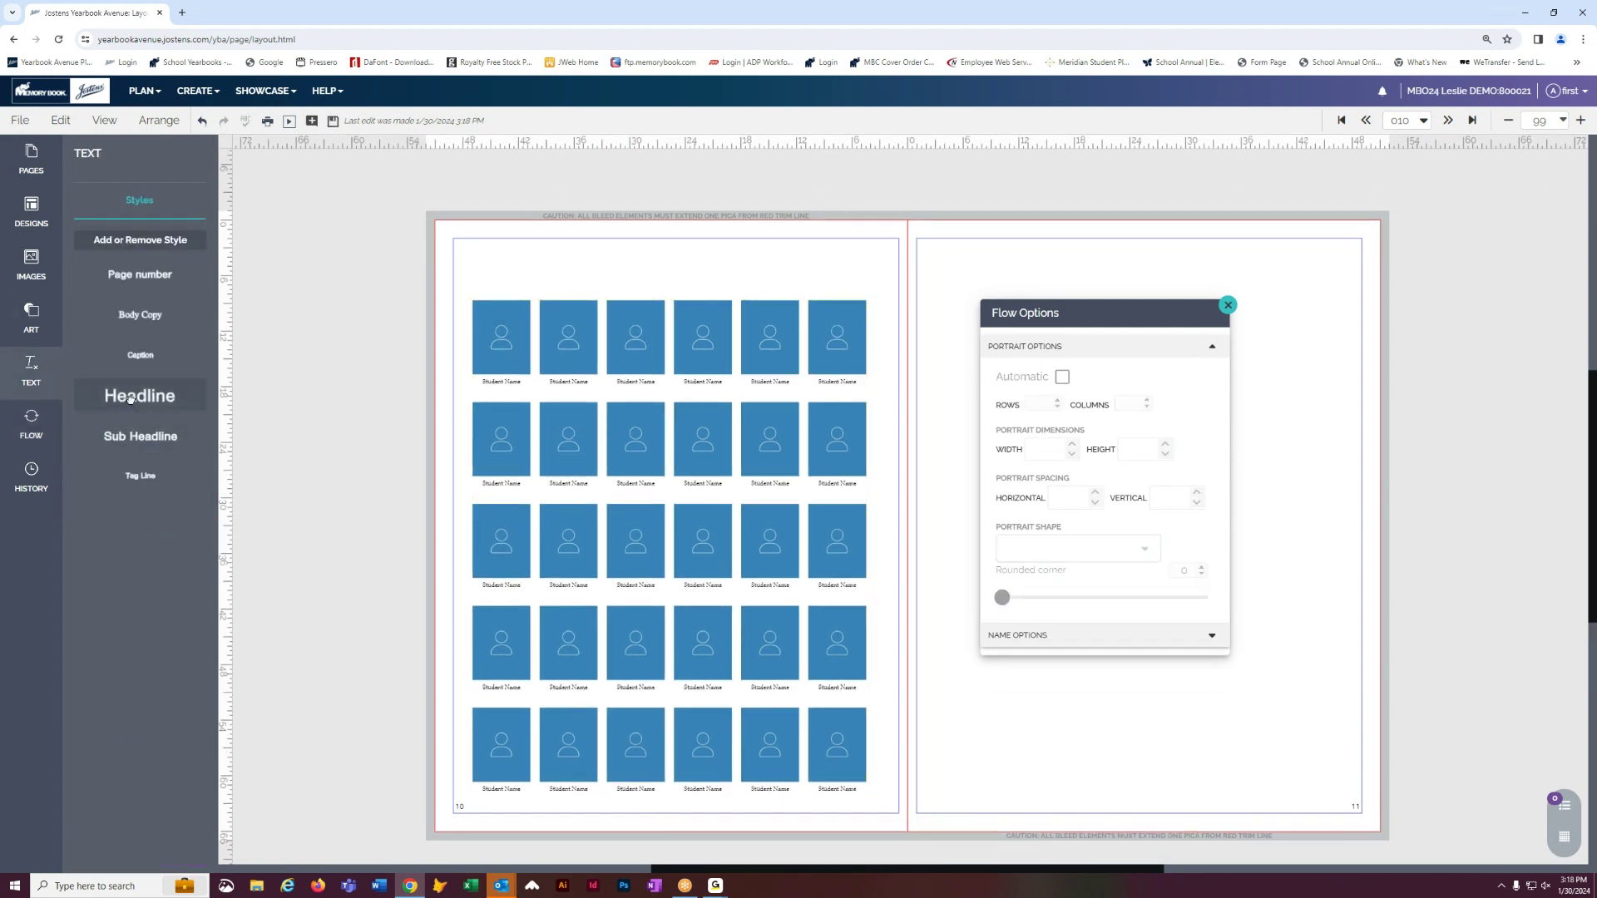
{"action": "left_click_drag", "start_coordinate": [571, 250], "coordinate": [886, 305]}
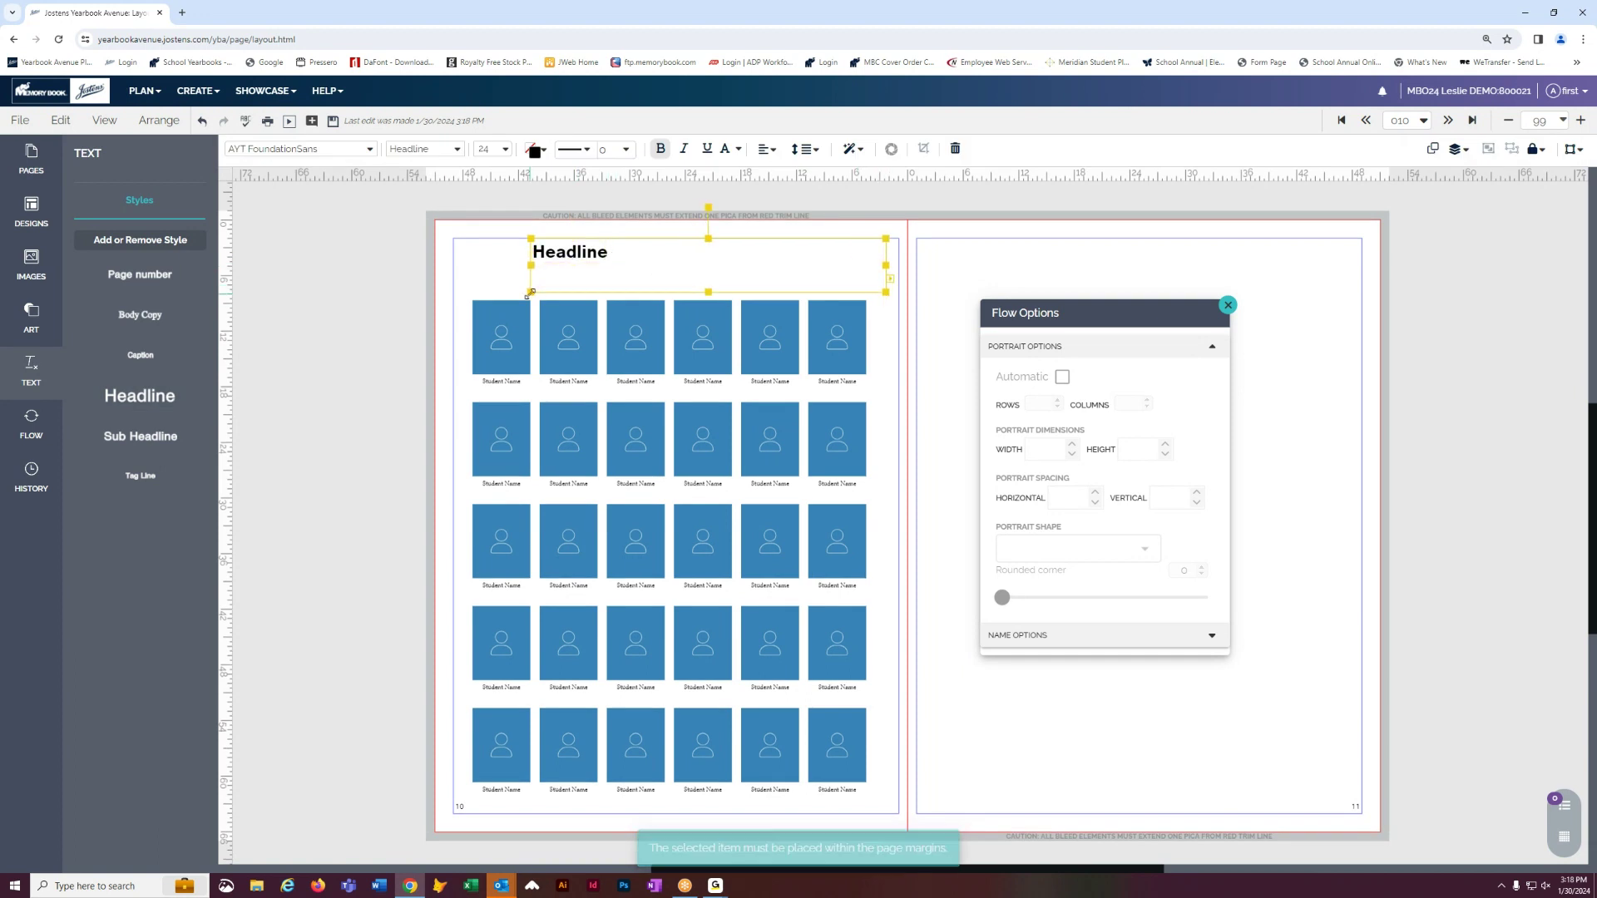
{"action": "left_click_drag", "start_coordinate": [531, 304], "coordinate": [454, 304]}
{"action": "left_click", "coordinate": [765, 149]}
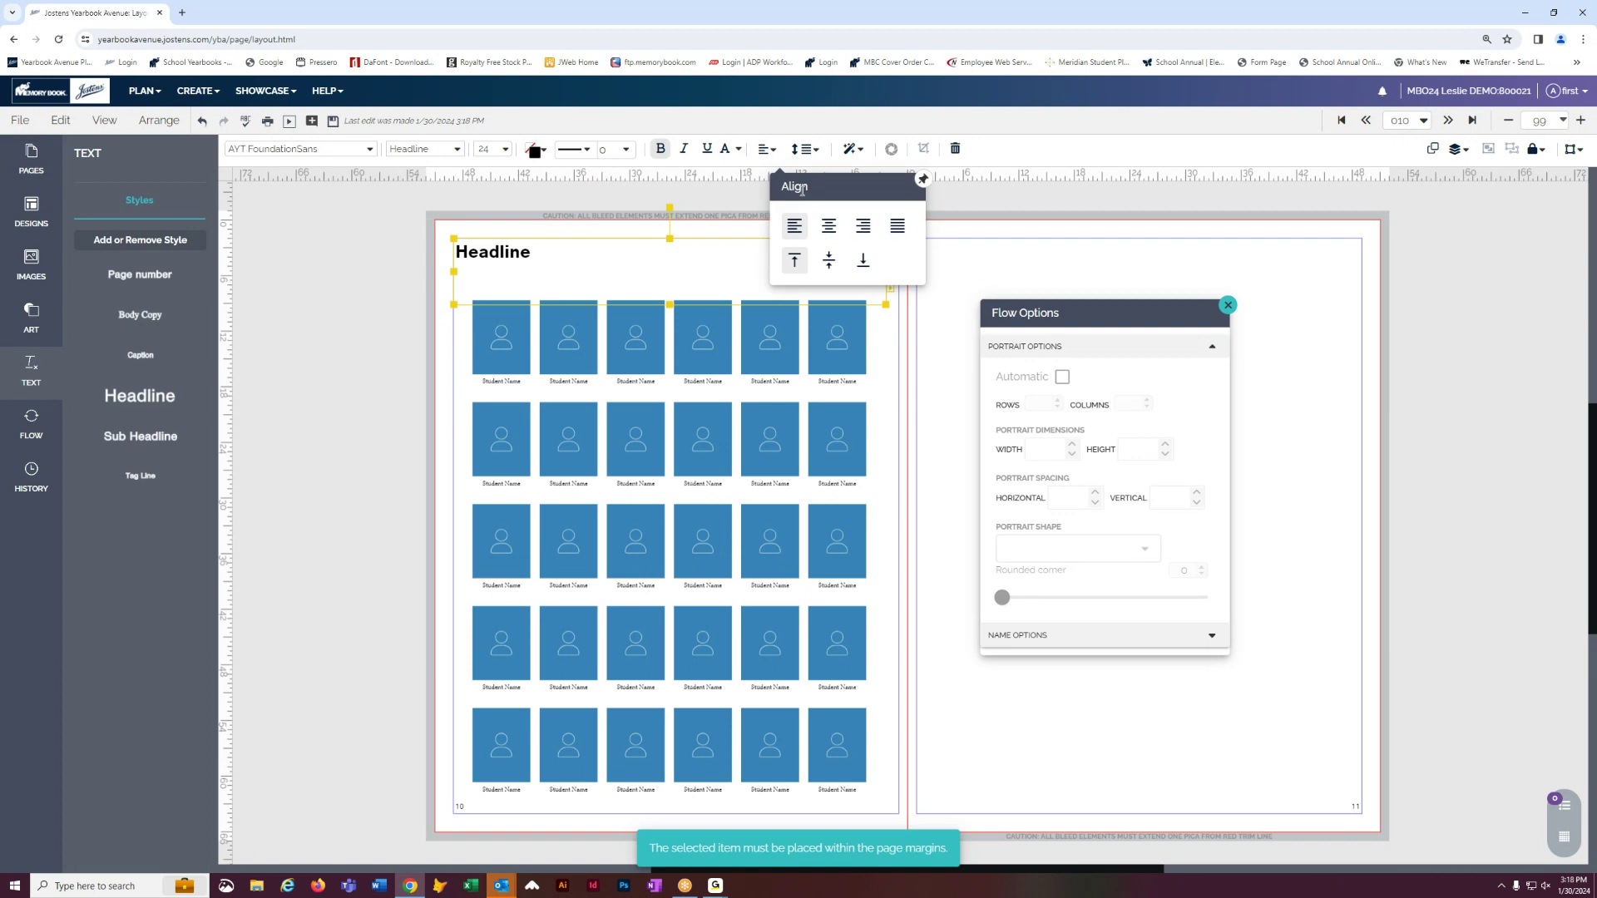
{"action": "left_click", "coordinate": [829, 233]}
{"action": "left_click", "coordinate": [655, 253]}
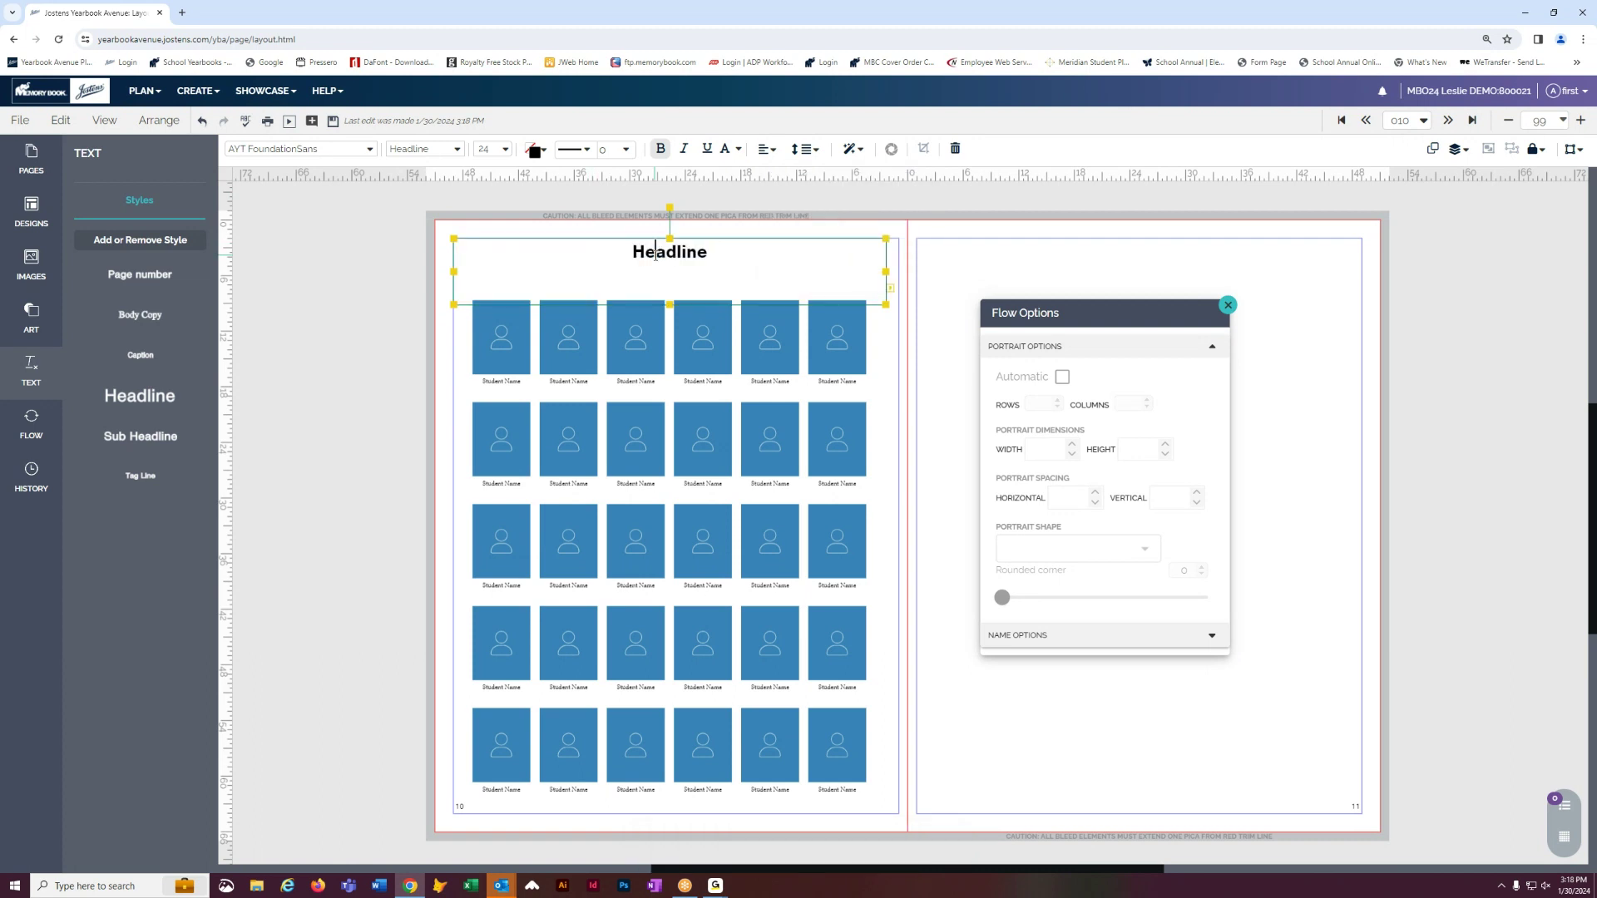
- Change the headline text to '1st Grade' at 32 point and save the spread
{"action": "double_click", "coordinate": [656, 255]}
{"action": "type", "text": "1st Grade"}
{"action": "left_click", "coordinate": [510, 151]}
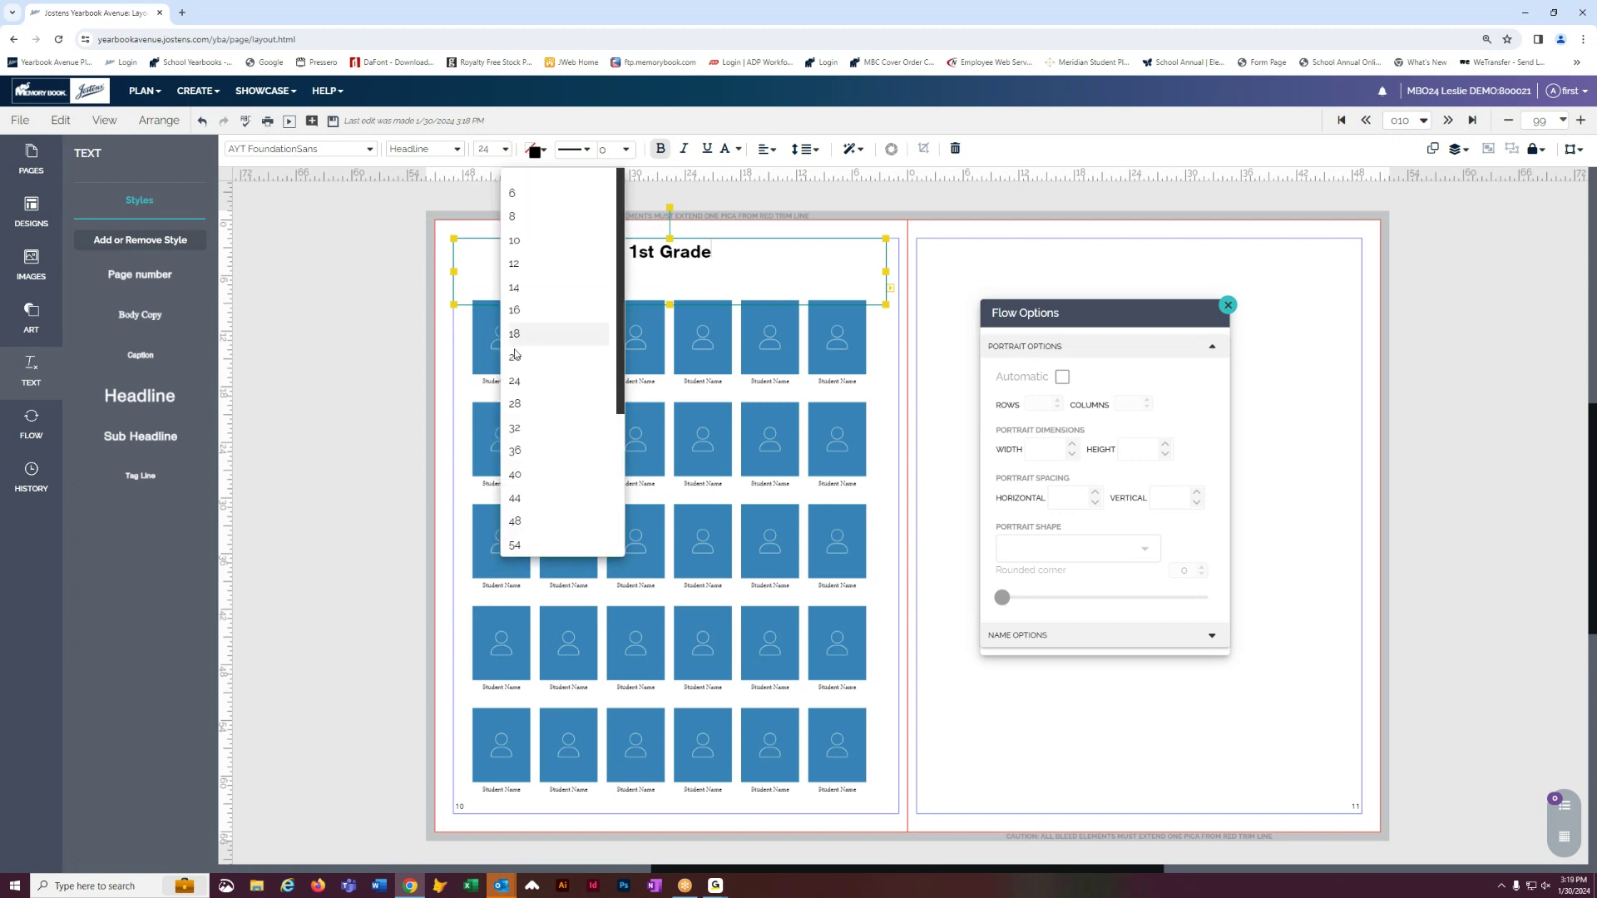
{"action": "left_click", "coordinate": [516, 403]}
{"action": "left_click", "coordinate": [422, 291]}
{"action": "left_click", "coordinate": [576, 265]}
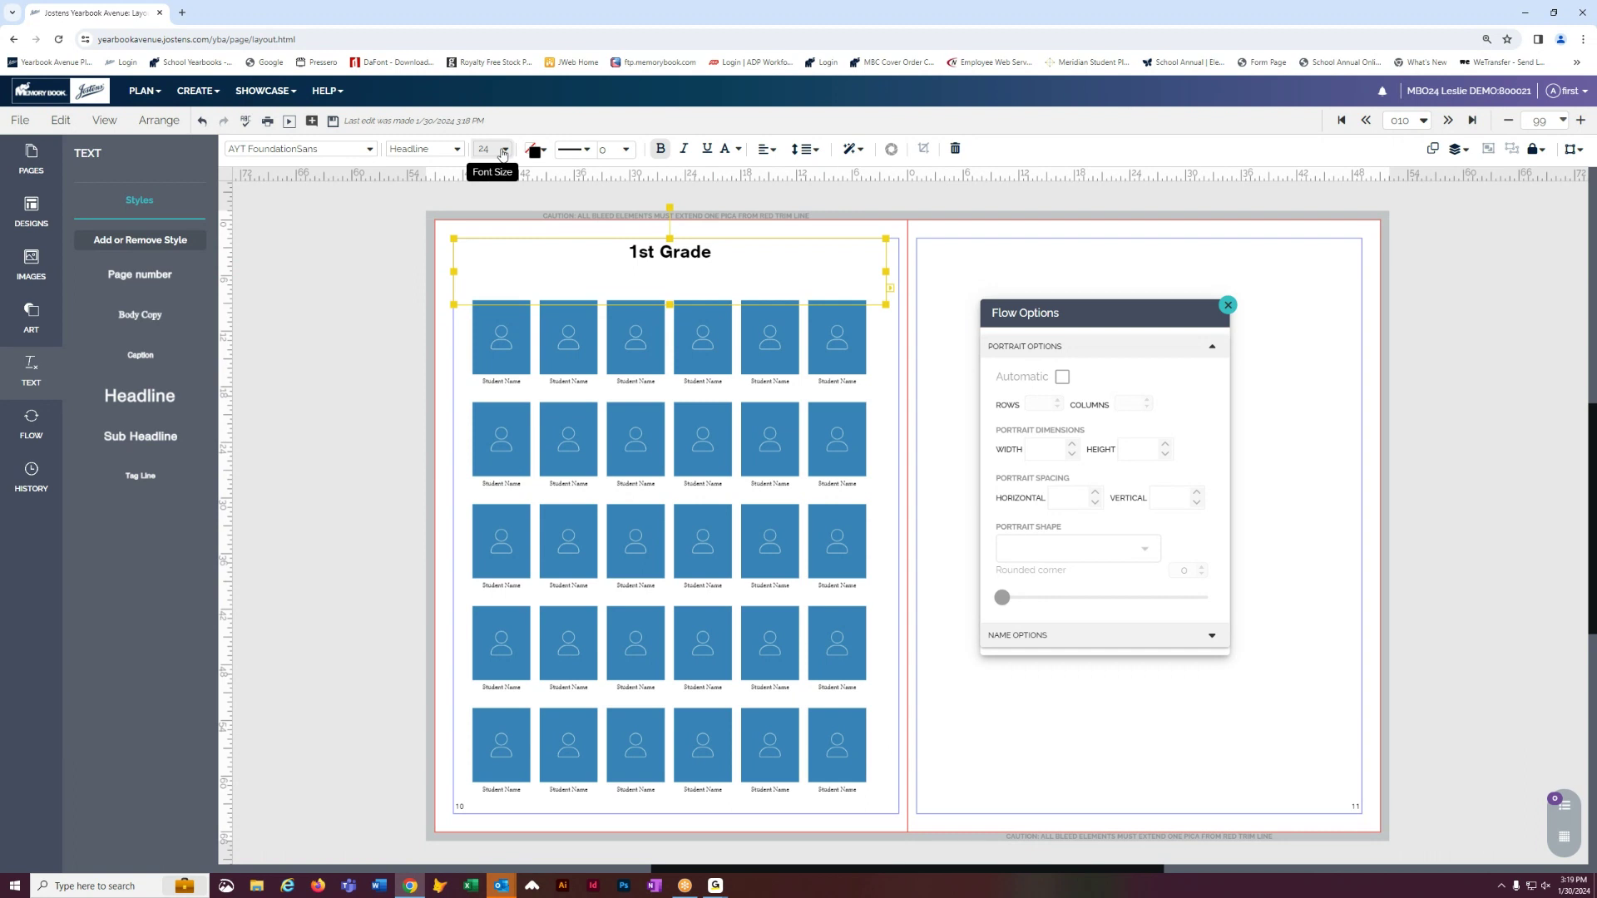
{"action": "left_click", "coordinate": [502, 151]}
{"action": "left_click", "coordinate": [525, 429]}
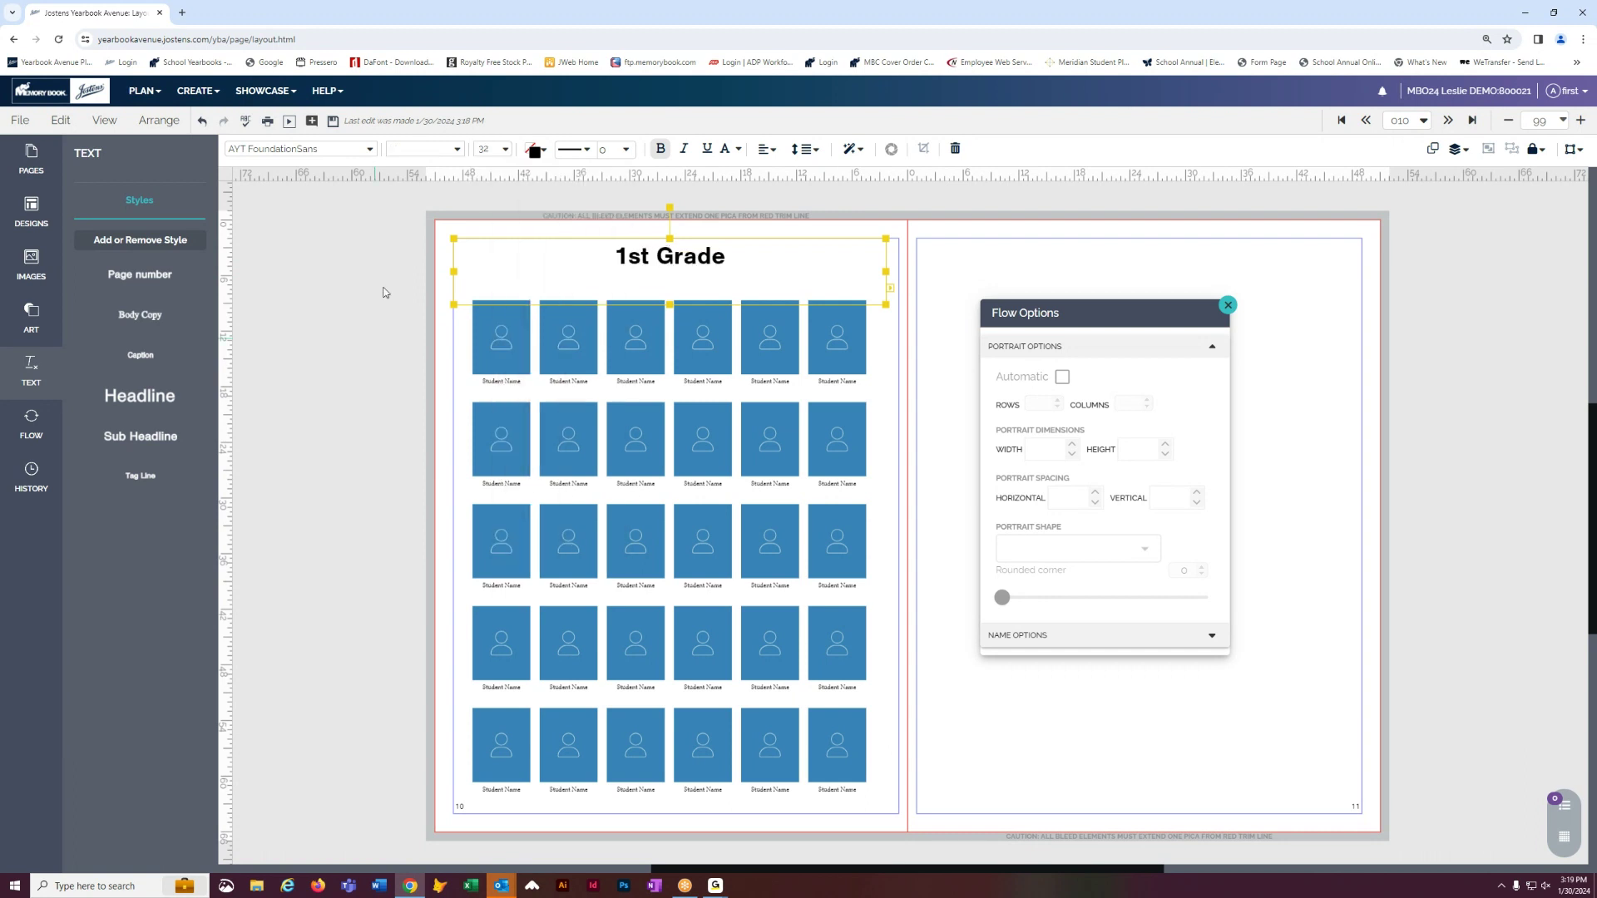
{"action": "left_click", "coordinate": [387, 287]}
{"action": "left_click", "coordinate": [333, 120]}
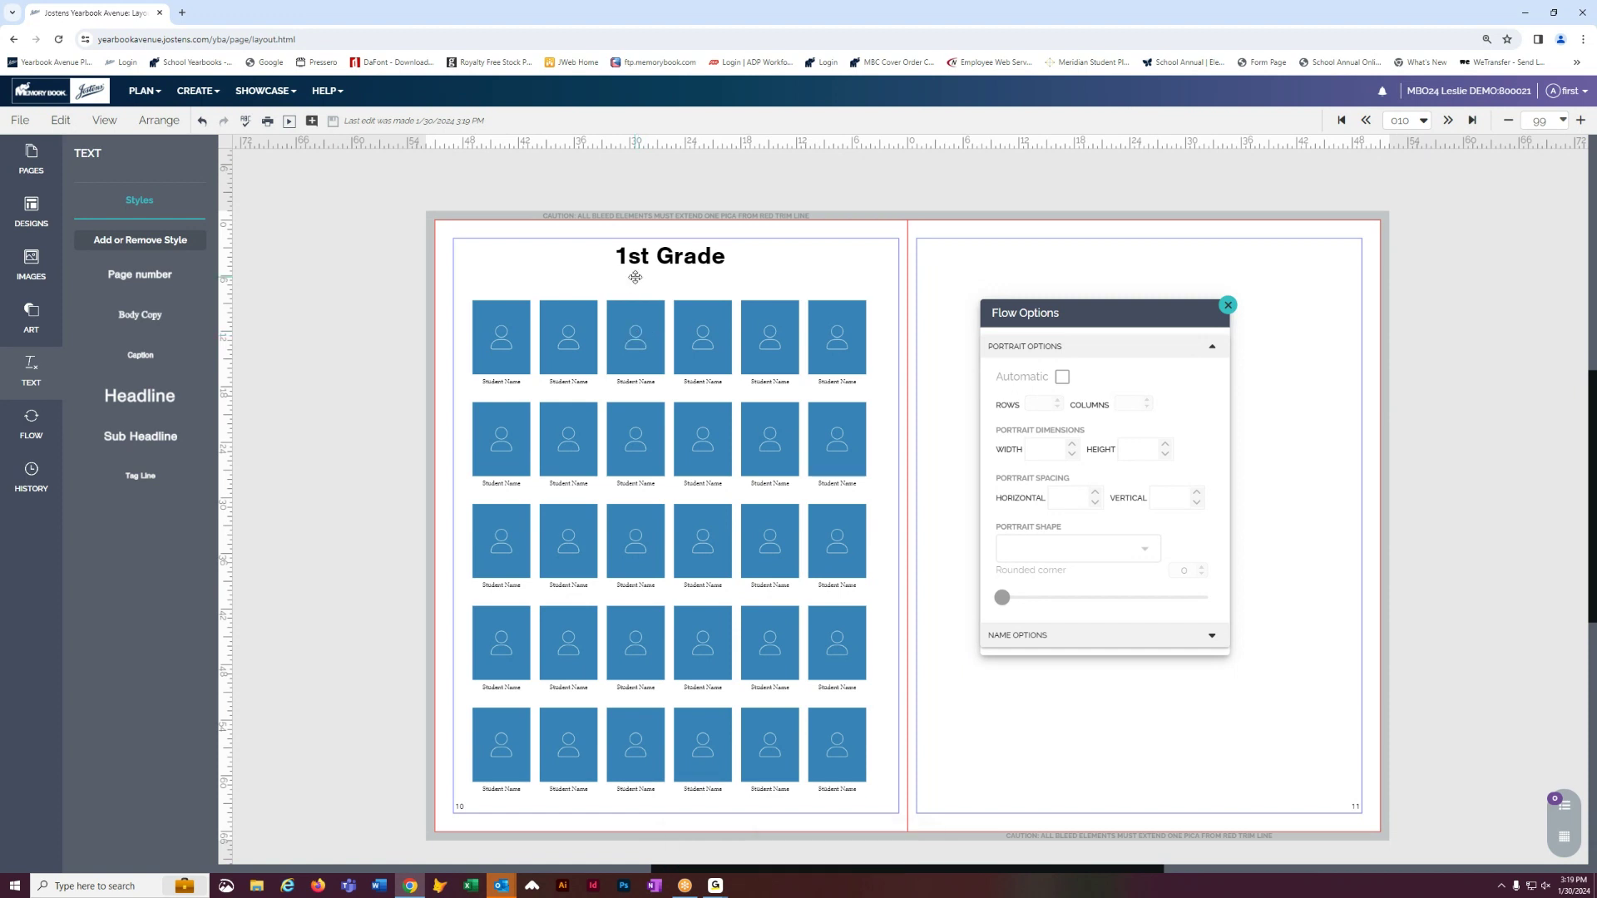
{"action": "left_click", "coordinate": [698, 352]}
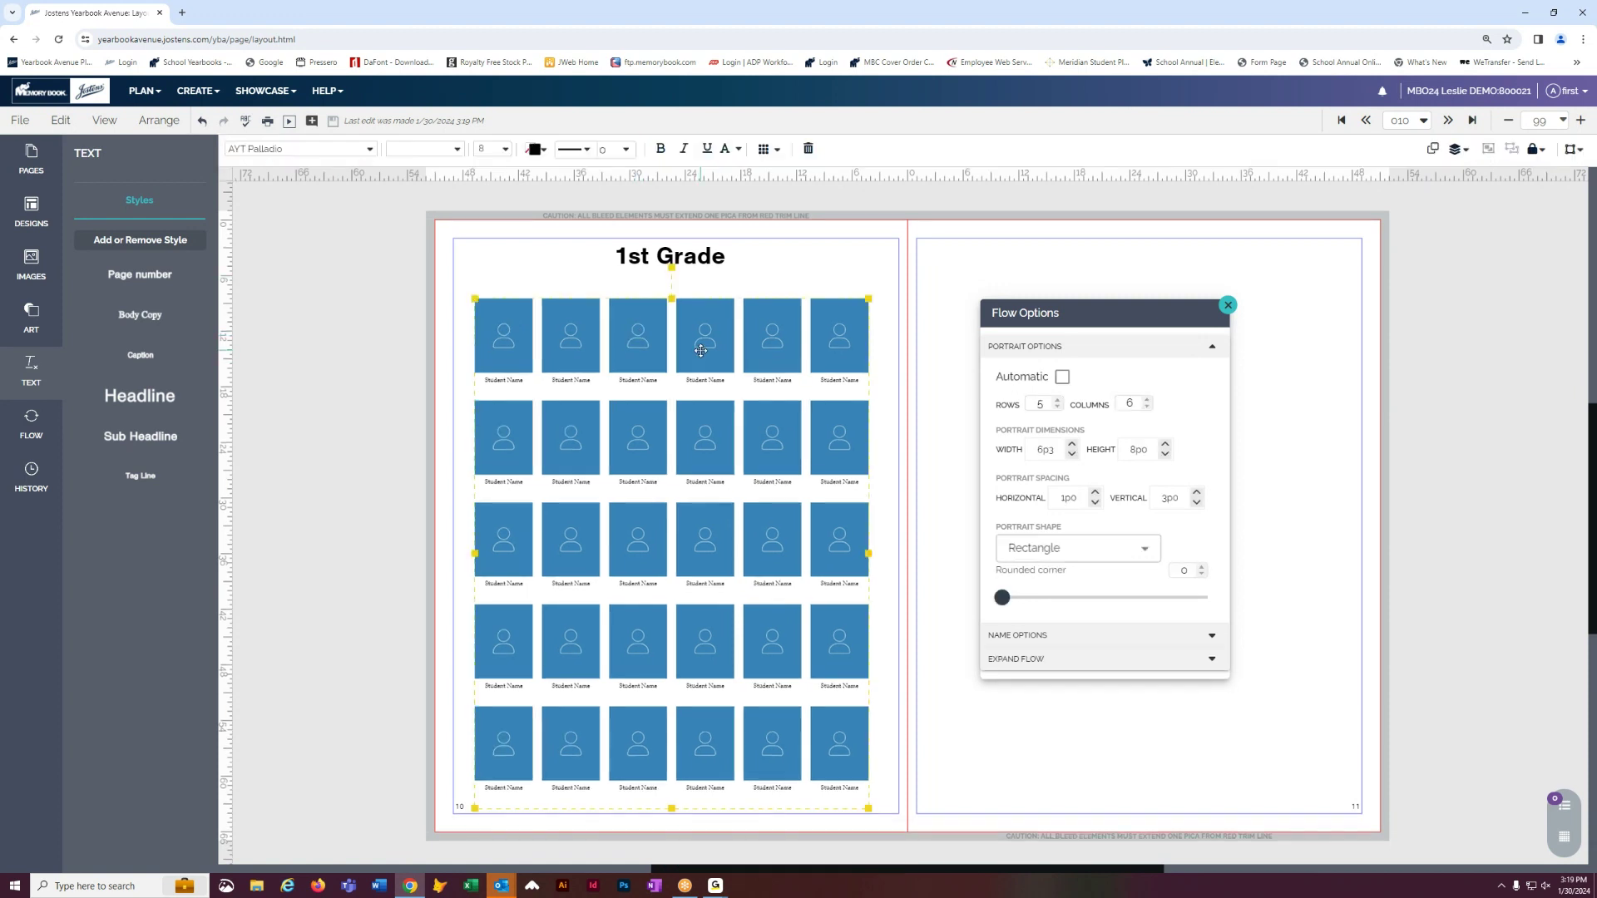
{"action": "left_click", "coordinate": [392, 357]}
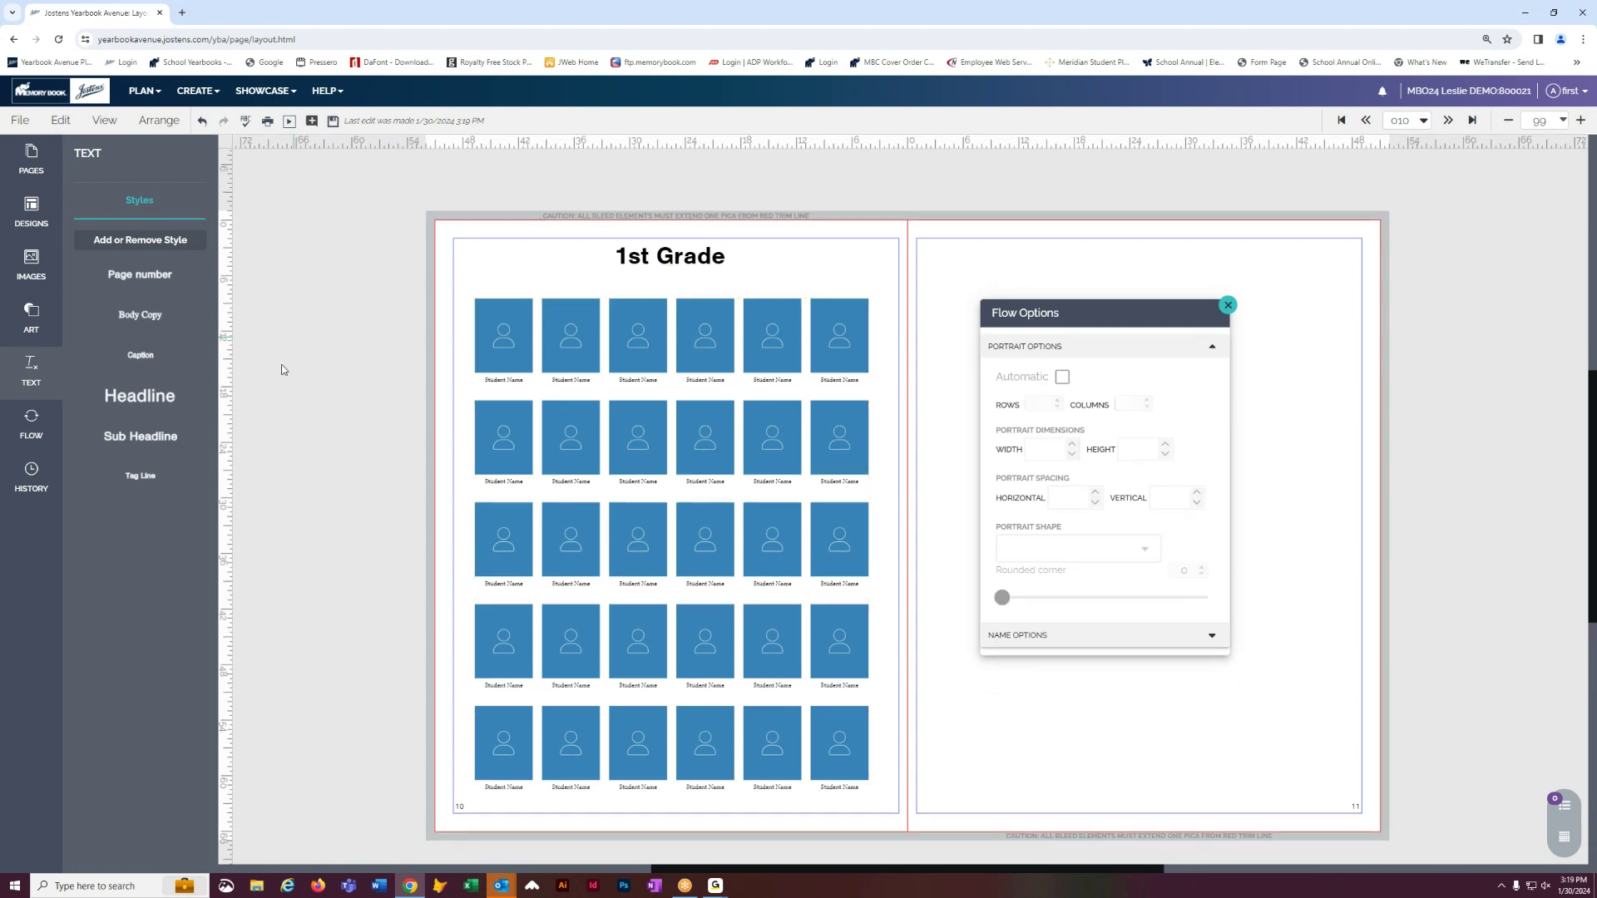
- Save the left page only as a template named 'Left Class'
{"action": "left_click", "coordinate": [20, 120]}
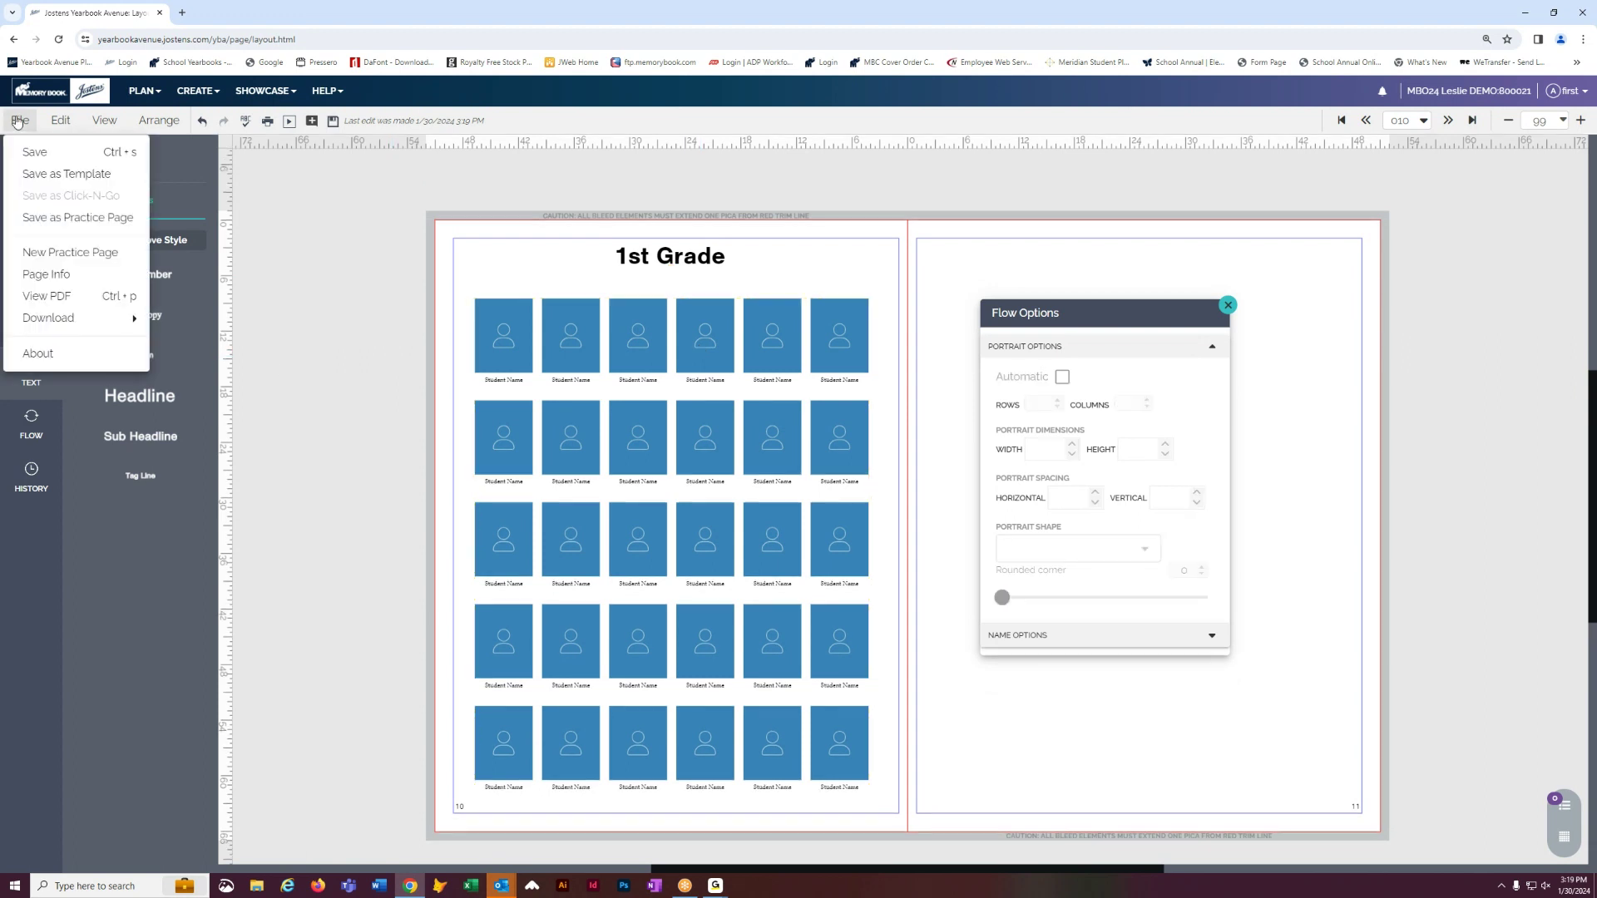
{"action": "left_click", "coordinate": [59, 173]}
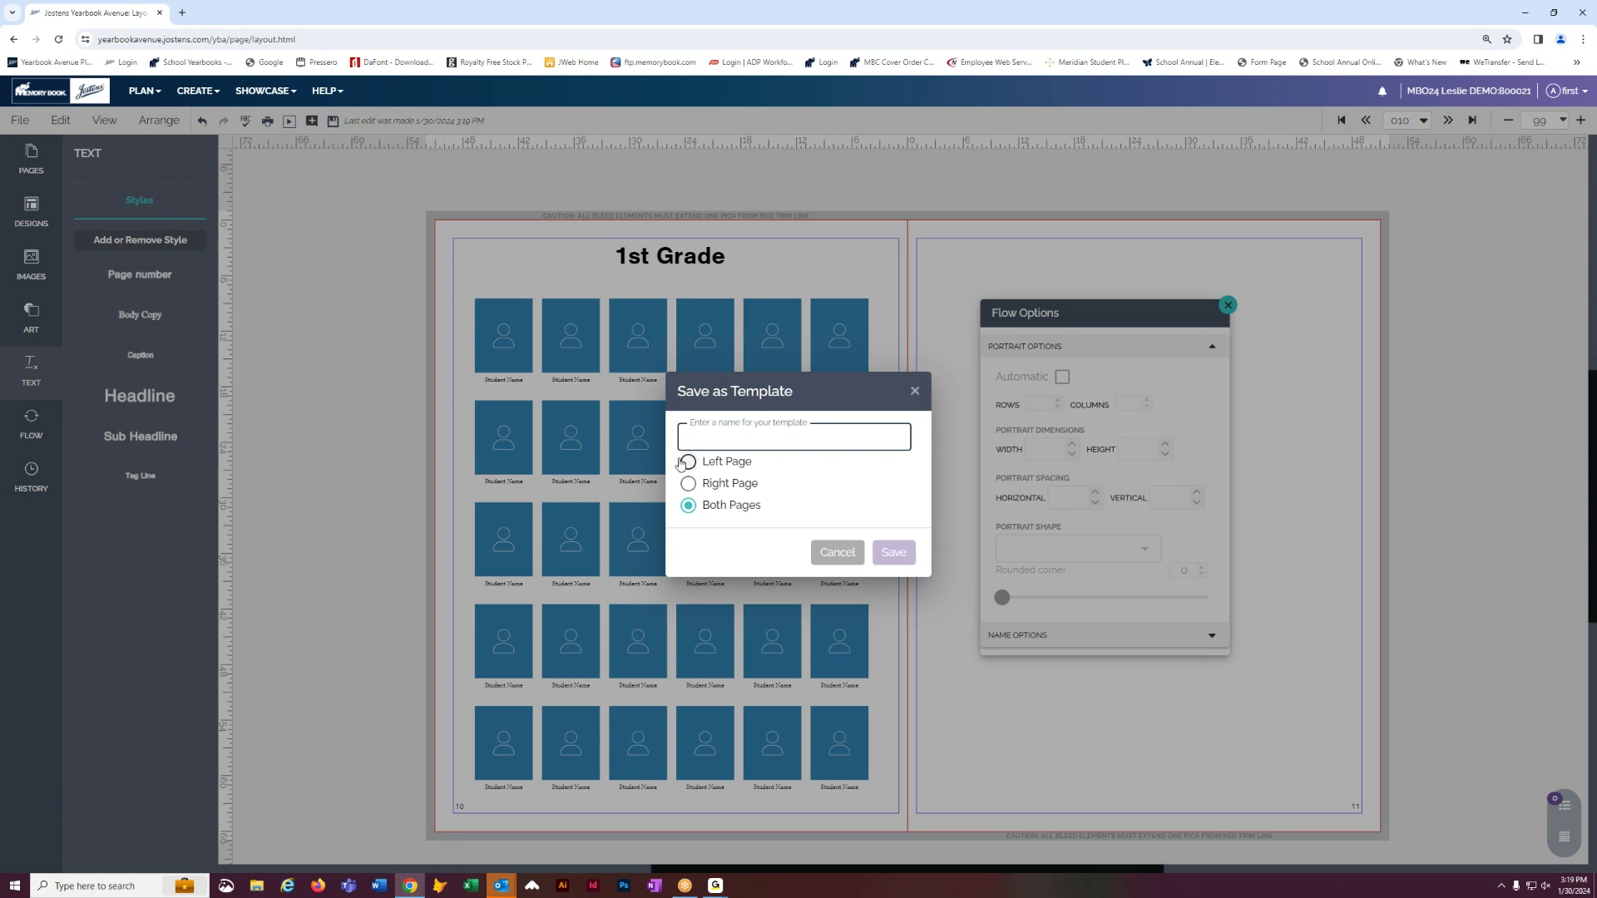
{"action": "left_click", "coordinate": [687, 464]}
{"action": "type", "text": "Left Class"}
{"action": "left_click", "coordinate": [887, 554]}
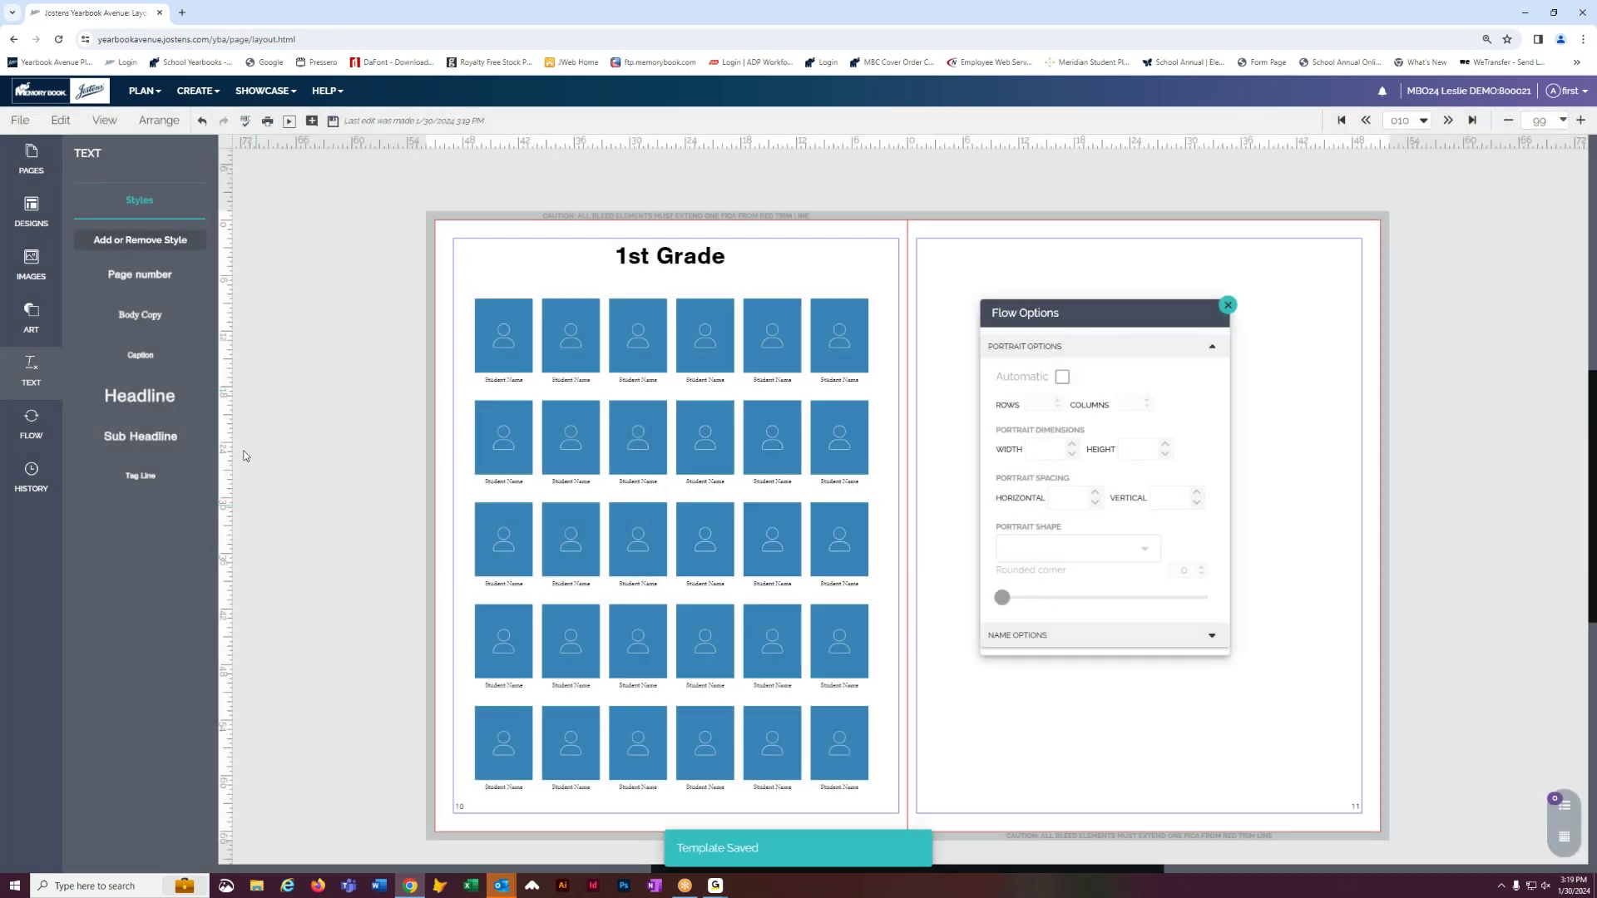
- Browse My Templates to find the saved 'Left Class' layout
{"action": "left_click", "coordinate": [12, 209]}
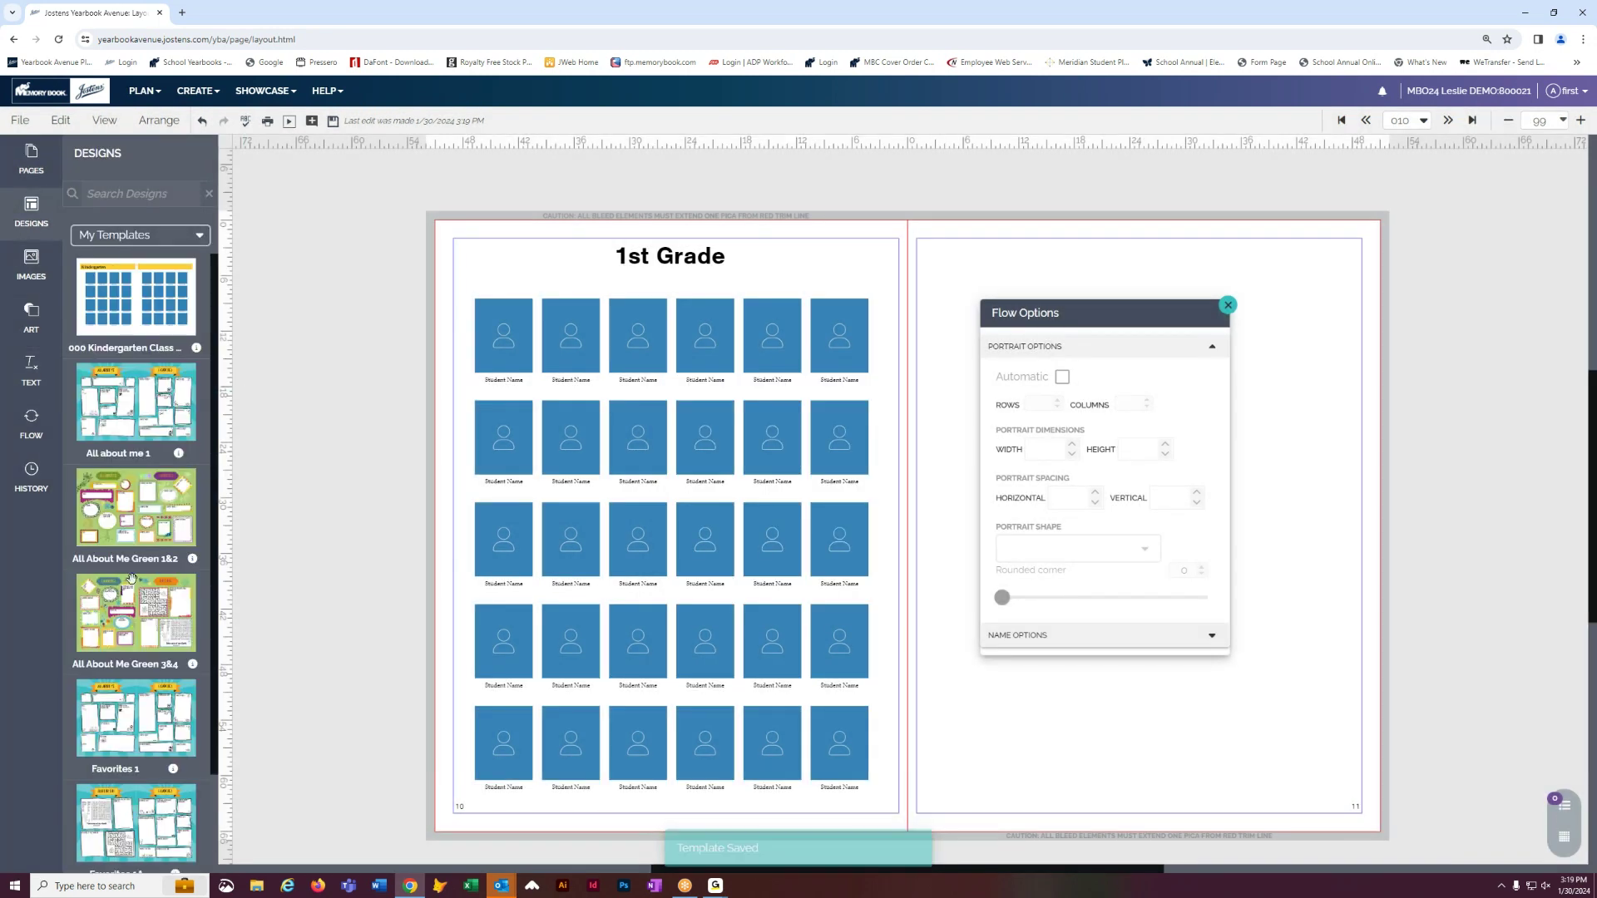
{"action": "scroll", "coordinate": [136, 564], "scroll_direction": "down", "scroll_amount": 2}
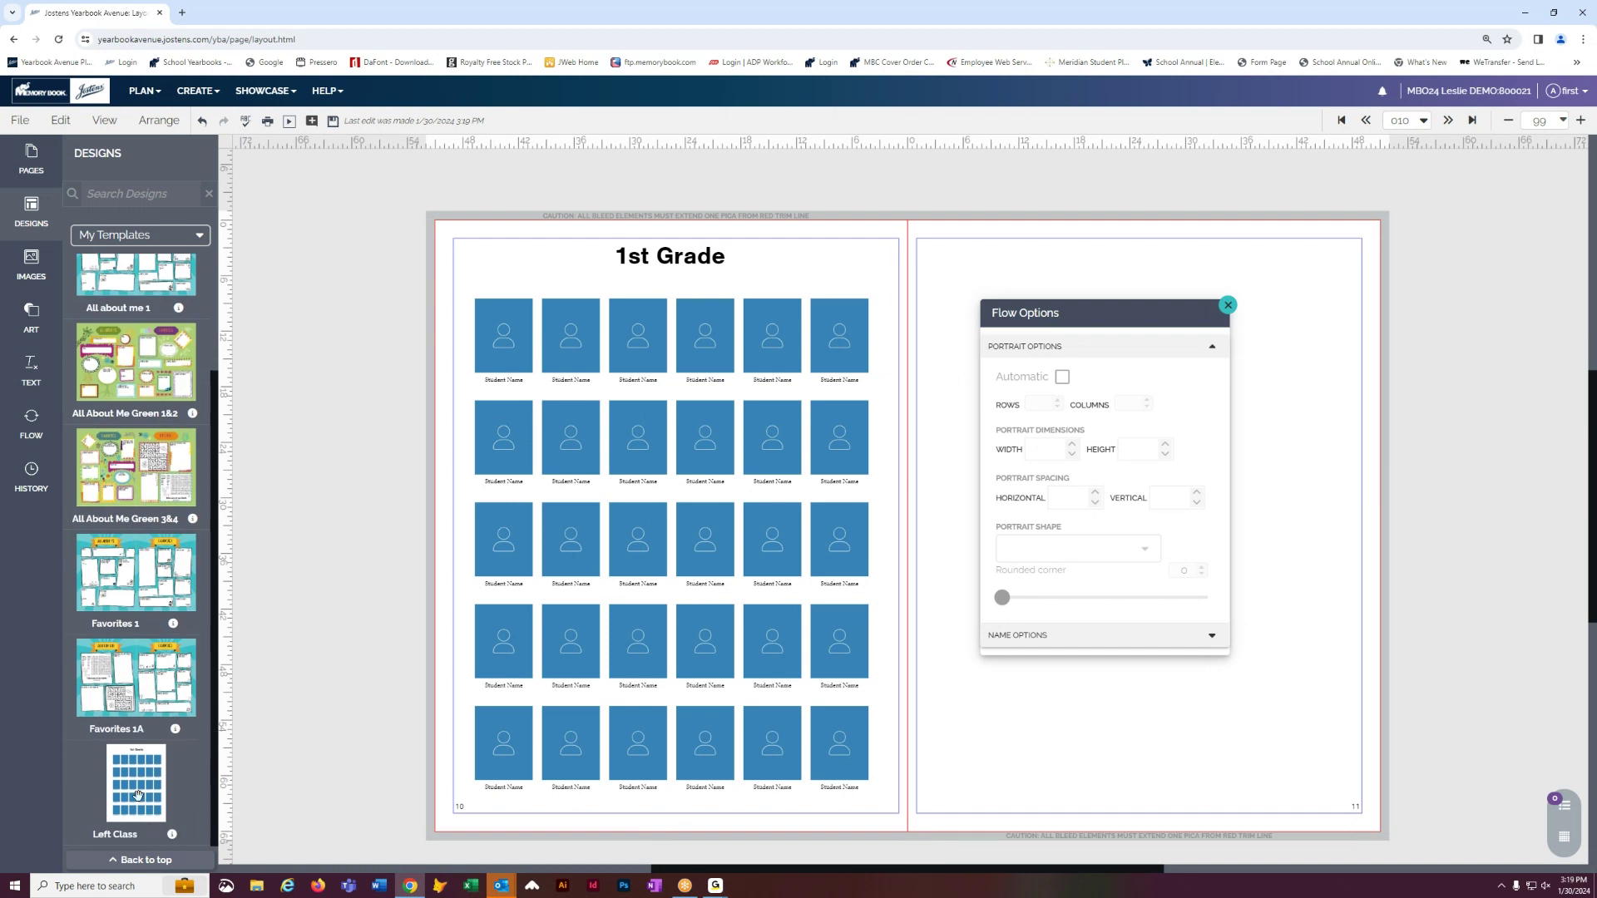
{"action": "mouse_move", "coordinate": [138, 795]}
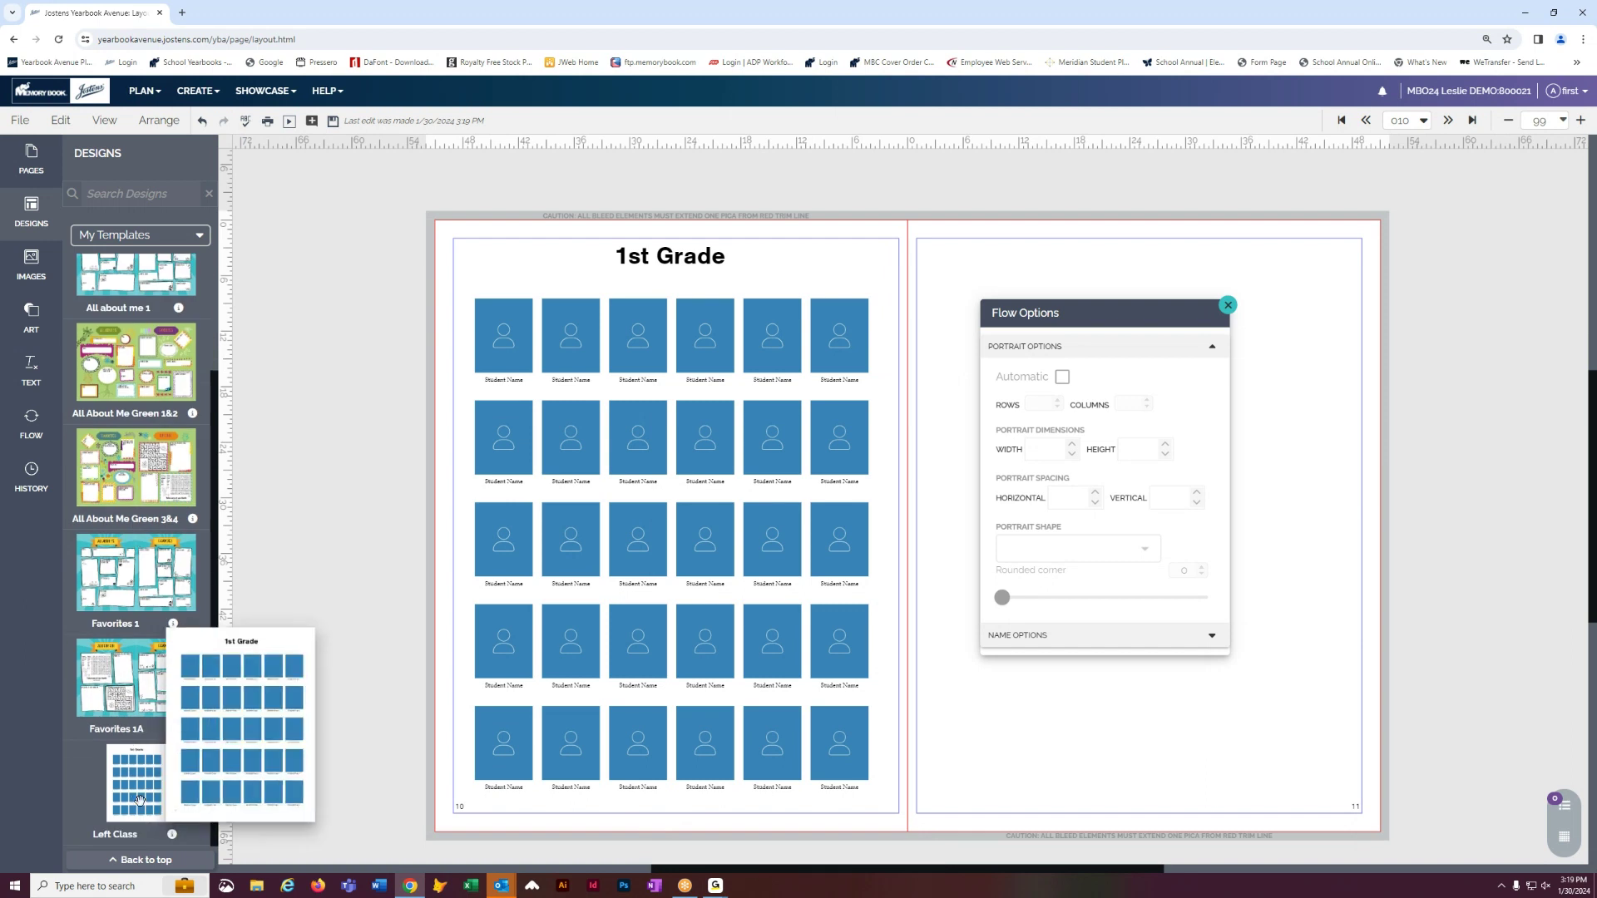
{"action": "left_click", "coordinate": [687, 259]}
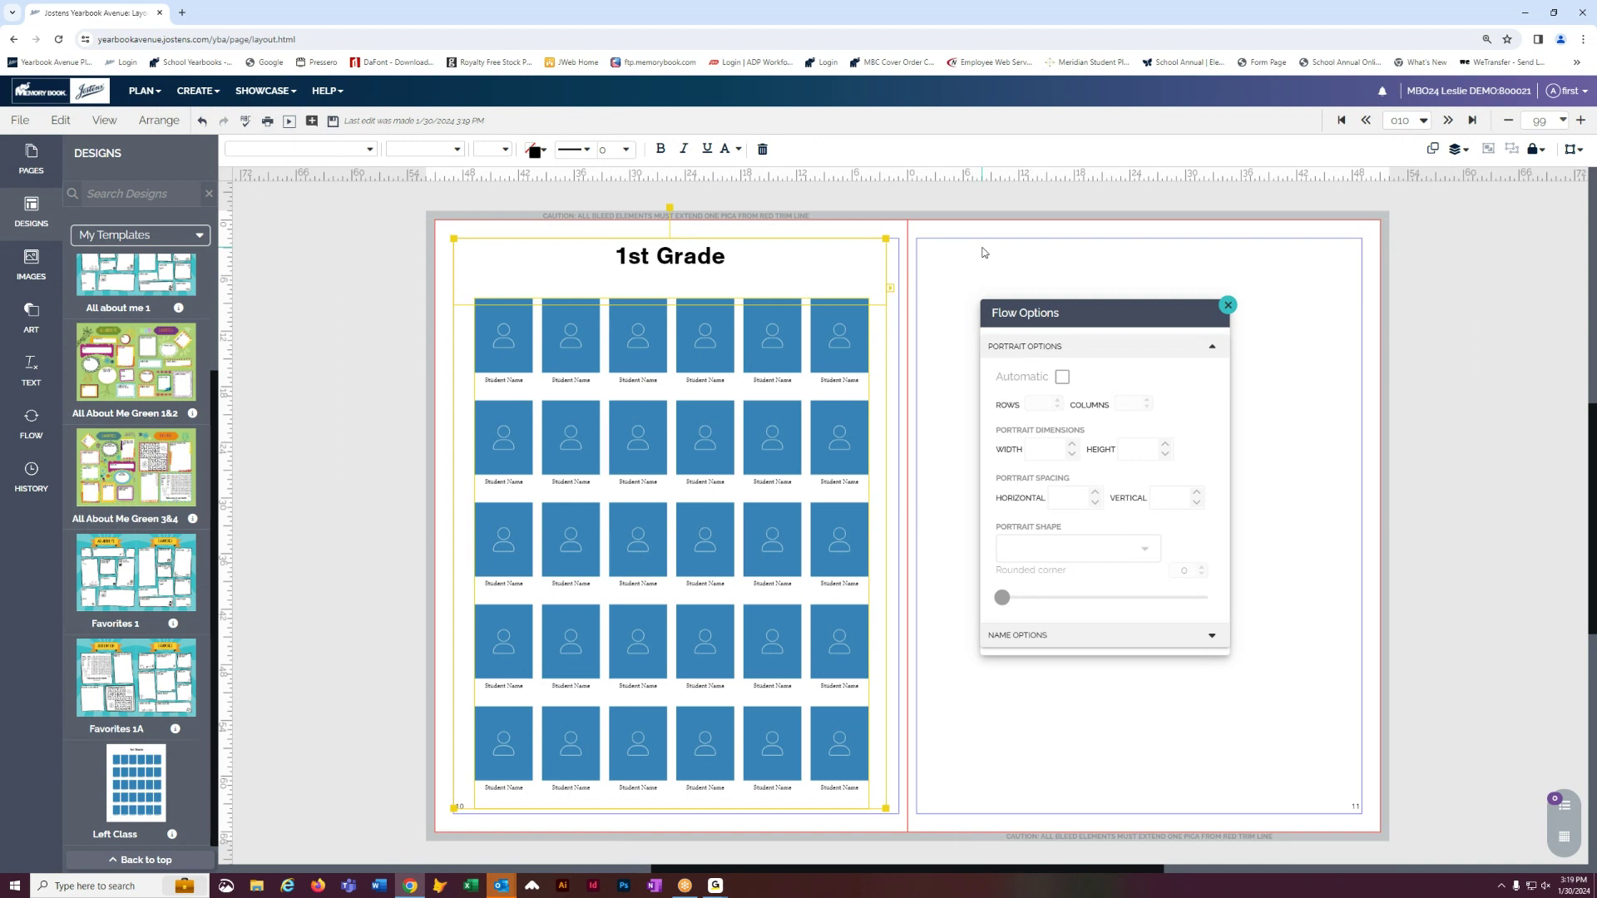
- Paste a copy of the 1st Grade headline and portrait grid and position it on page 11
{"action": "key", "text": "ctrl+v"}
{"action": "left_click_drag", "start_coordinate": [653, 343], "coordinate": [1111, 353]}
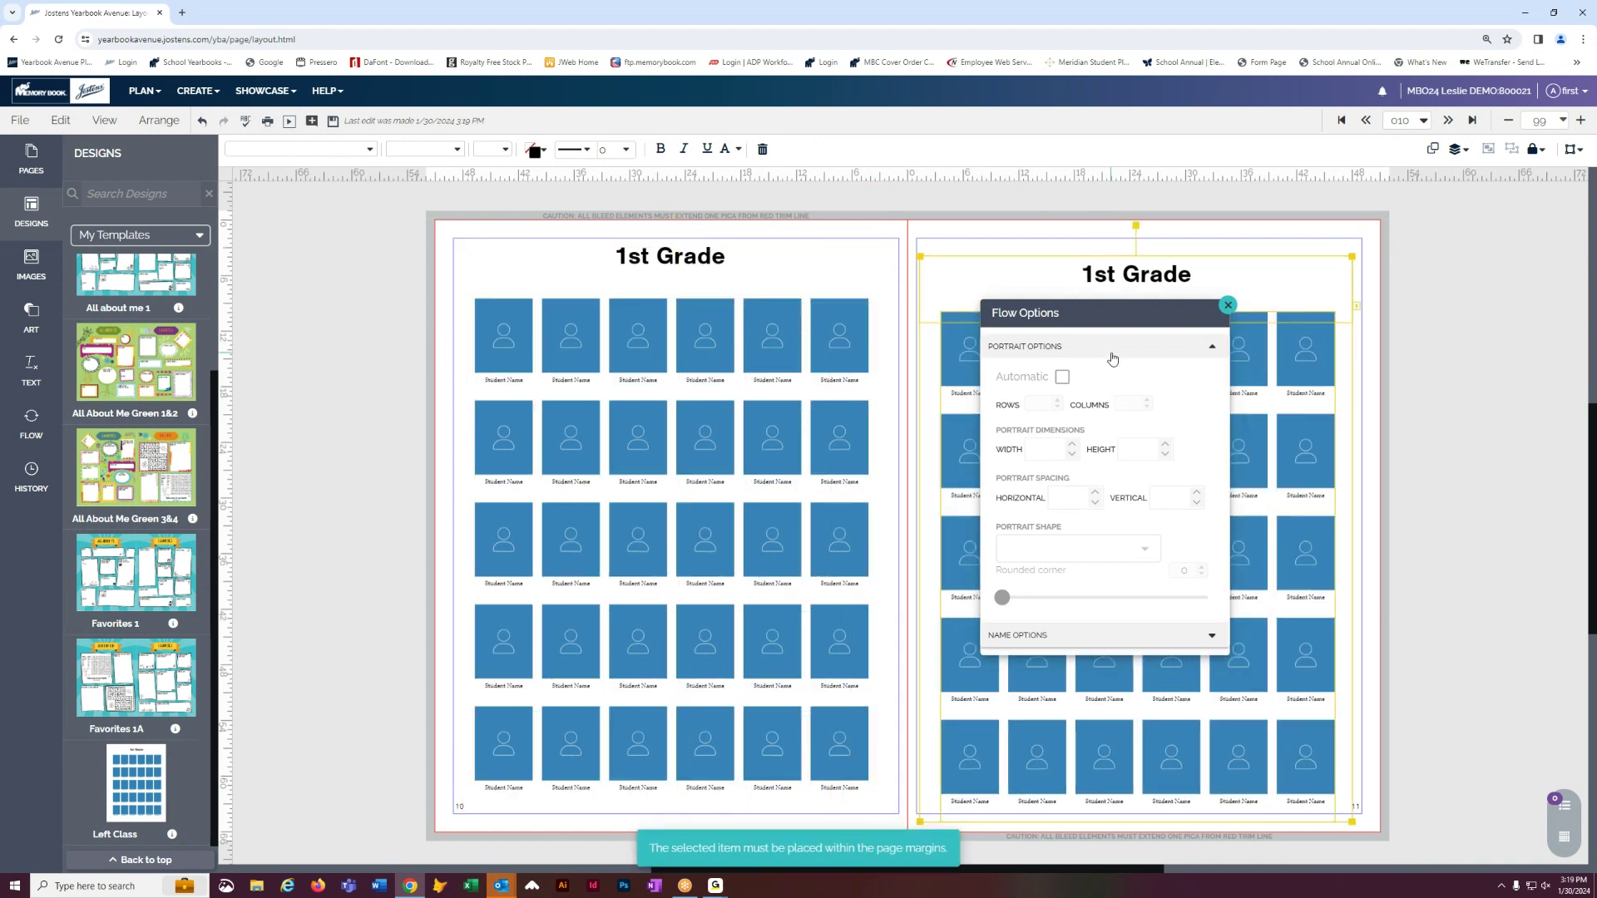
{"action": "left_click", "coordinate": [1414, 338]}
- Check the copied 1st Grade headline, then return to the pages 8–9 spread and select its portrait flow
{"action": "left_click", "coordinate": [1096, 273]}
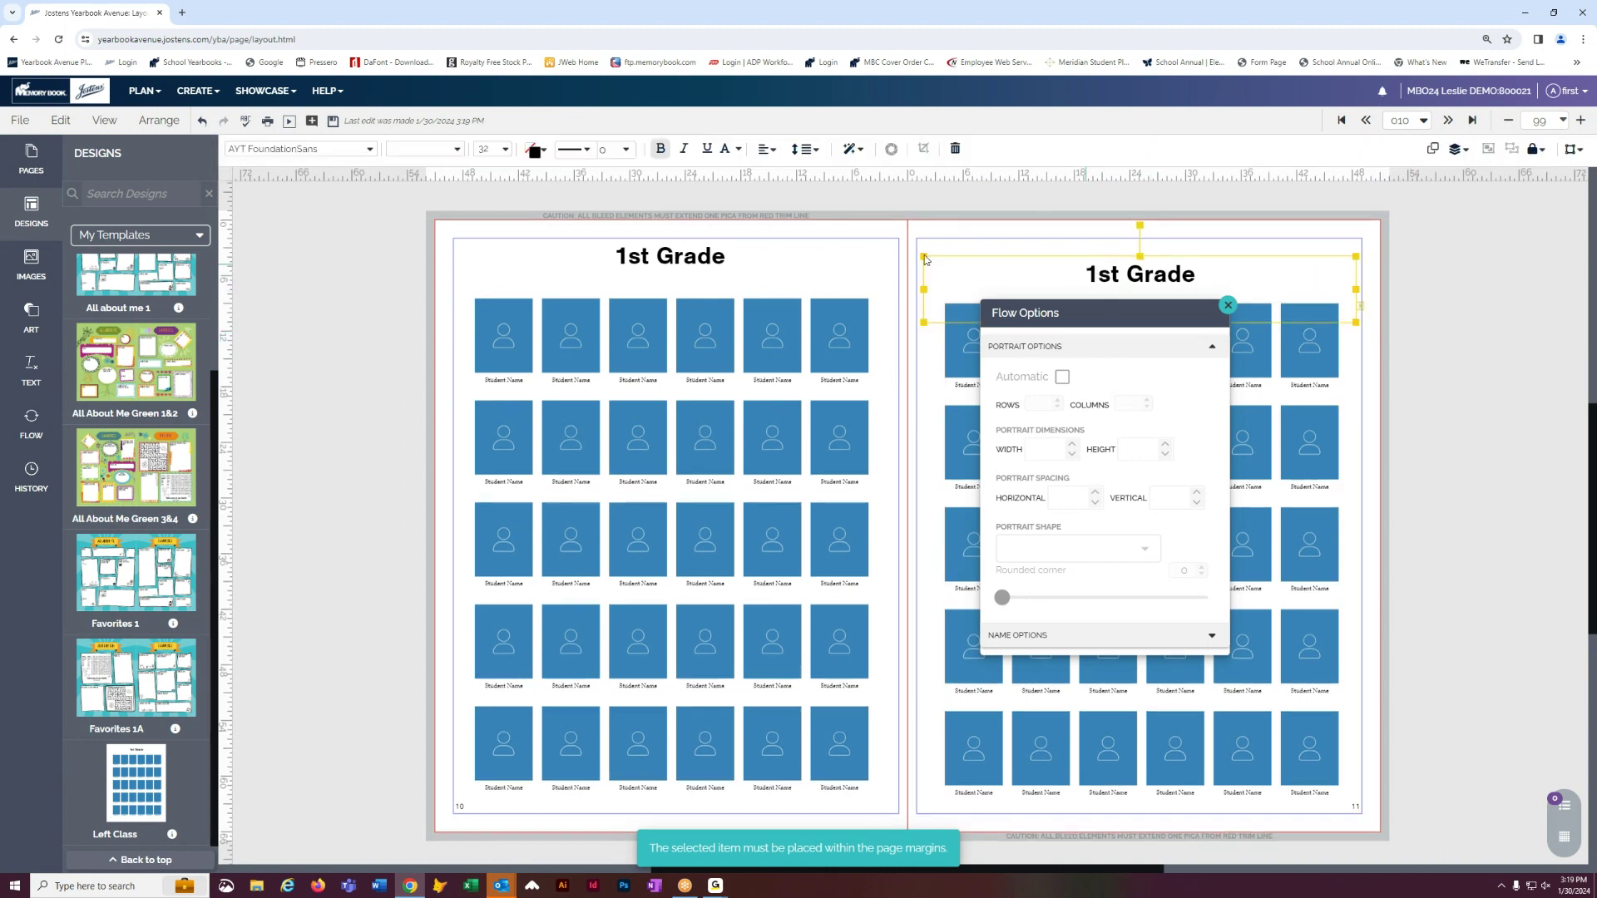
{"action": "left_click", "coordinate": [341, 153]}
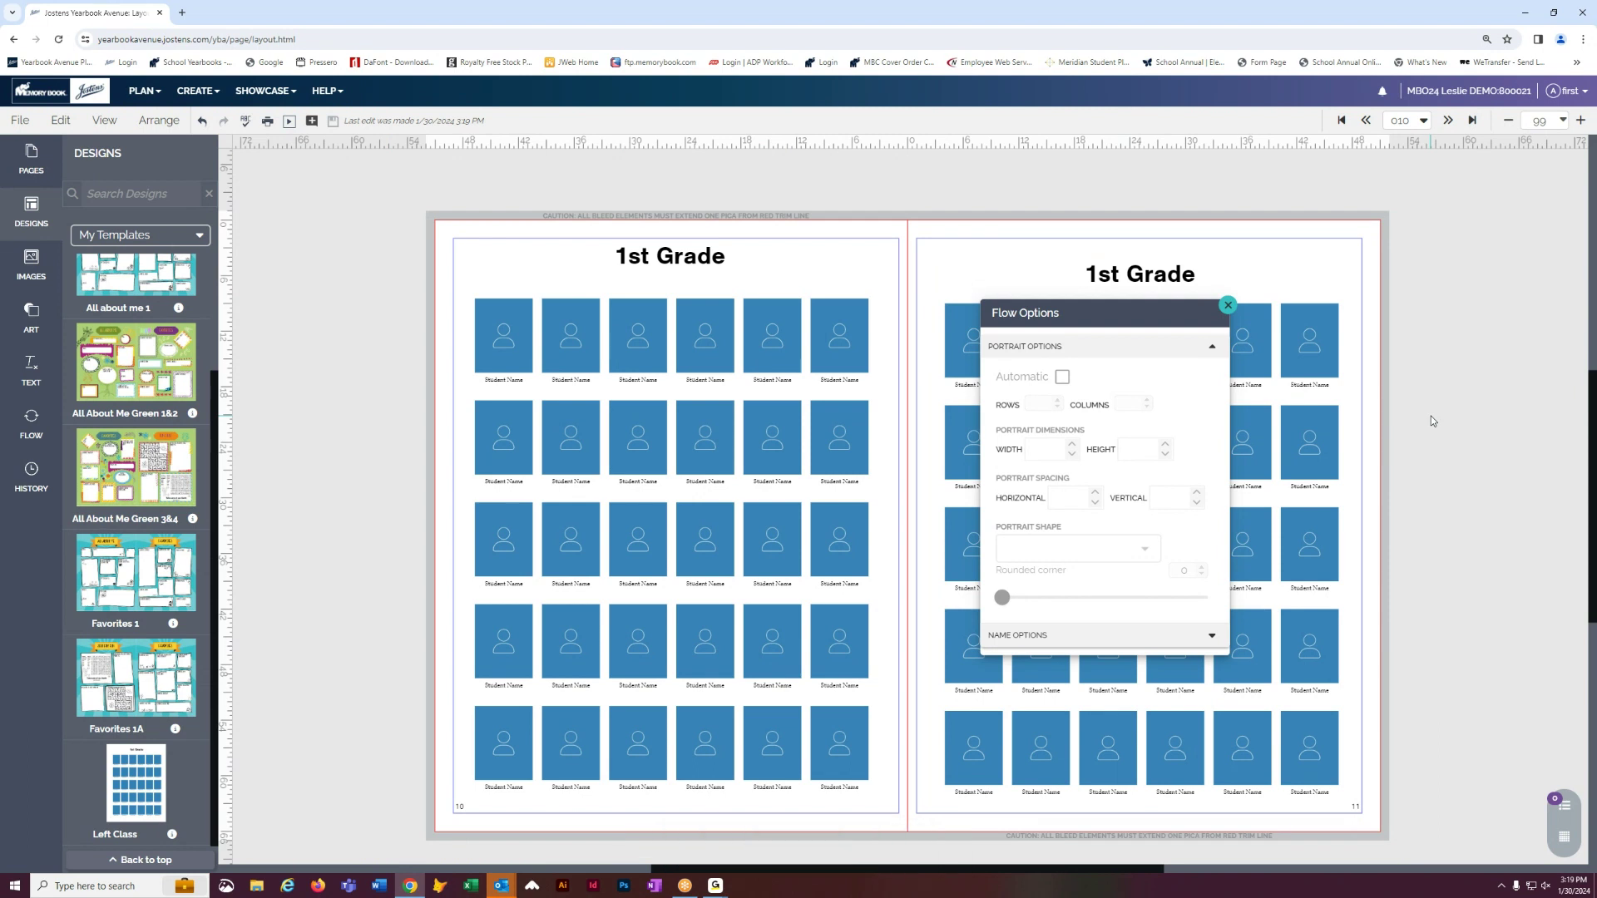
{"action": "left_click", "coordinate": [1365, 120]}
{"action": "left_click", "coordinate": [665, 446]}
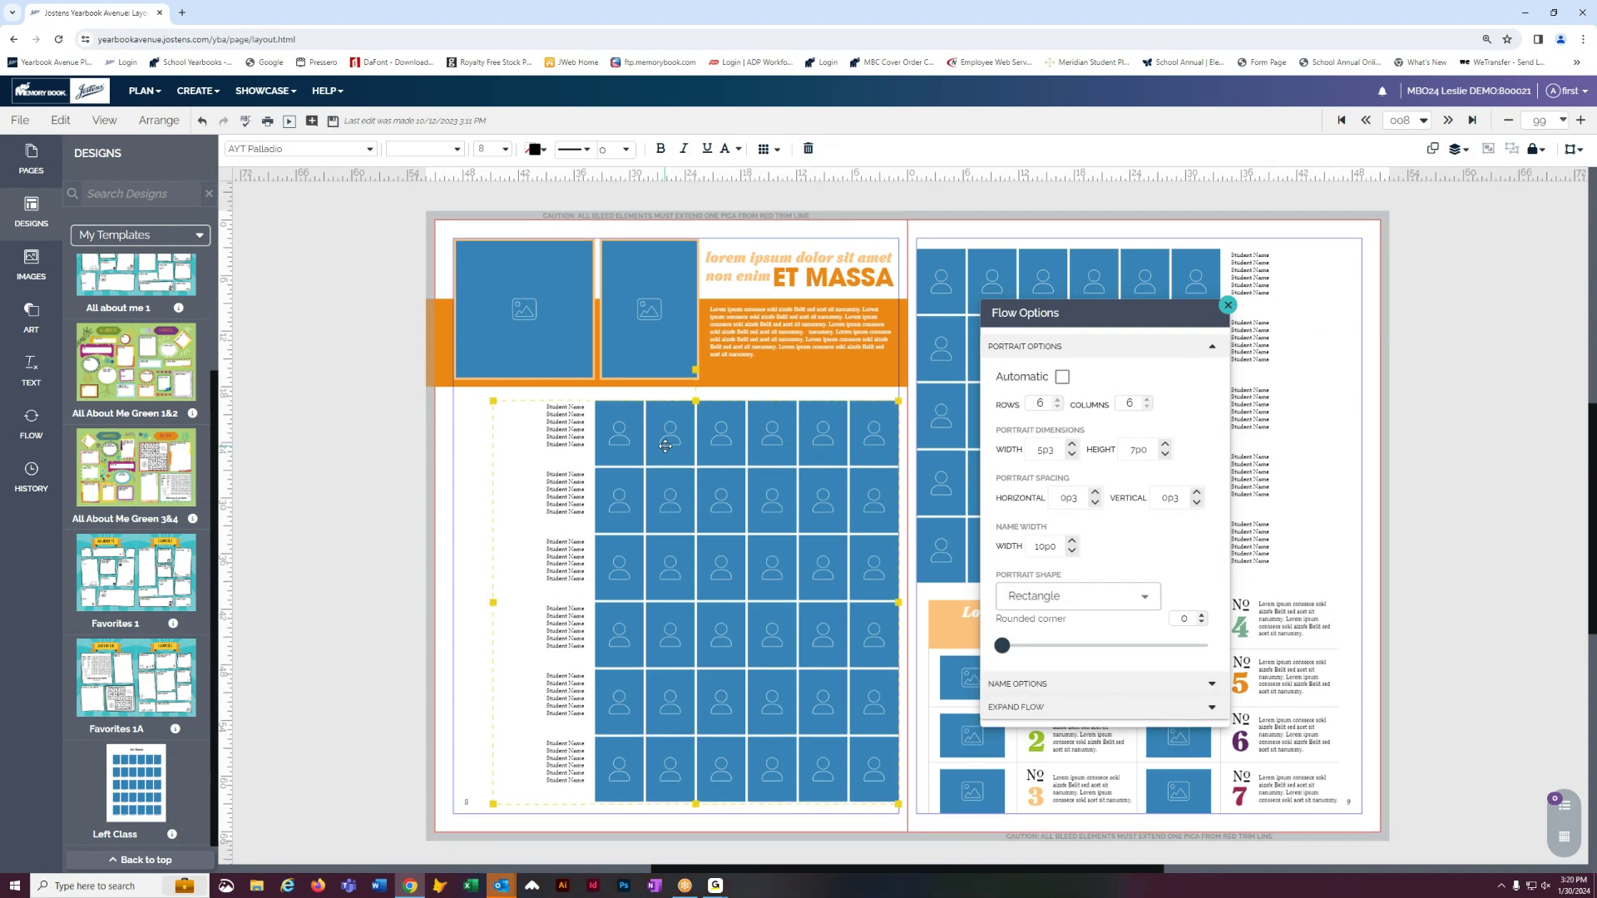
- Show the Flow panel with the page 8 portrait grid selected, save, and go to the pages 6–7 Kindergarten spread
{"action": "left_click", "coordinate": [33, 429]}
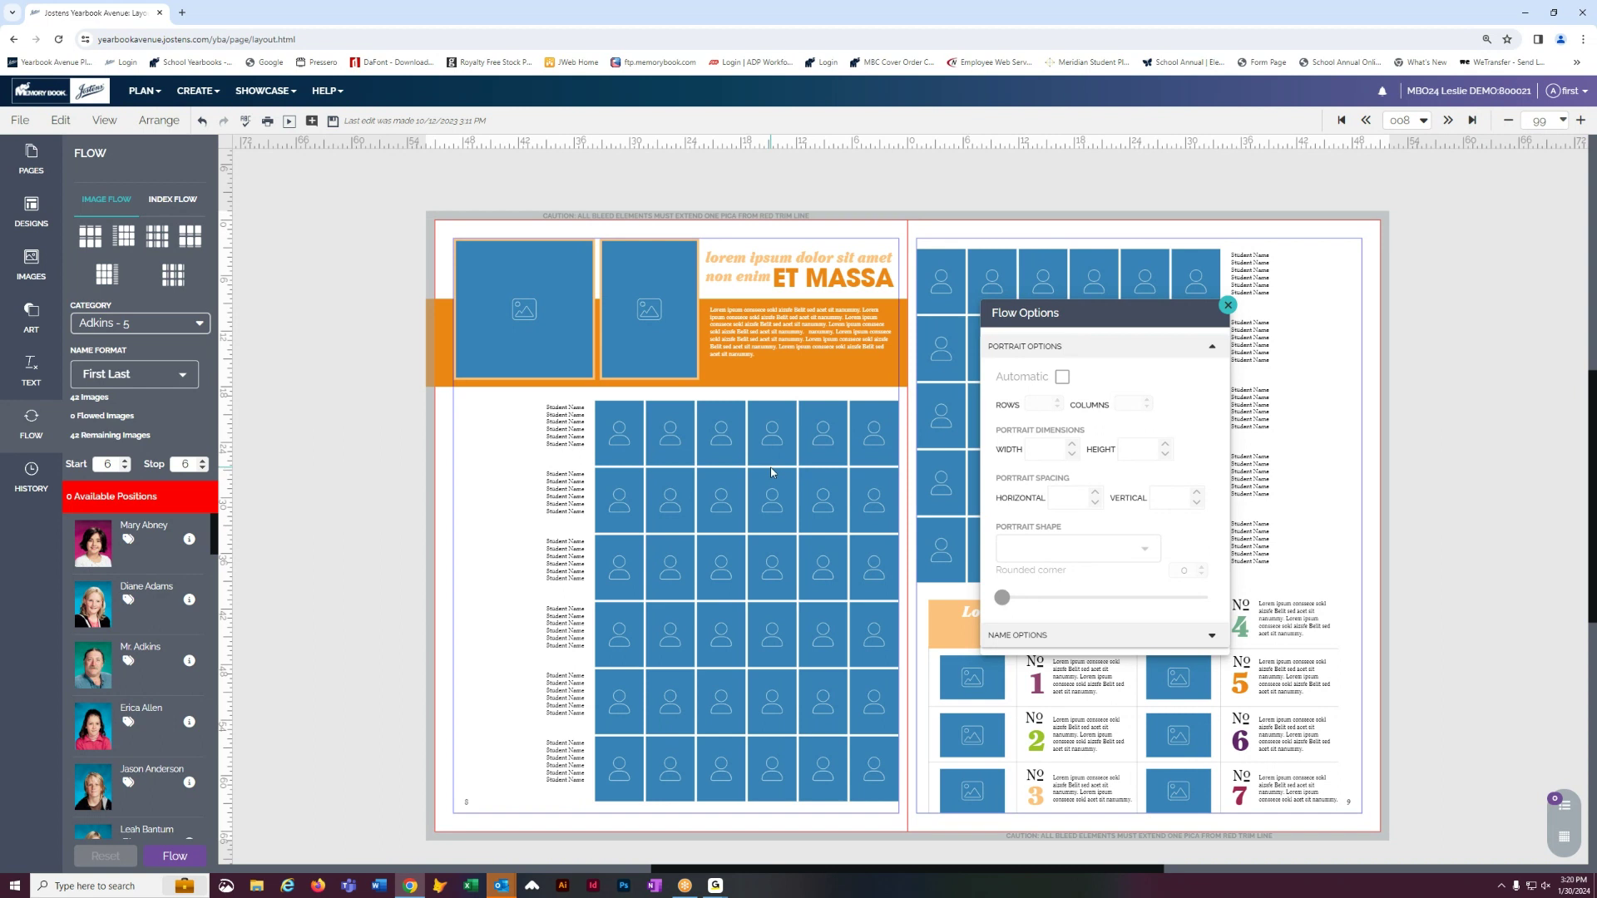
{"action": "left_click", "coordinate": [727, 441]}
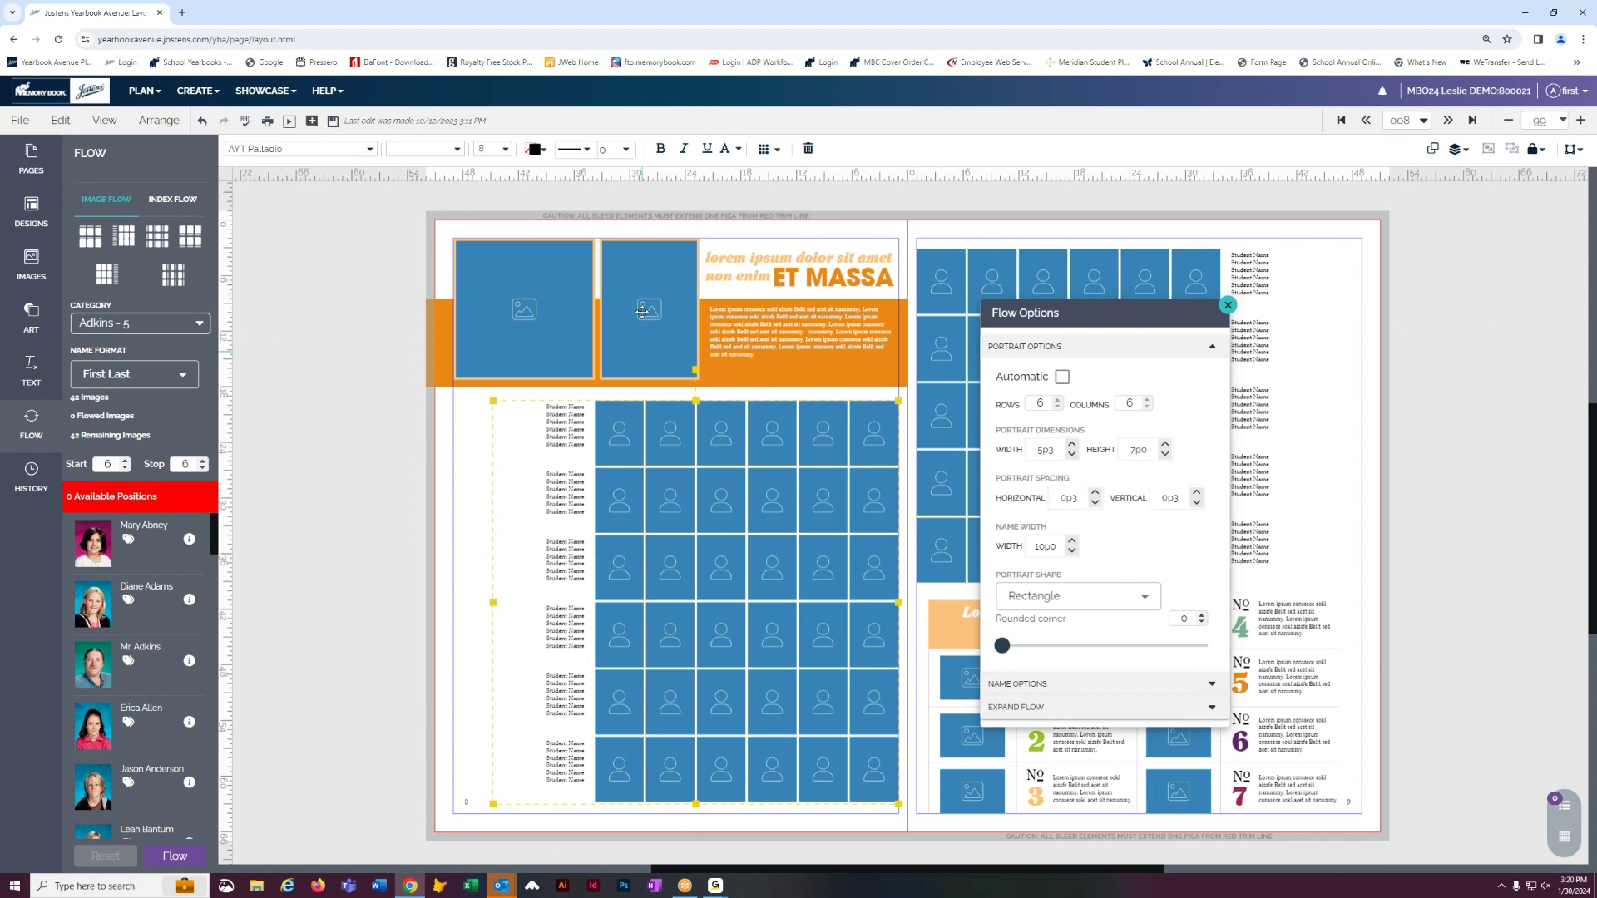
{"action": "left_click", "coordinate": [334, 122]}
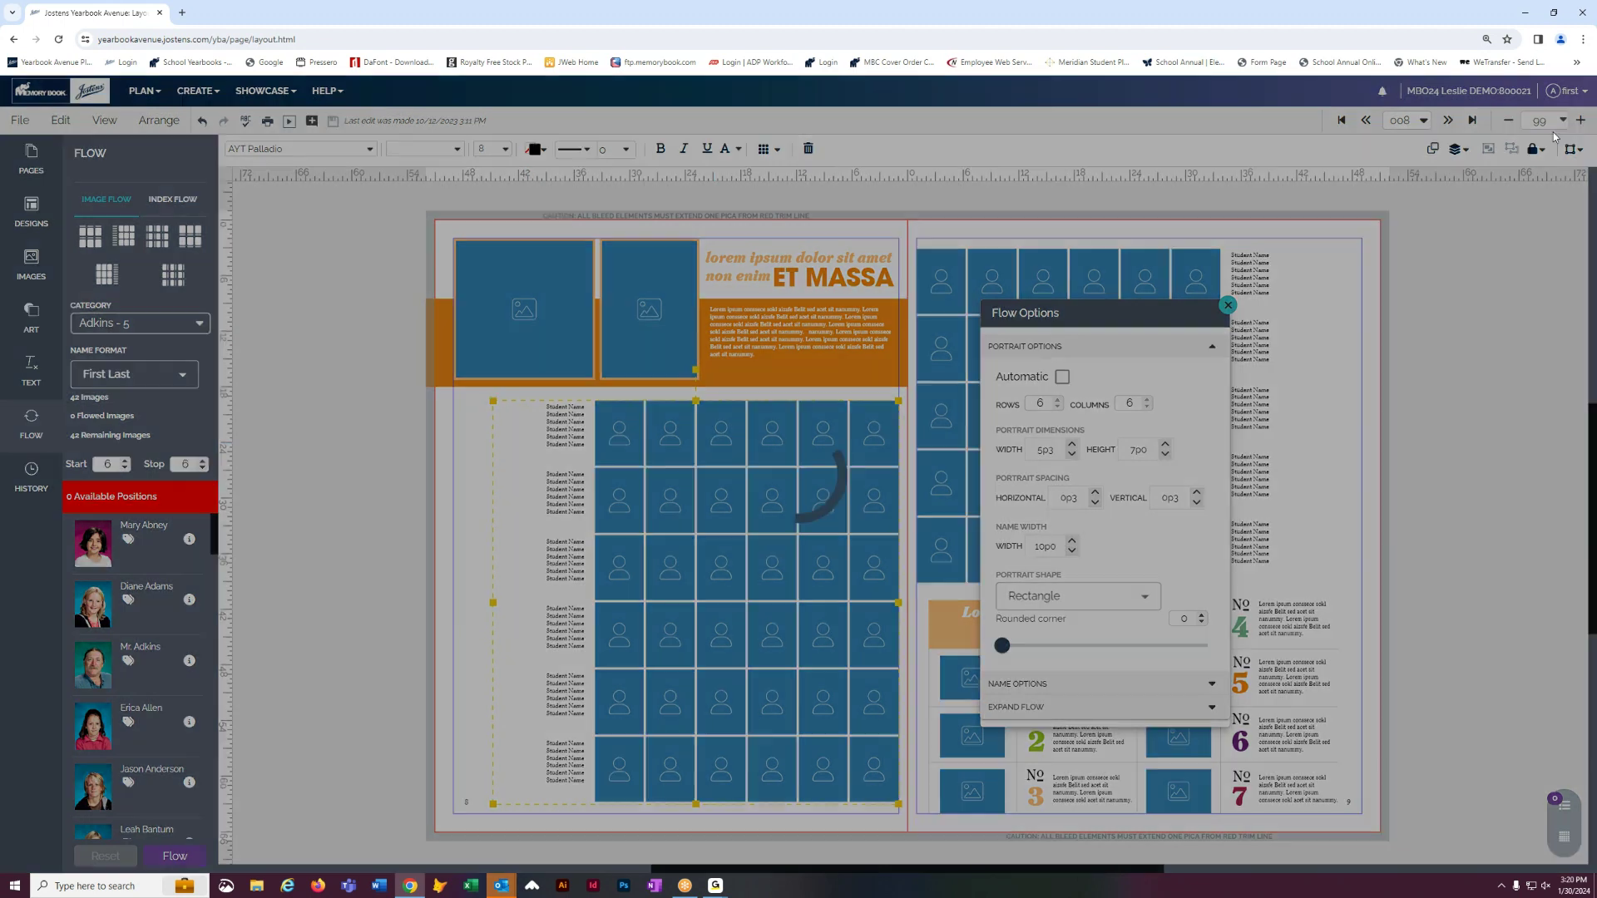
{"action": "left_click", "coordinate": [1366, 121]}
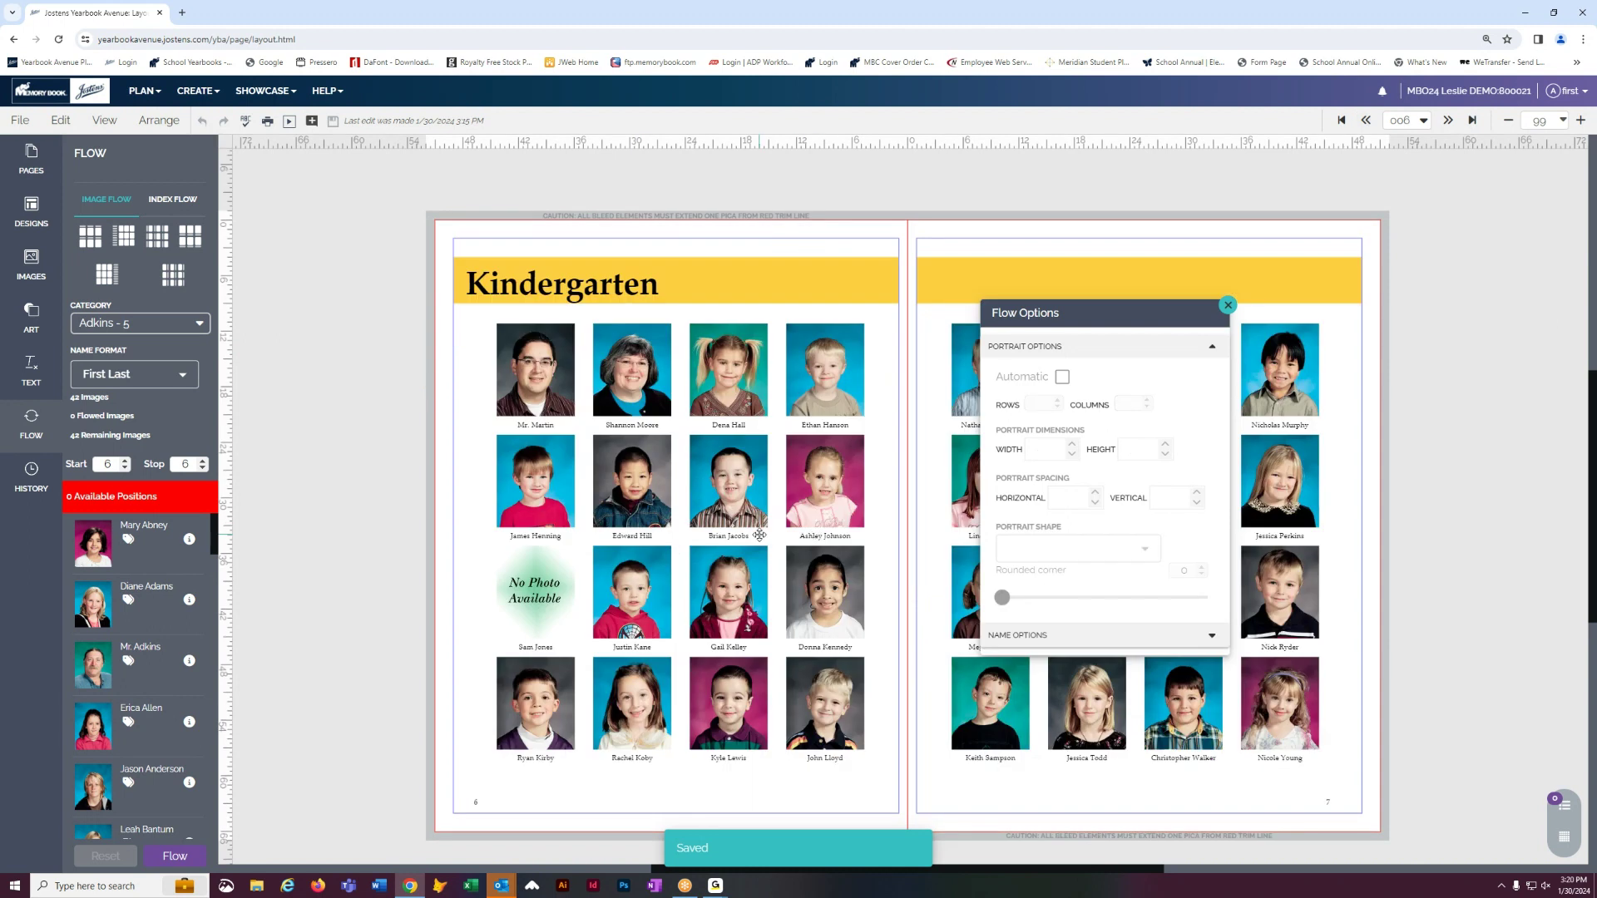
- Expand the page 6 Kindergarten photo grid's flow into separate photos, accepting the warning
{"action": "left_click", "coordinate": [1228, 306]}
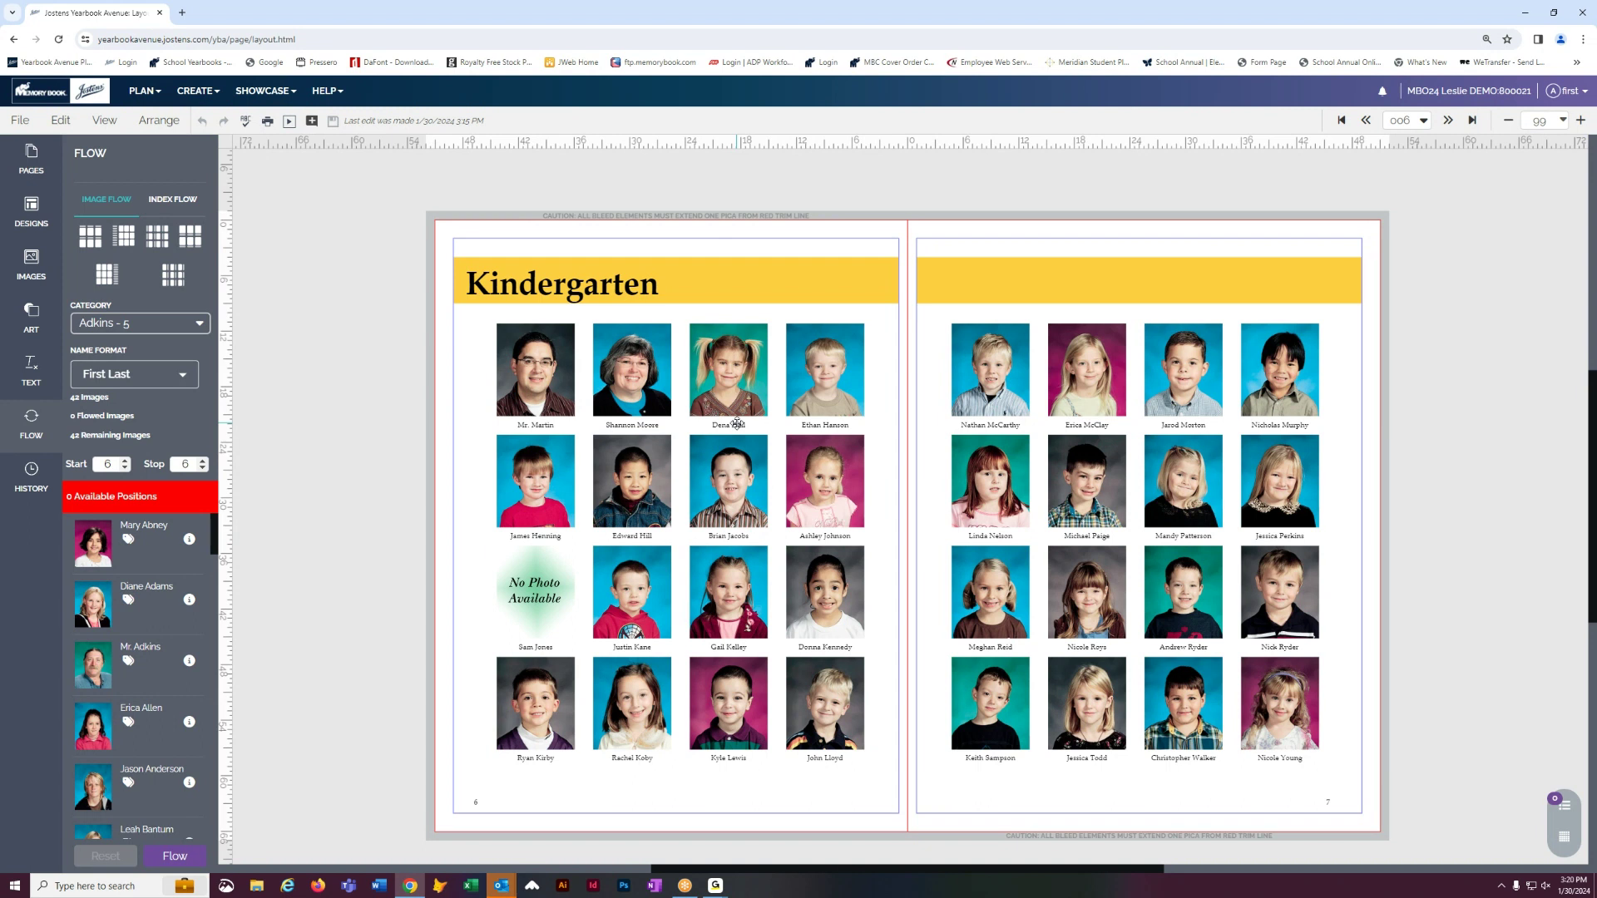
{"action": "left_click", "coordinate": [742, 371]}
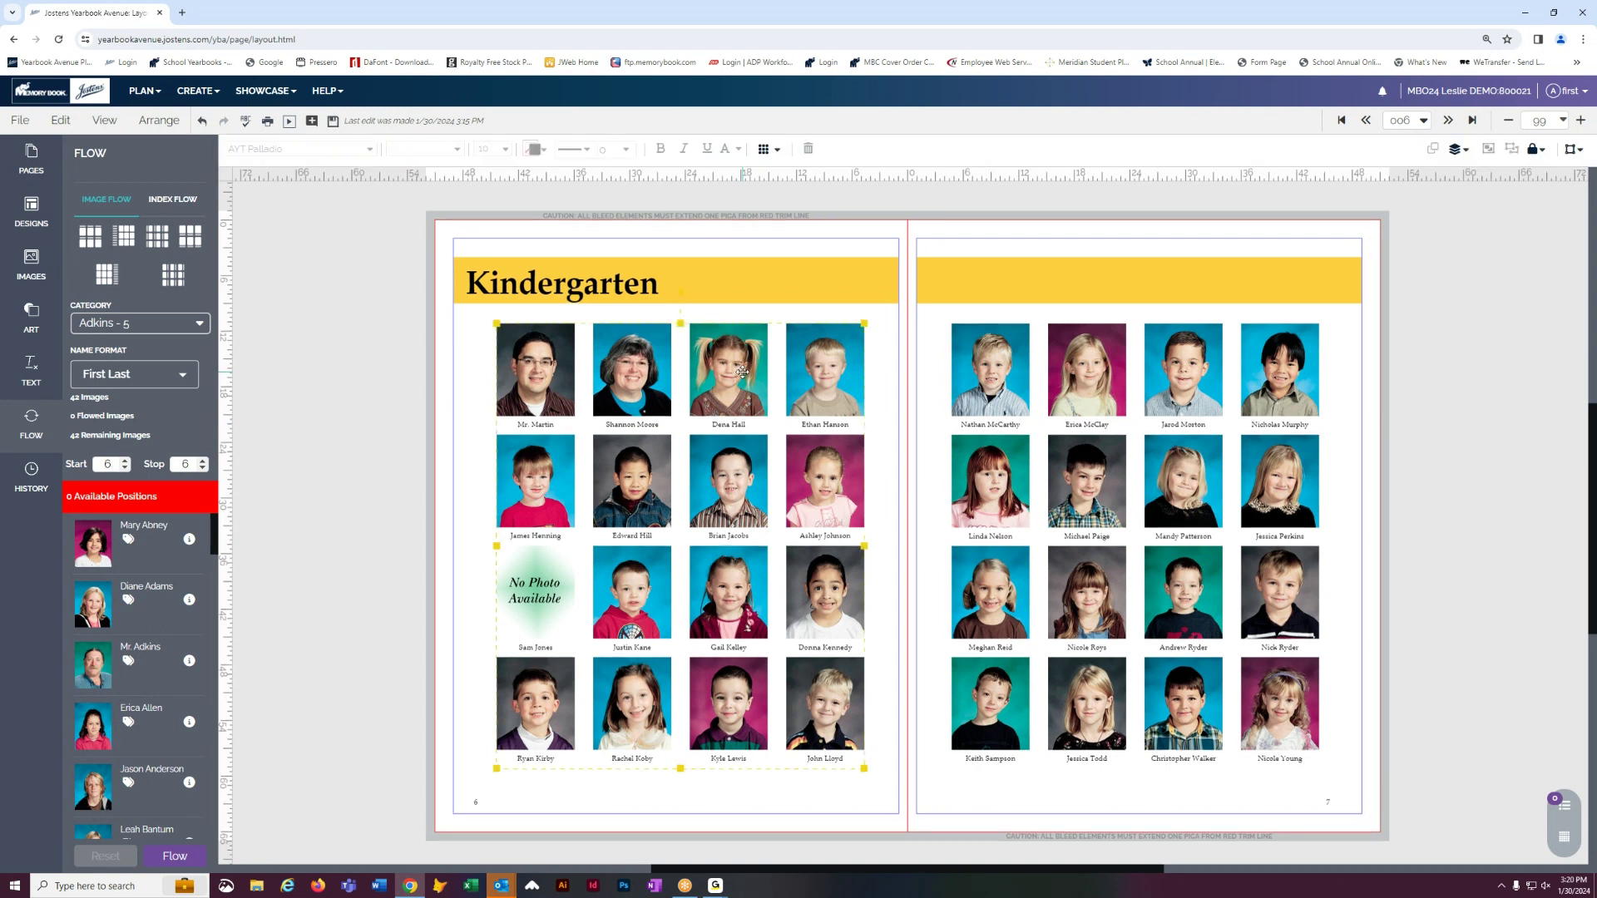
{"action": "left_click", "coordinate": [781, 150]}
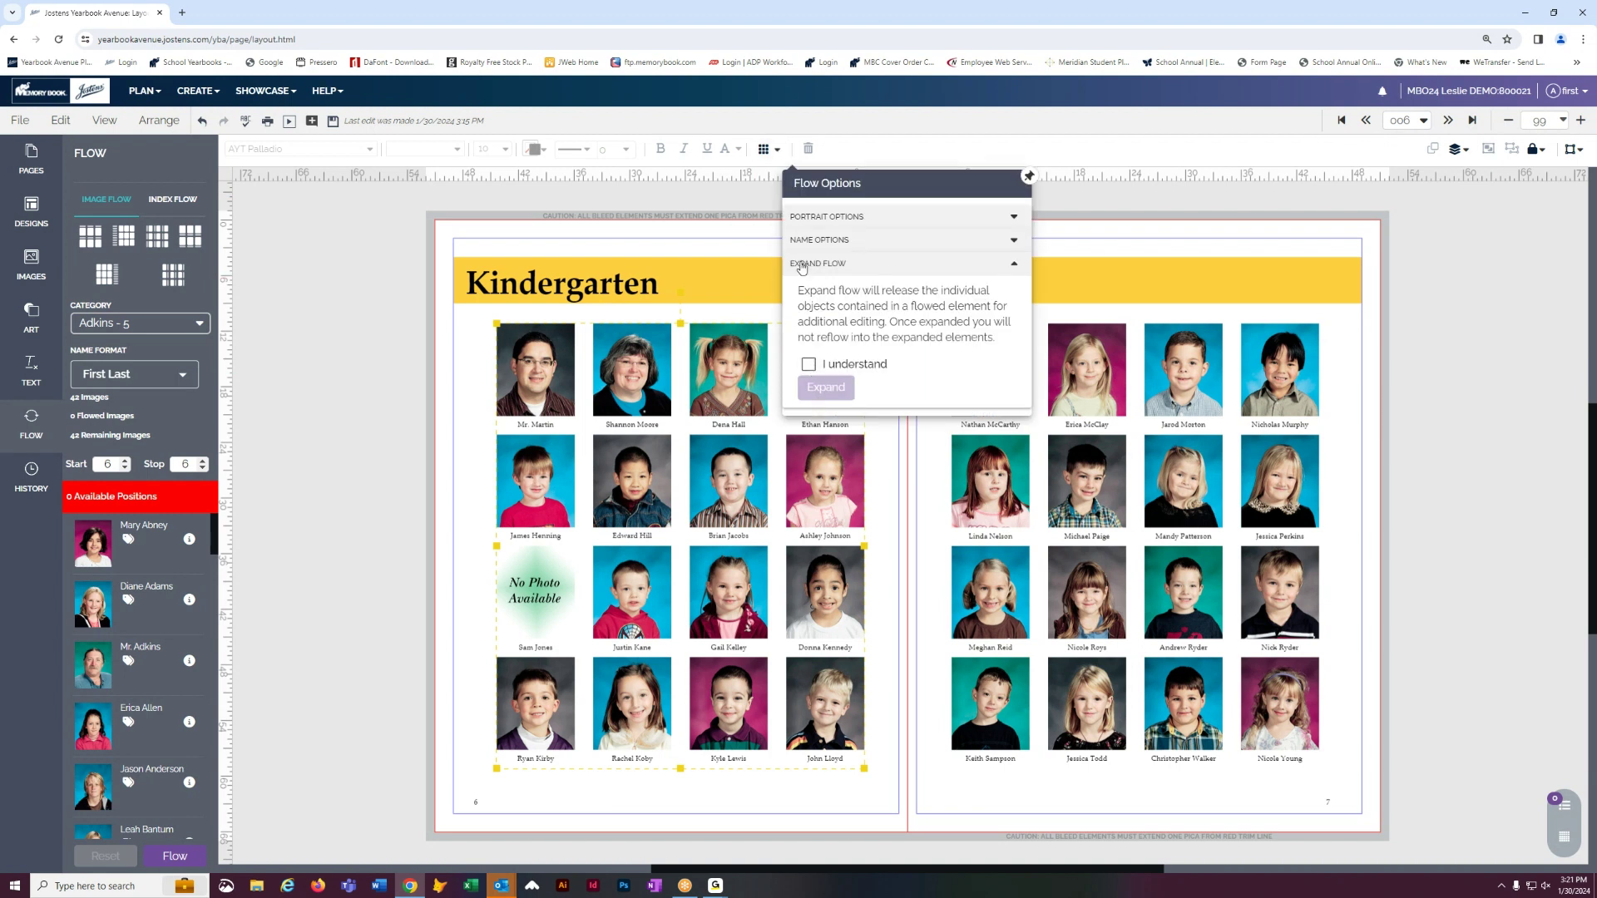
{"action": "left_click", "coordinate": [808, 364]}
{"action": "left_click", "coordinate": [826, 390]}
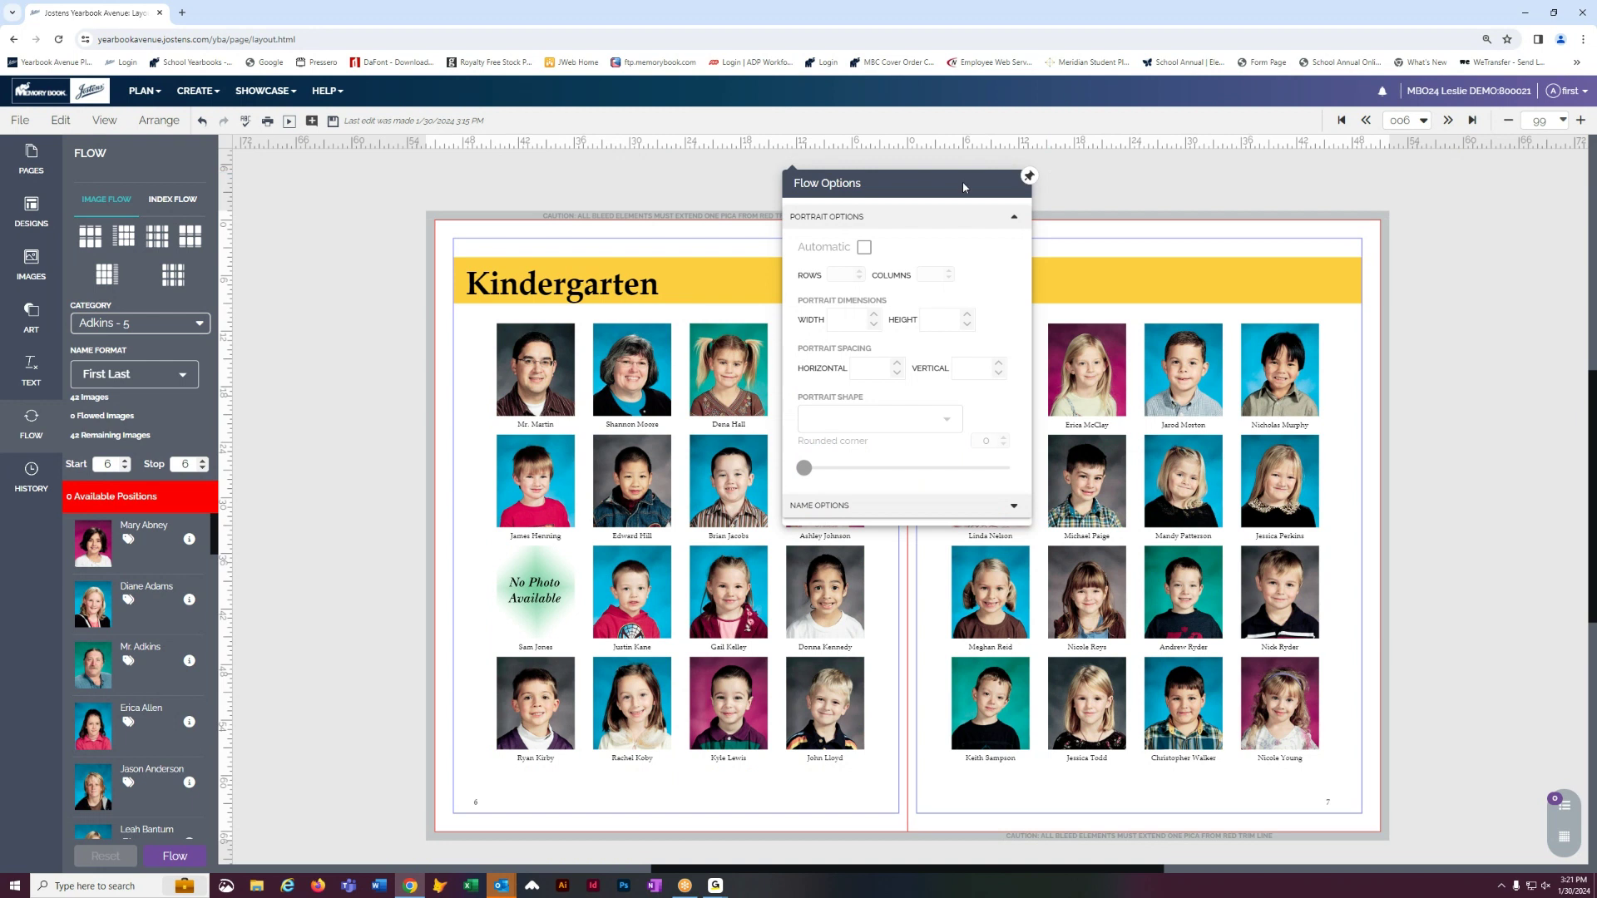
- Test the expanded portraits by deleting one student photo and undoing the deletion
{"action": "left_click", "coordinate": [557, 536]}
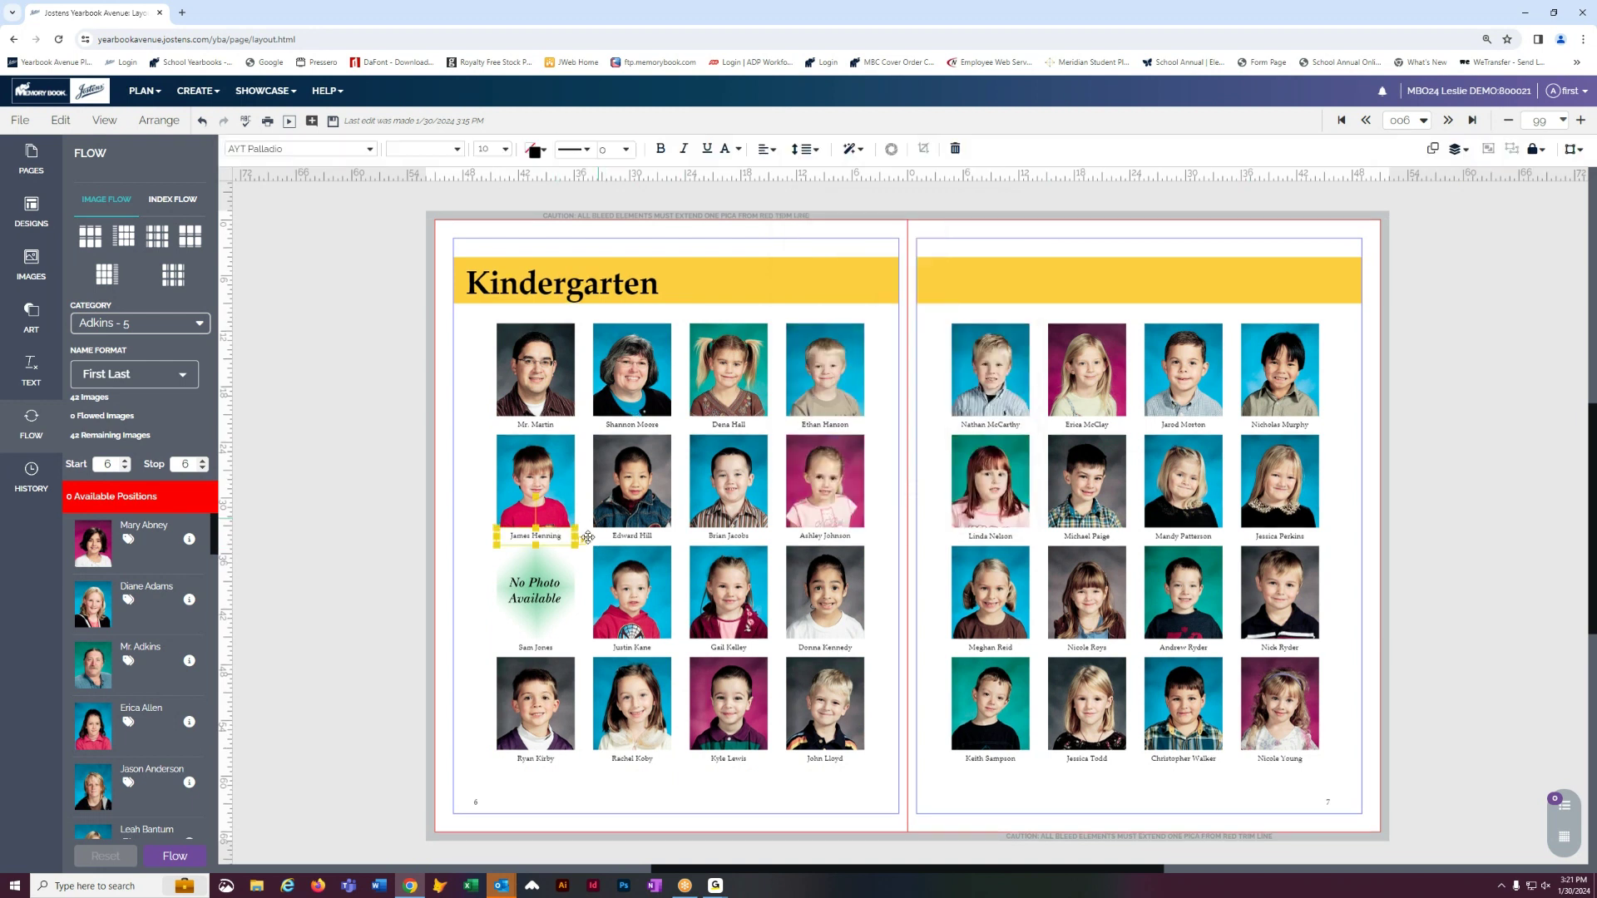
{"action": "left_click", "coordinate": [616, 484]}
{"action": "left_click", "coordinate": [701, 578]}
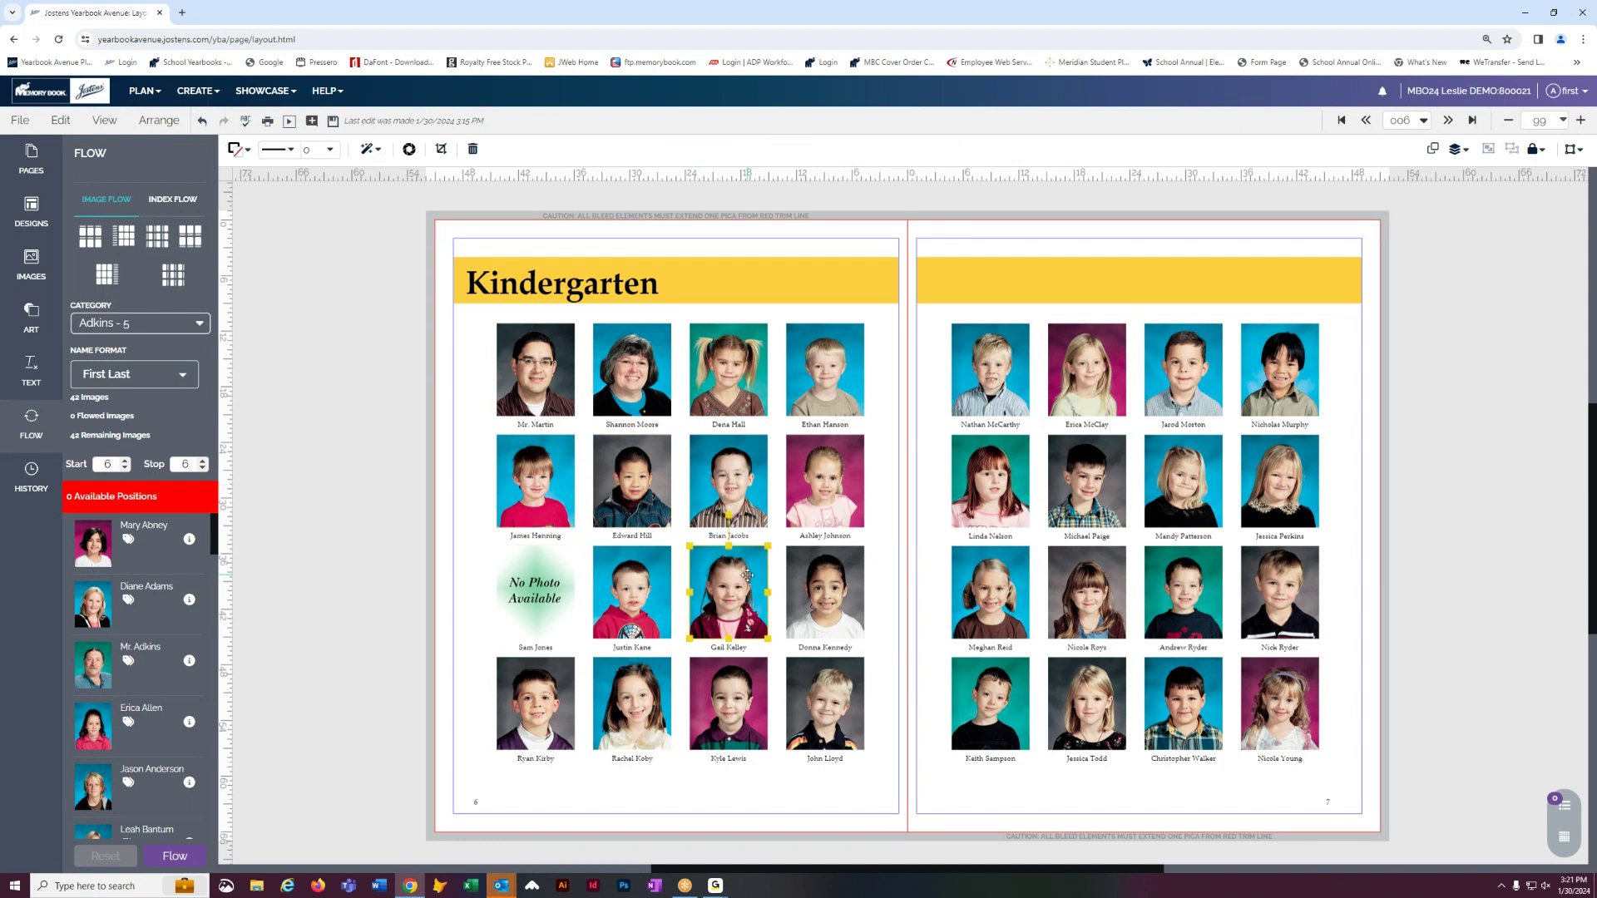
{"action": "key", "text": "Delete"}
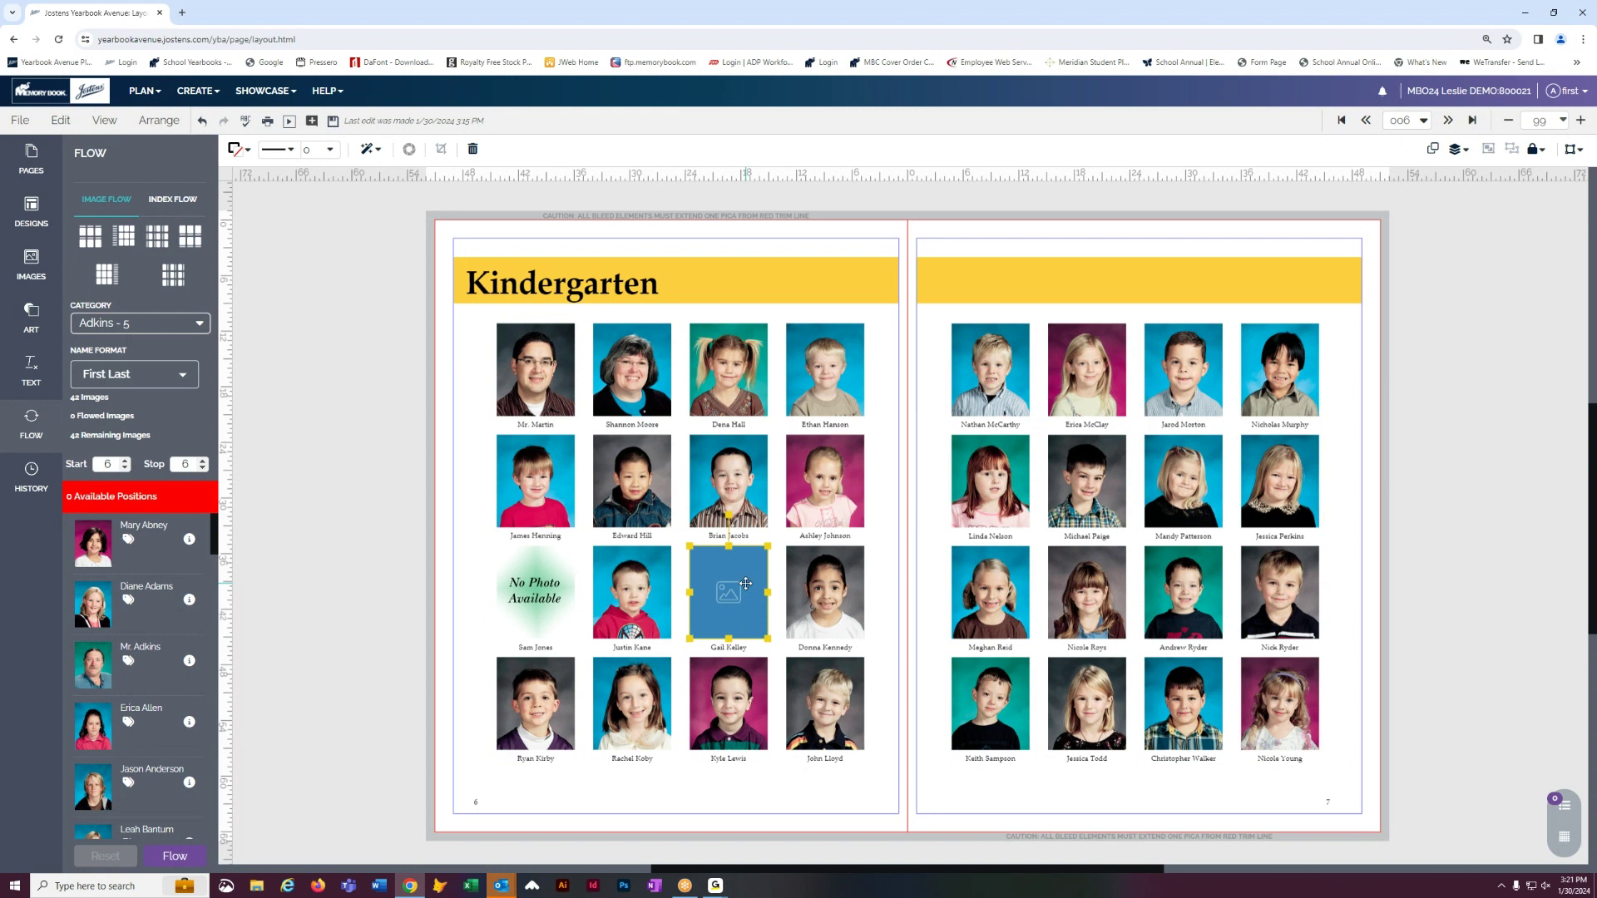
{"action": "key", "text": "ctrl+z"}
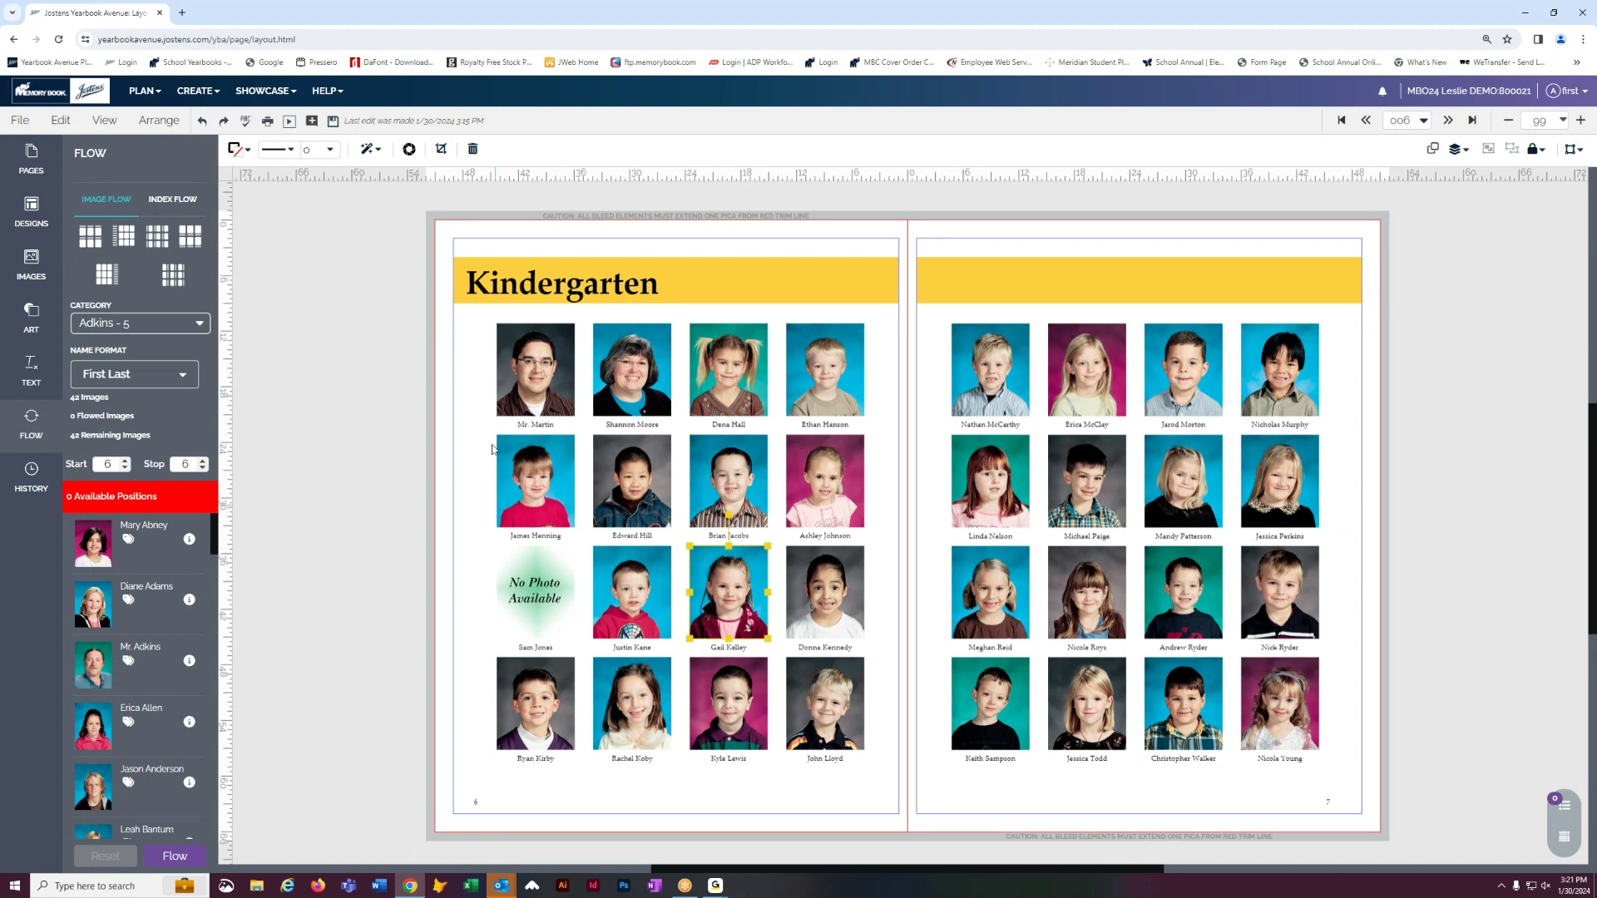
{"action": "left_click", "coordinate": [341, 244]}
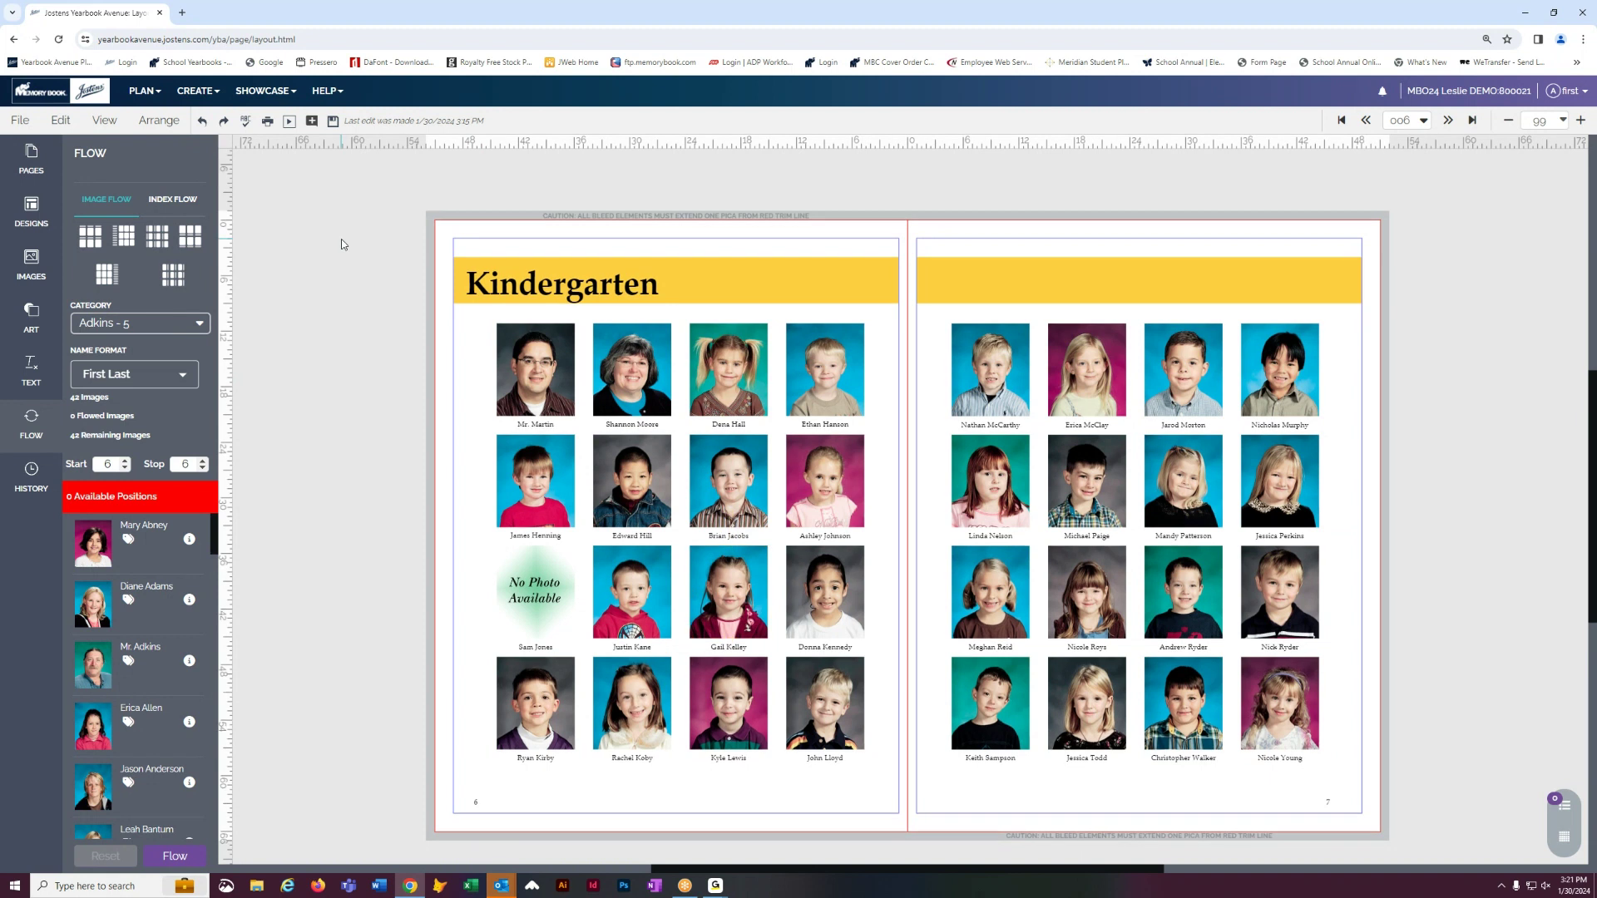